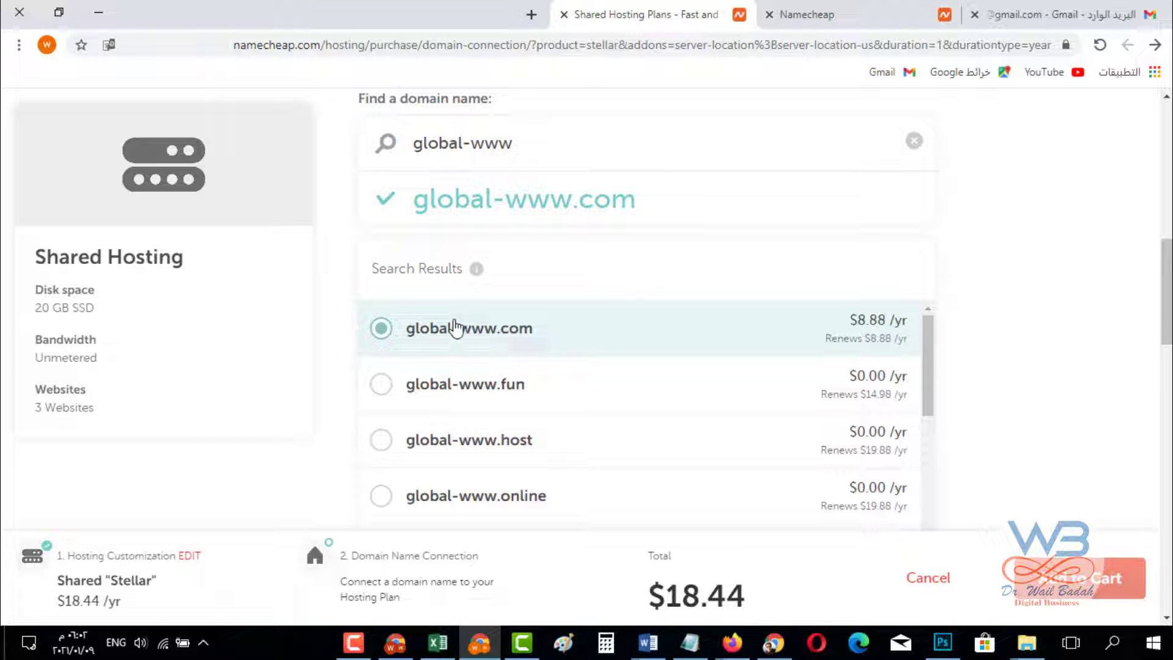
scroll(1069, 362, "down", 1)
scroll(1068, 360, "down", 4)
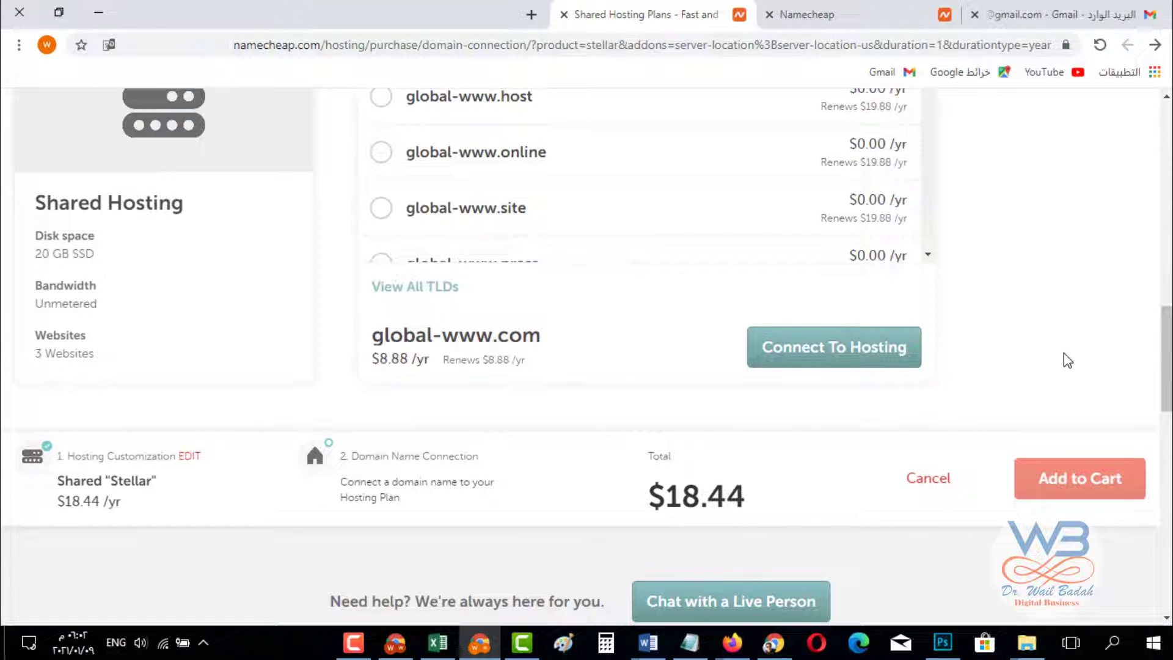
double_click(385, 361)
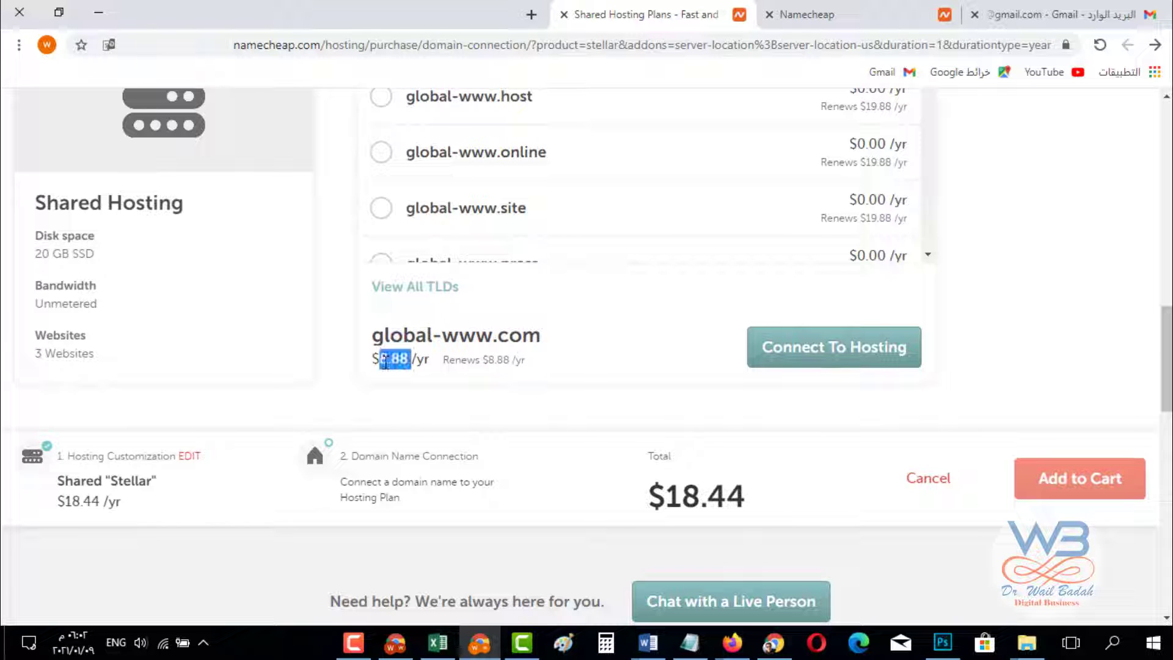
triple_click(69, 504)
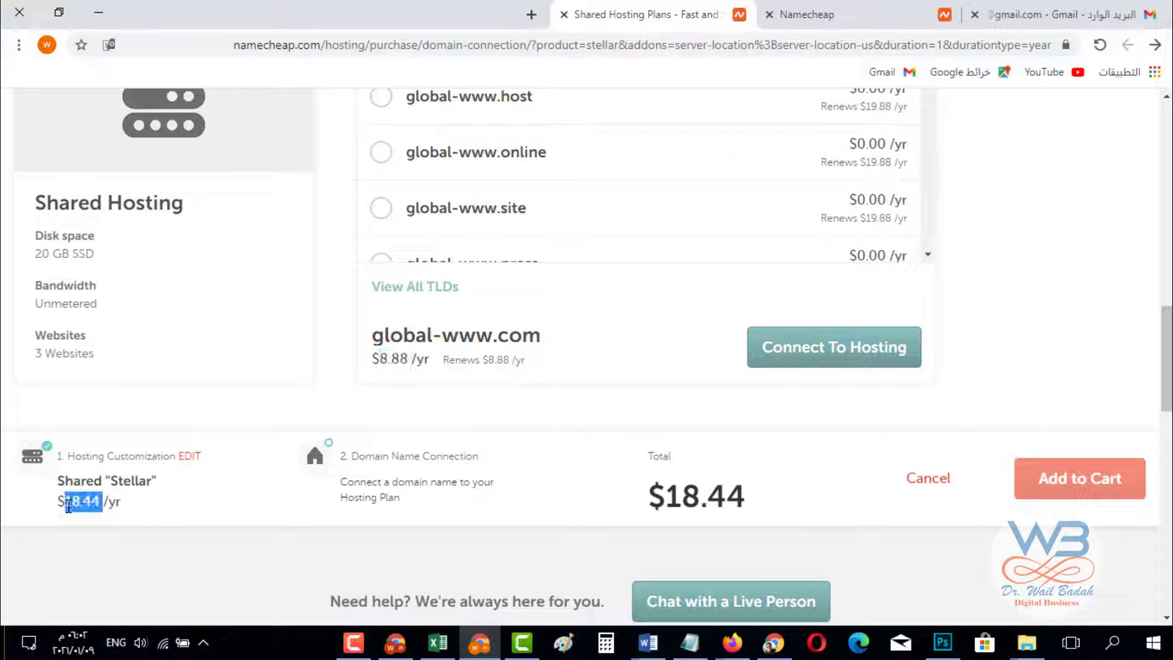
double_click(79, 502)
triple_click(409, 356)
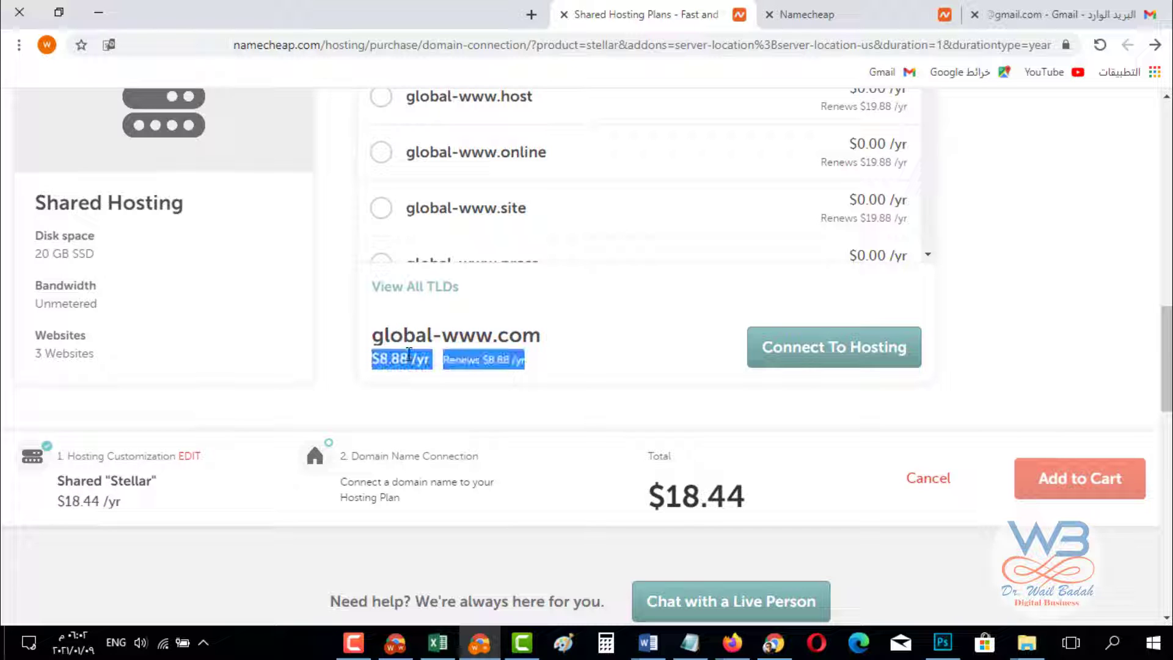
left_click(860, 353)
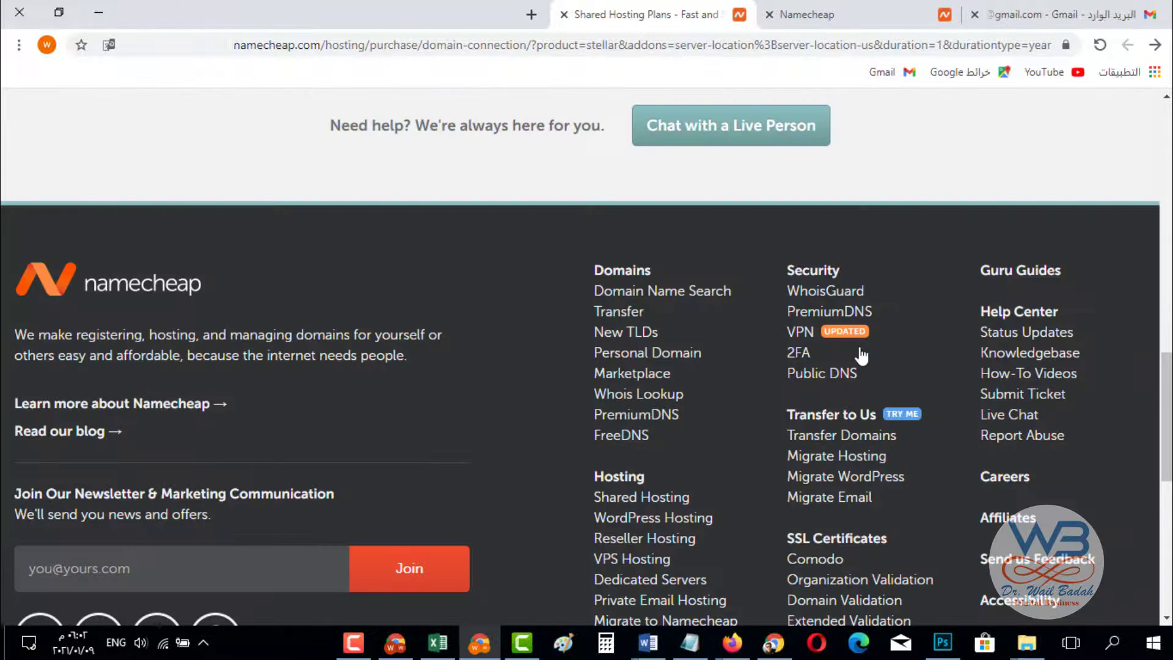
scroll(861, 354, "up", 1)
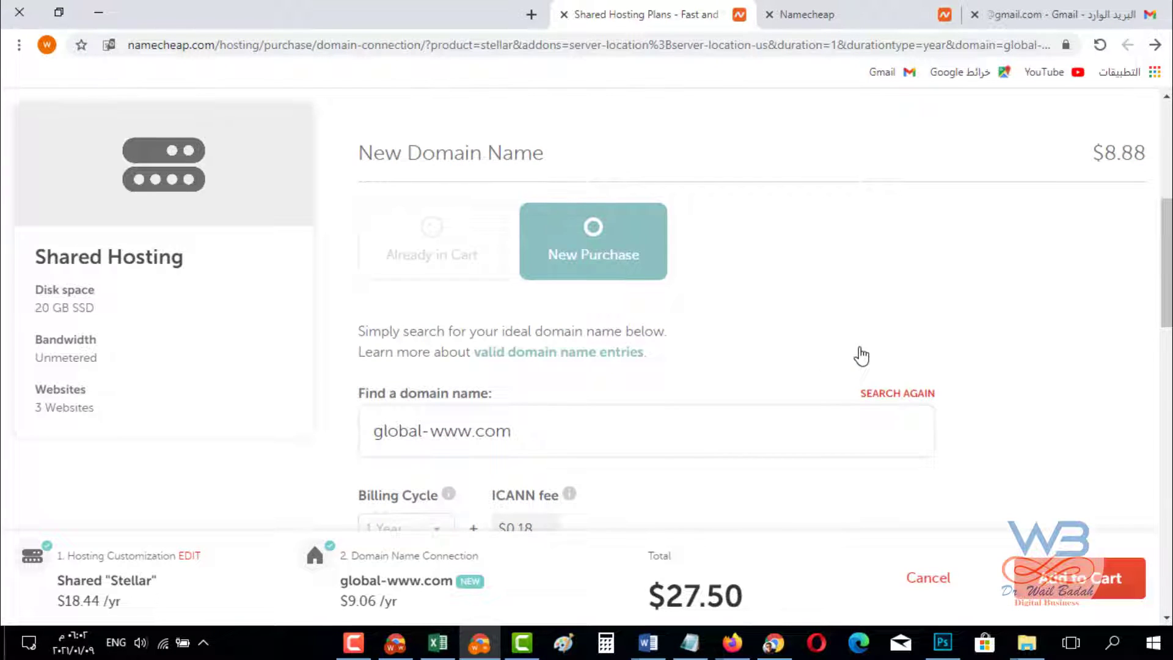
scroll(770, 421, "down", 3)
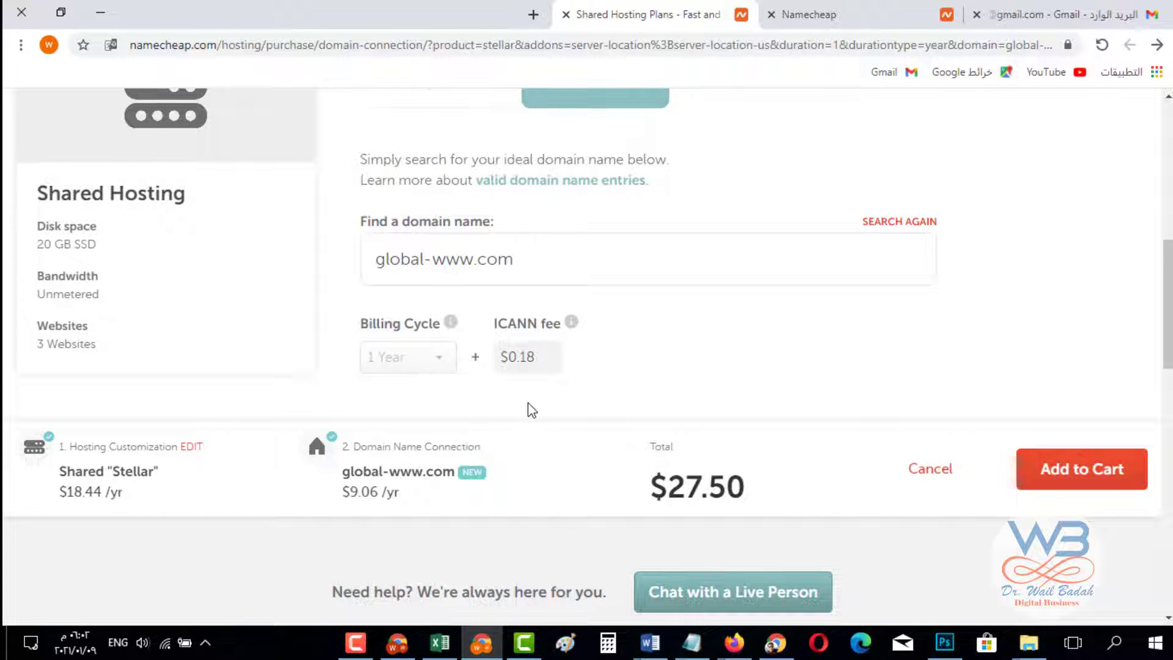
scroll(528, 403, "down", 1)
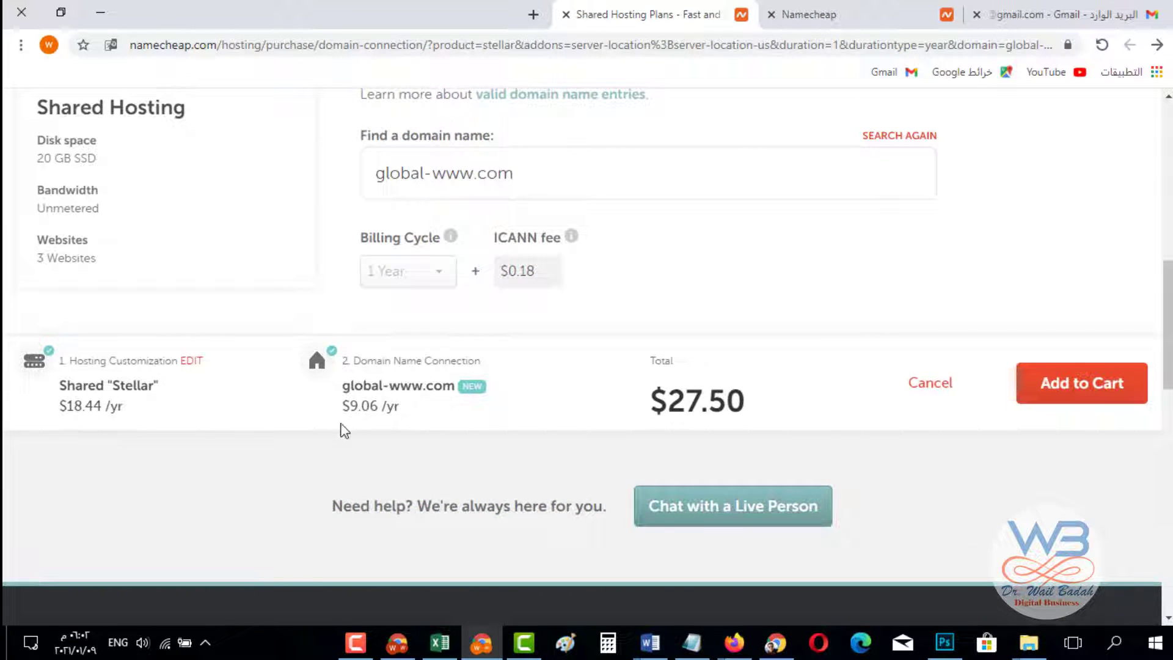
triple_click(692, 403)
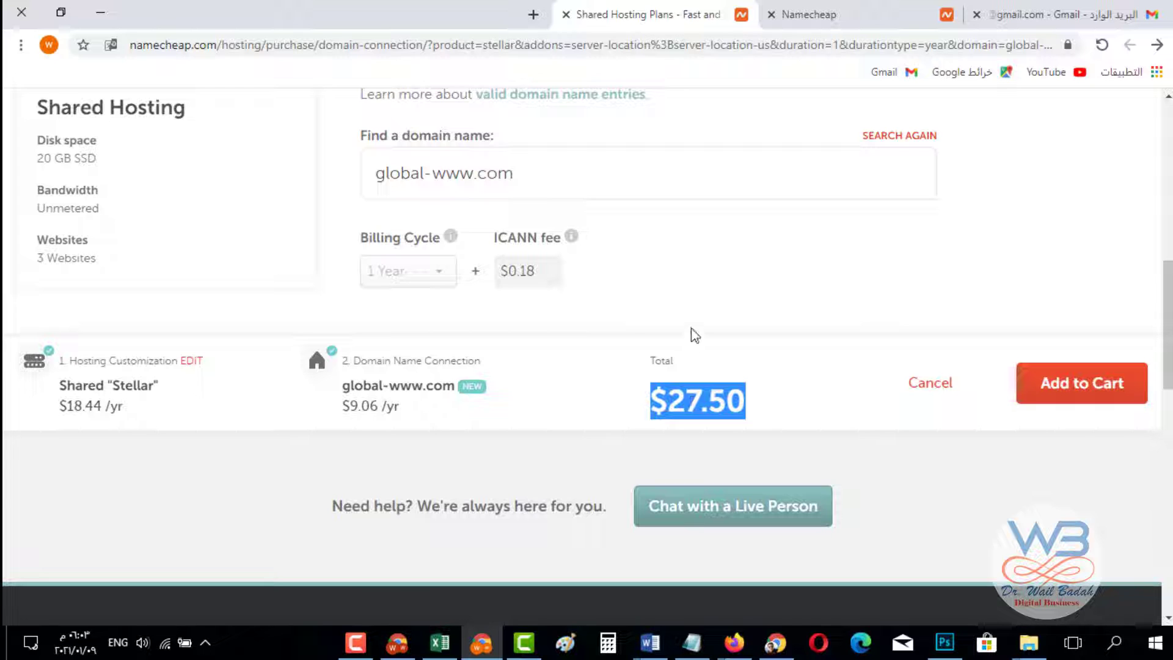
left_click_drag(351, 407, 403, 410)
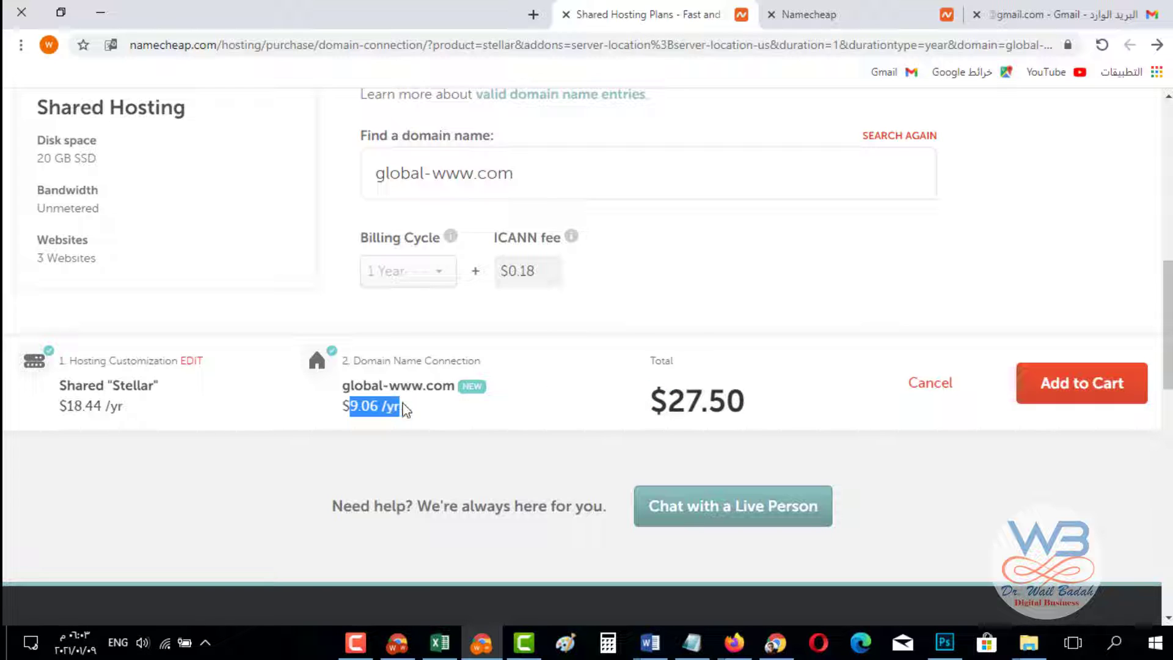
triple_click(387, 381)
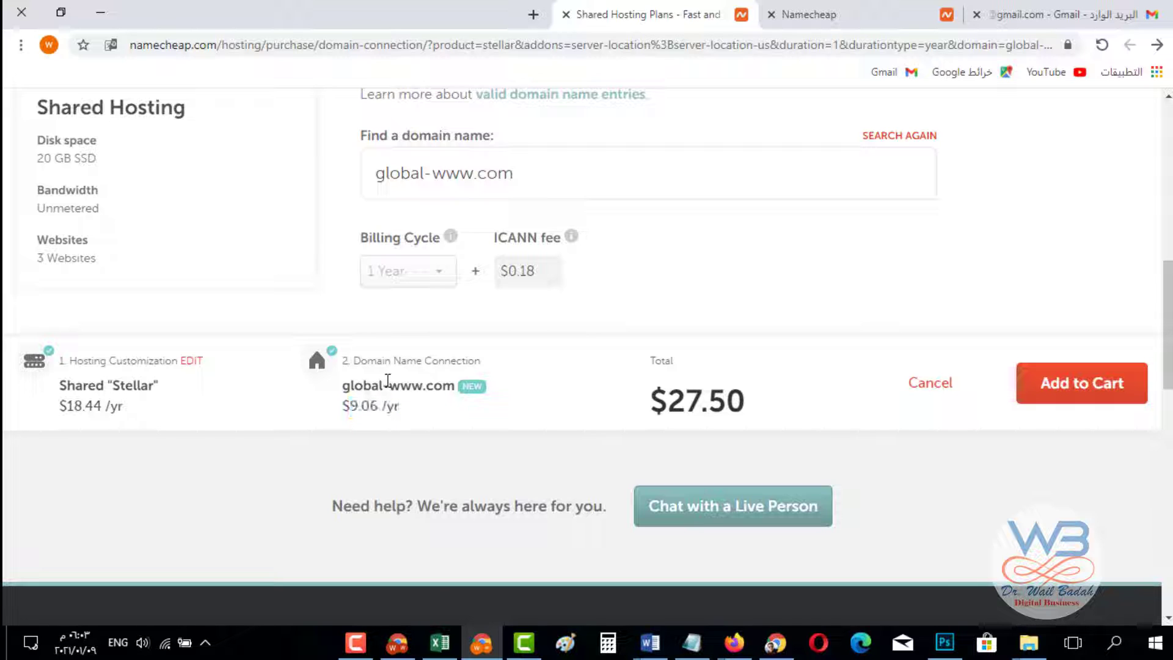
triple_click(71, 405)
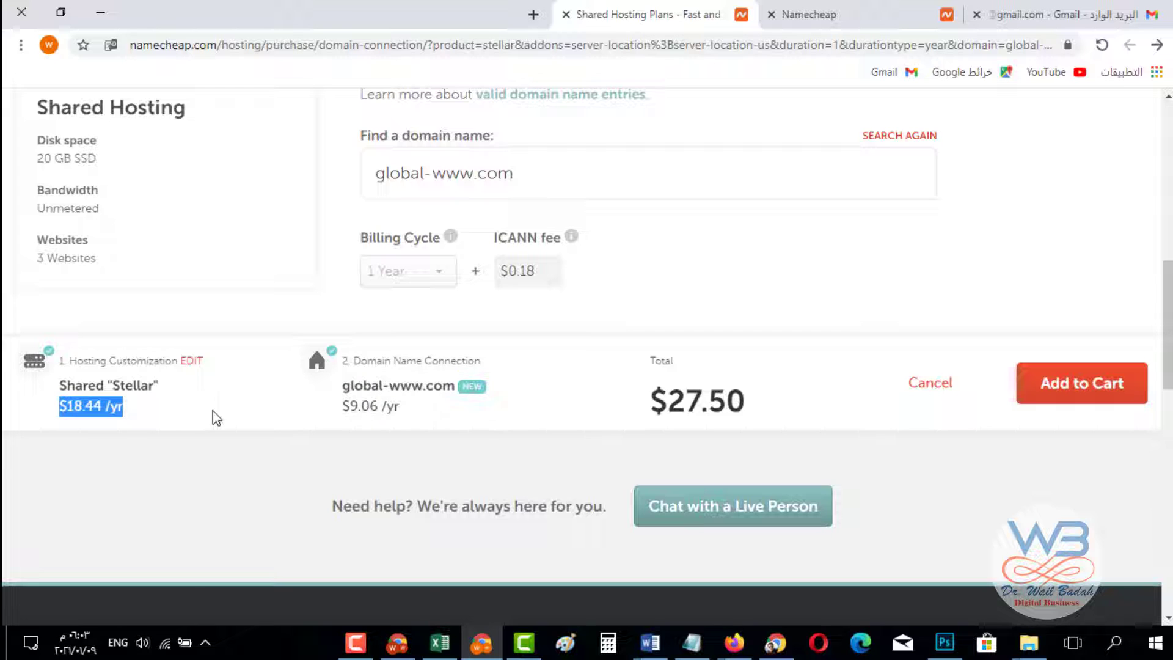
triple_click(685, 400)
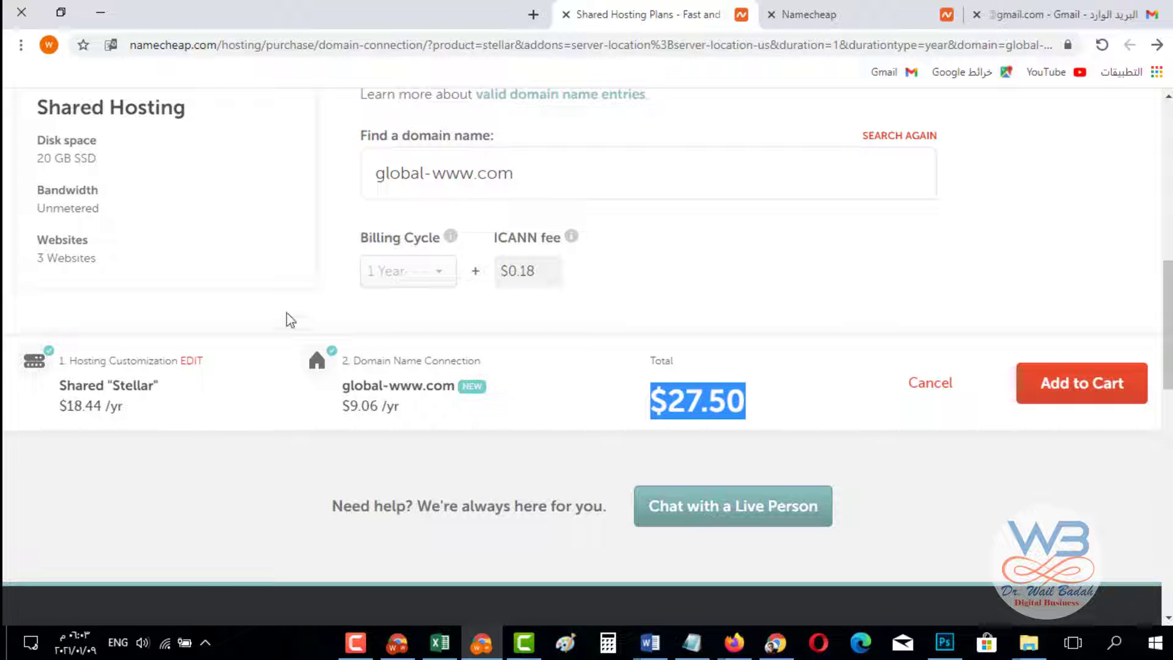
scroll(288, 316, "up", 2)
scroll(290, 318, "up", 3)
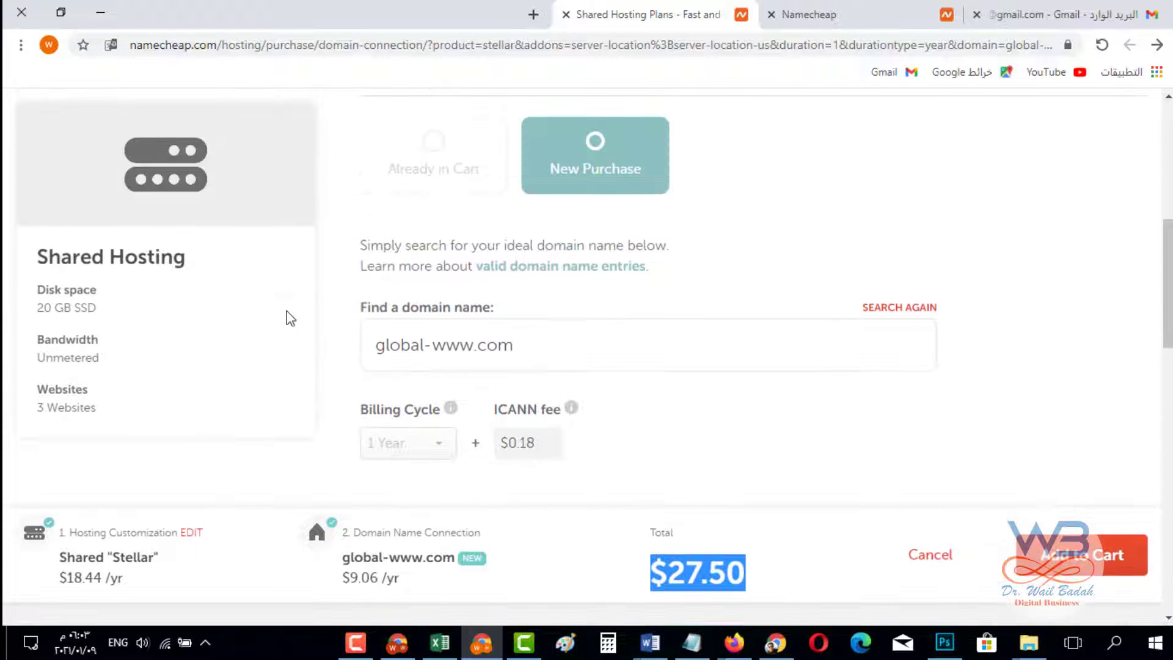
scroll(289, 316, "up", 2)
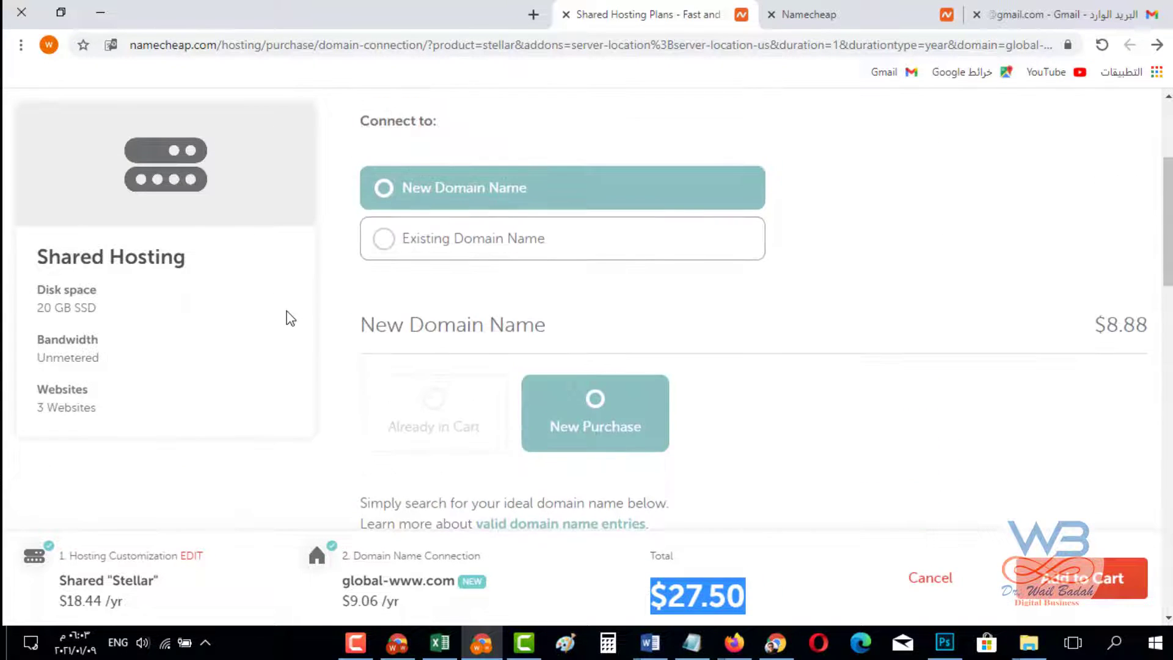
scroll(288, 314, "down", 7)
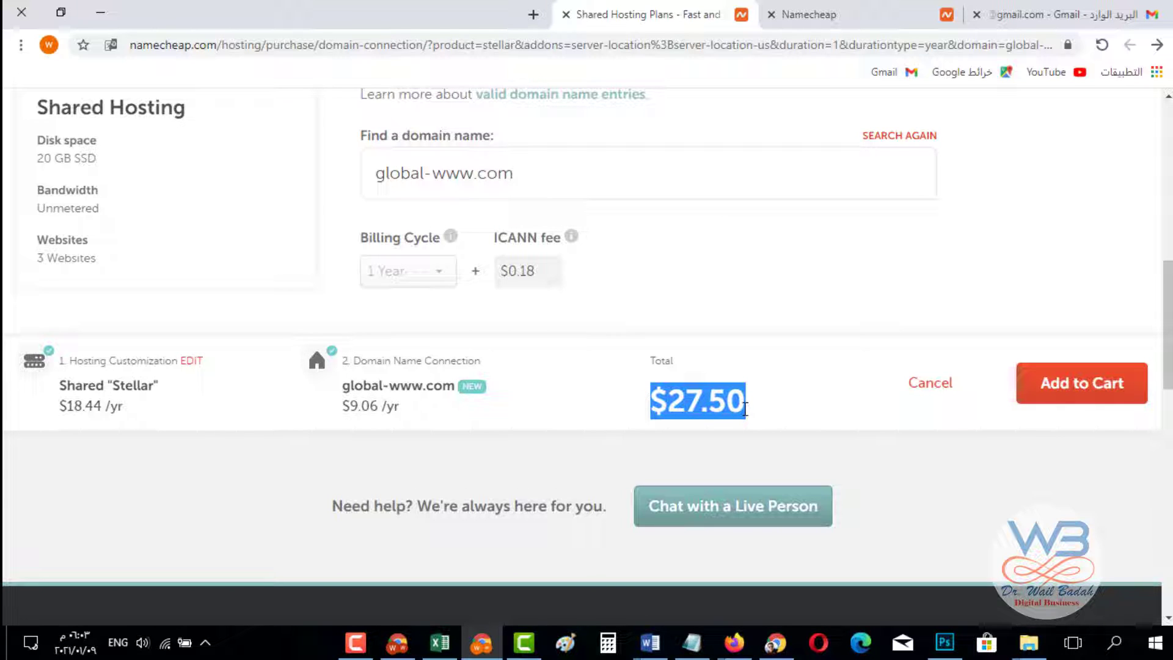
left_click(1083, 387)
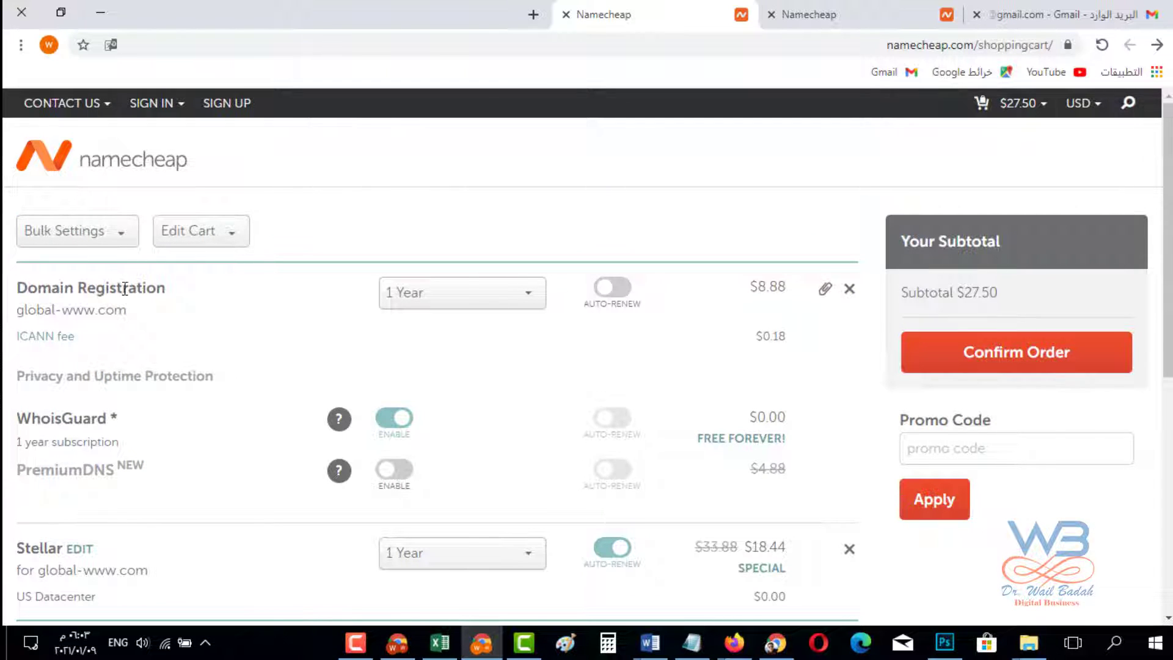
left_click(458, 294)
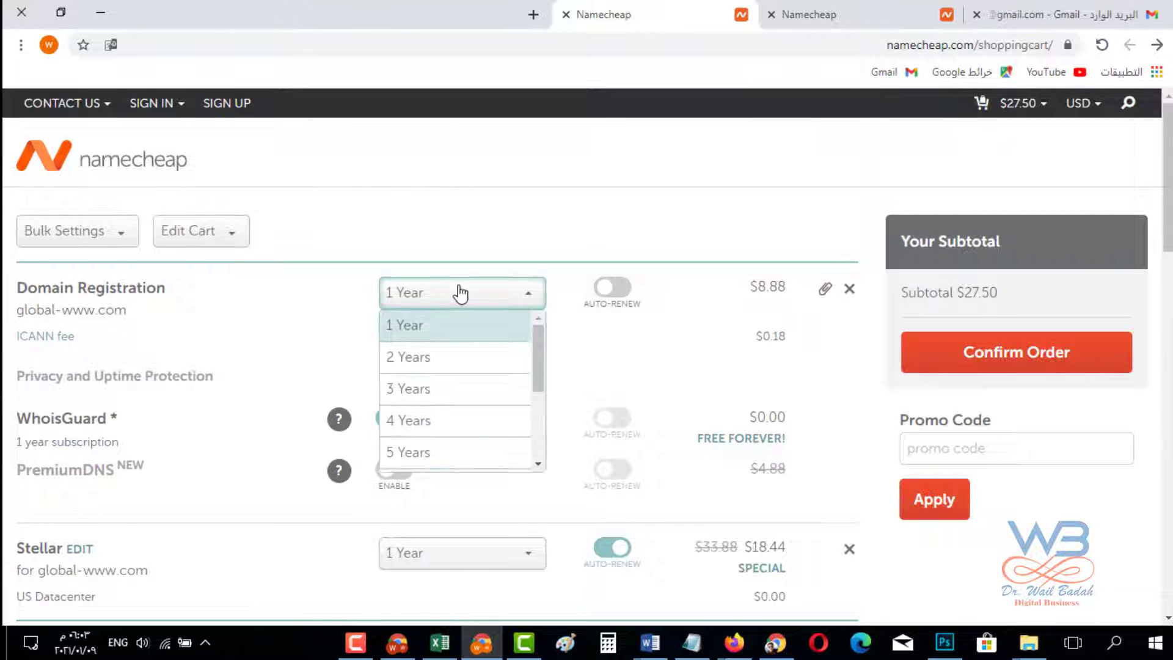
left_click(442, 331)
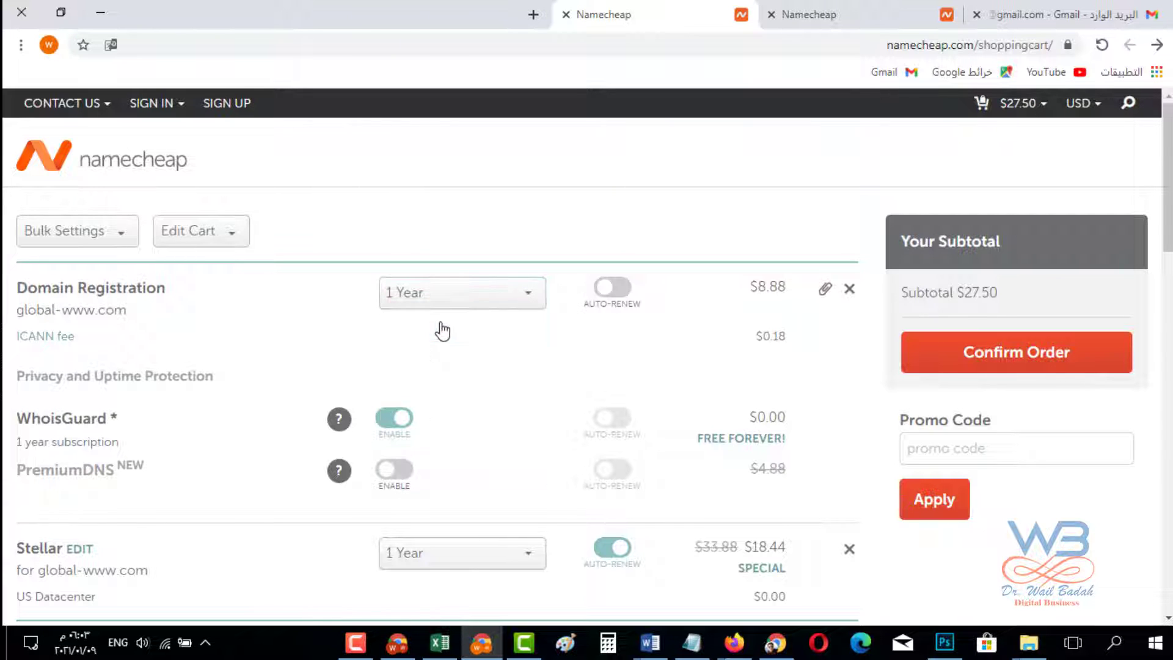
left_click(615, 291)
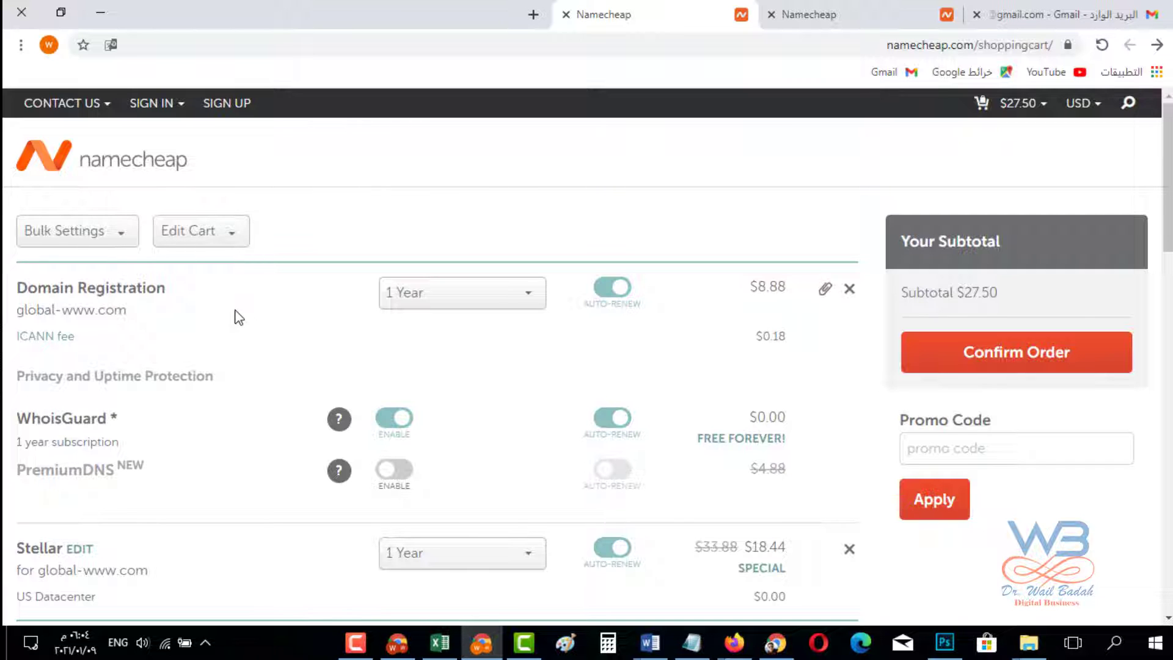
scroll(253, 308, "down", 1)
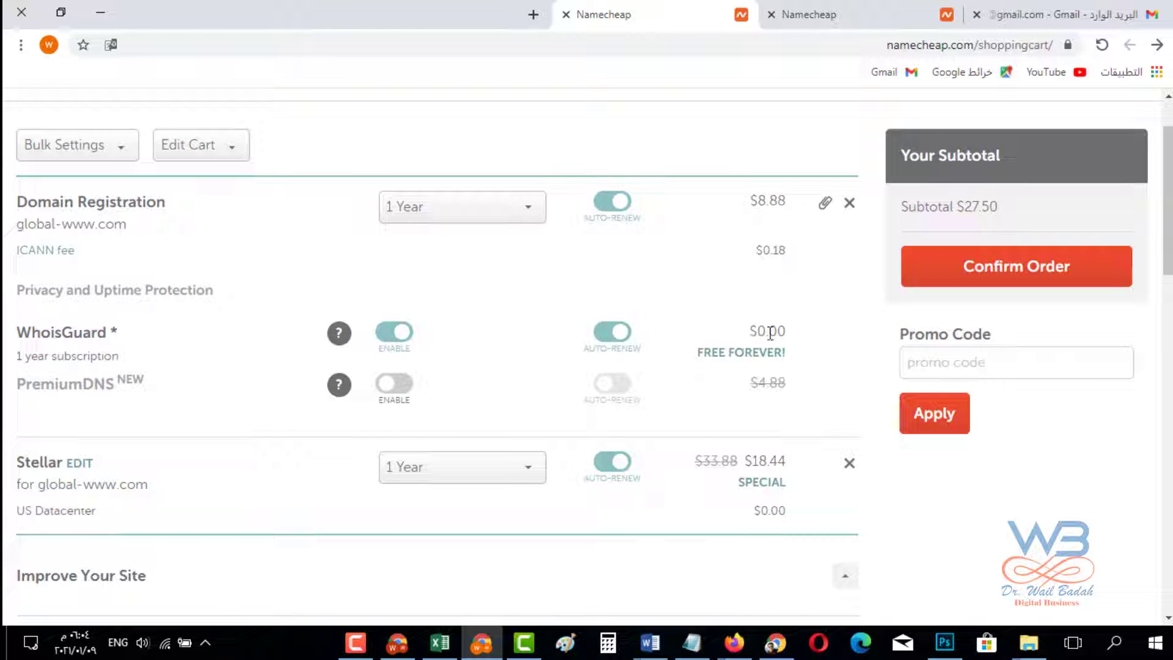
mouse_move(344, 341)
scroll(243, 403, "down", 1)
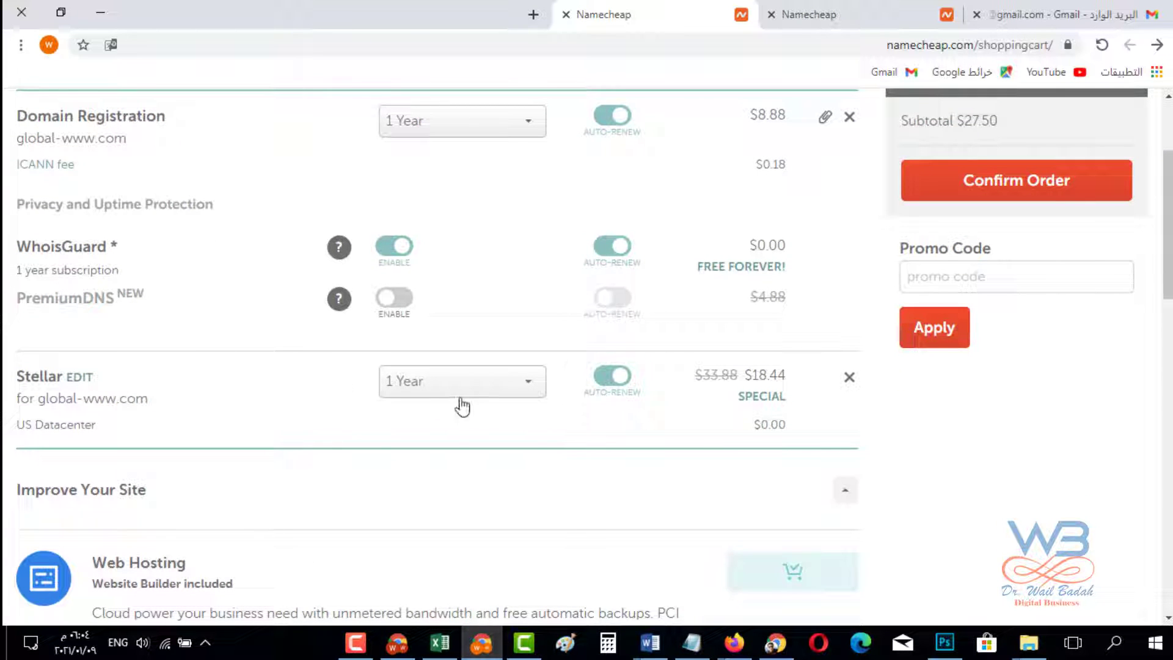
scroll(361, 406, "down", 1)
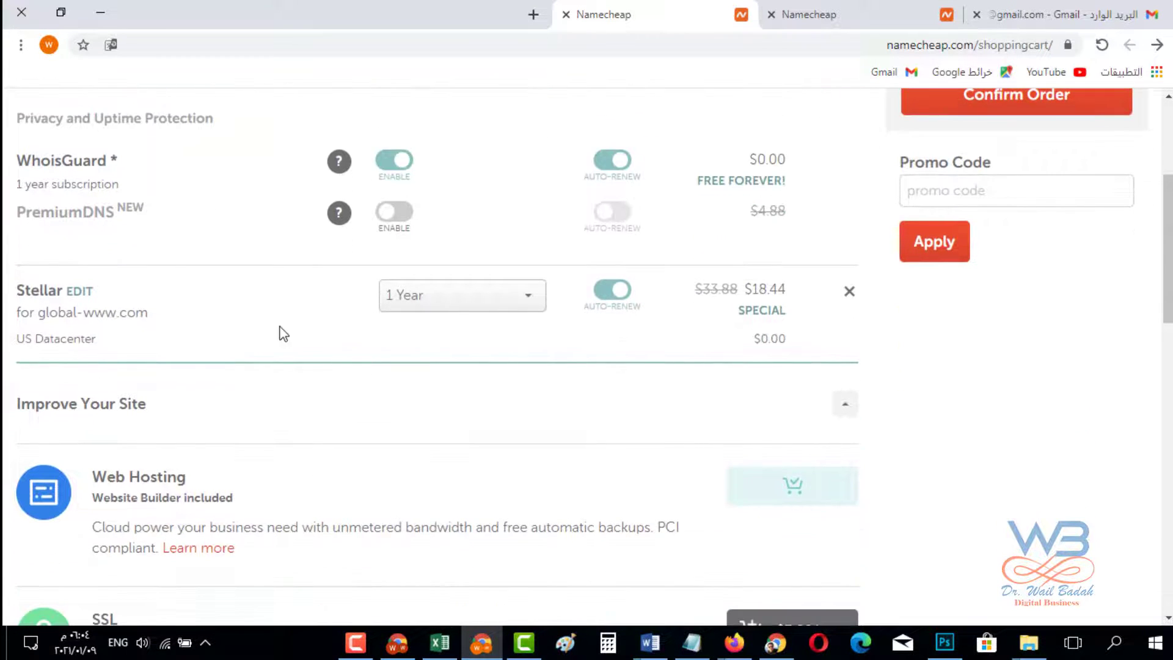
double_click(53, 316)
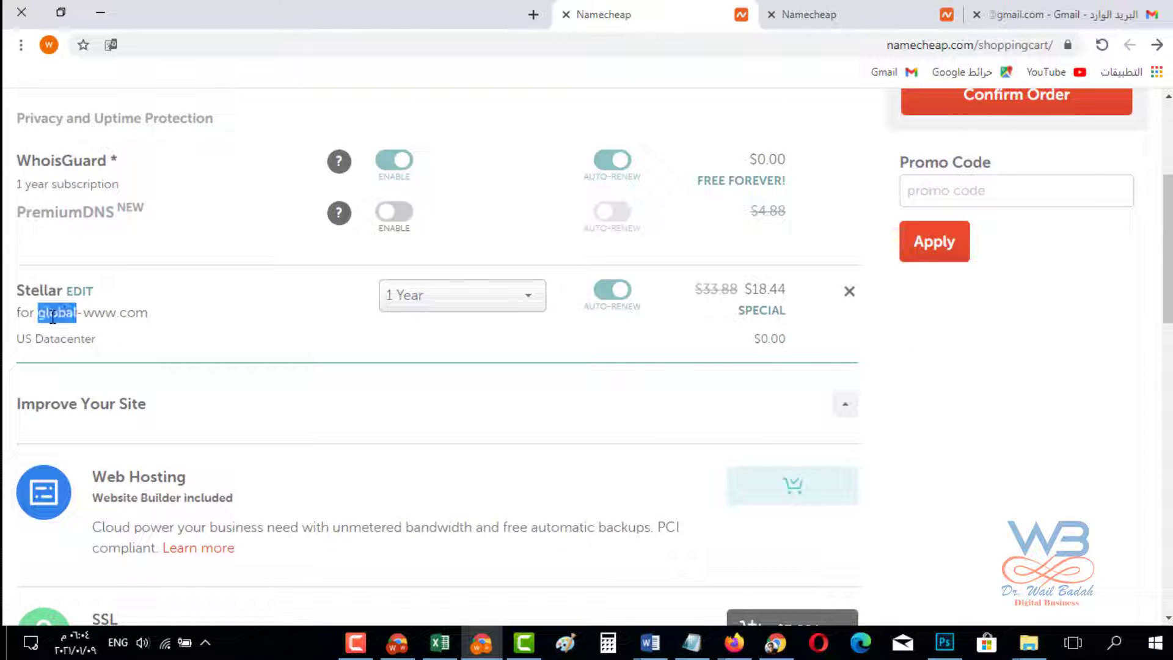
left_click(108, 317)
double_click(717, 291)
left_click(697, 338)
left_click_drag(706, 290, 741, 293)
left_click(710, 345)
left_click_drag(746, 290, 792, 291)
left_click(651, 353)
scroll(371, 400, "down", 1)
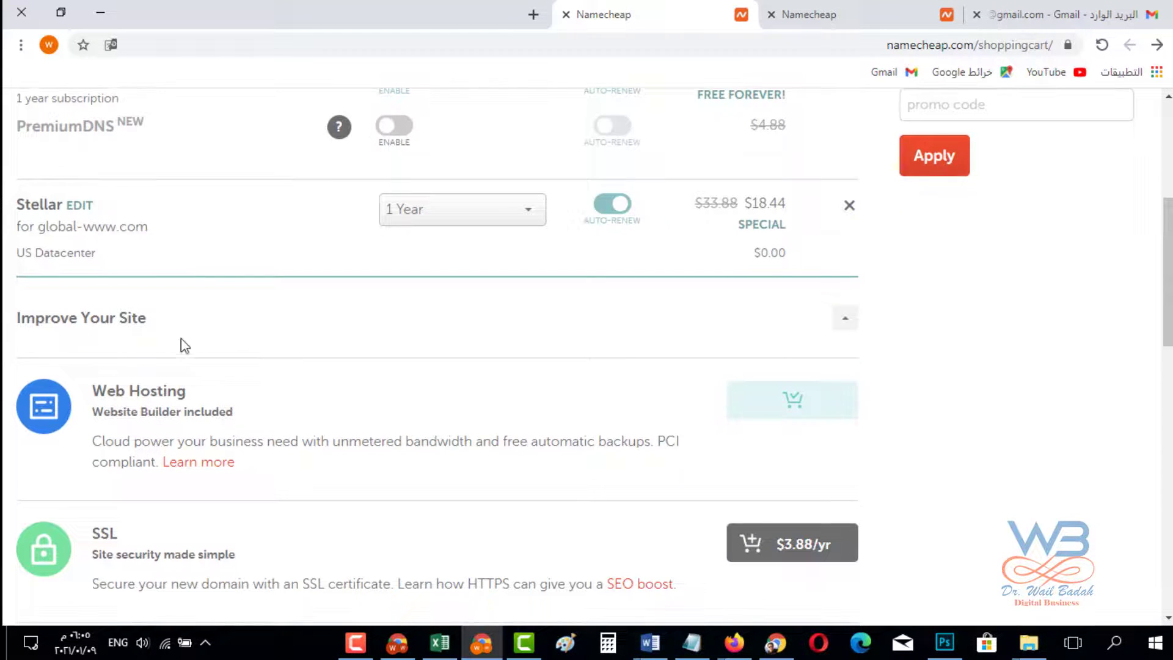
scroll(181, 347, "down", 1)
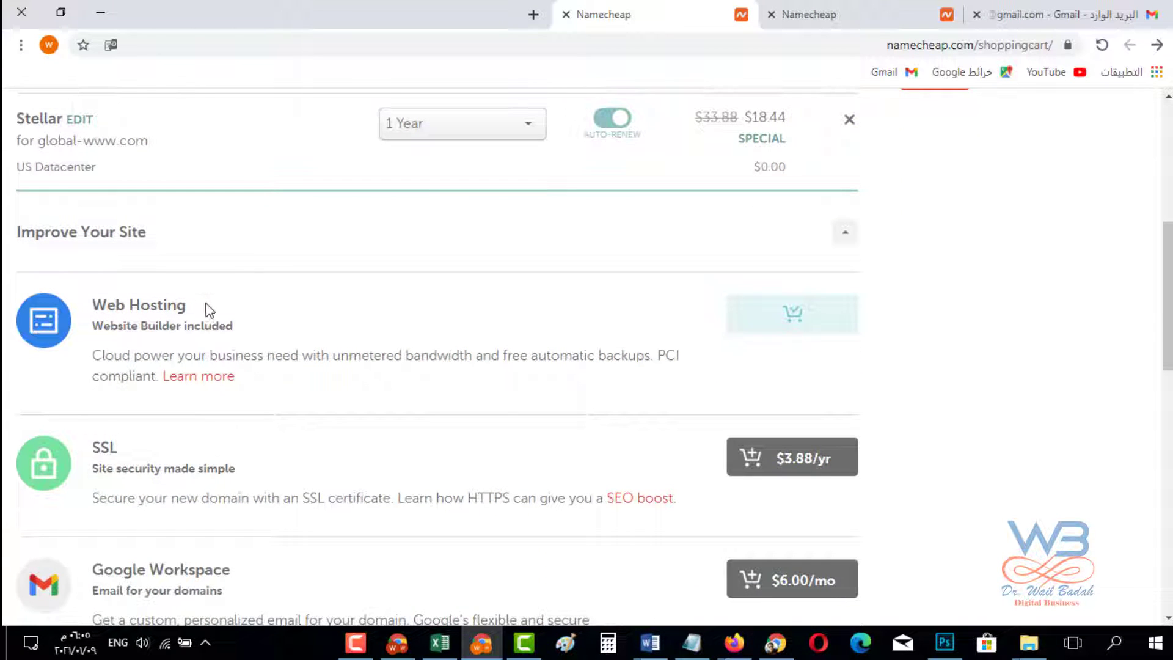
triple_click(123, 304)
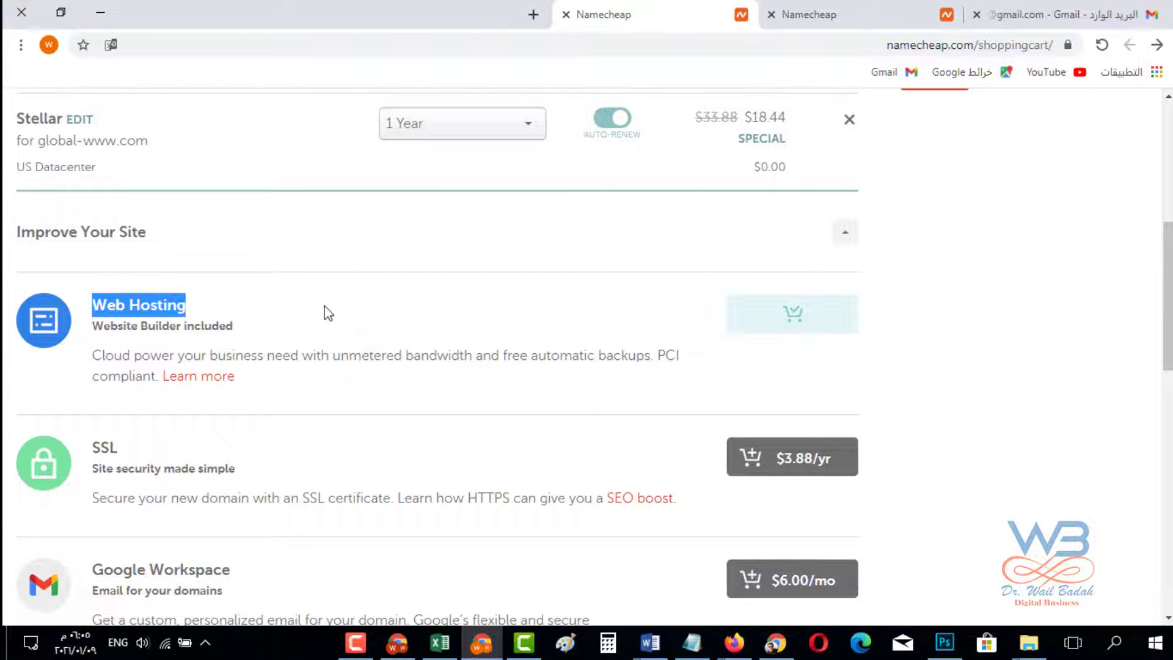
left_click(328, 313)
scroll(254, 375, "down", 3)
double_click(110, 278)
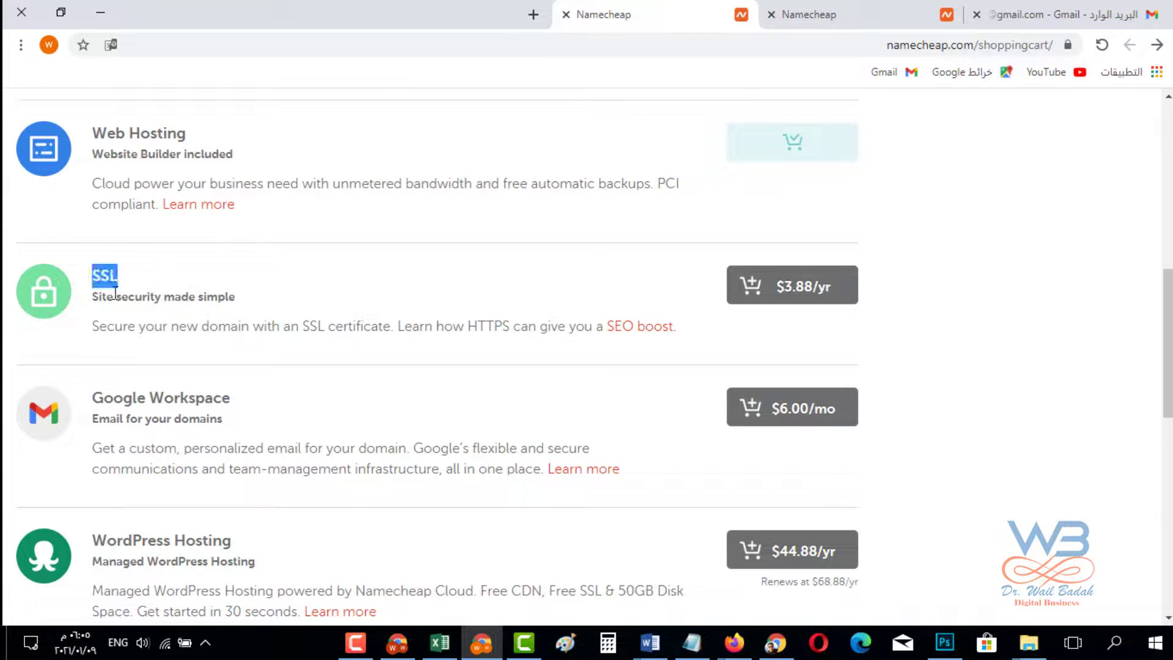
triple_click(115, 294)
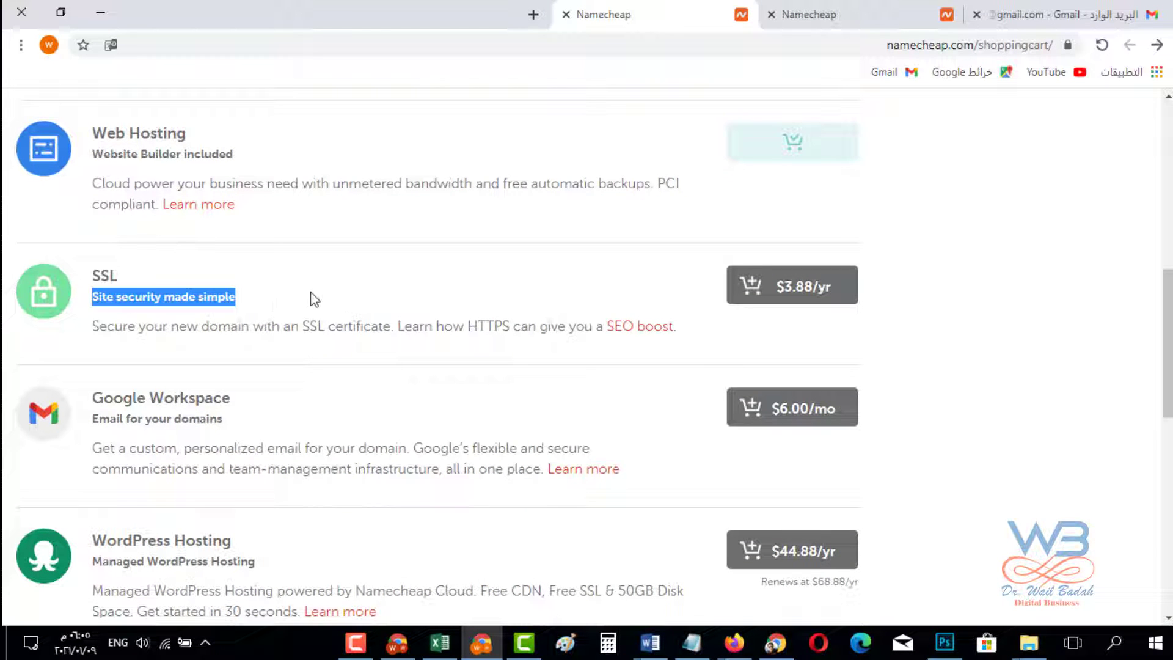
left_click(486, 324)
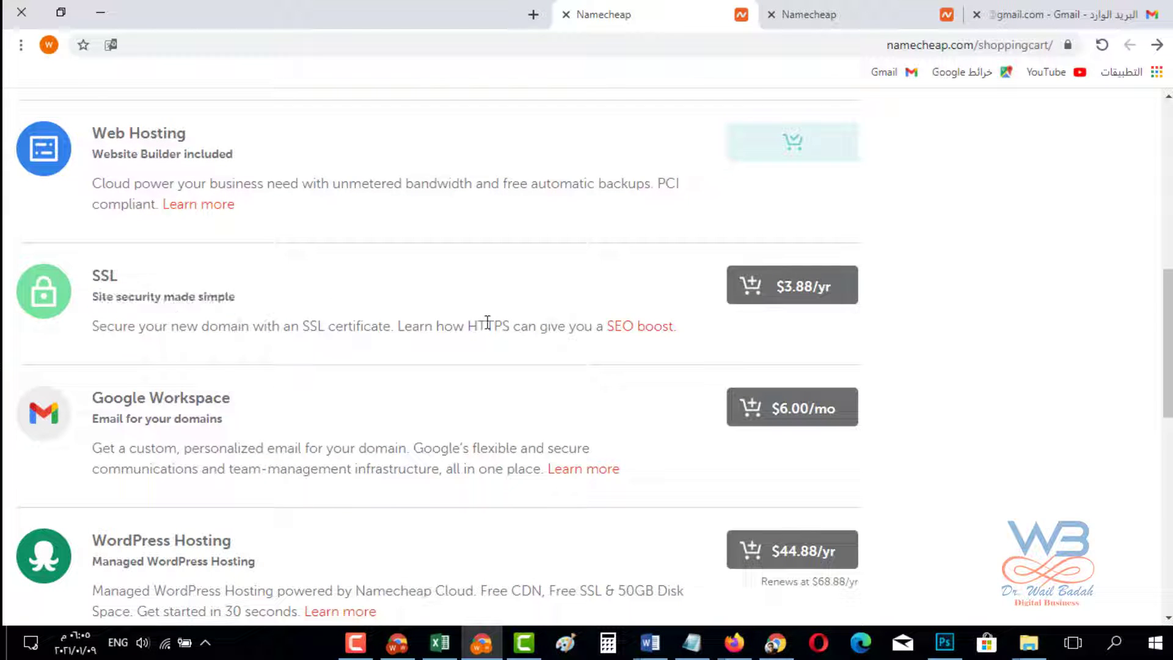
left_click_drag(466, 327, 502, 326)
left_click(507, 323)
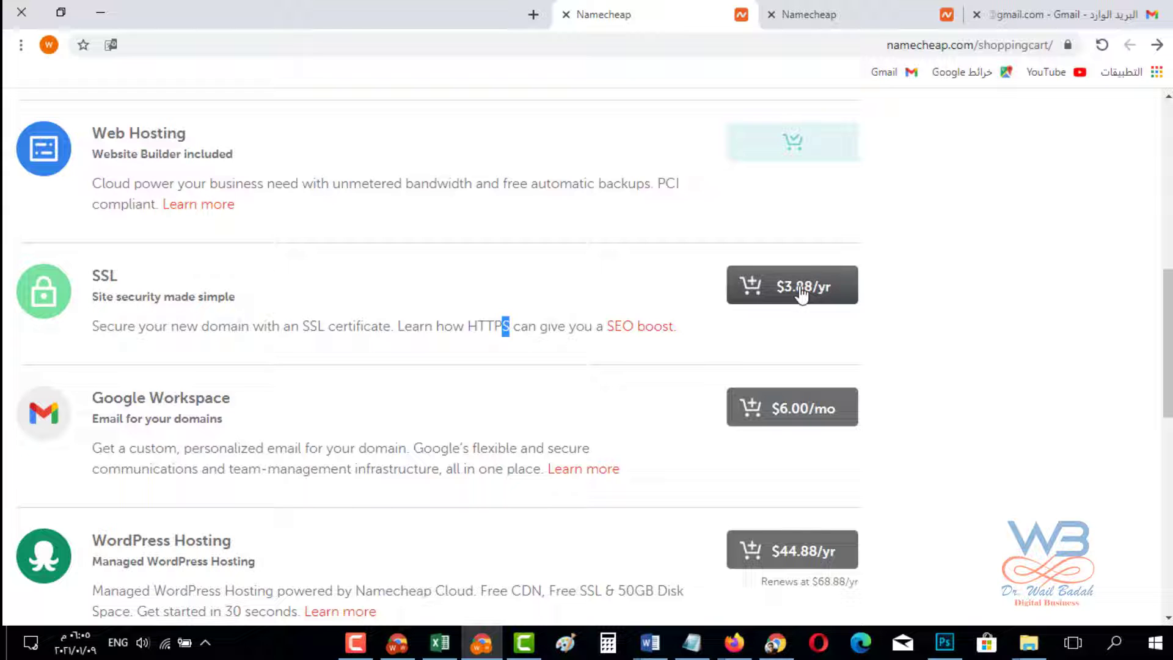
left_click(316, 405)
scroll(314, 406, "down", 1)
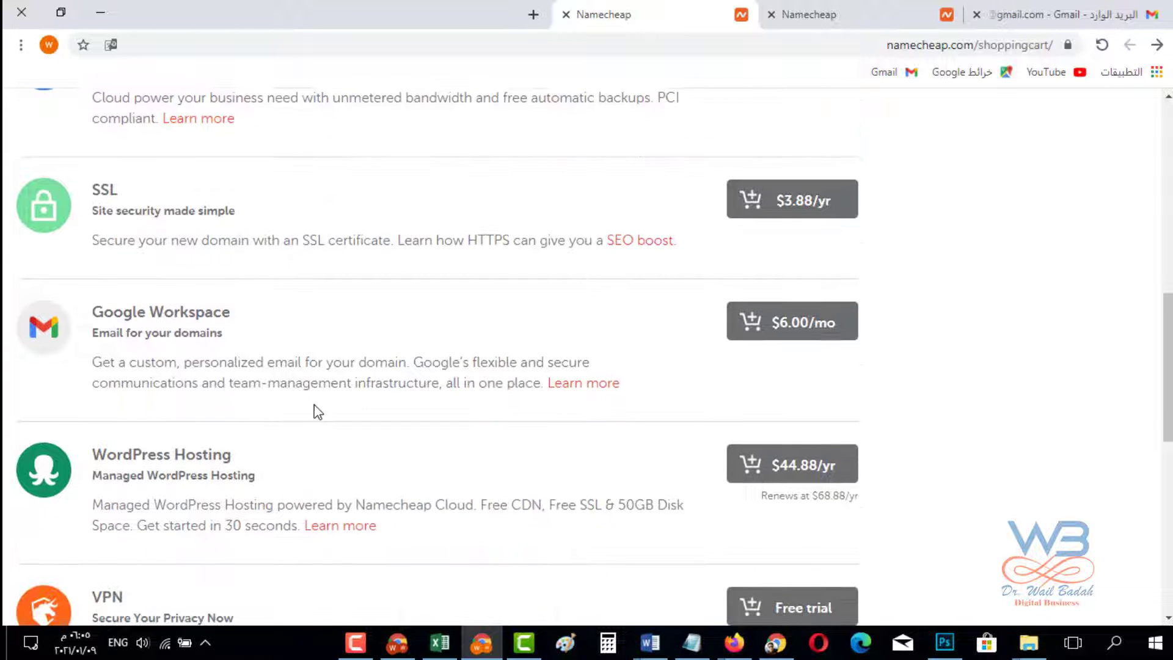
triple_click(172, 452)
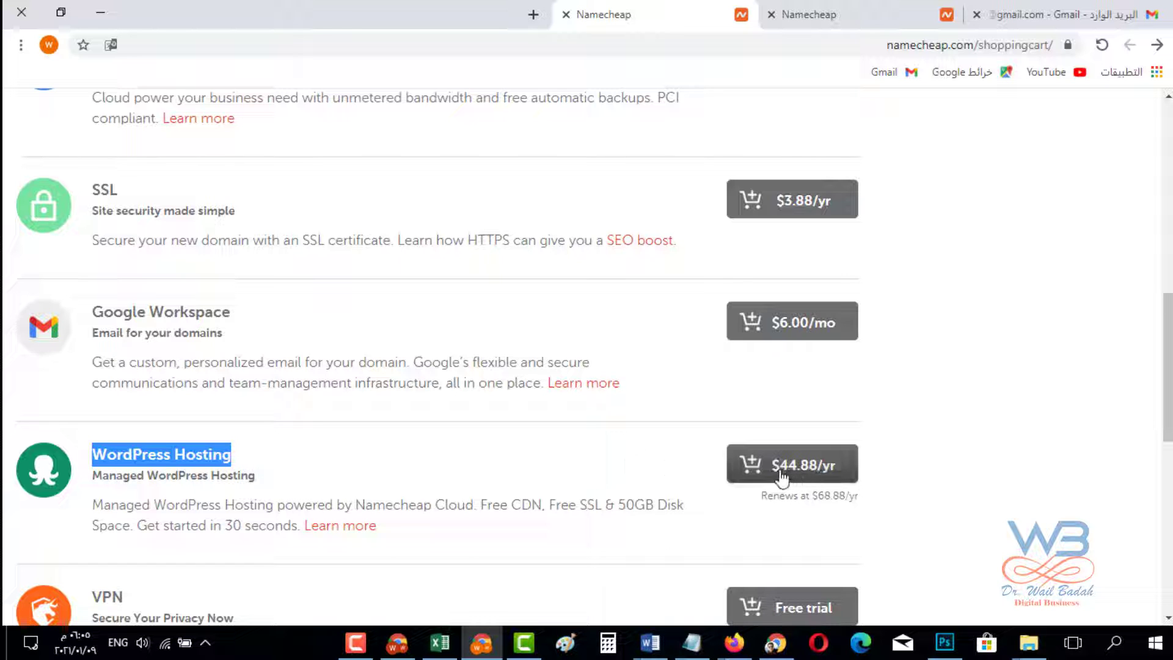
scroll(516, 437, "down", 4)
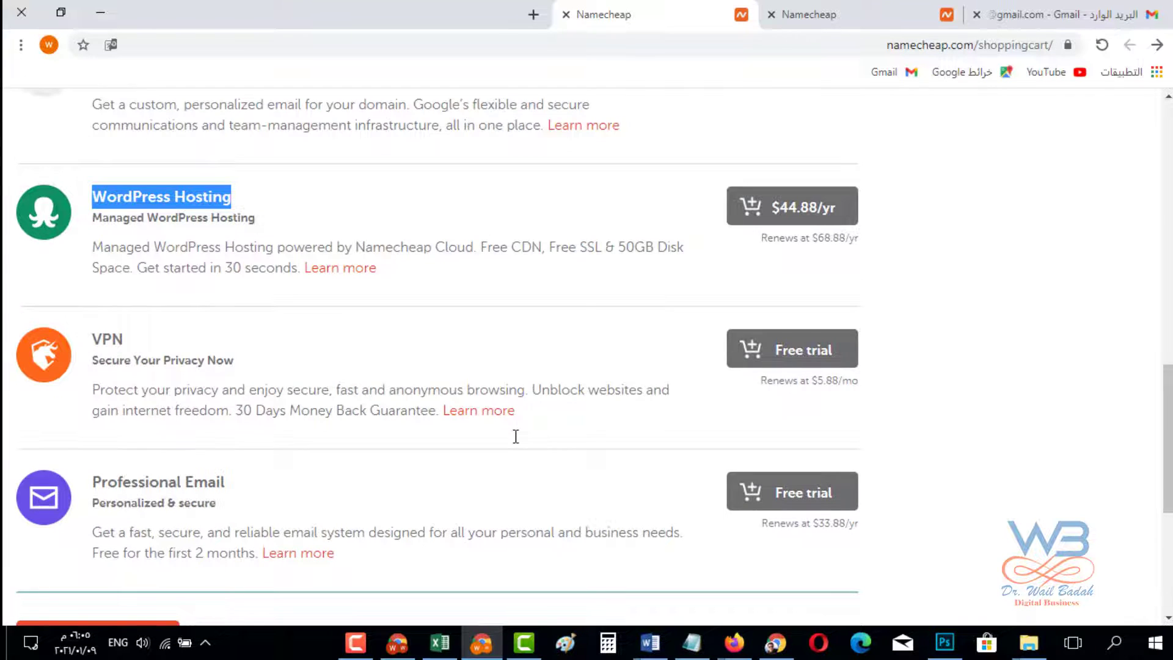
scroll(515, 436, "down", 4)
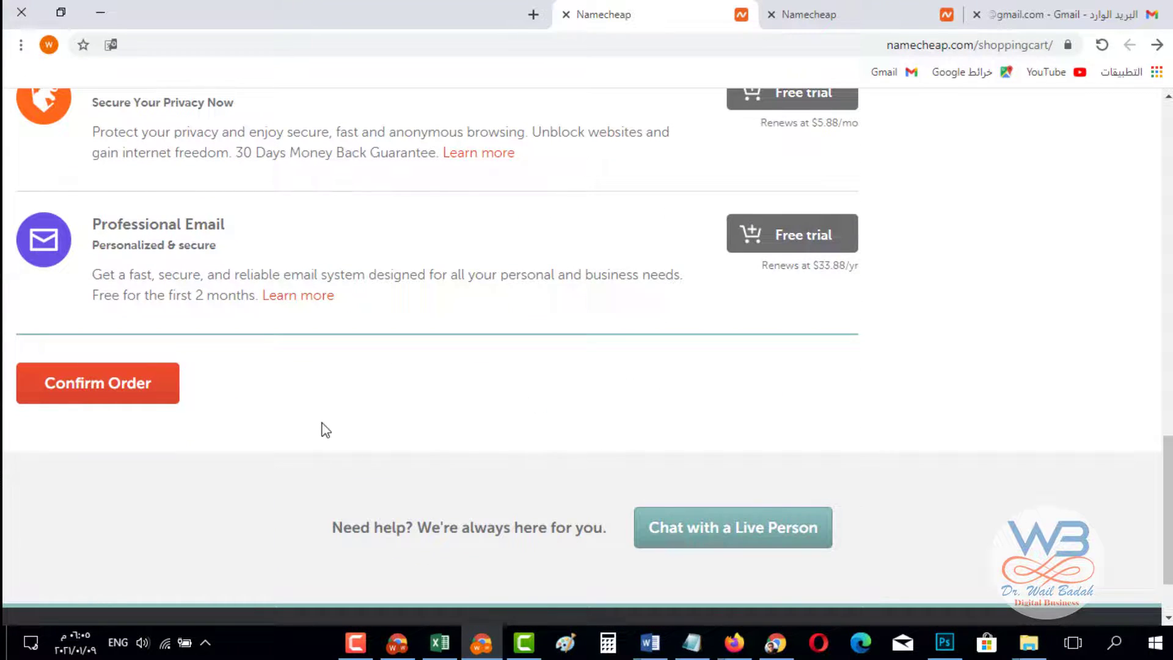
scroll(388, 445, "up", 20)
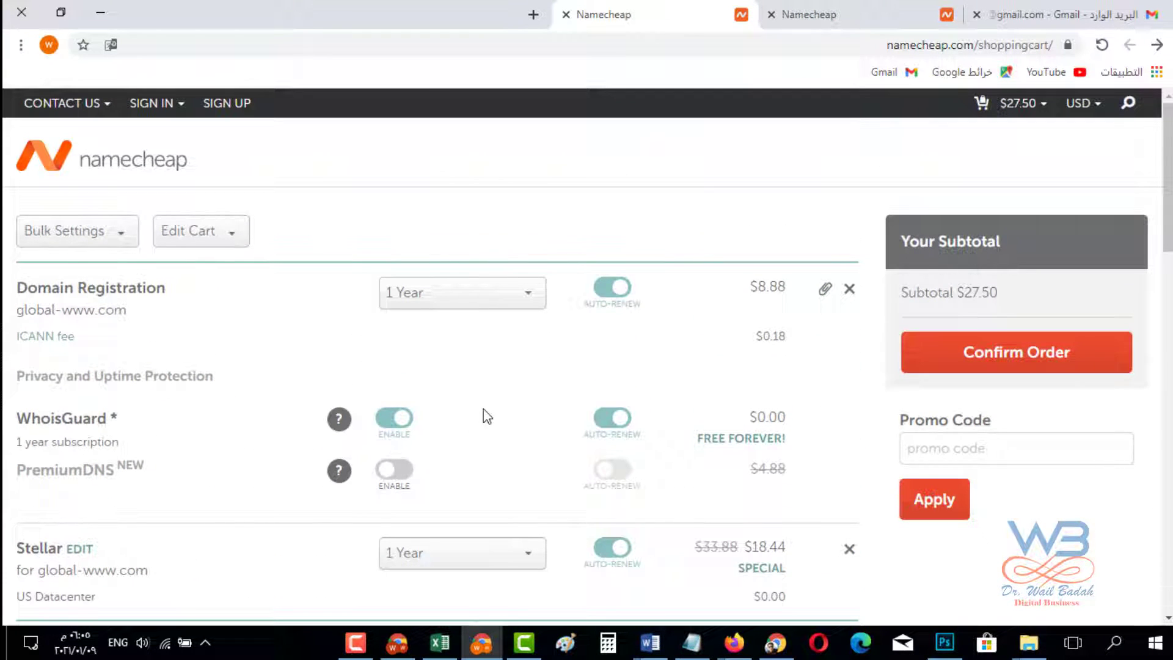
Step: Check the $27.50 subtotal, leave the promo code empty, and confirm the order
double_click(972, 291)
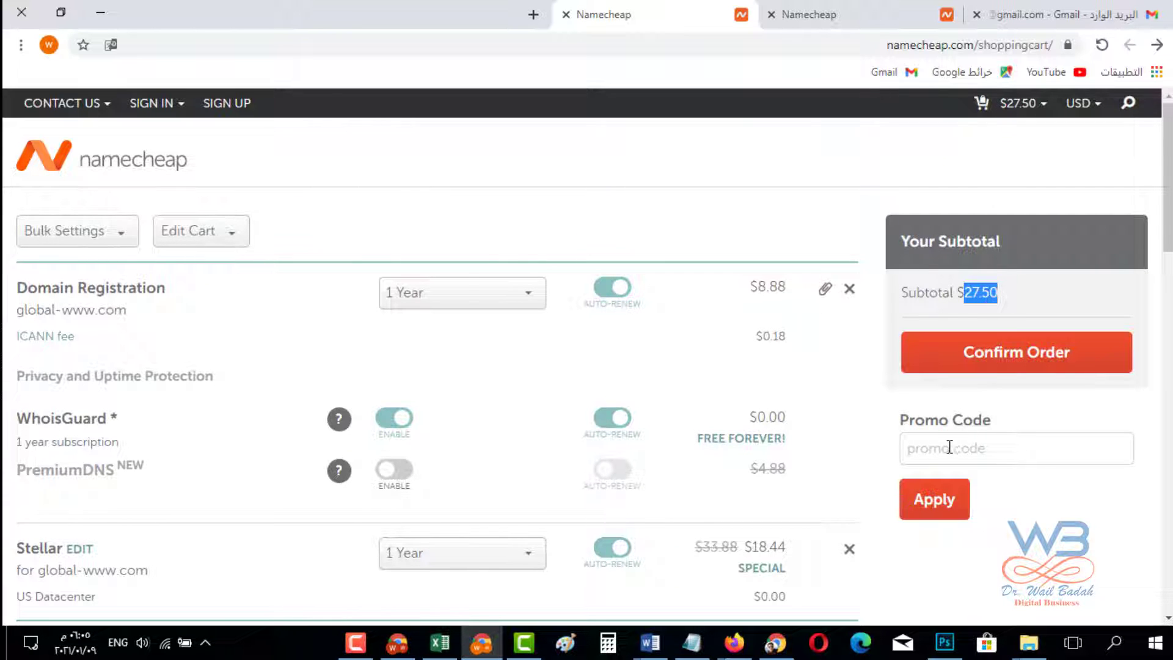
left_click(983, 416)
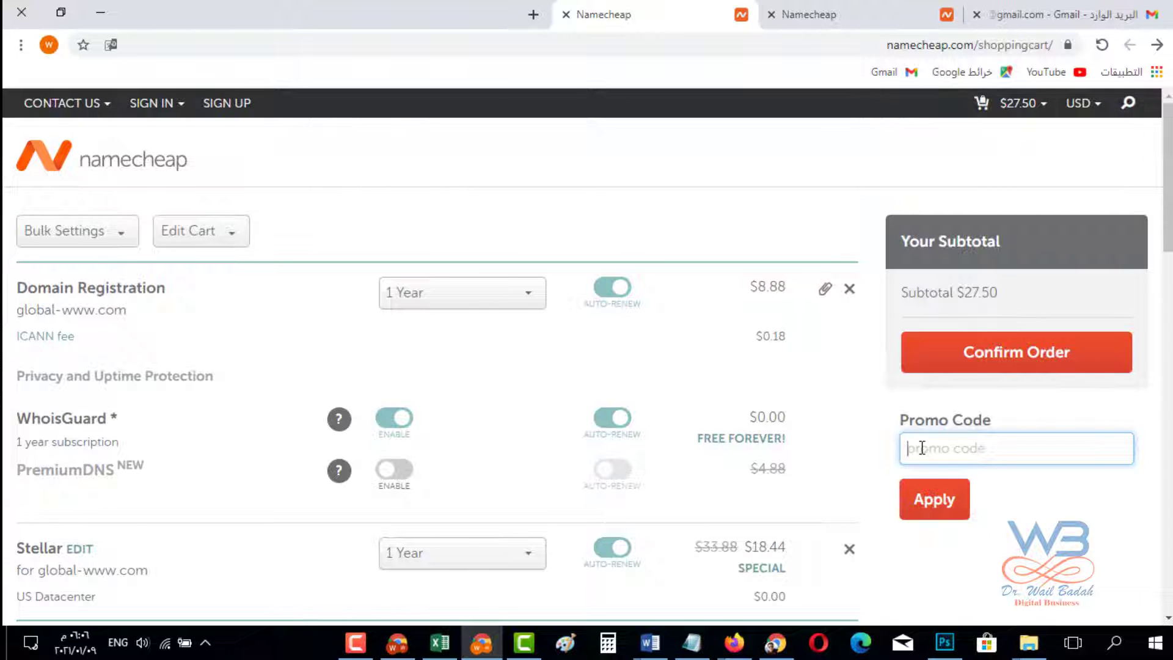
double_click(979, 293)
triple_click(979, 293)
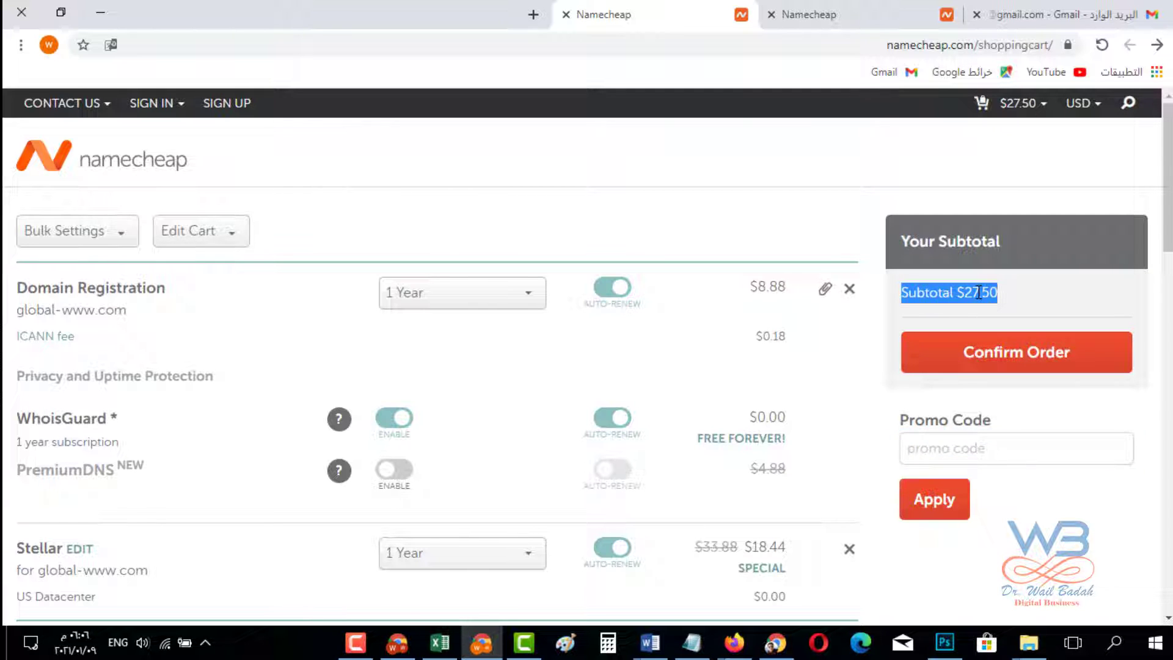
left_click(868, 366)
scroll(916, 452, "down", 15)
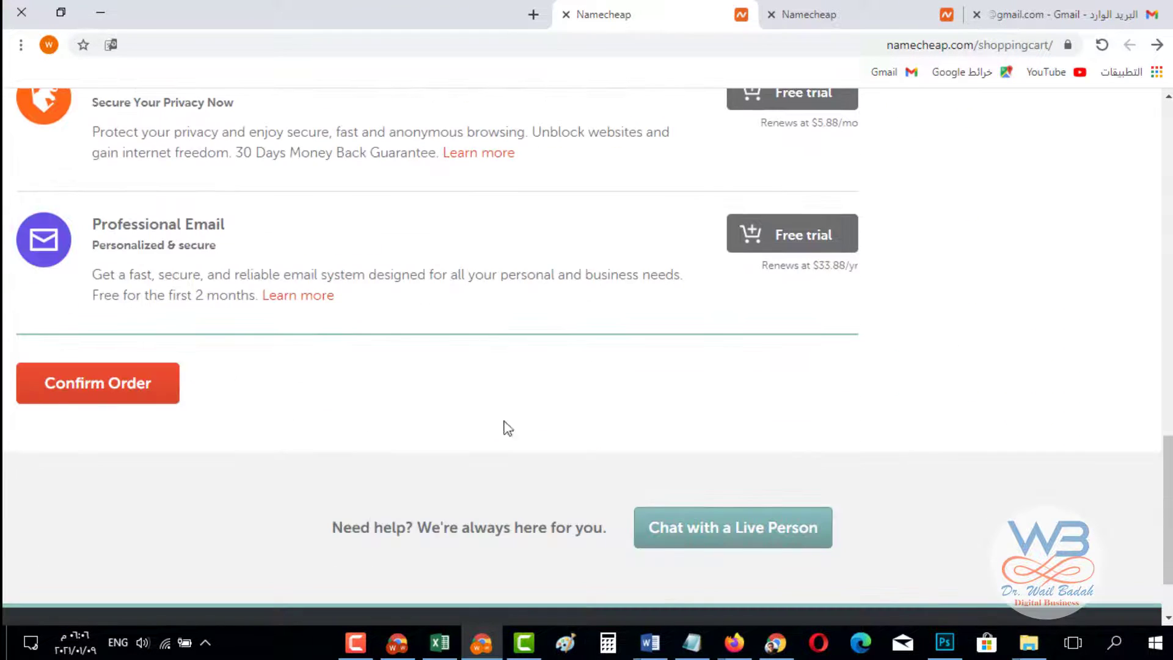
left_click(85, 388)
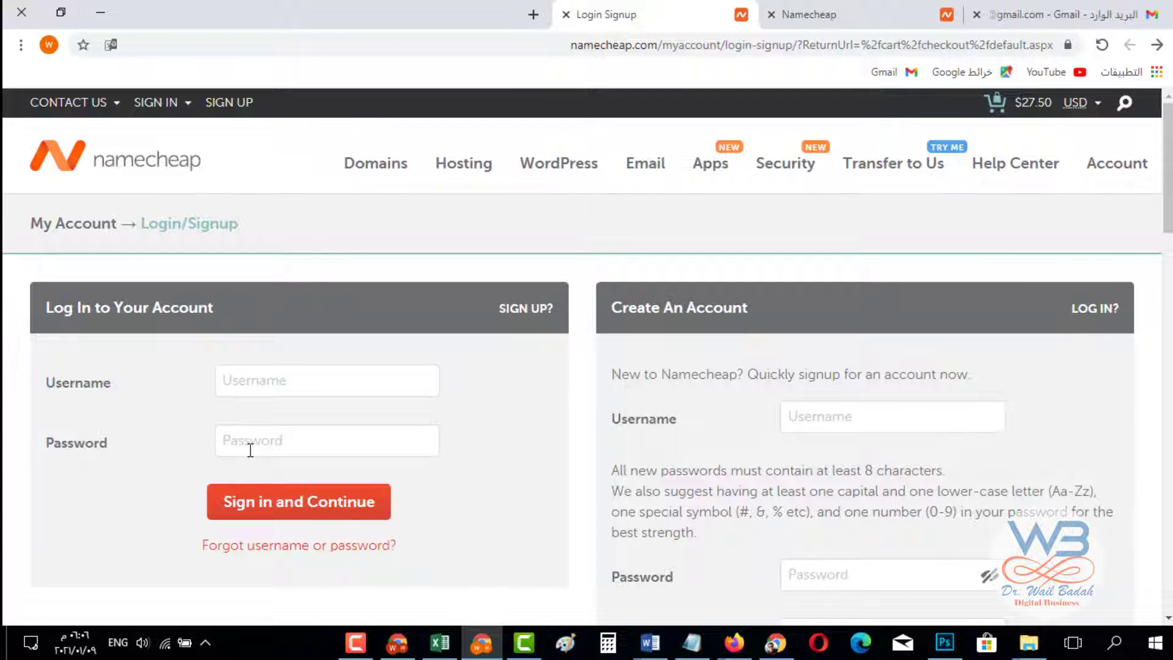
scroll(739, 453, "down", 7)
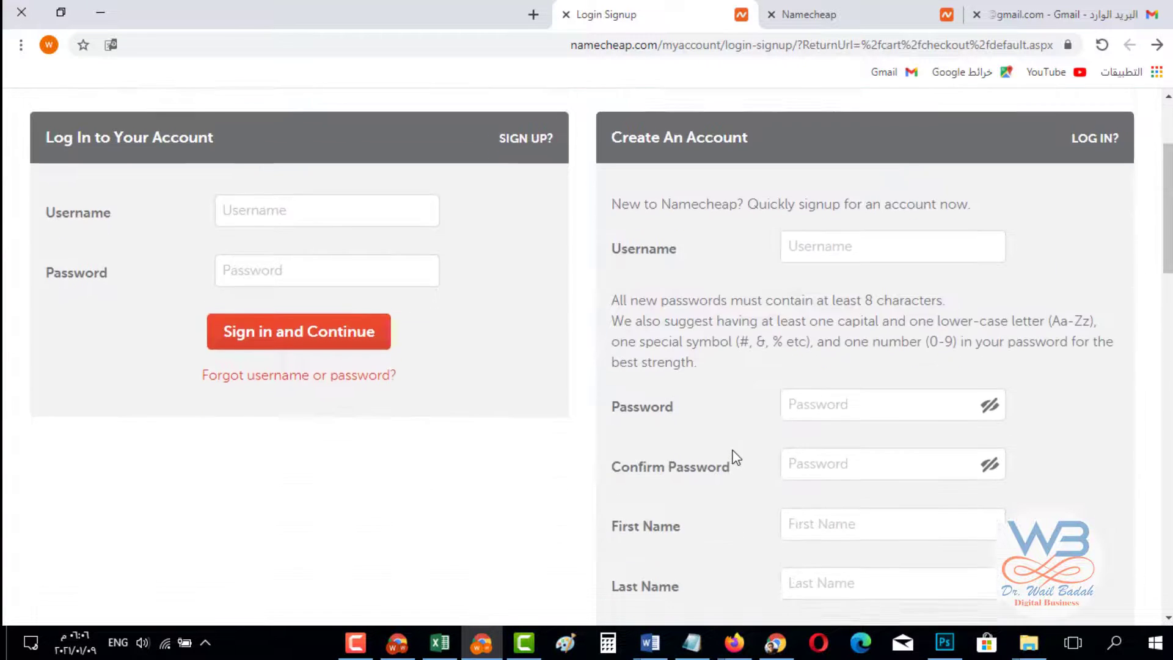
scroll(731, 458, "up", 7)
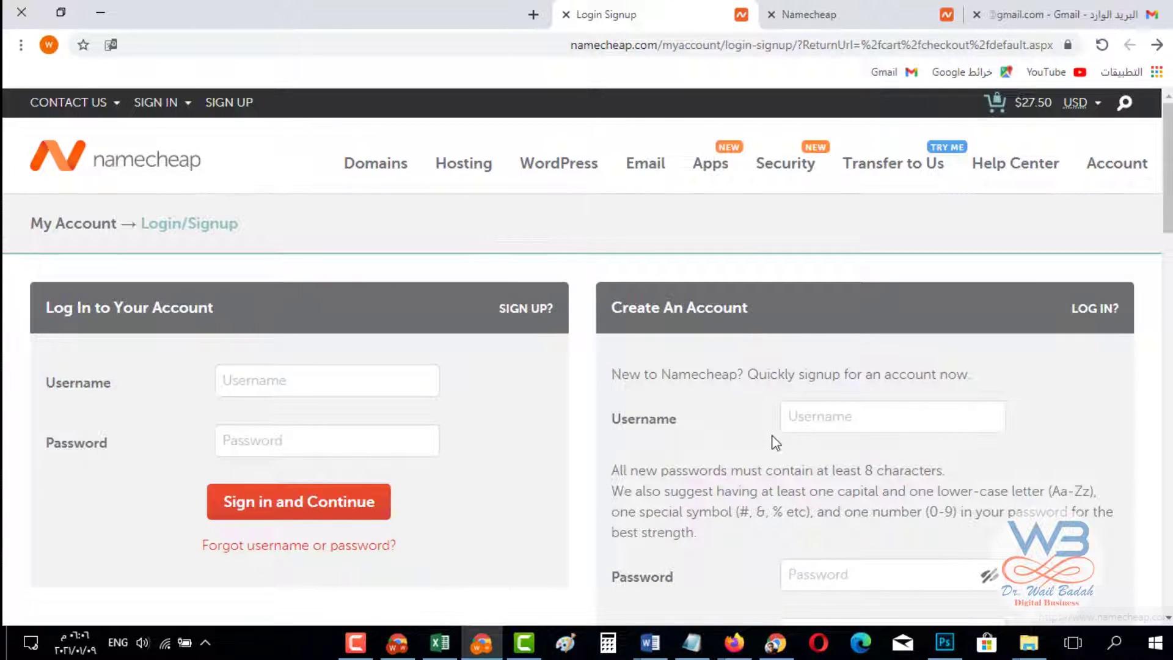
scroll(772, 439, "down", 1)
left_click(816, 336)
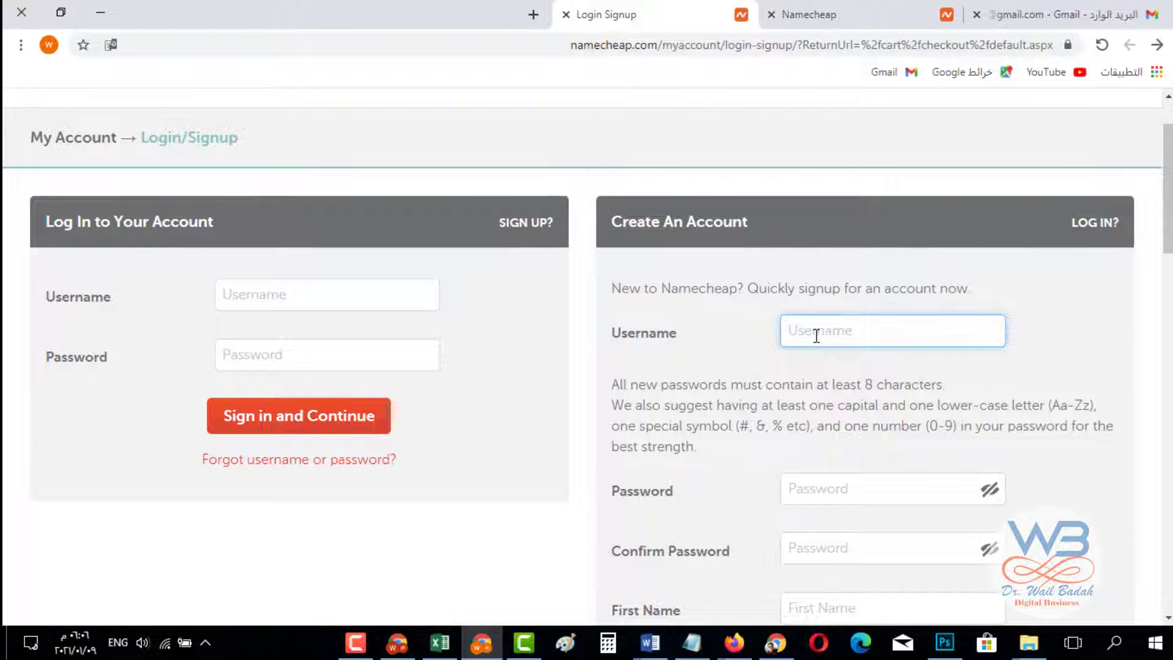
Step: Paste the account username and enter the password and its confirmation
key("ctrl+v")
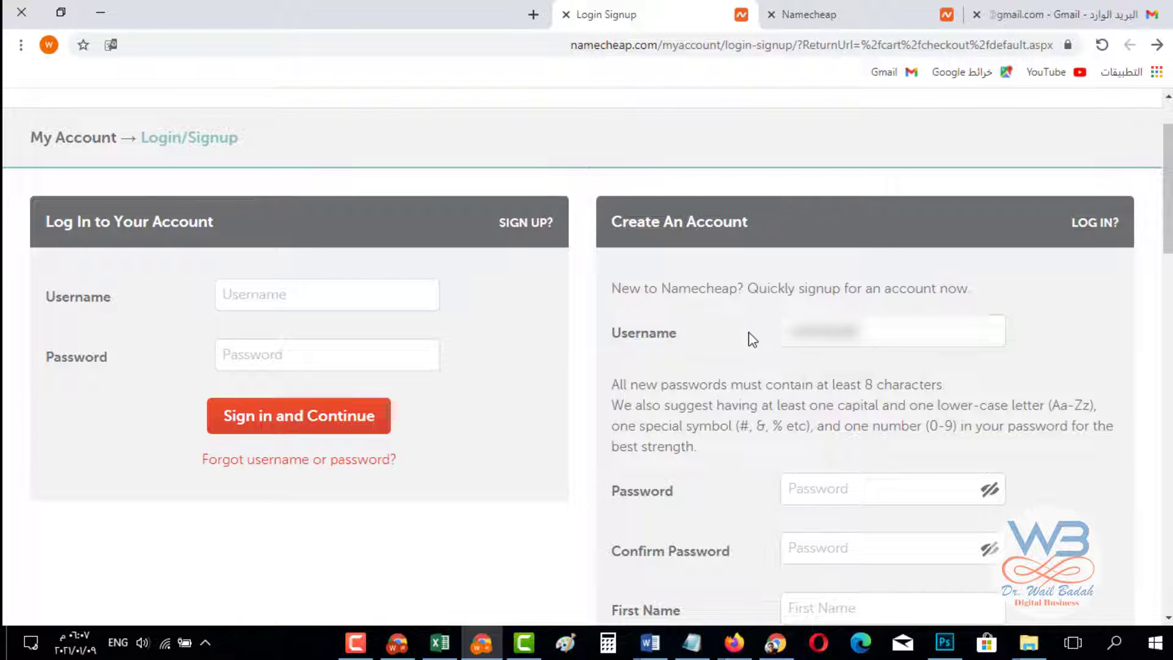
scroll(801, 357, "down", 1)
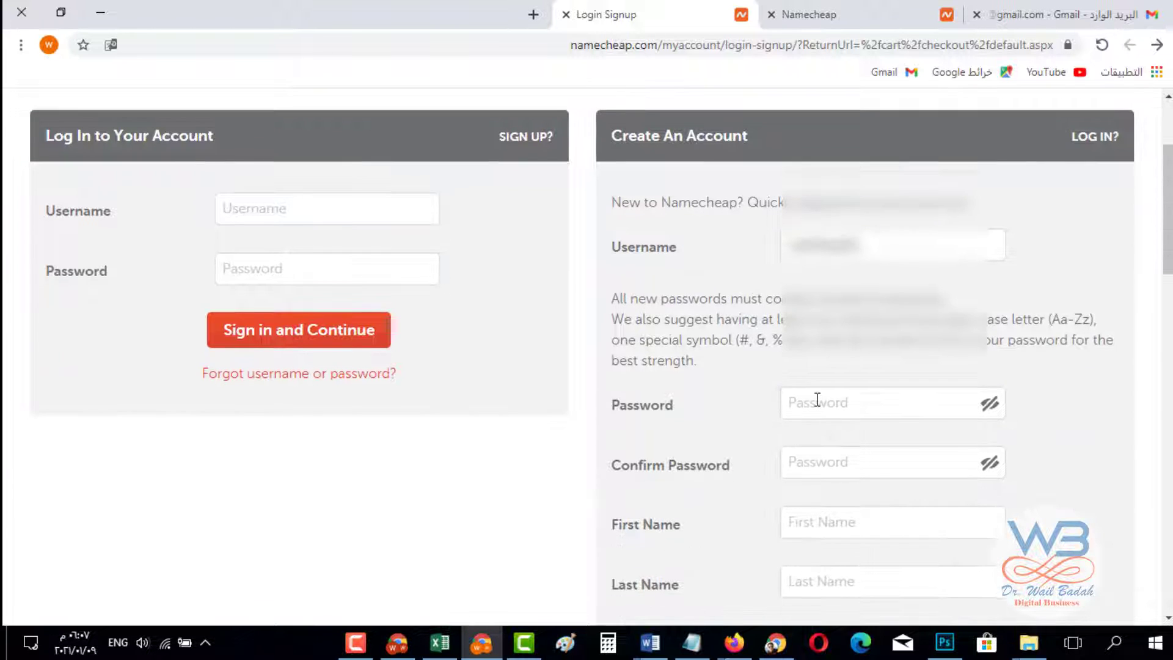
left_click(817, 400)
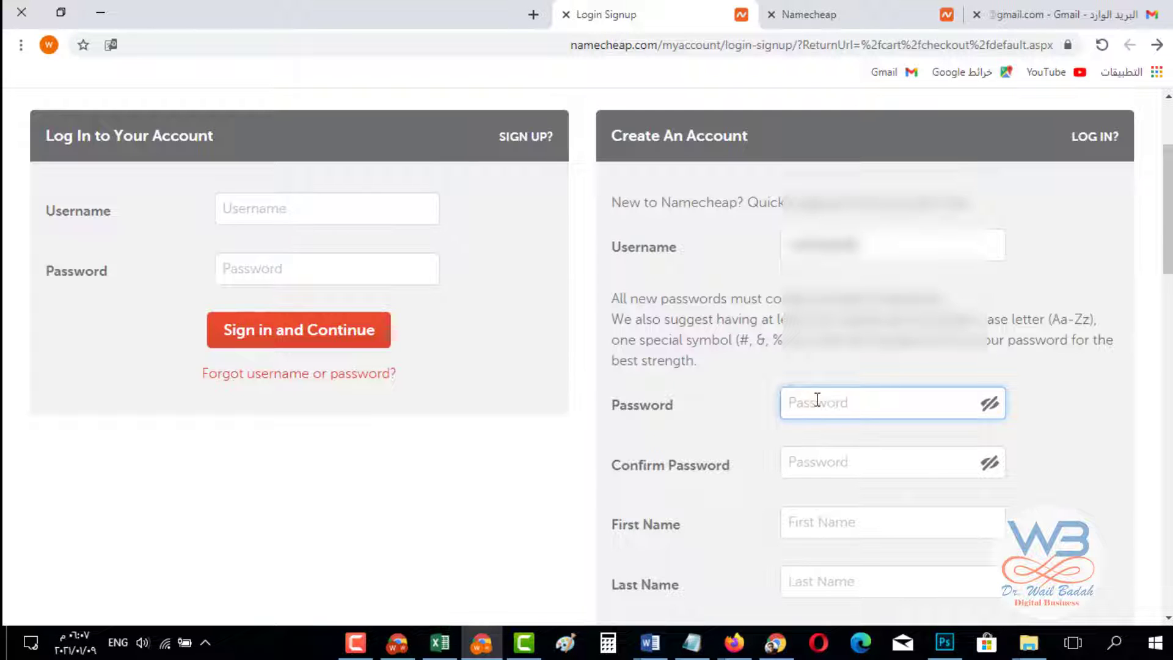
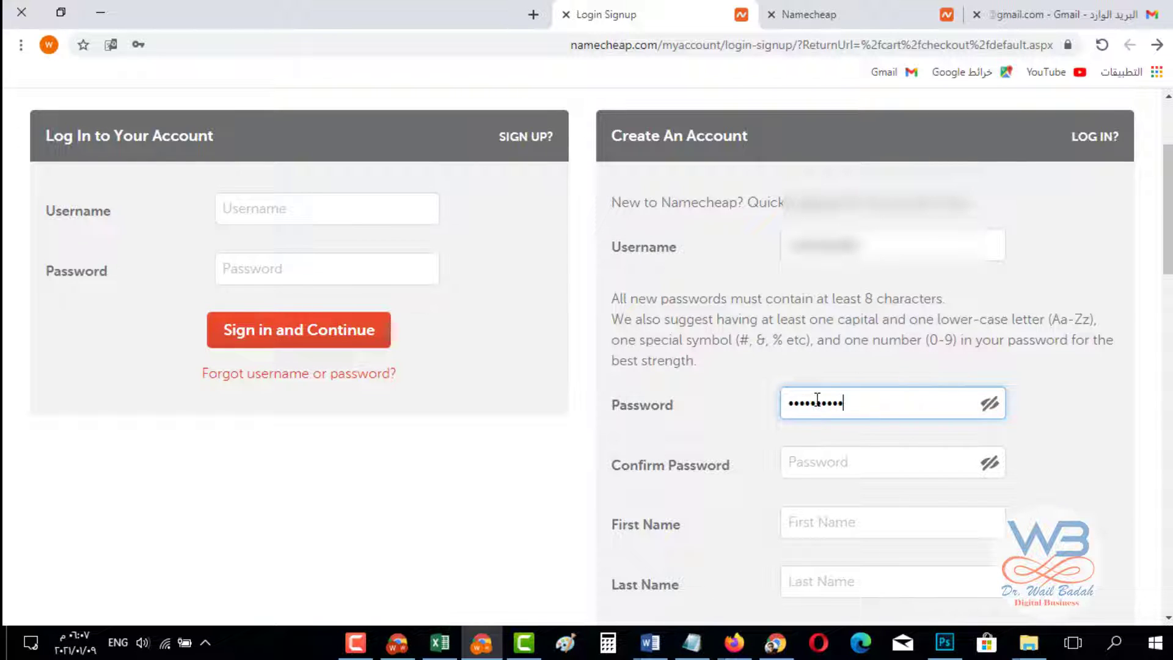
left_click(803, 466)
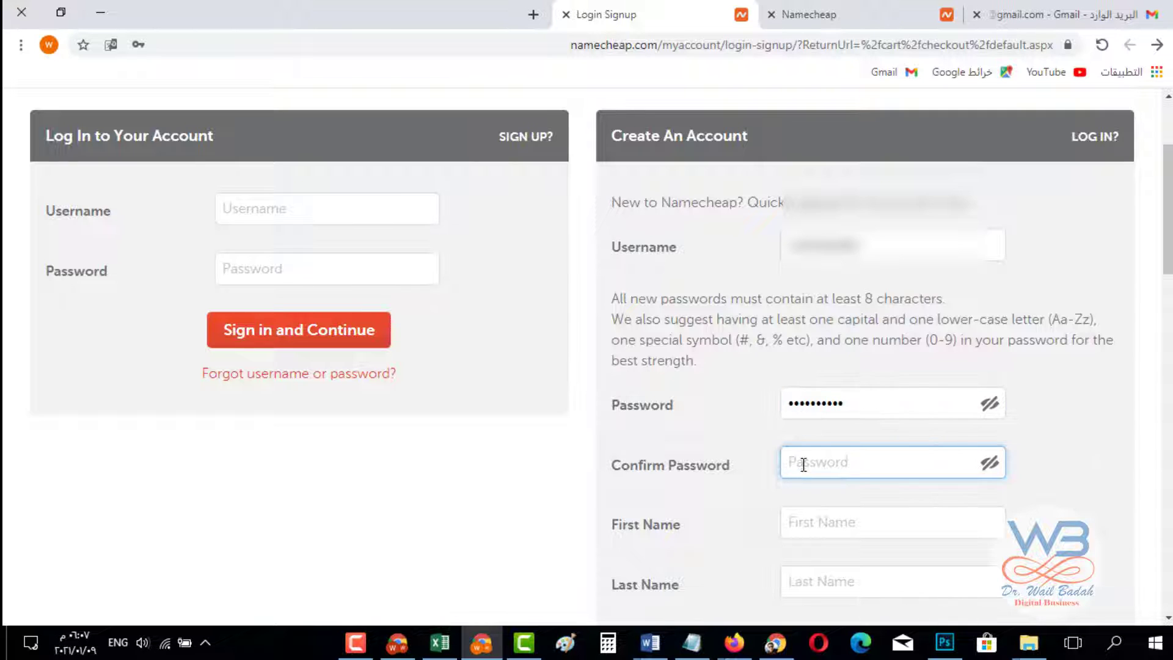
Step: Enter the account holder's first name, last name and e-mail address
left_click(796, 529)
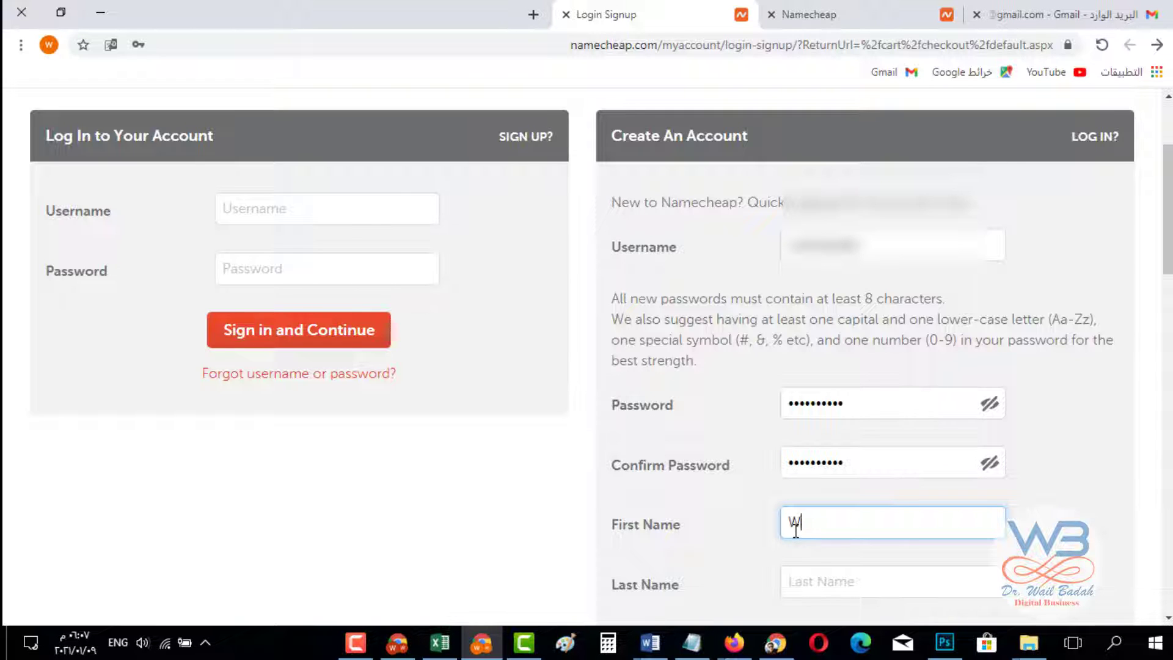
left_click(820, 587)
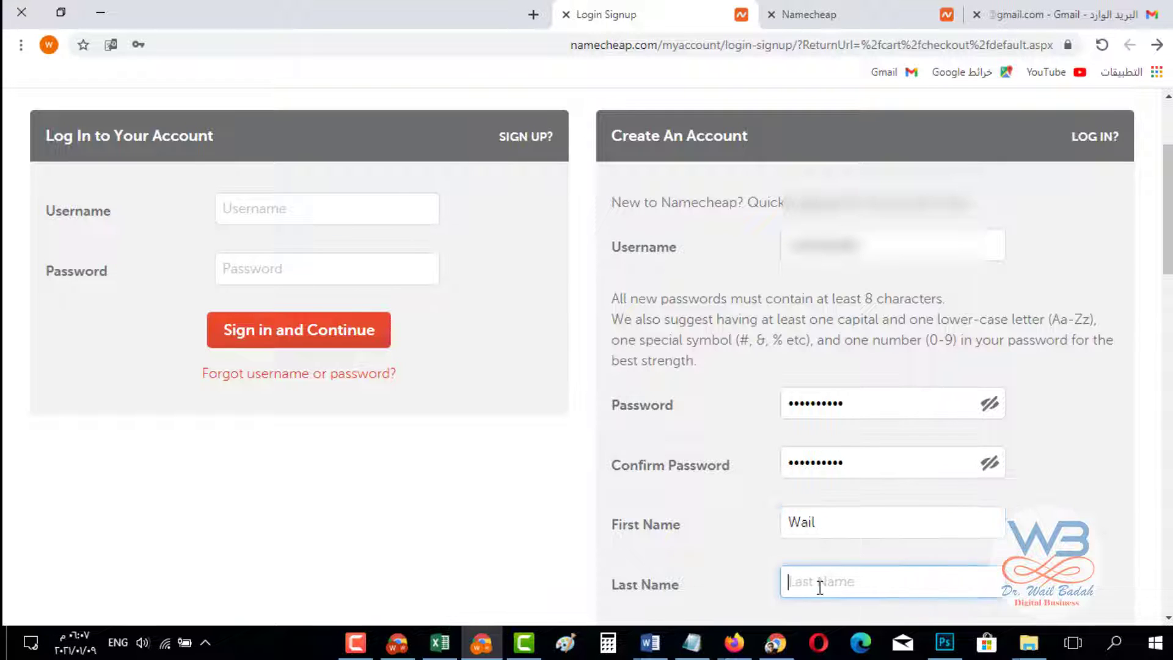
type("Badah")
left_click(1087, 488)
scroll(1087, 488, "down", 3)
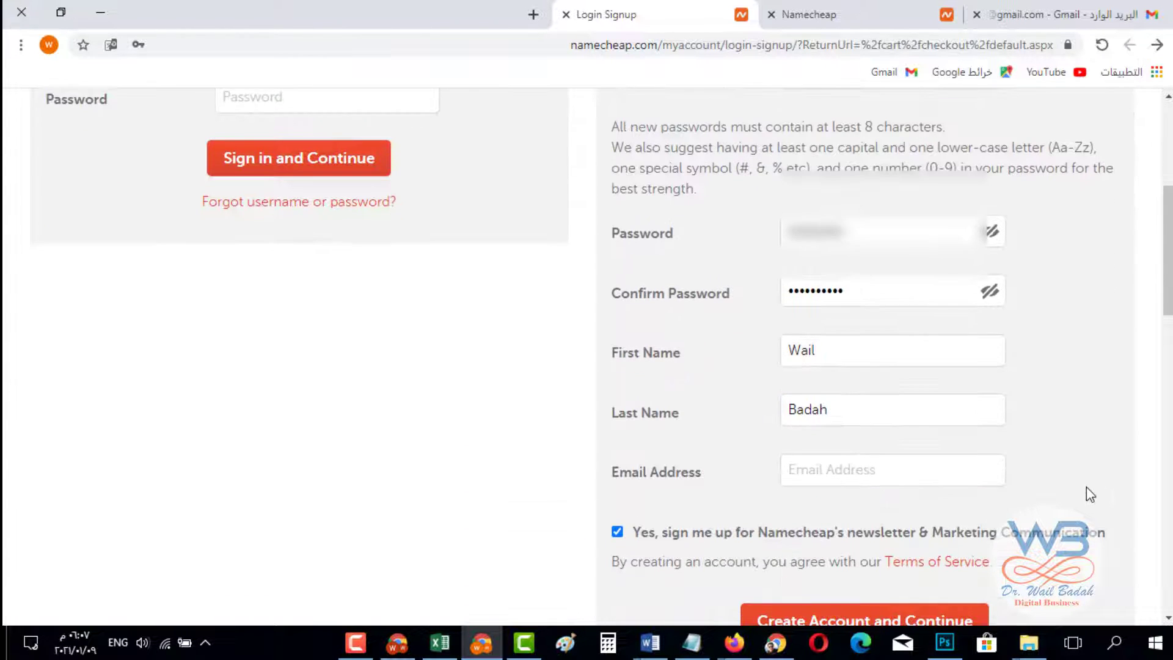
left_click(819, 467)
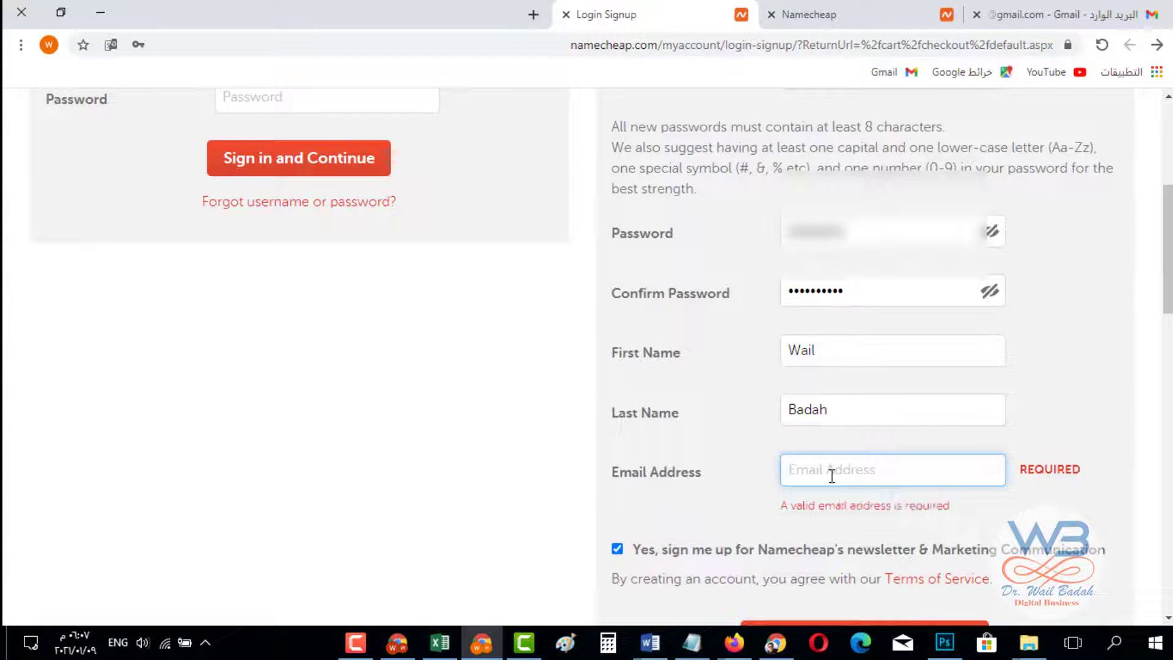
left_click(580, 477)
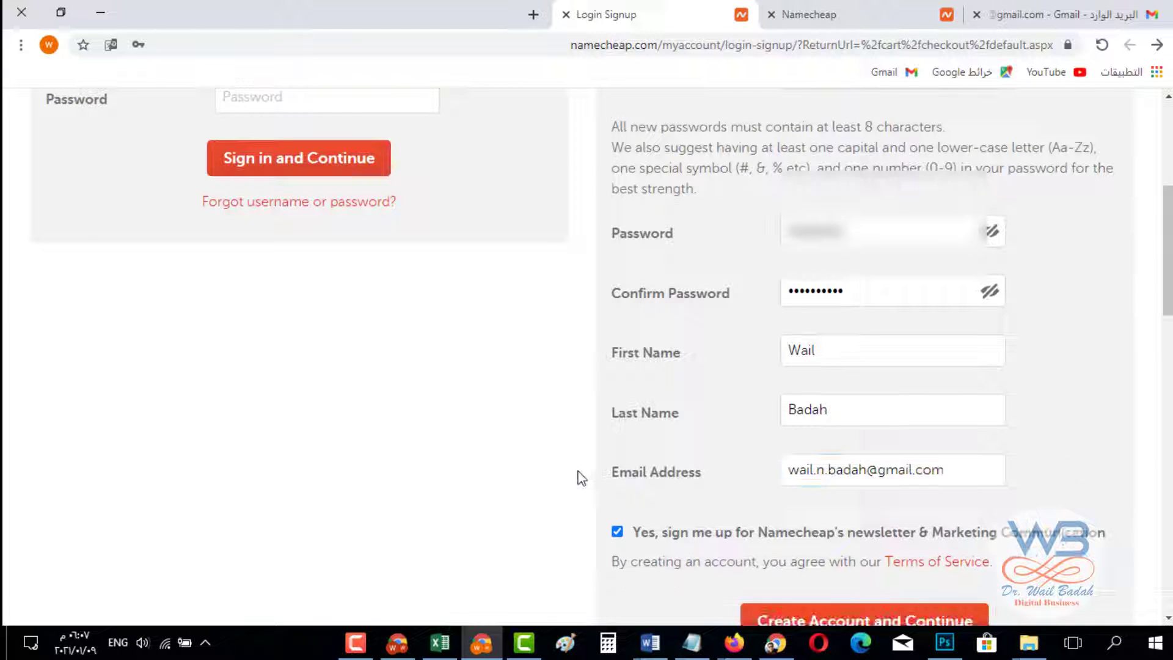
Step: Review the completed account form, then Create Account and Continue
scroll(572, 461, "up", 1)
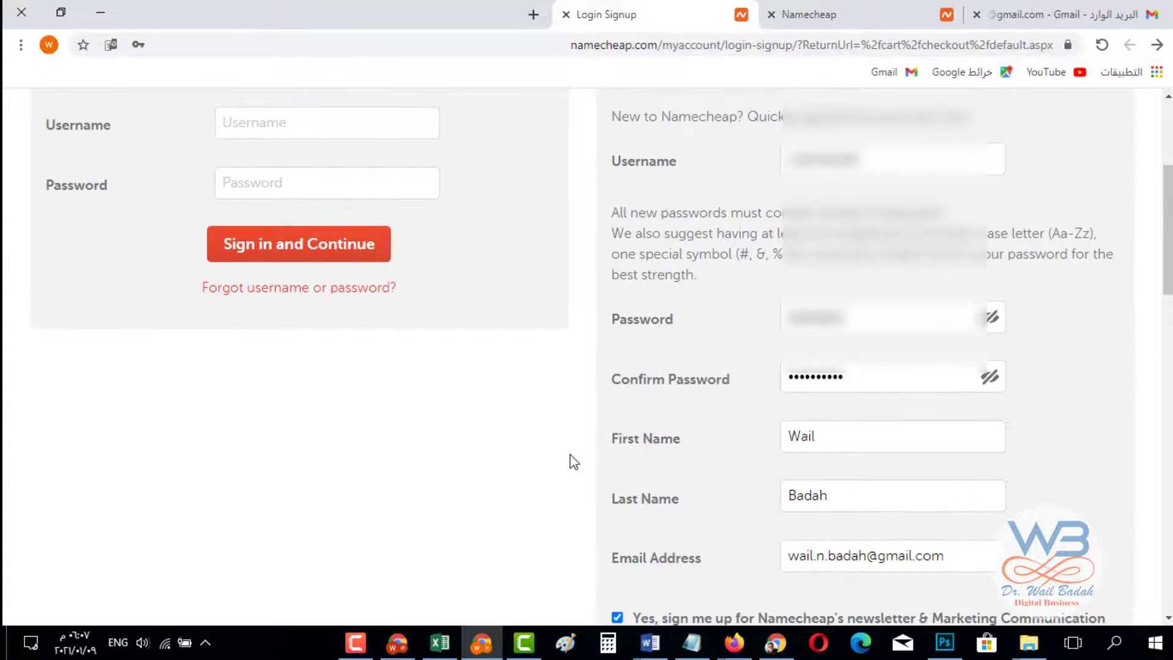
scroll(571, 455, "up", 2)
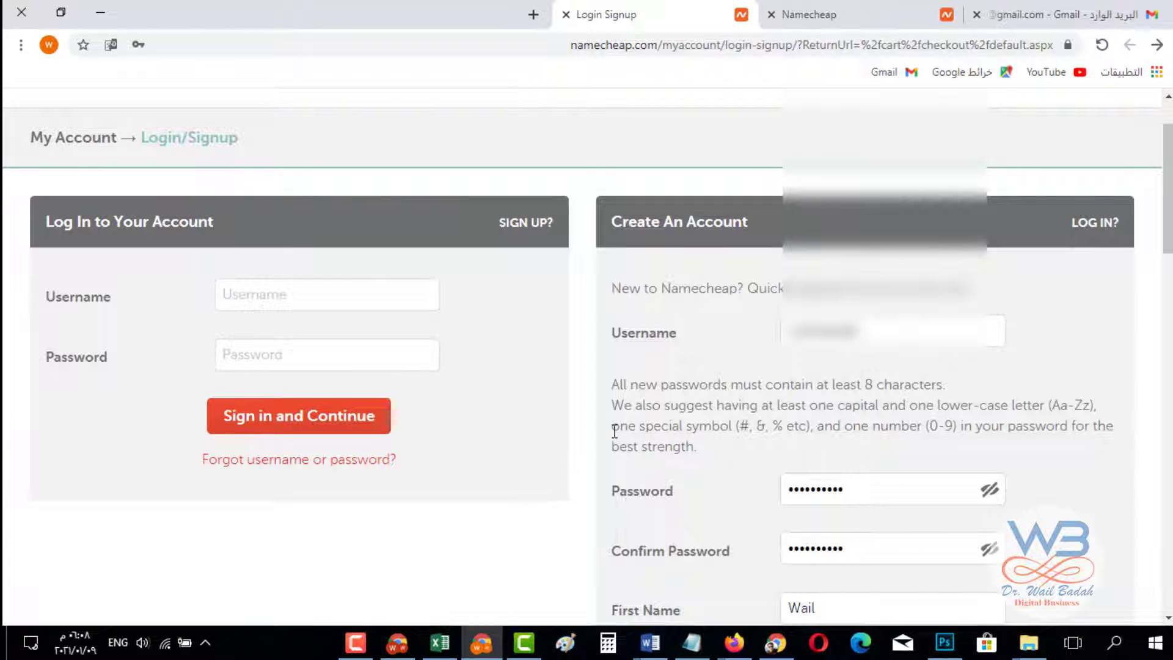
scroll(614, 431, "down", 1)
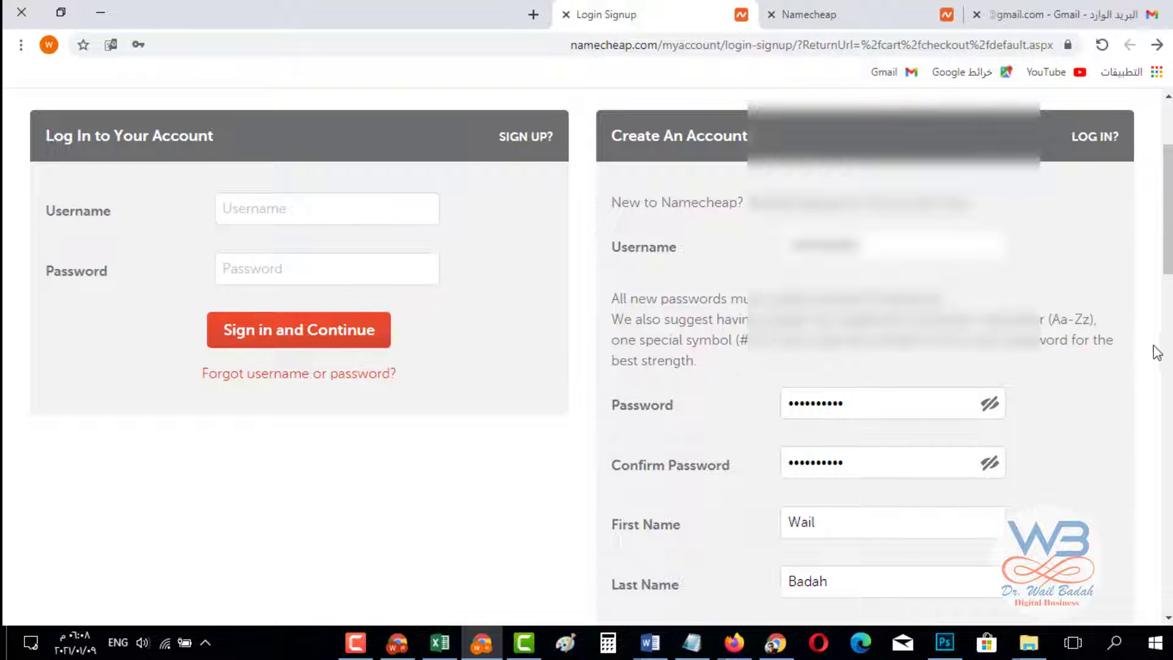
scroll(1045, 520, "down", 1)
scroll(1081, 489, "down", 3)
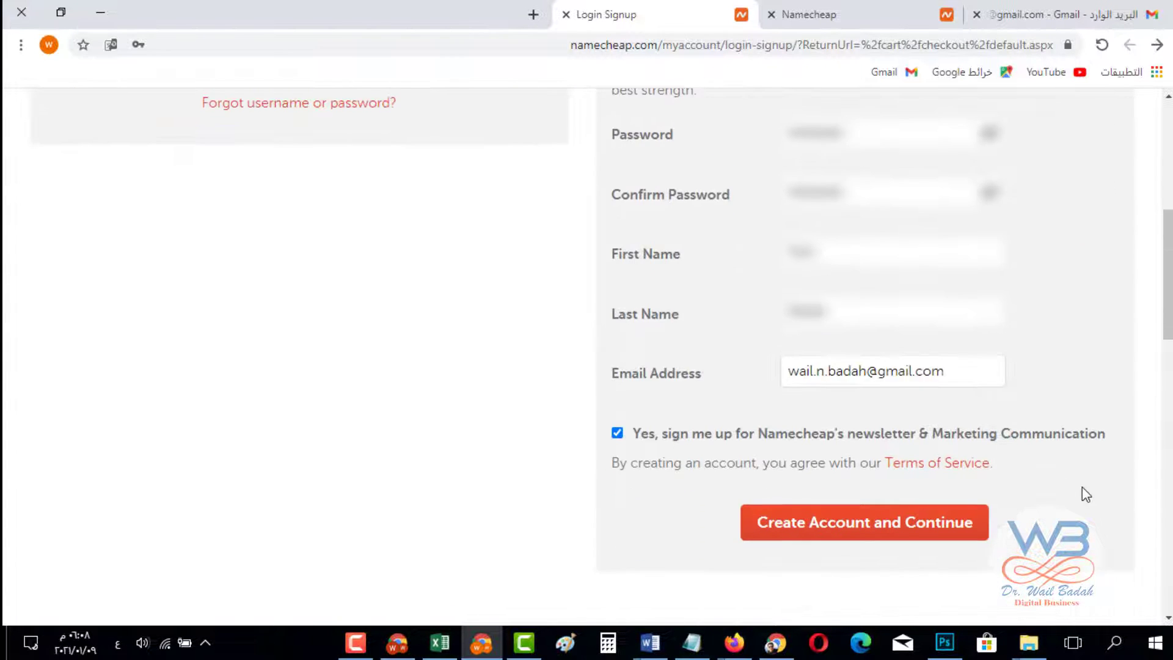
scroll(1081, 488, "up", 5)
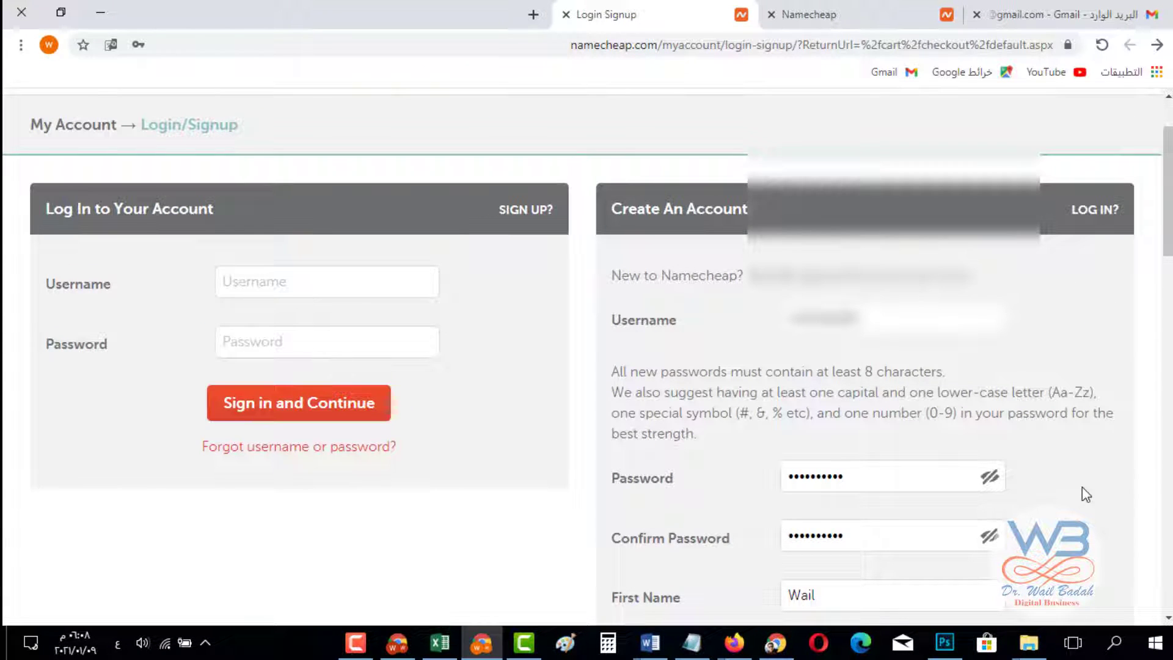
scroll(1082, 488, "down", 4)
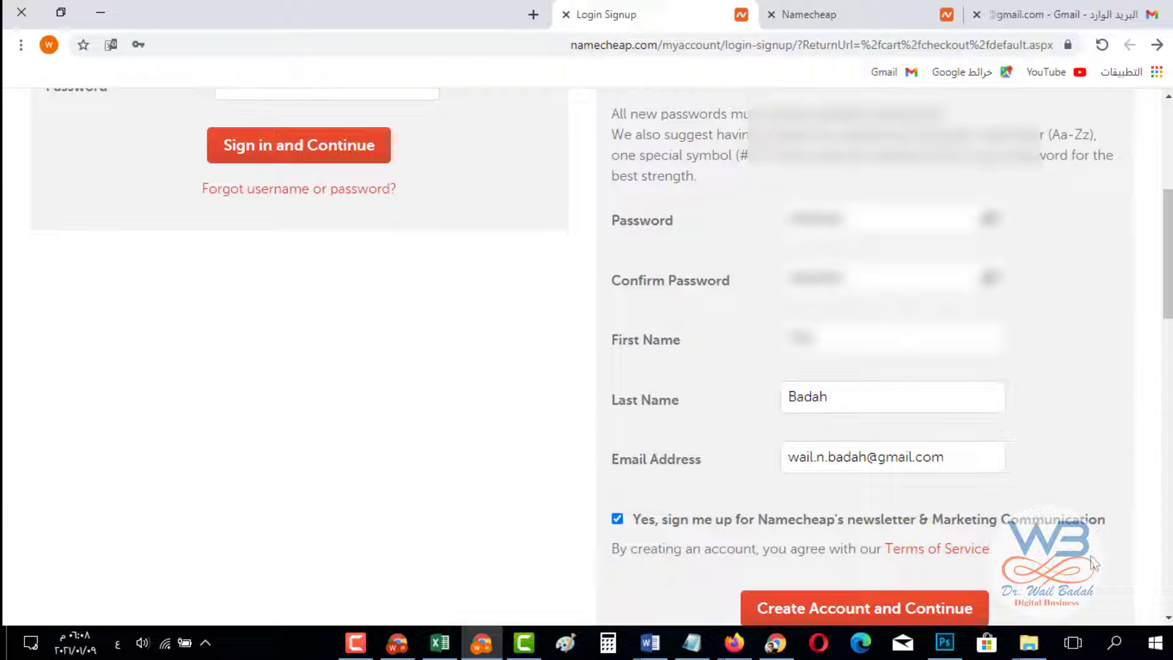
scroll(1093, 563, "down", 1)
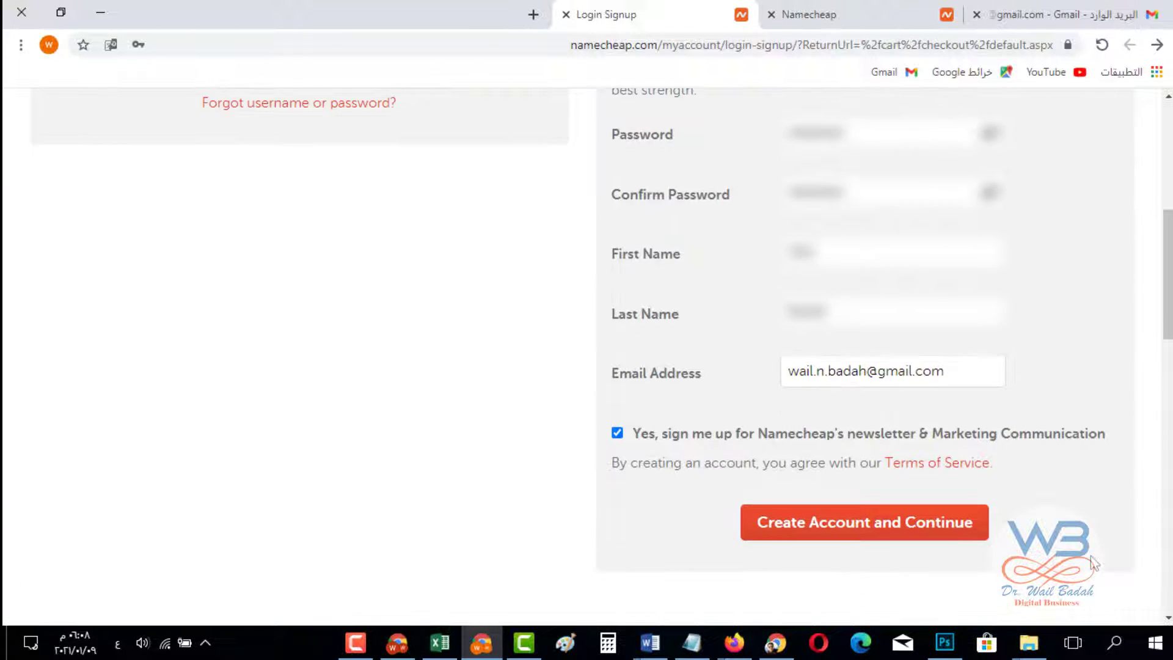
left_click(865, 524)
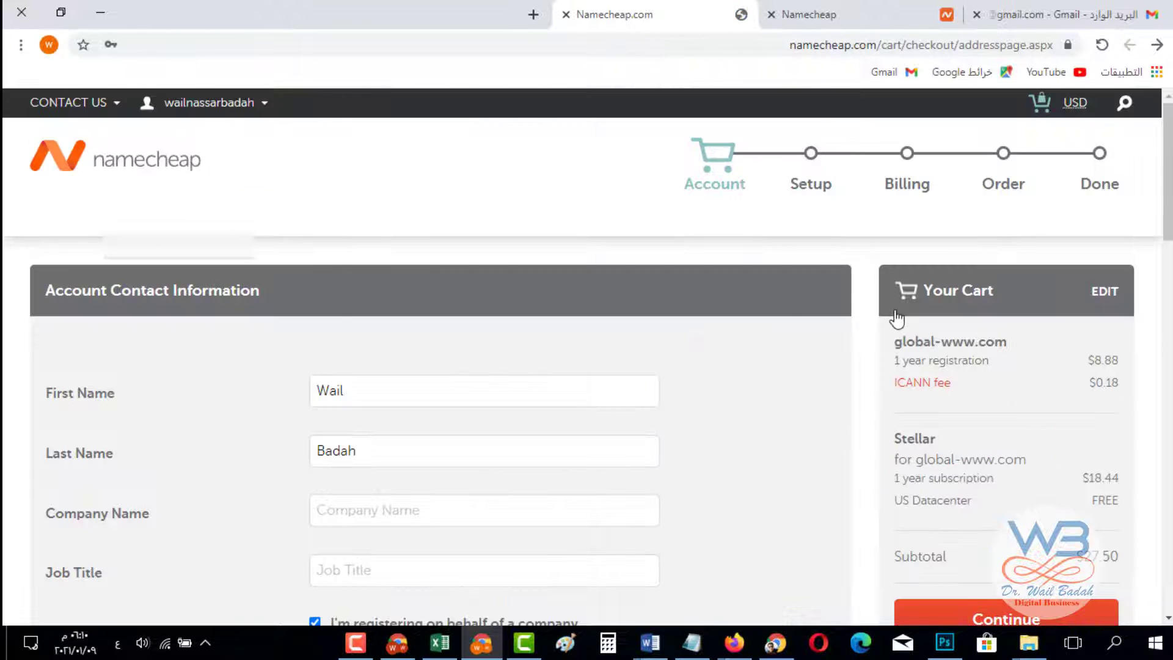
Step: Save the new password in Chrome and accept the sync prompt
left_click(196, 330)
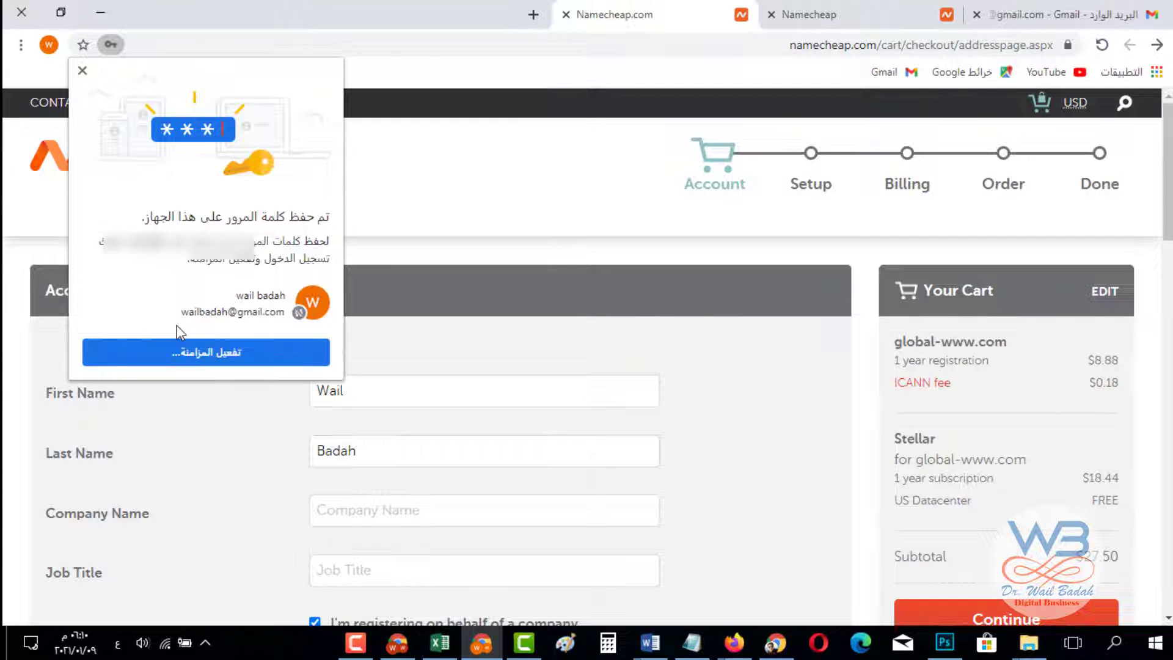
left_click(204, 351)
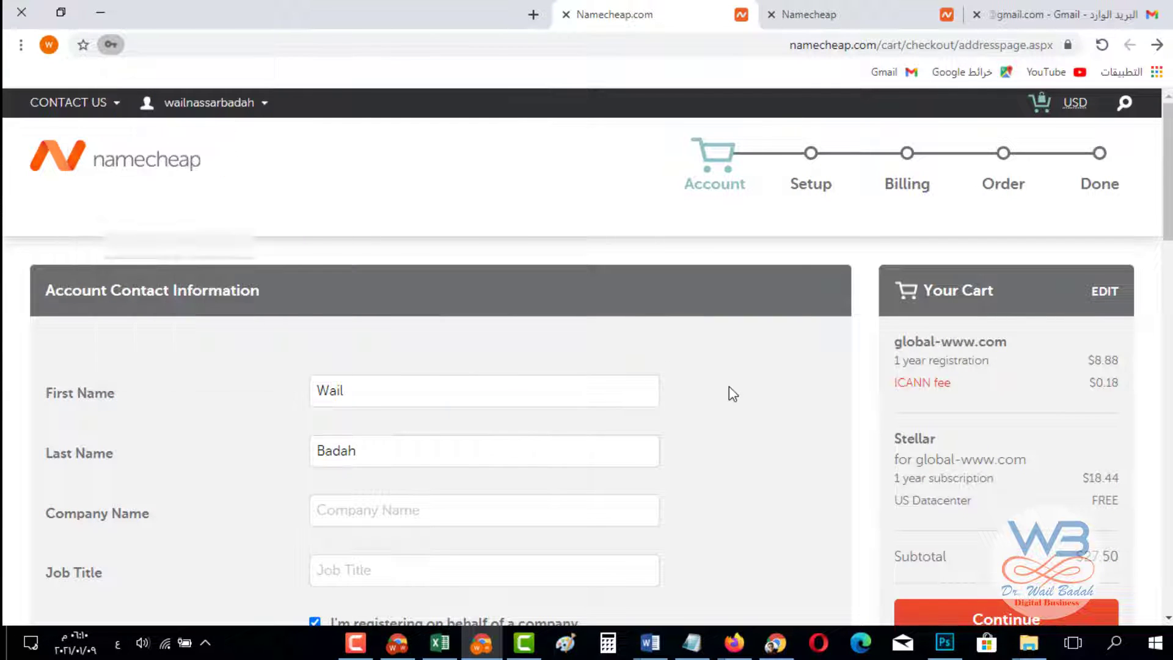
left_click(478, 422)
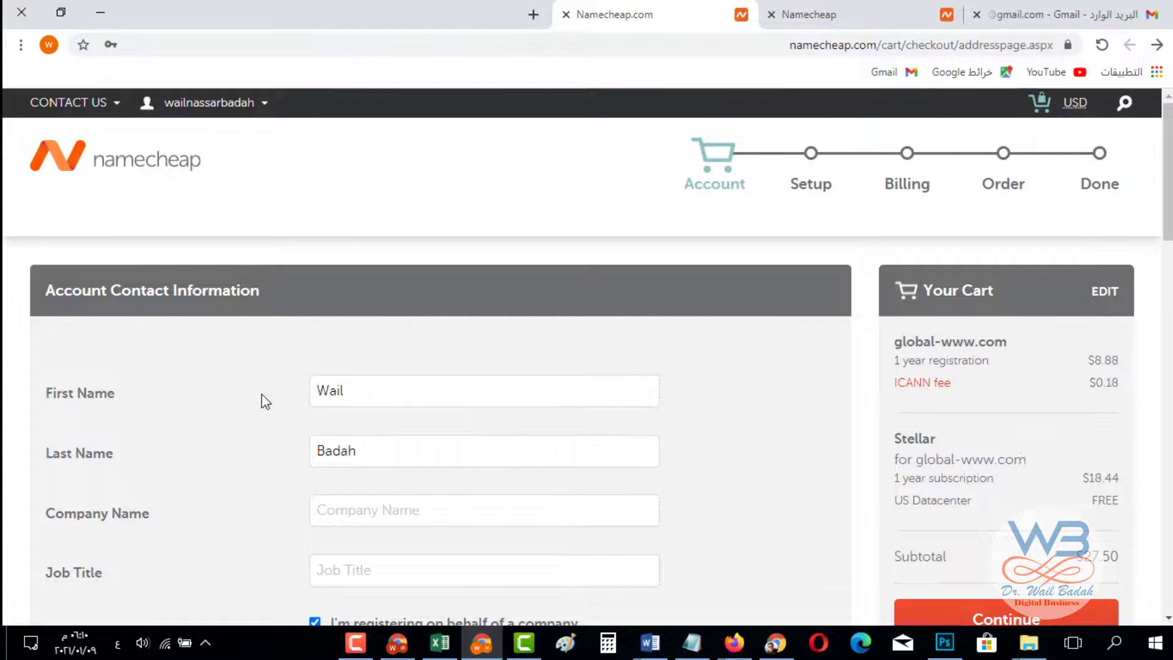
Step: Submit the partly filled contact form to reveal the missing required fields
scroll(230, 371, "down", 1)
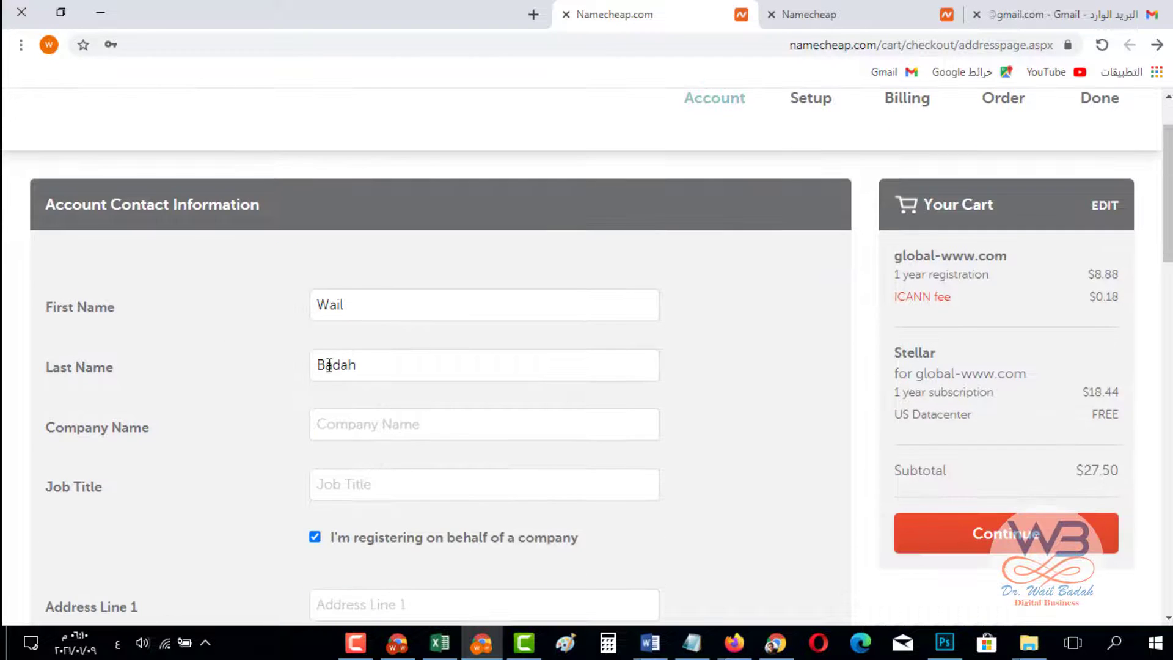
scroll(256, 377, "down", 1)
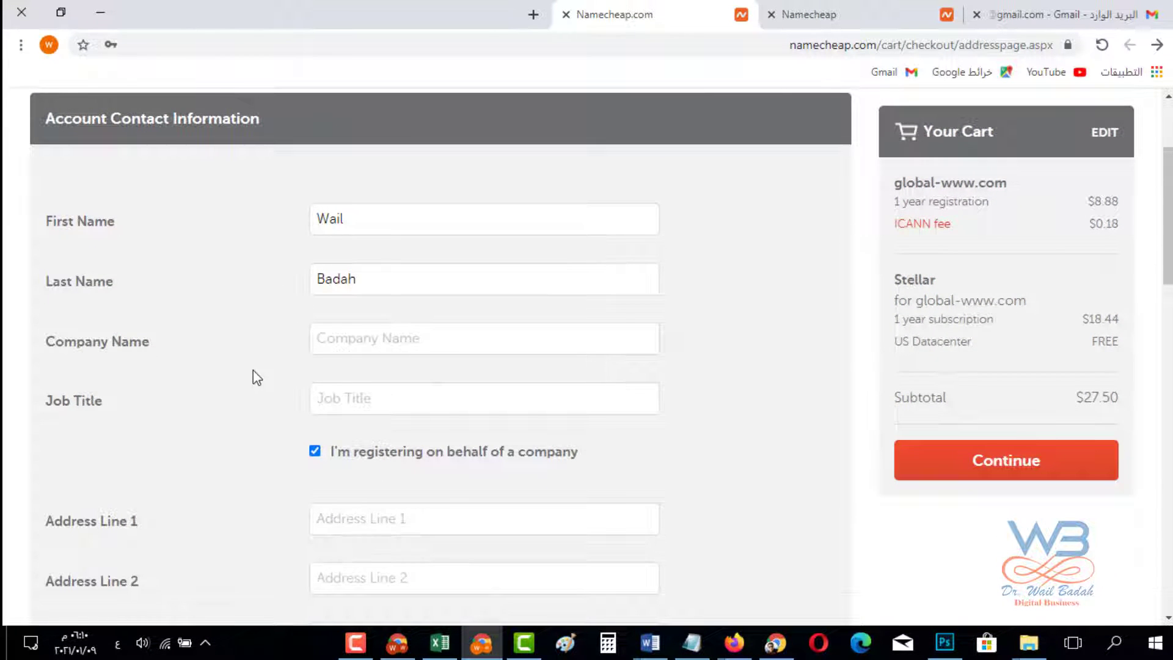
scroll(257, 377, "down", 2)
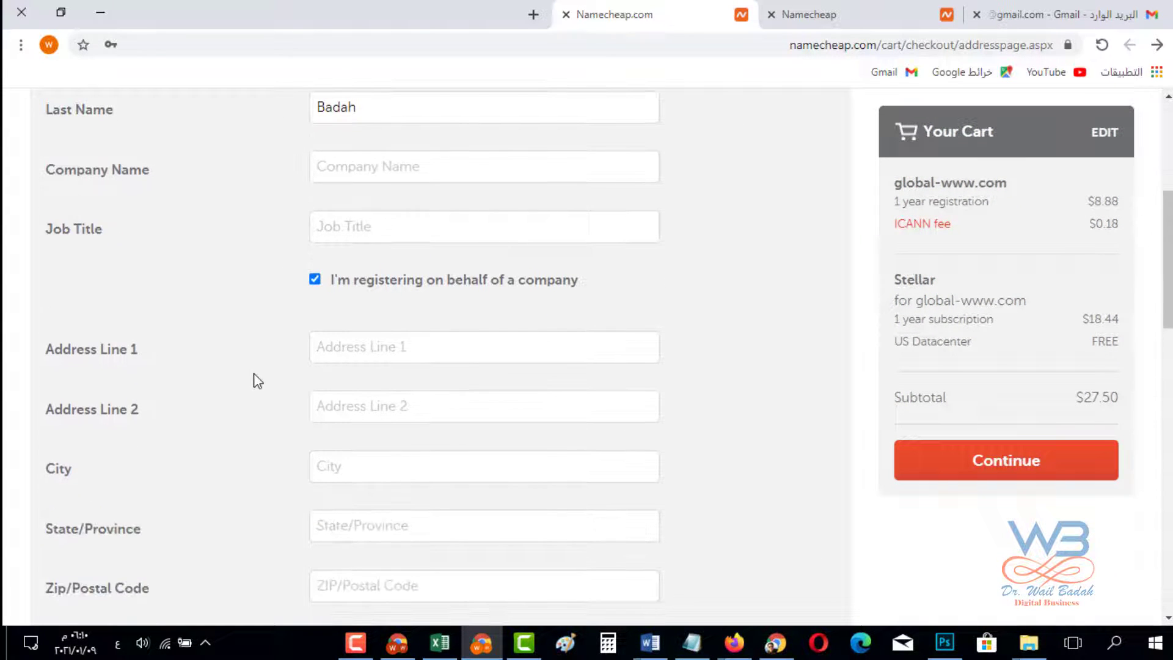
scroll(256, 380, "down", 6)
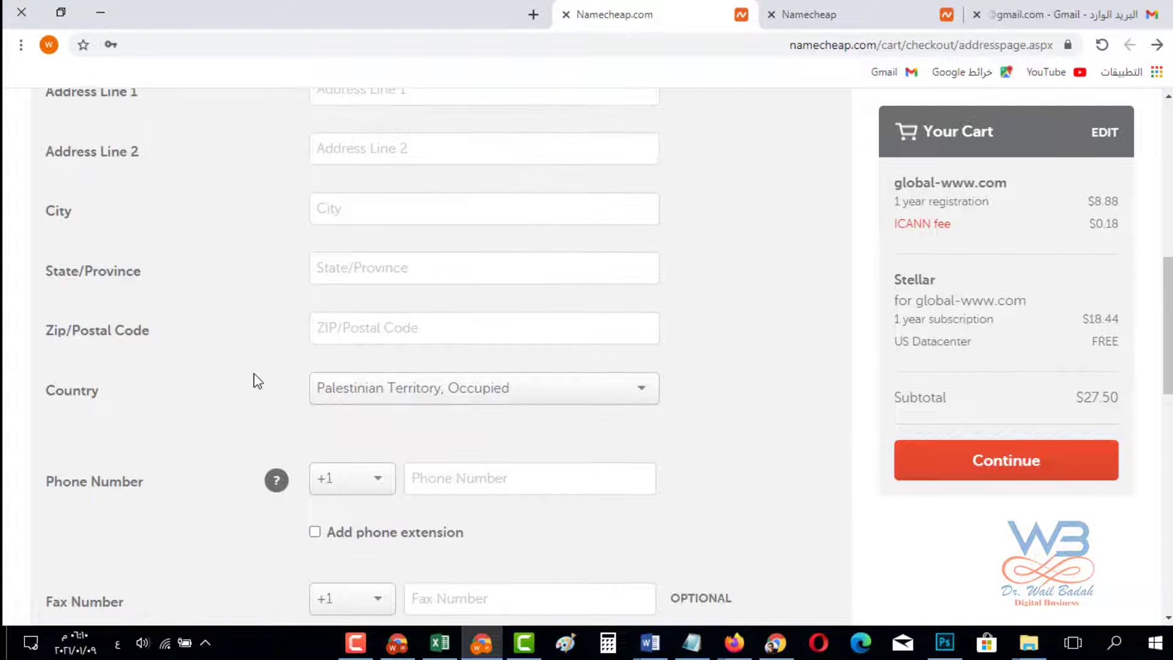
scroll(605, 426, "up", 4)
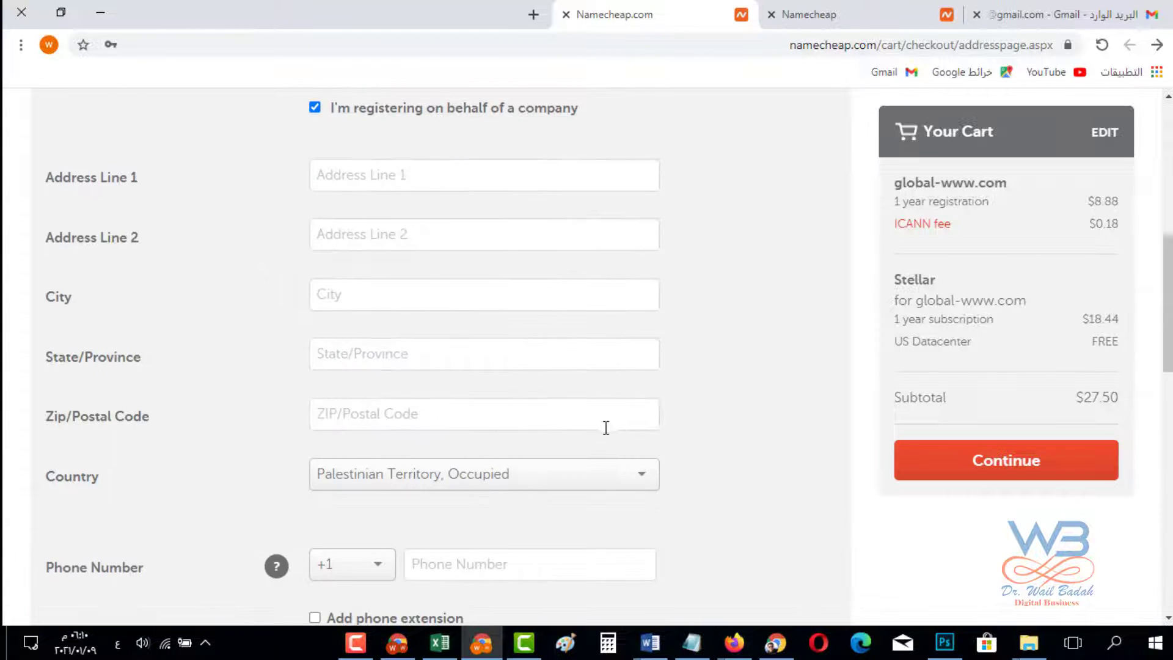
scroll(387, 451, "down", 6)
left_click(110, 398)
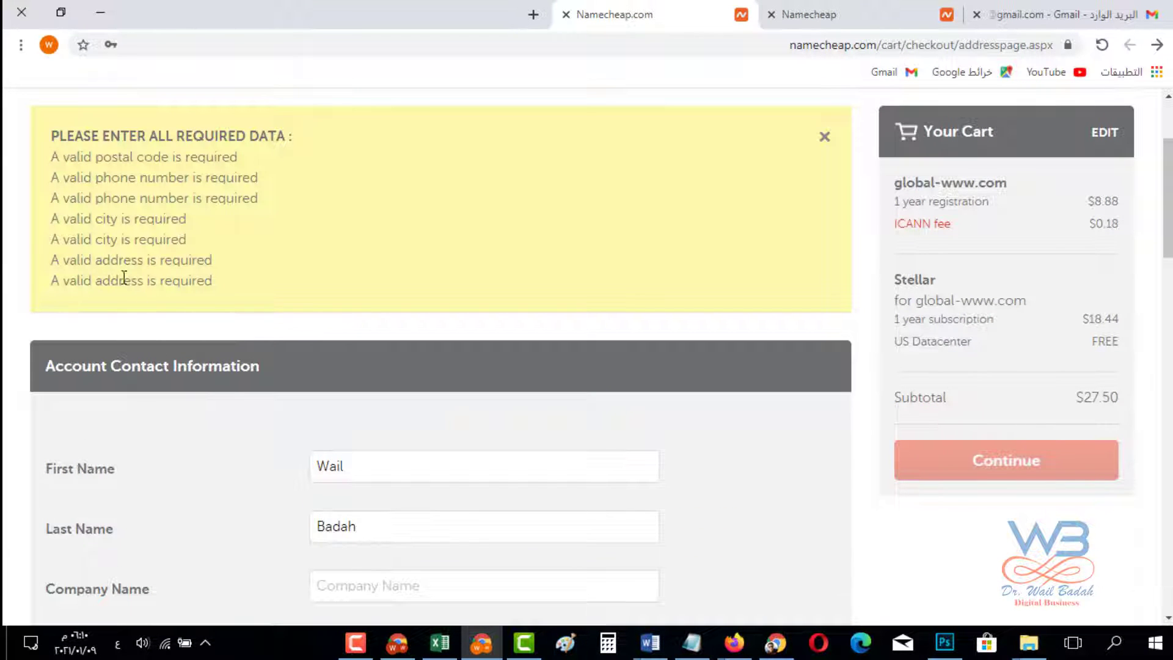
Step: Enter the street address, city and postal code in English
scroll(169, 202, "down", 3)
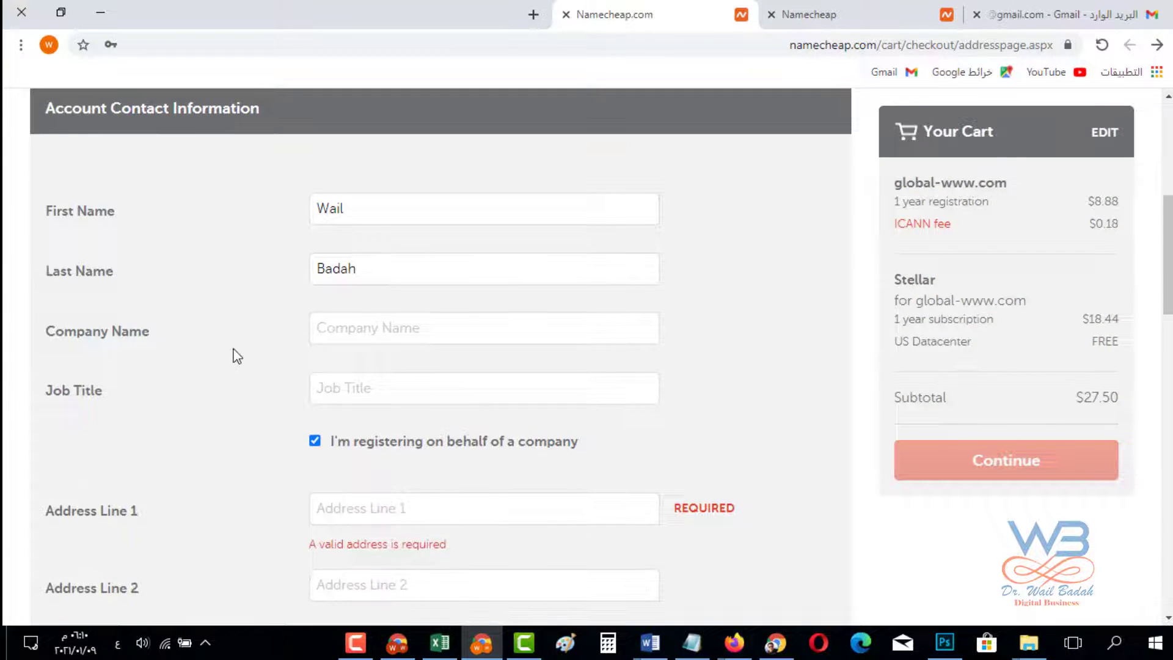
scroll(237, 357, "down", 1)
scroll(310, 421, "down", 1)
left_click(343, 336)
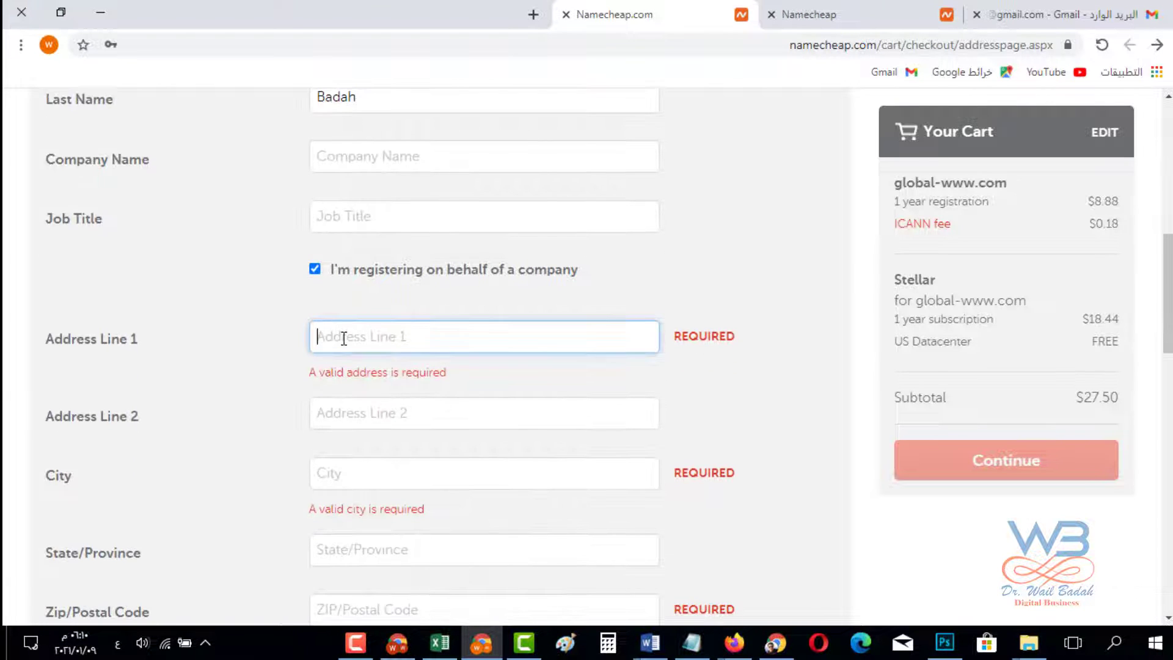
key("alt+shift")
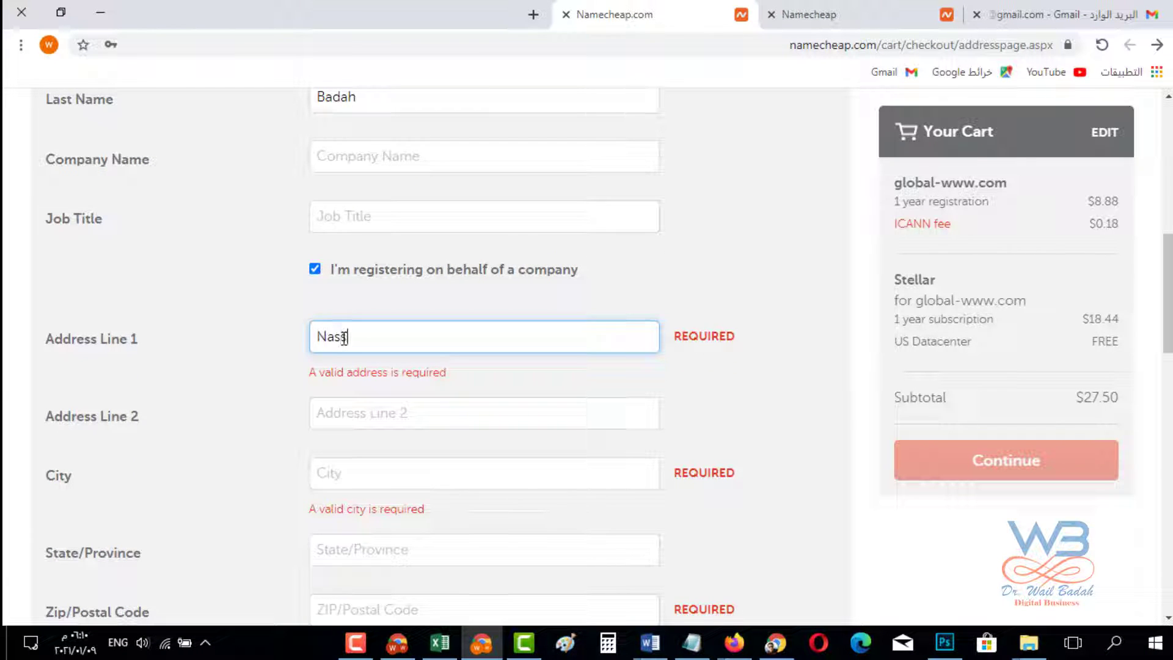
left_click(348, 478)
type("G")
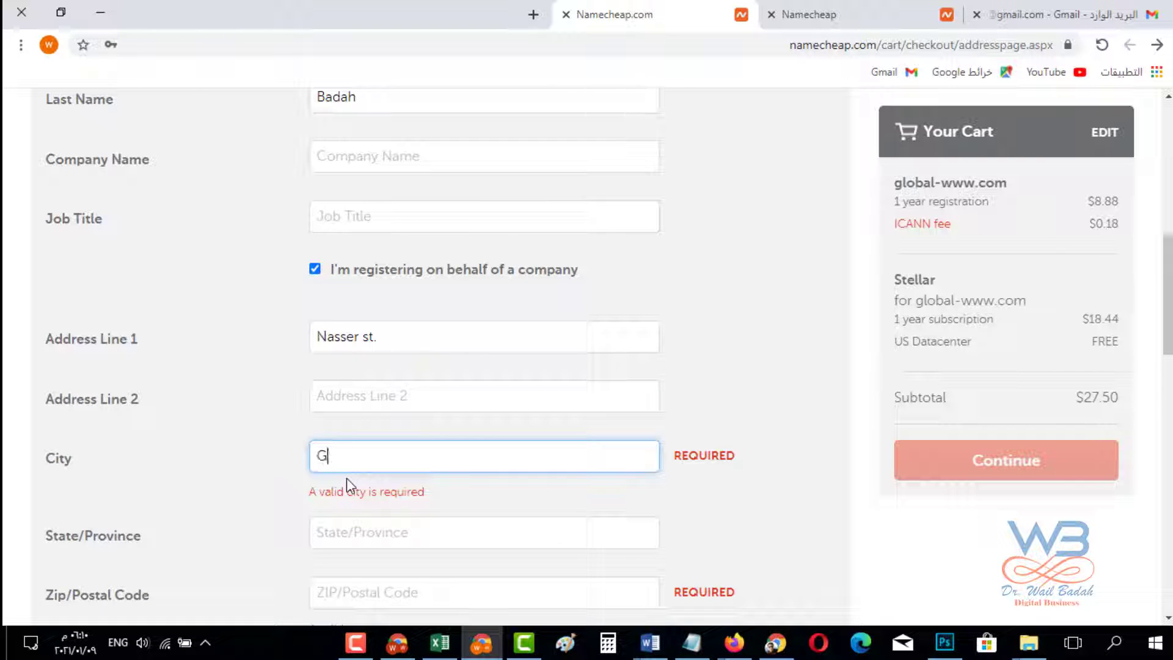
type("aza")
left_click(787, 524)
scroll(649, 519, "down", 3)
left_click(342, 407)
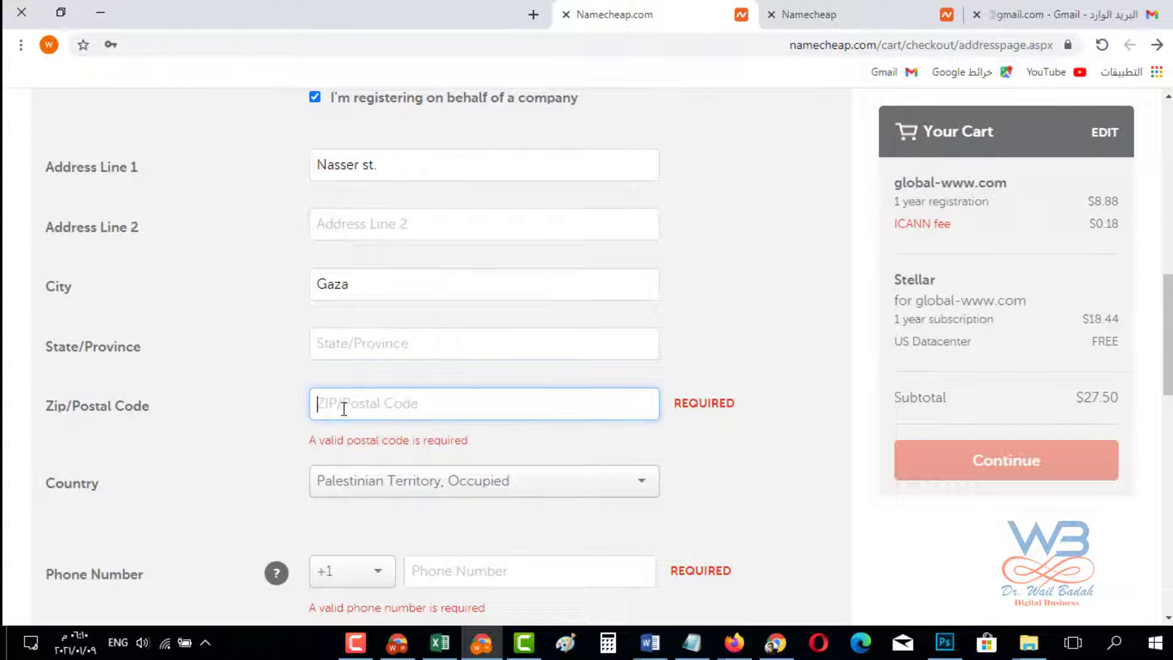
type("009")
type("7")
type("2")
left_click(236, 442)
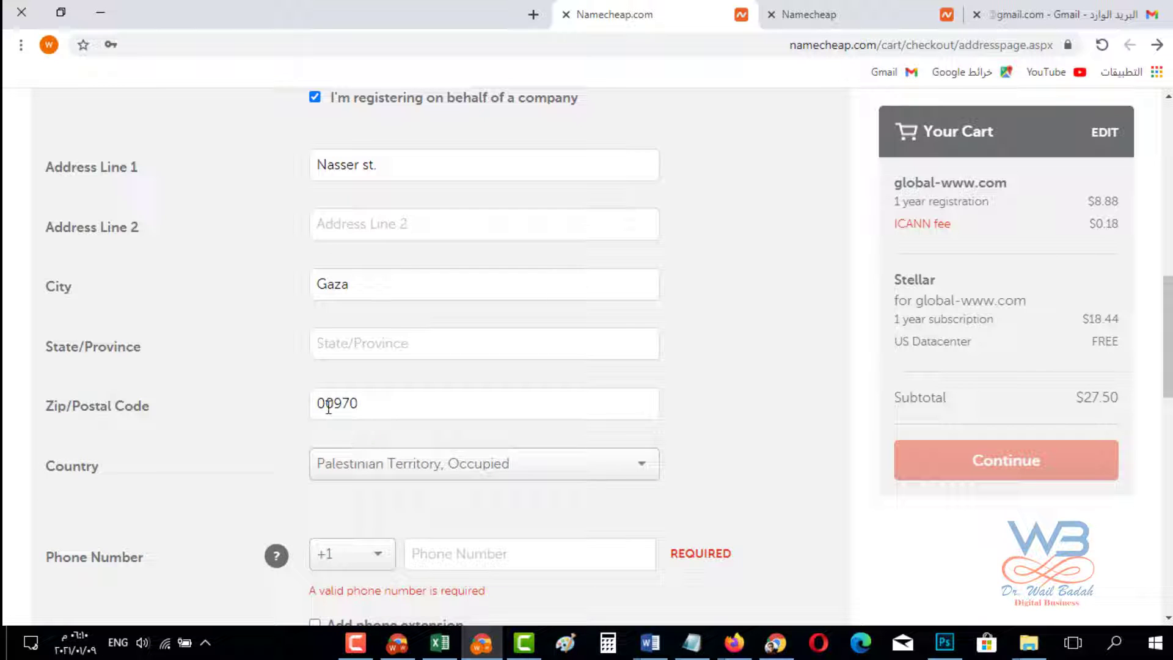
Step: Set the phone country code to +970 and enter the phone number
scroll(463, 562, "down", 3)
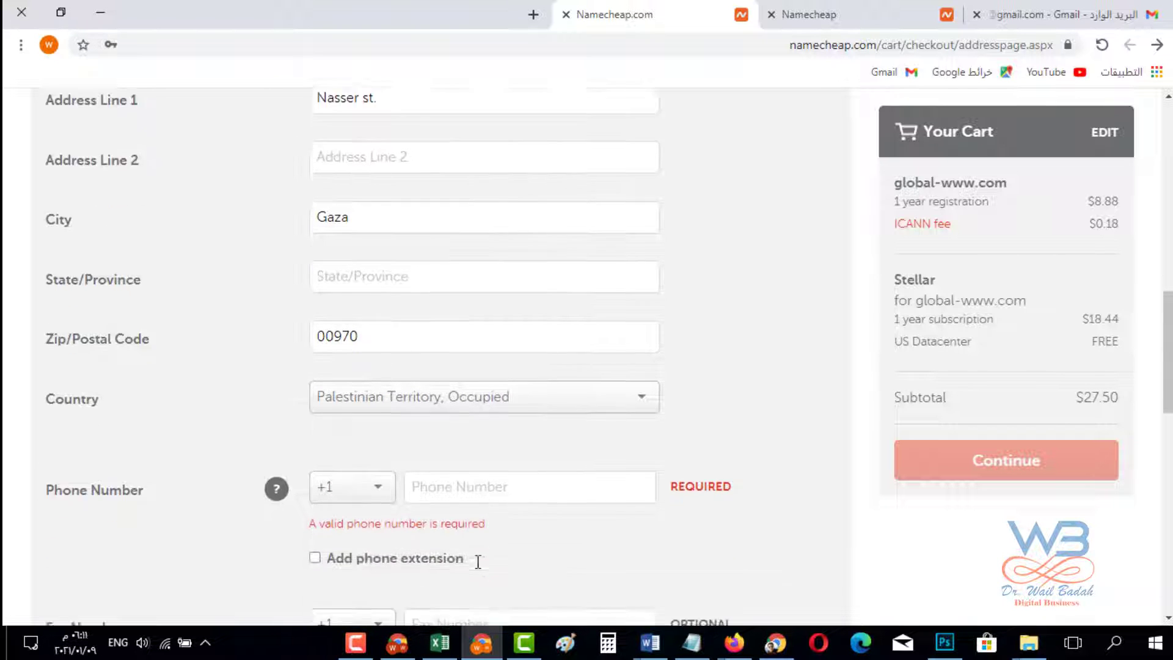
left_click(432, 386)
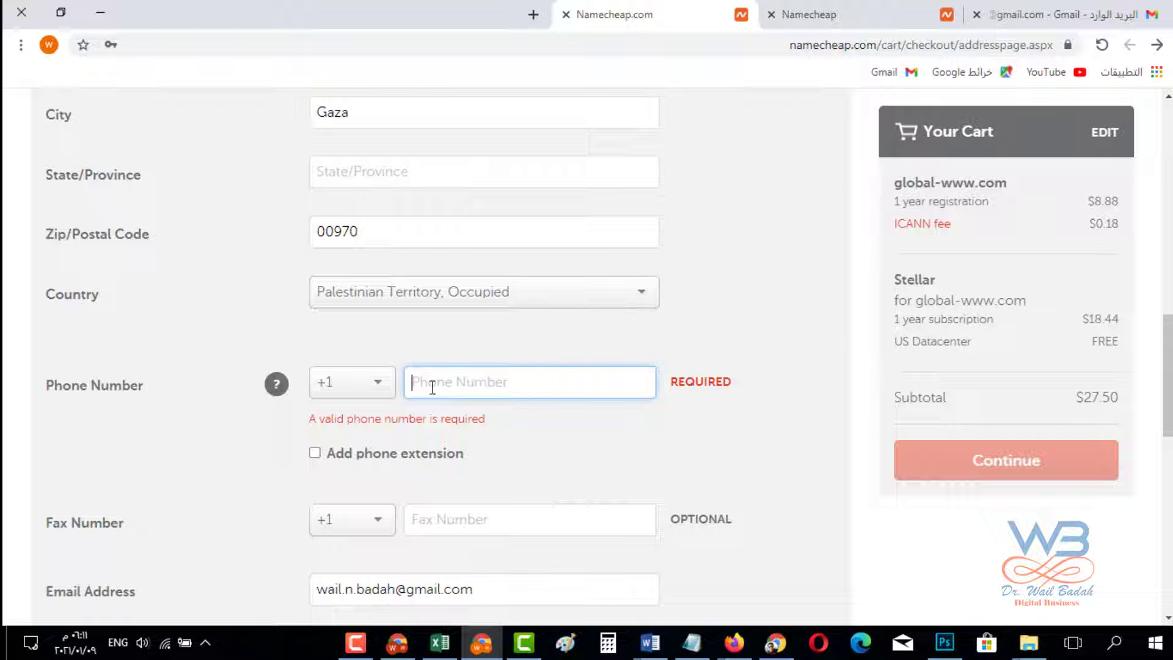
left_click(374, 391)
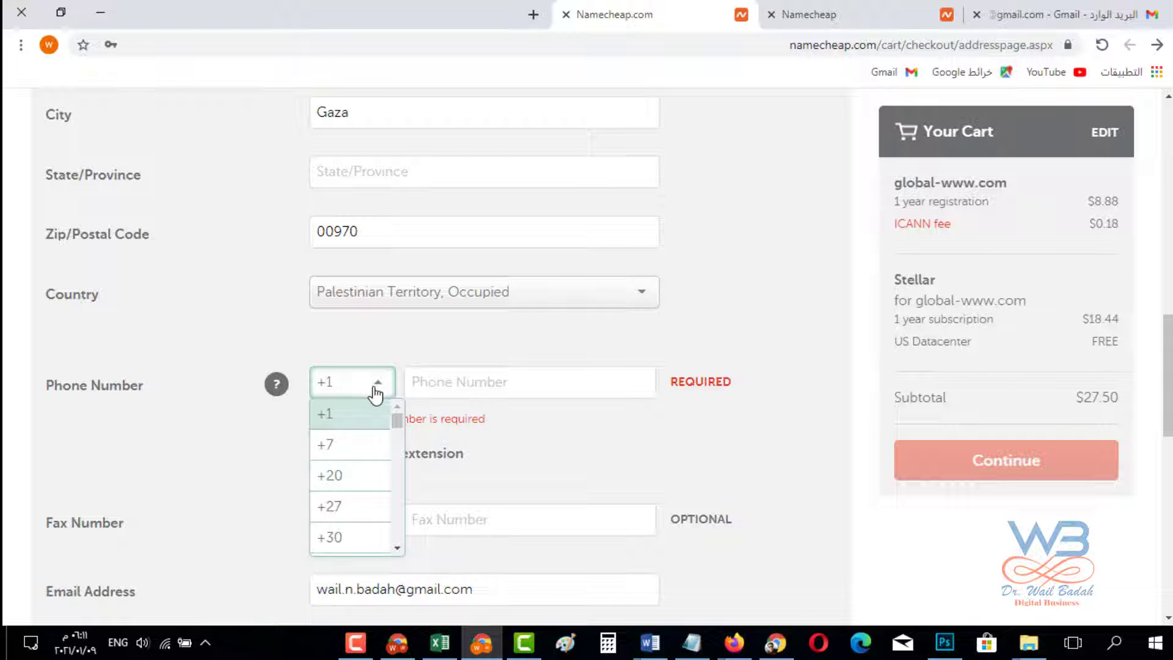
scroll(372, 487, "down", 20)
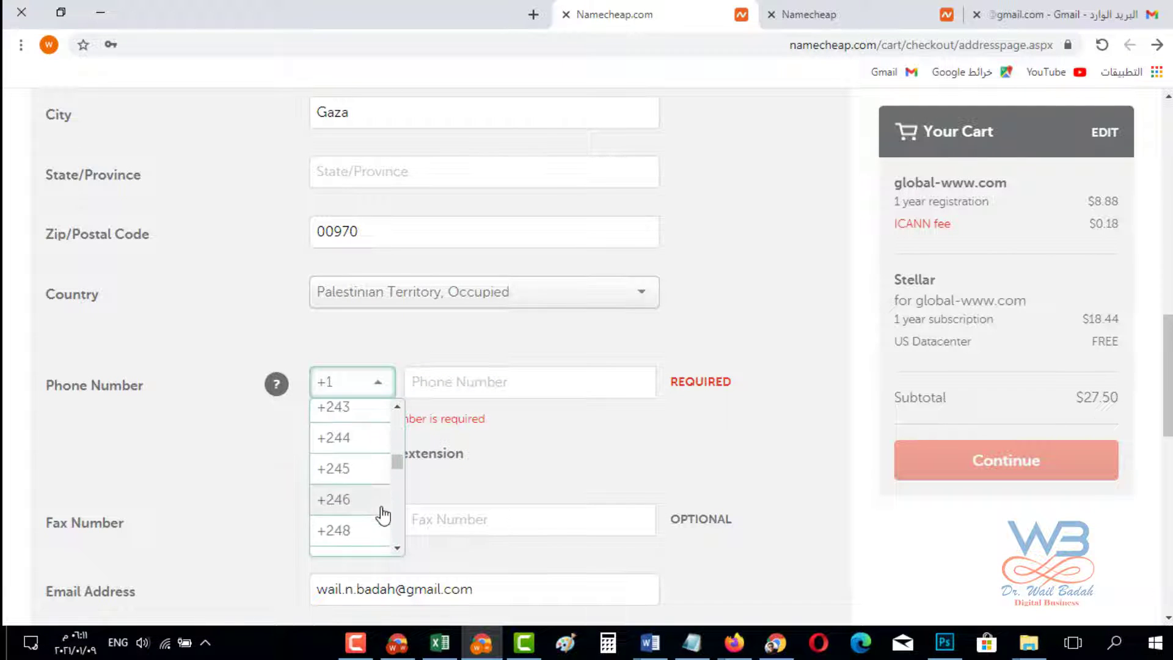
scroll(383, 515, "down", 20)
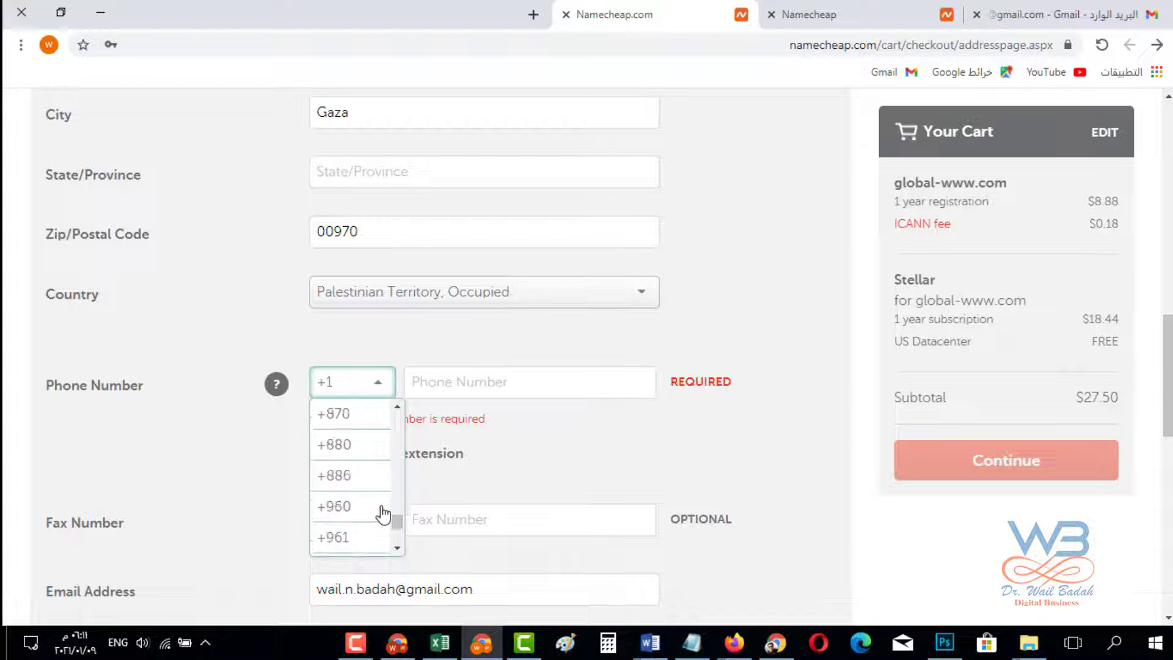
scroll(383, 513, "down", 5)
scroll(379, 503, "up", 2)
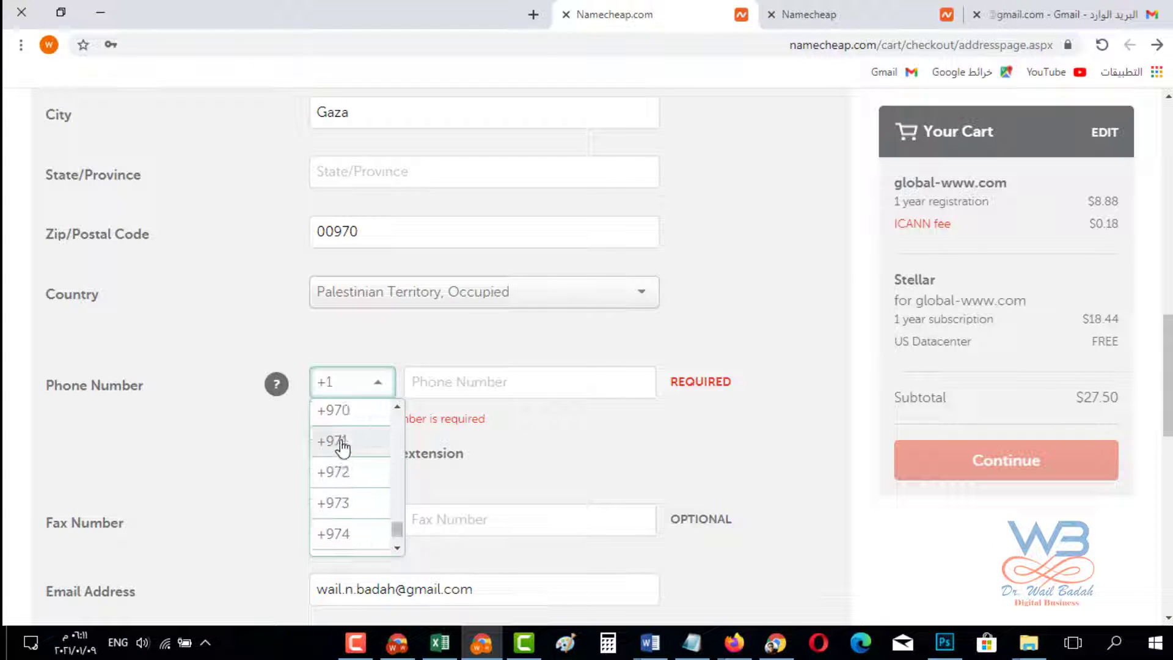
left_click(339, 416)
left_click(484, 373)
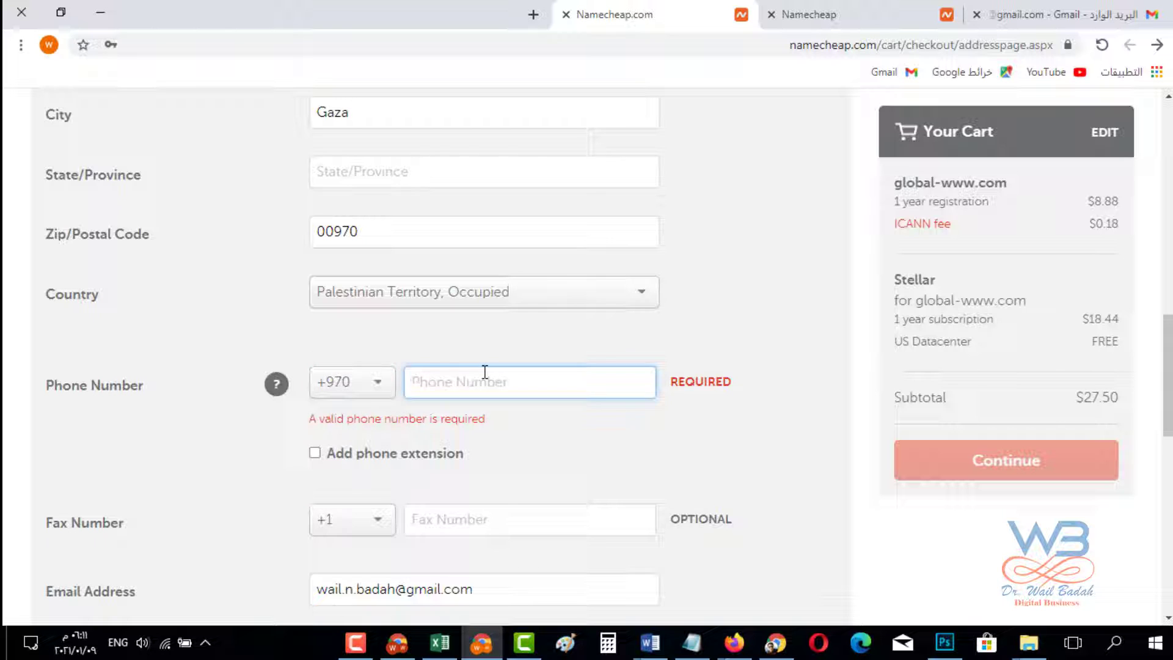
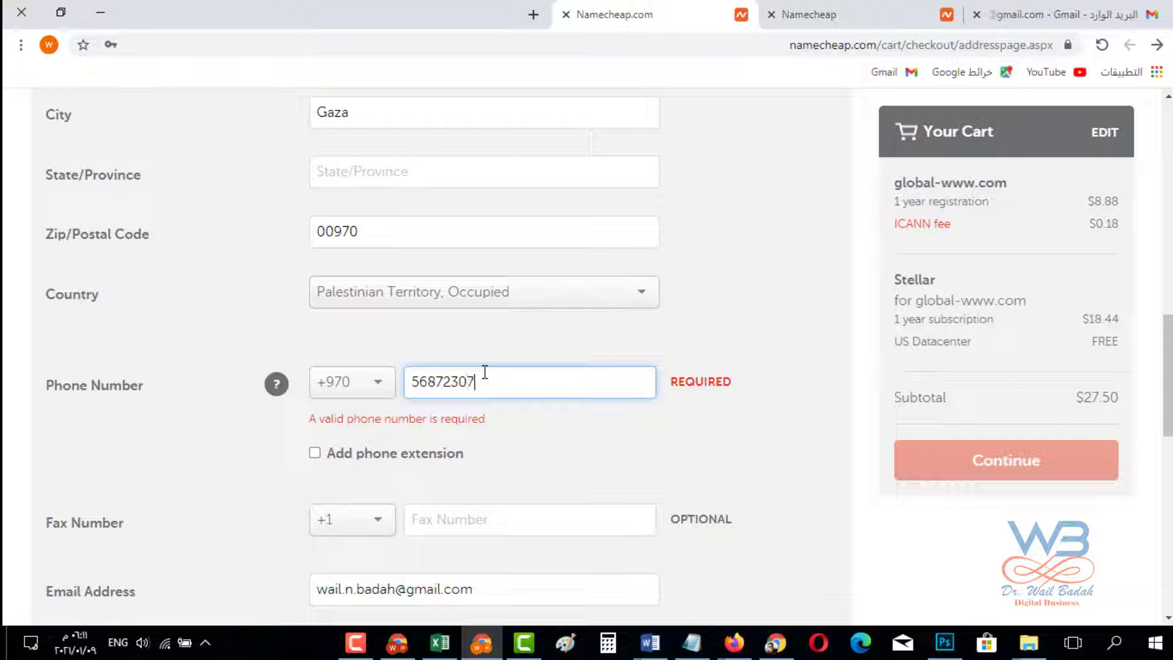
left_click(626, 460)
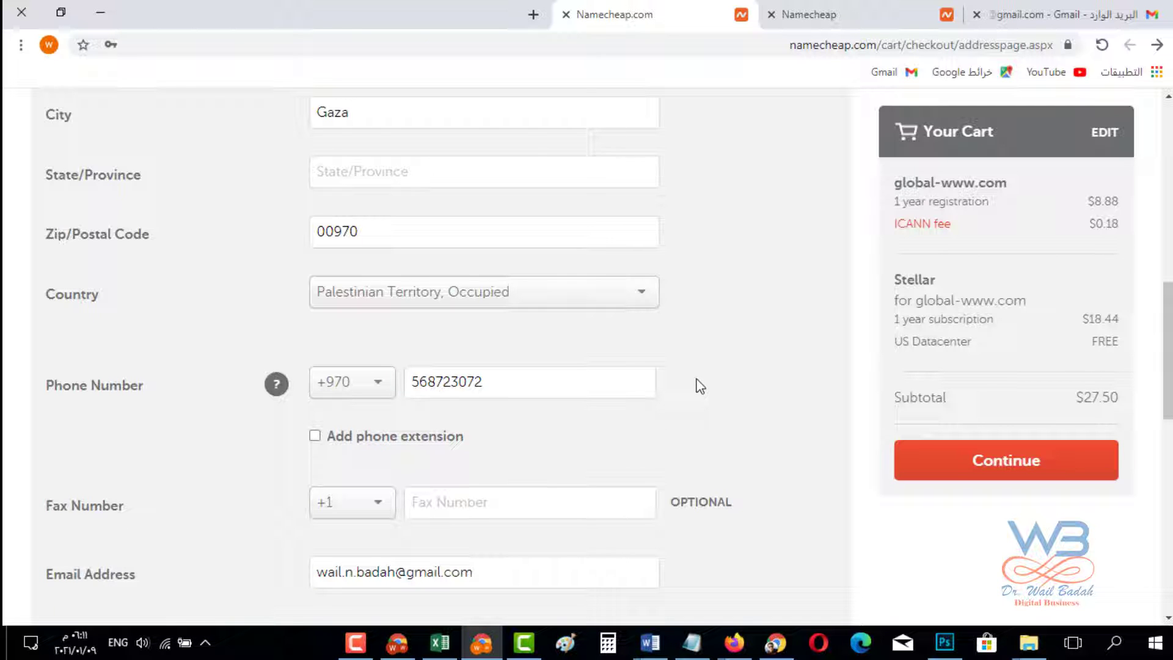
Step: Submit the completed contact form to reach the Setup step
scroll(720, 421, "down", 3)
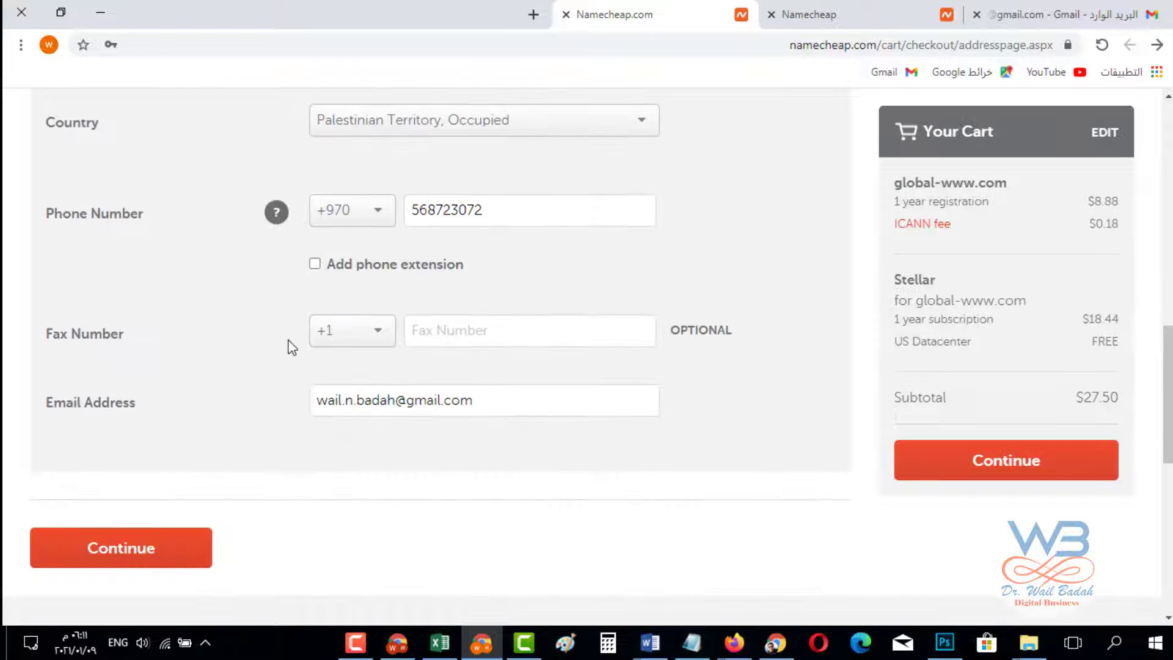
scroll(270, 409, "up", 10)
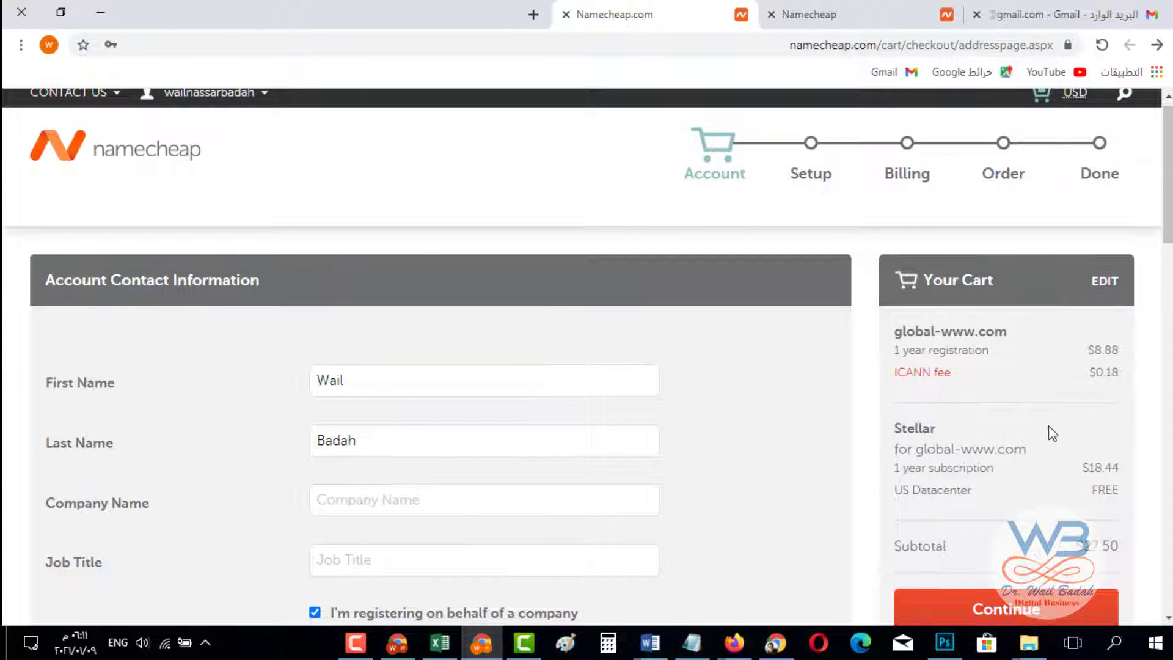
scroll(1049, 433, "down", 5)
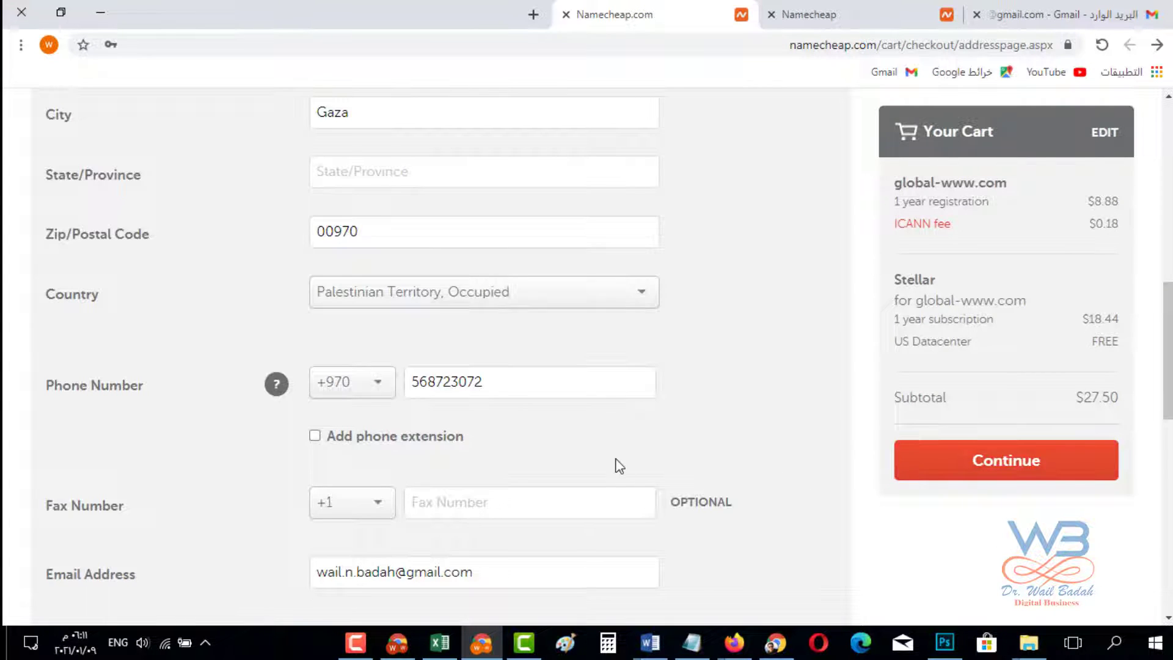
scroll(620, 452, "down", 6)
left_click(142, 303)
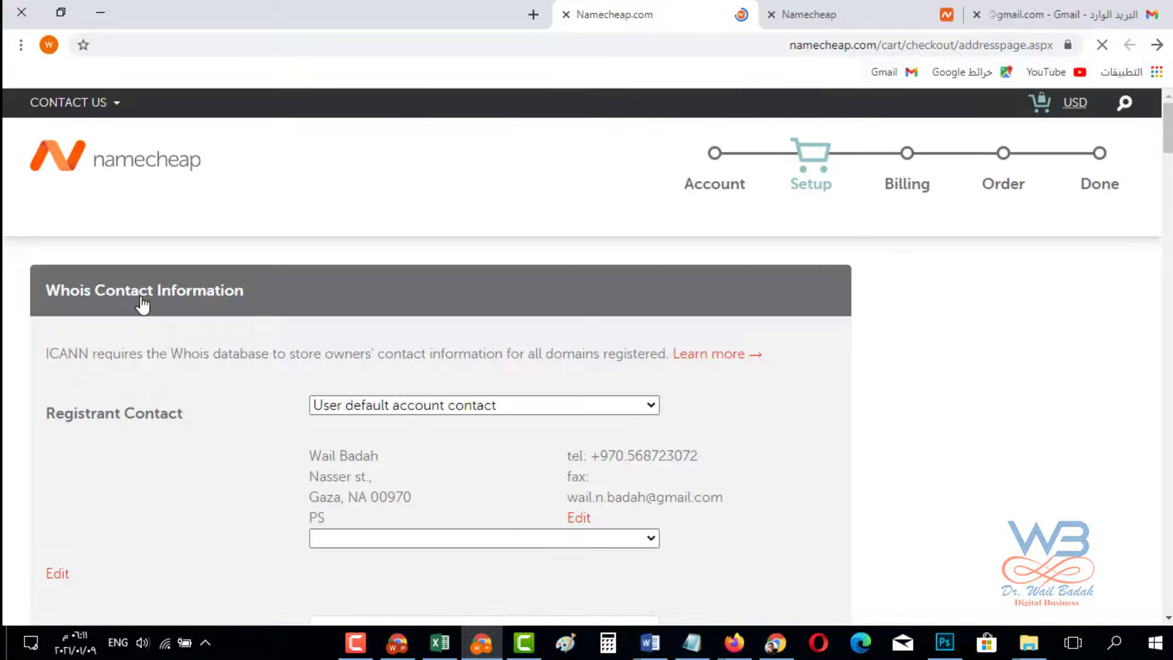
Step: Review the Whois registrant's name, address, phone and e-mail
scroll(98, 342, "down", 1)
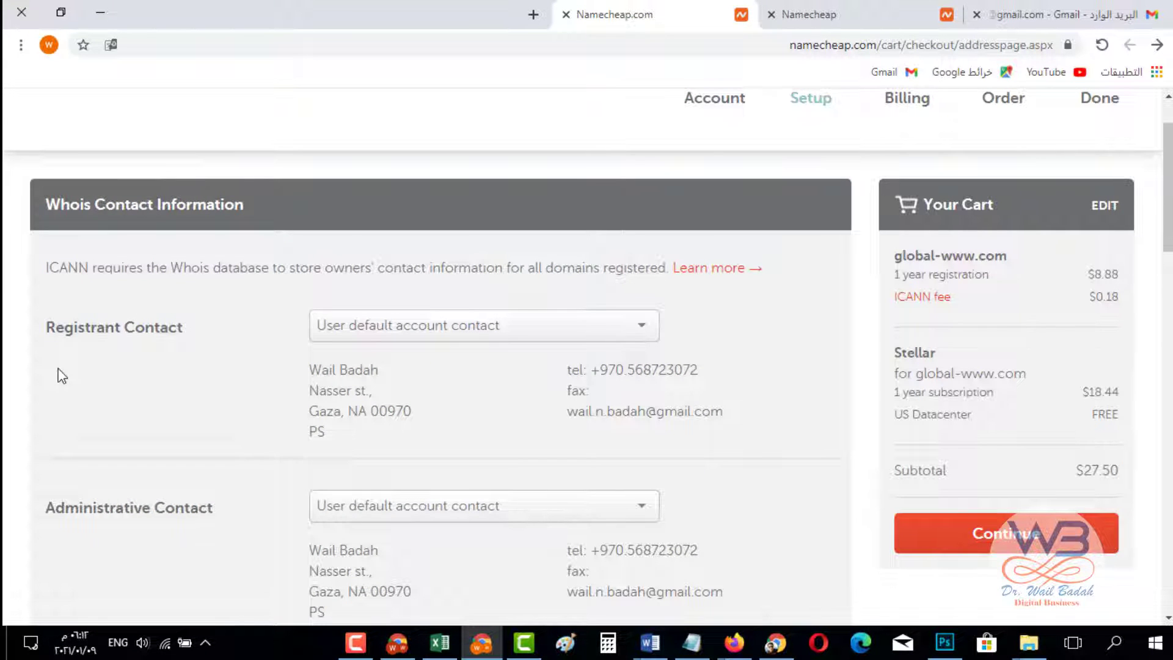
triple_click(105, 205)
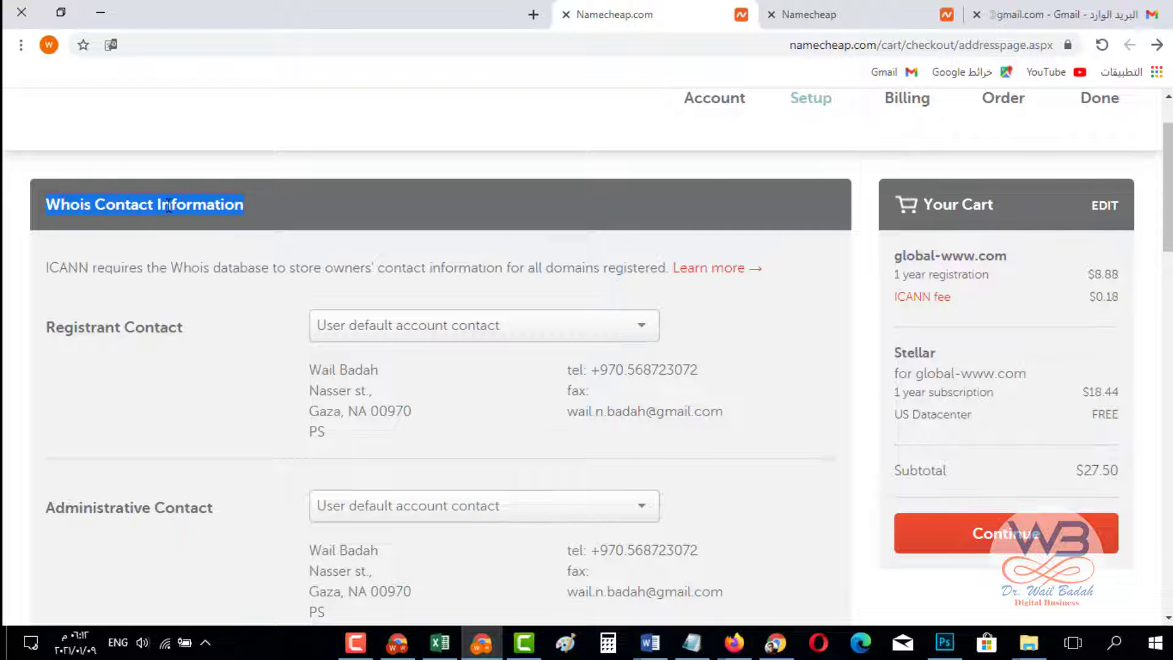
left_click(19, 380)
left_click_drag(312, 371, 391, 376)
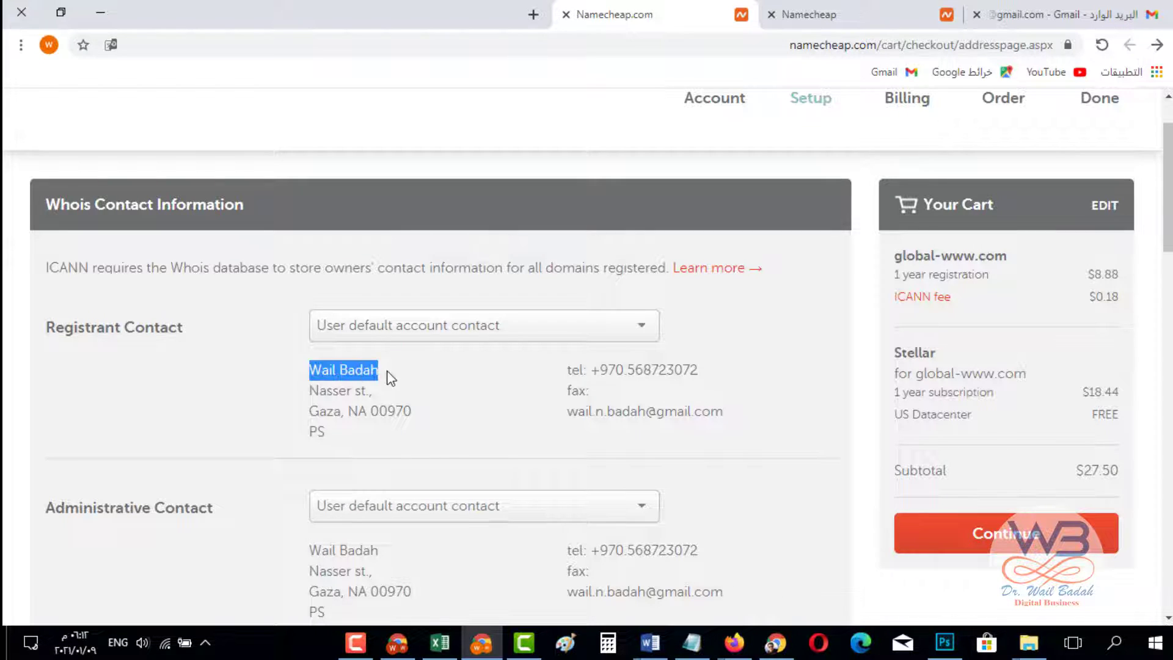
double_click(336, 391)
left_click(330, 422)
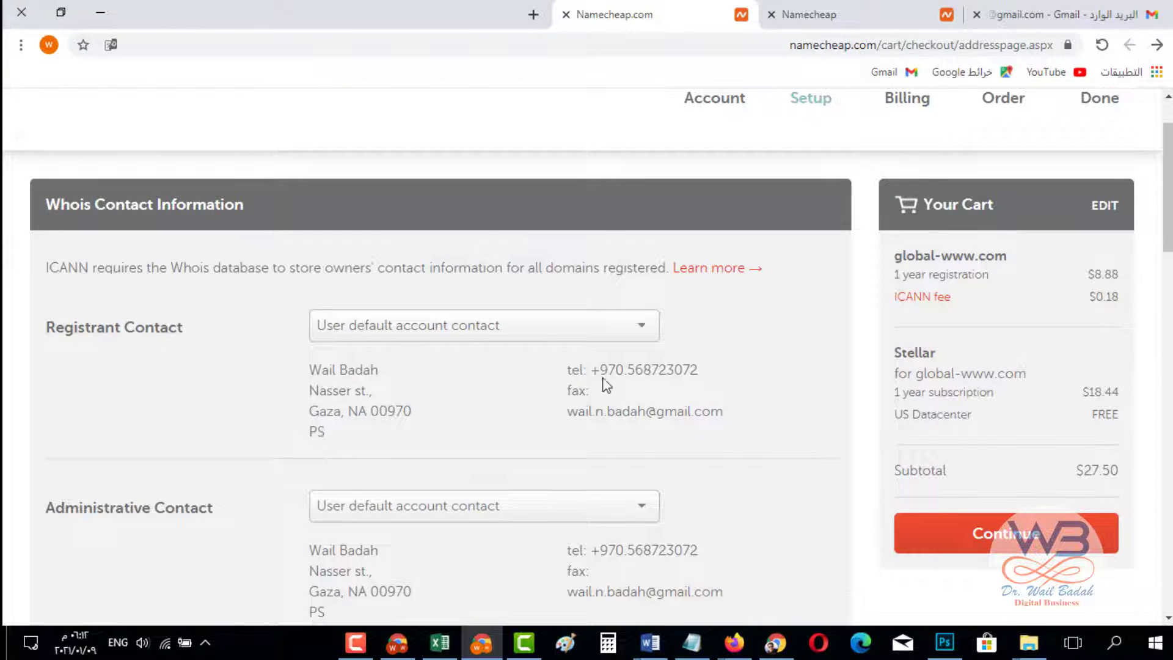
double_click(623, 367)
left_click(458, 401)
double_click(623, 412)
left_click(492, 420)
Step: Save these choices as default checkout settings and continue to billing
scroll(463, 423, "down", 5)
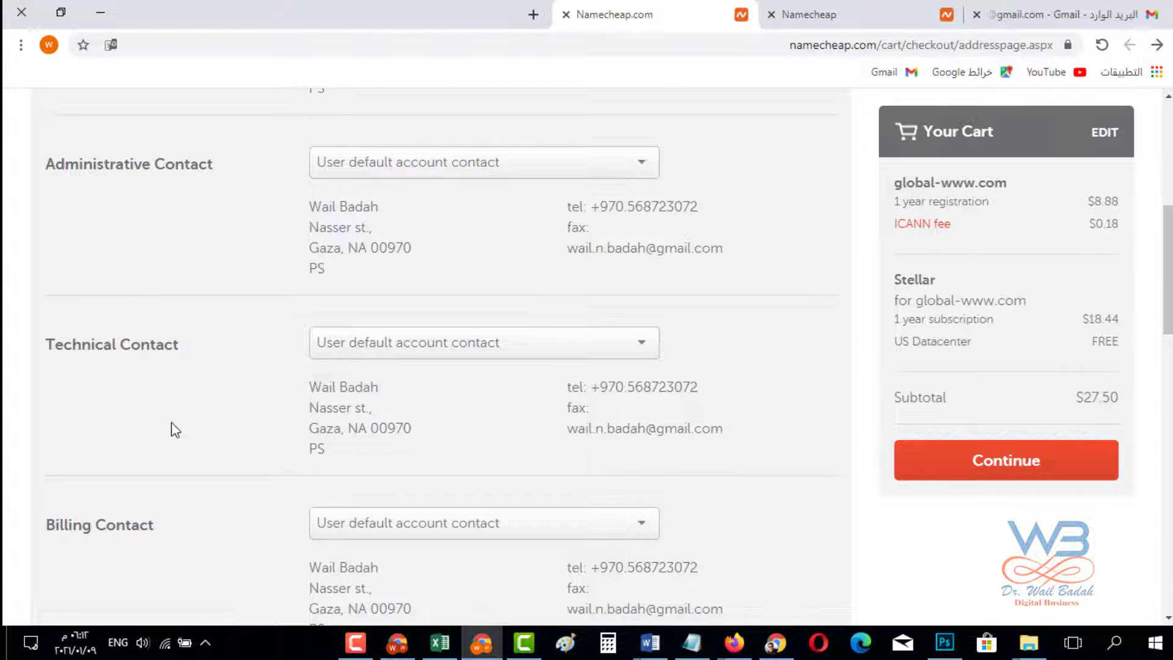
scroll(173, 427, "down", 3)
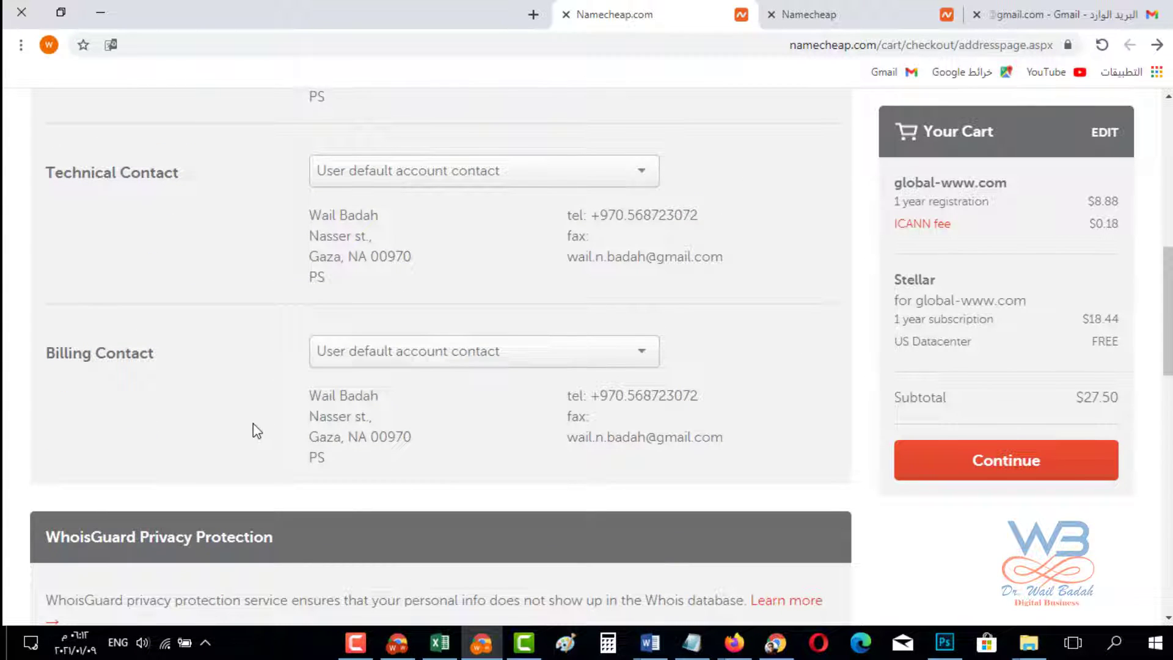
scroll(232, 382, "down", 3)
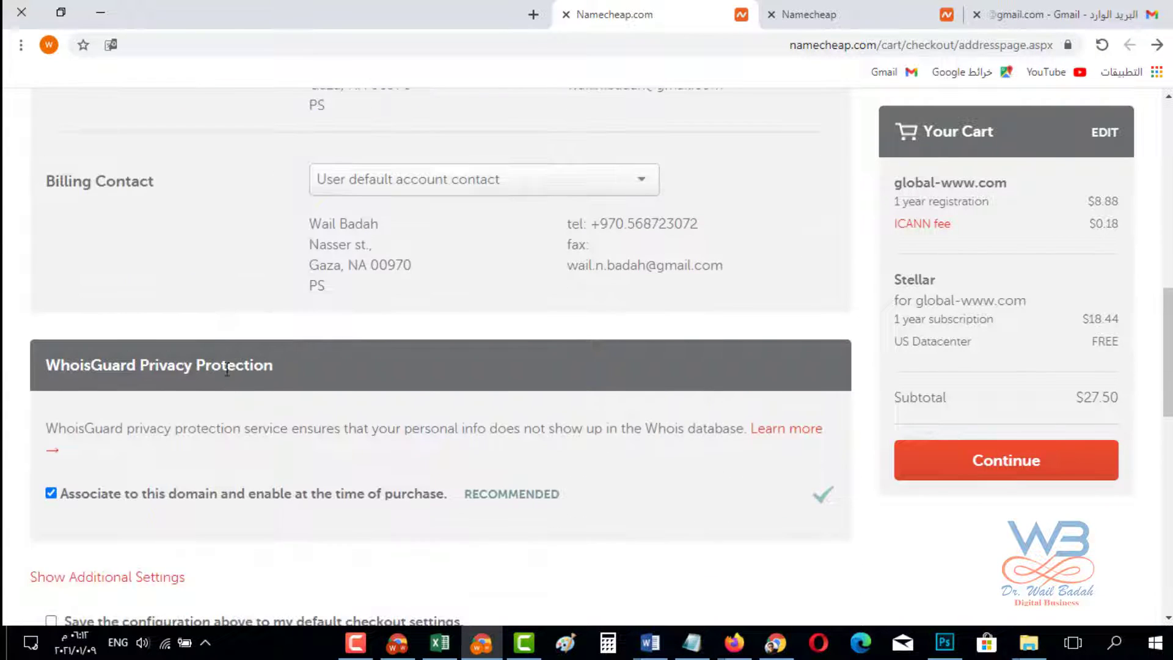
scroll(205, 337, "down", 3)
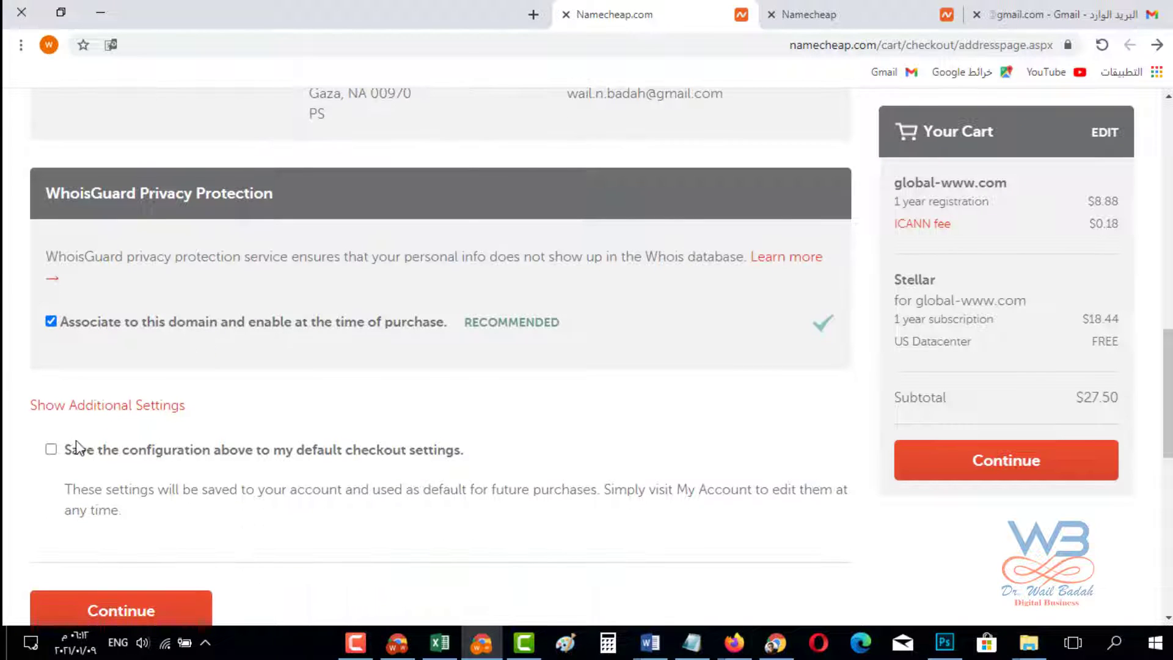
left_click(51, 449)
scroll(16, 469, "down", 3)
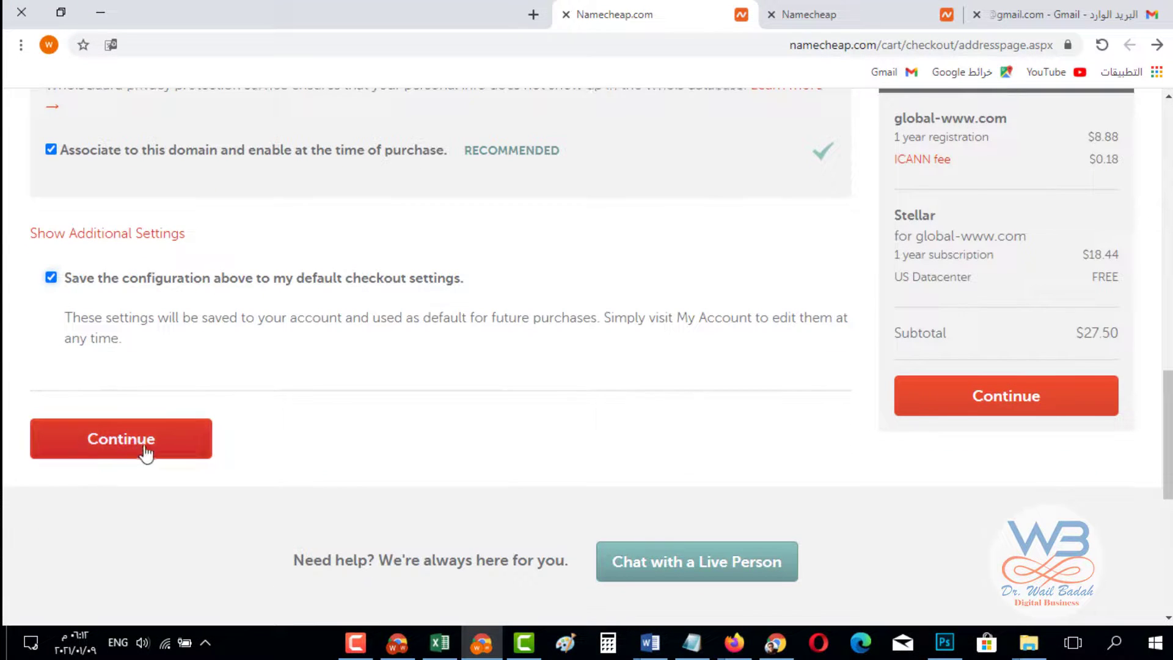
left_click(140, 452)
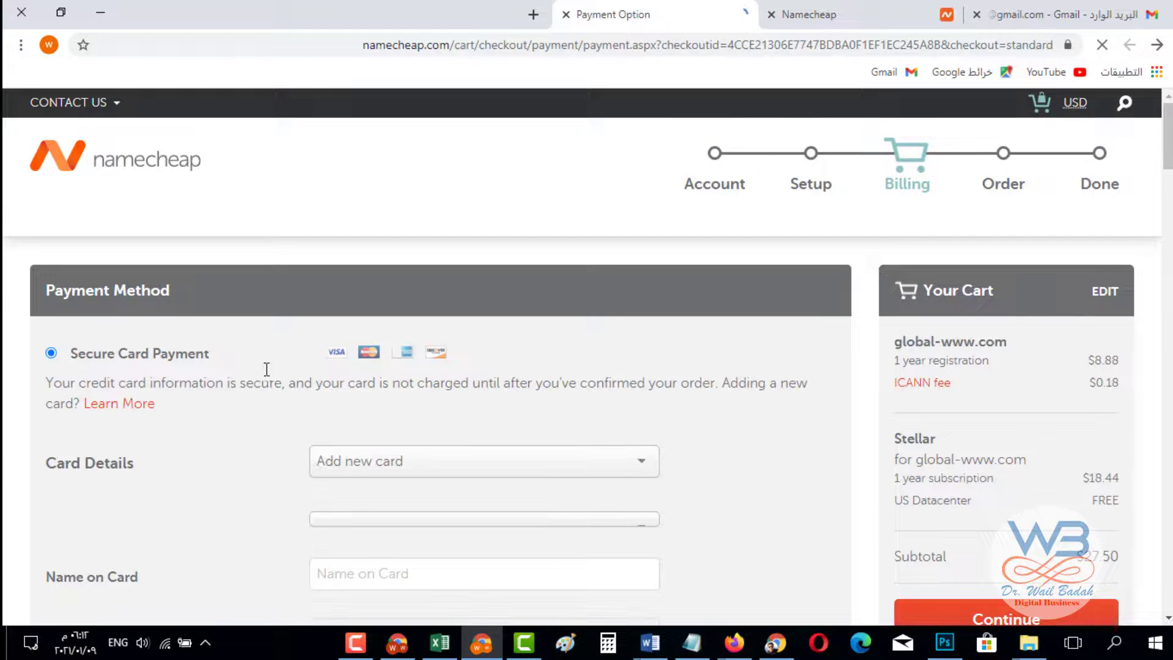
Step: Choose PayPal as the payment method instead of card
scroll(5, 462, "down", 3)
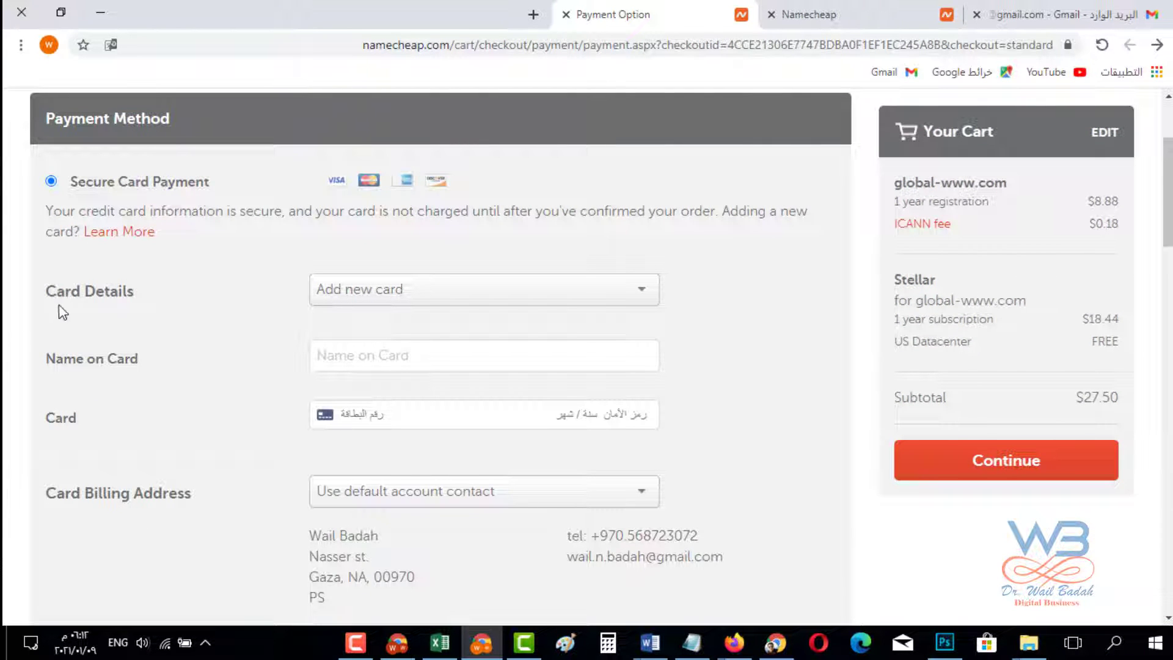
left_click(389, 300)
left_click(288, 280)
scroll(211, 334, "down", 3)
scroll(214, 344, "down", 3)
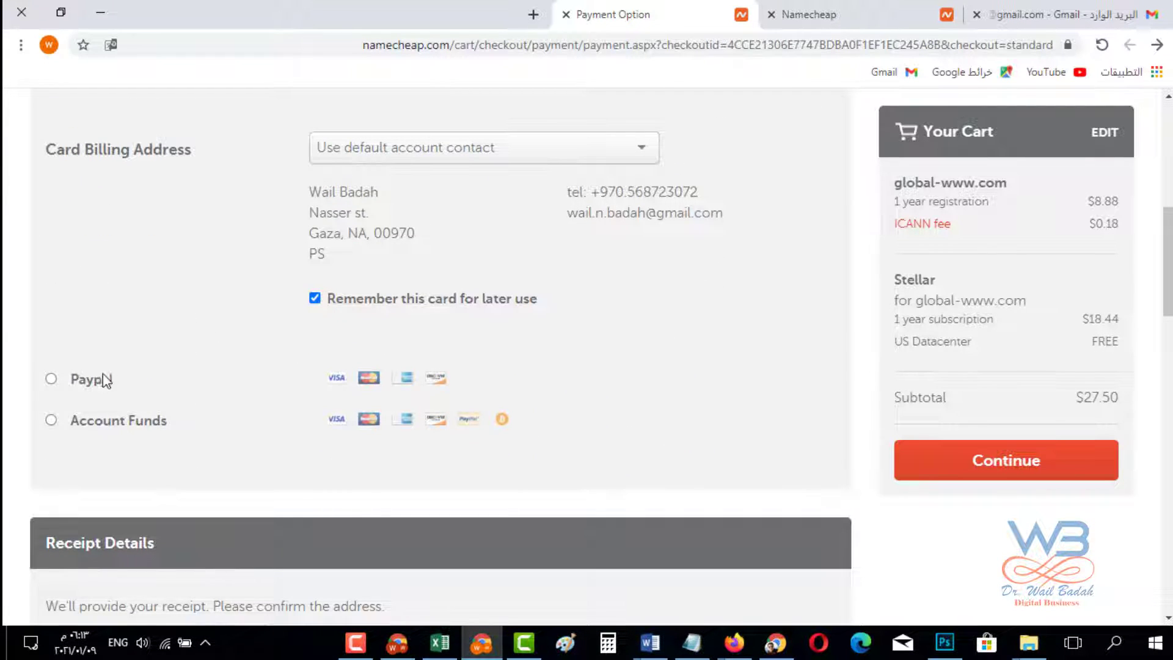
left_click(51, 380)
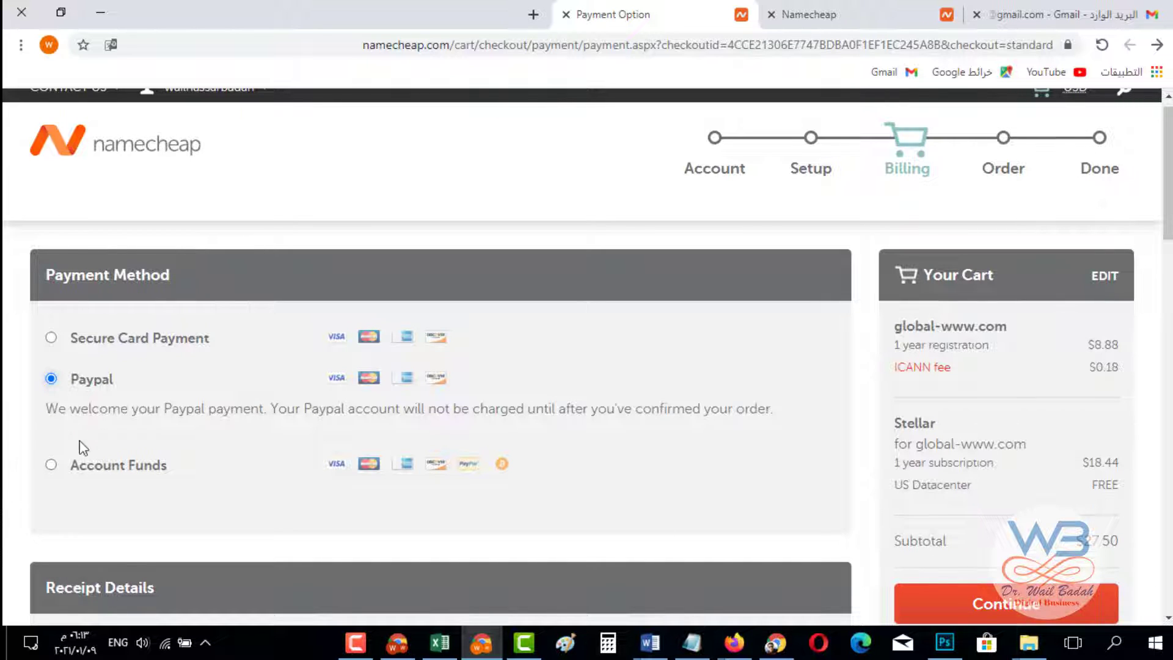
Step: Save PayPal as the default payment setting and continue to Order Review
scroll(14, 391, "down", 3)
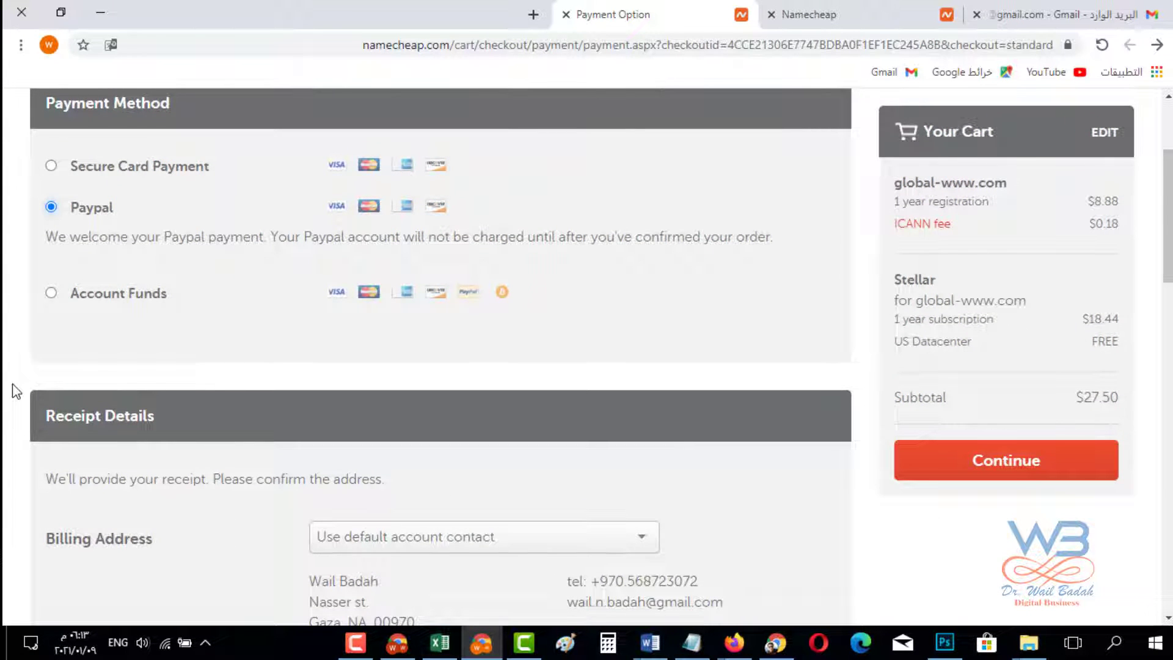
scroll(13, 391, "down", 3)
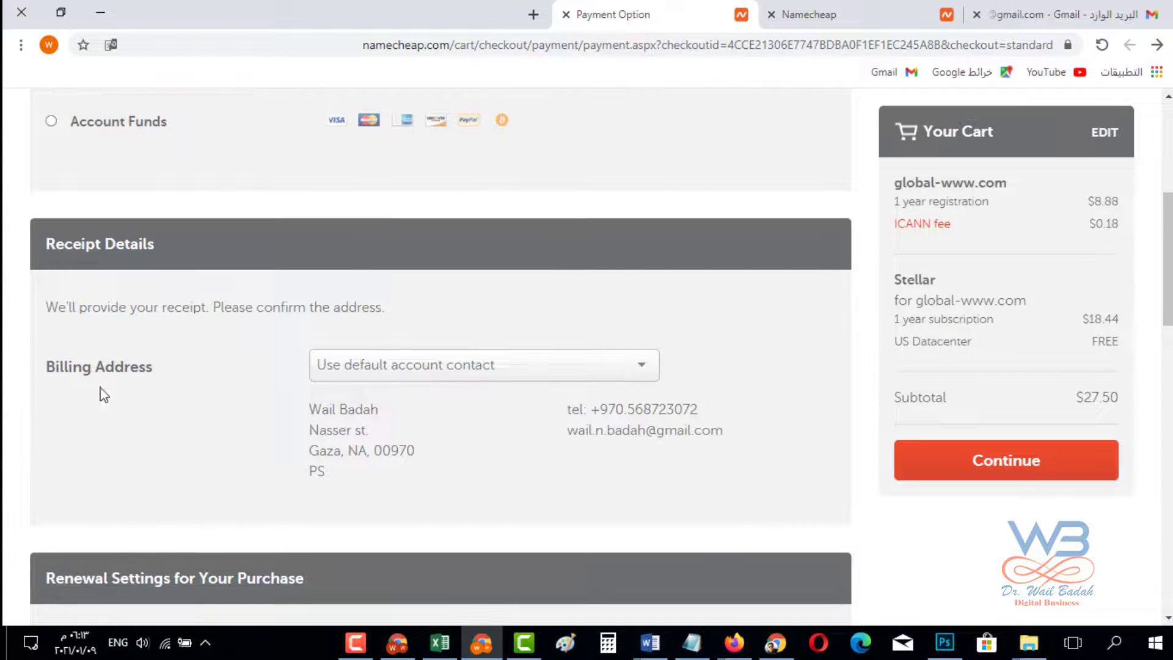
scroll(219, 467, "down", 6)
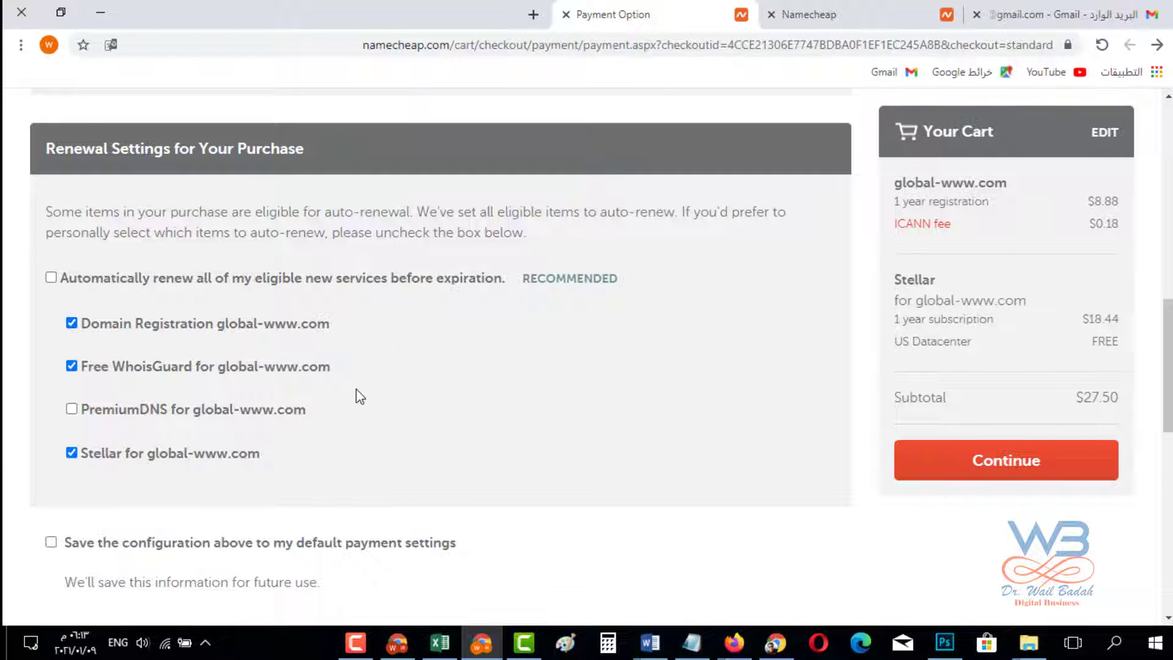
scroll(360, 397, "down", 3)
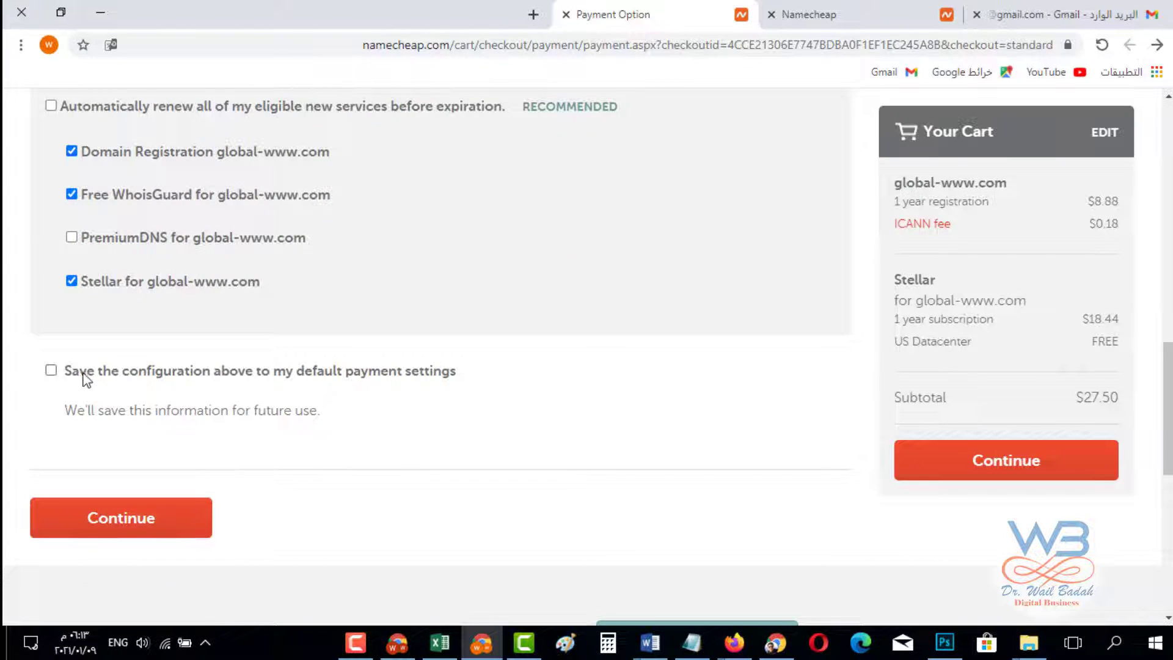
left_click(52, 371)
left_click(107, 537)
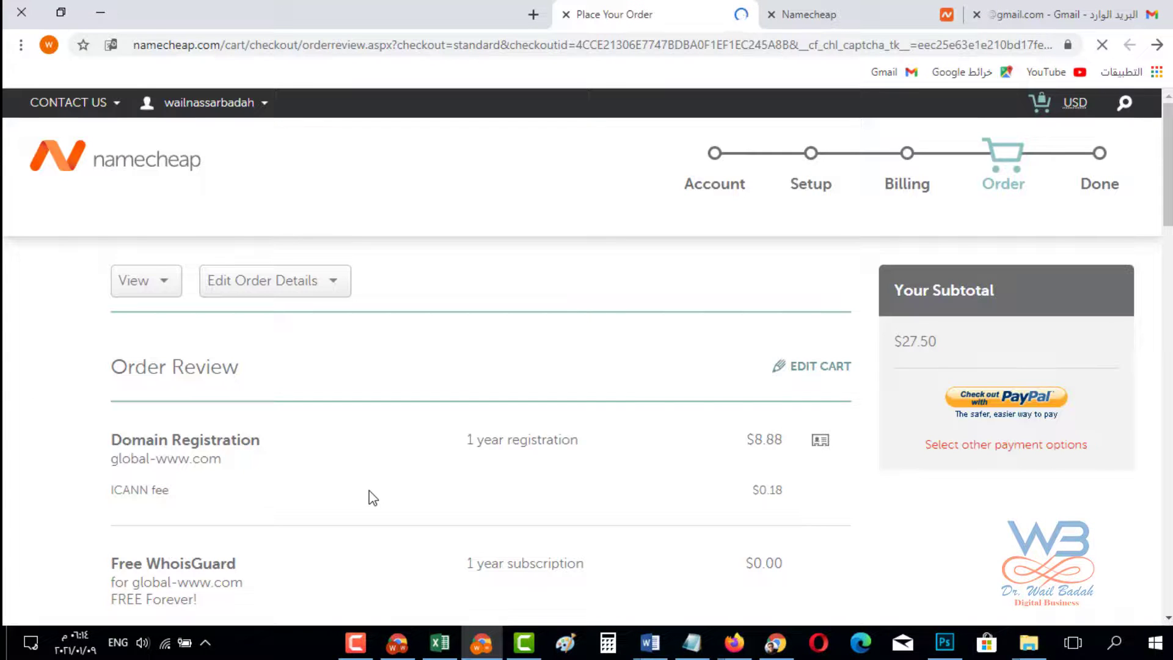
scroll(16, 432, "down", 1)
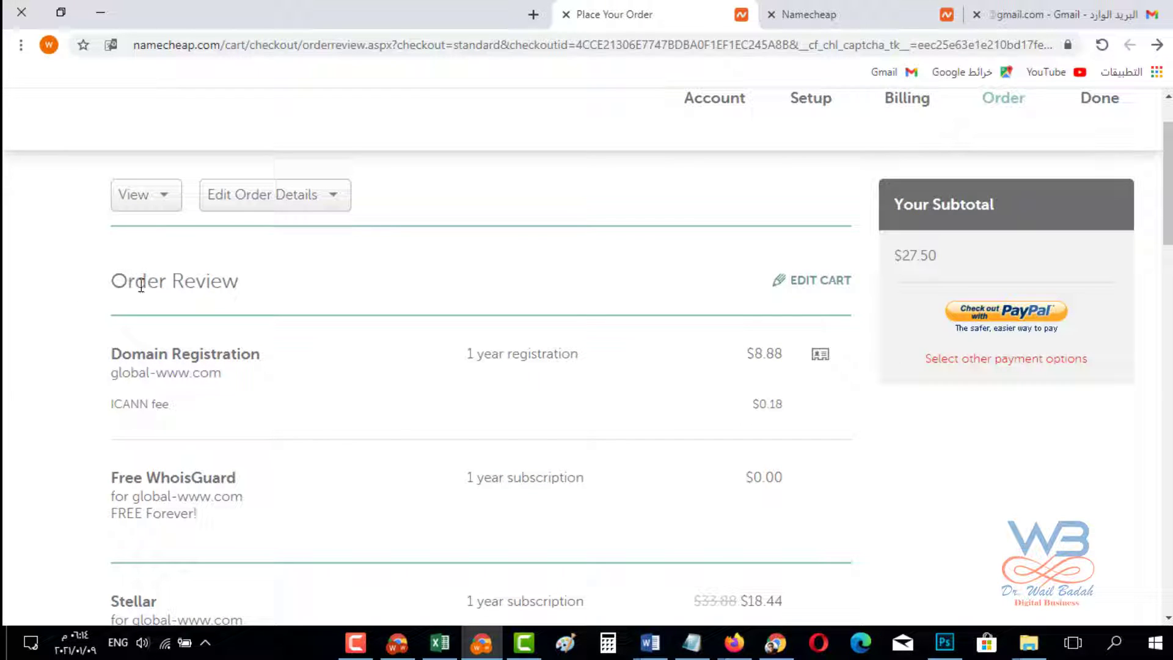
triple_click(140, 284)
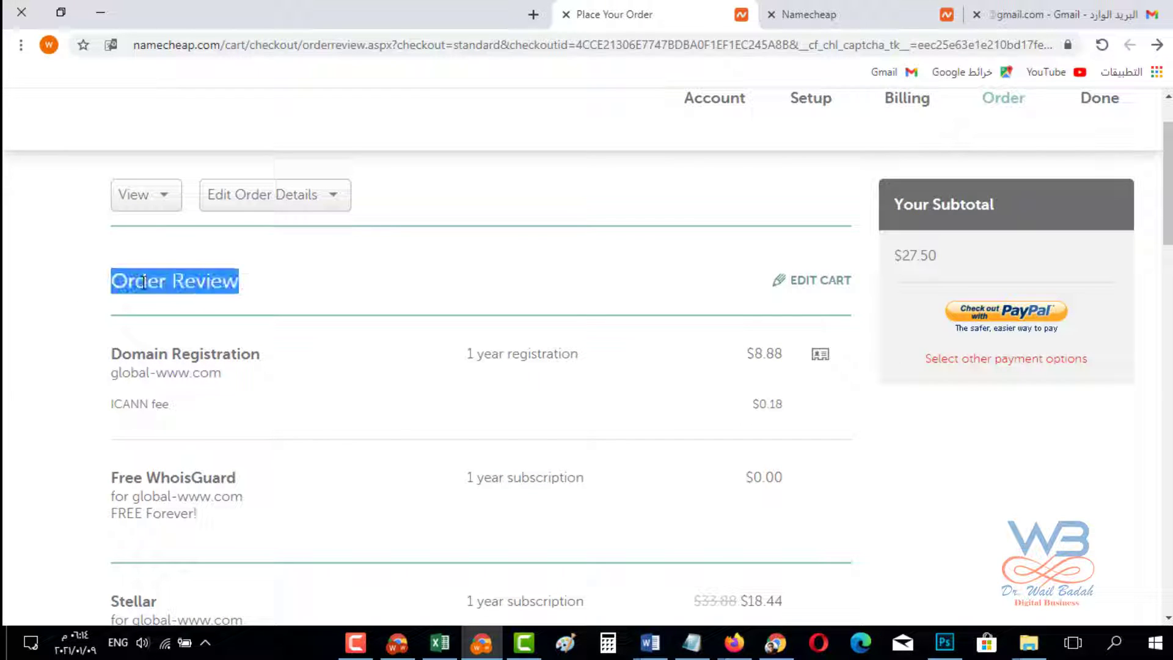
left_click(42, 311)
triple_click(183, 354)
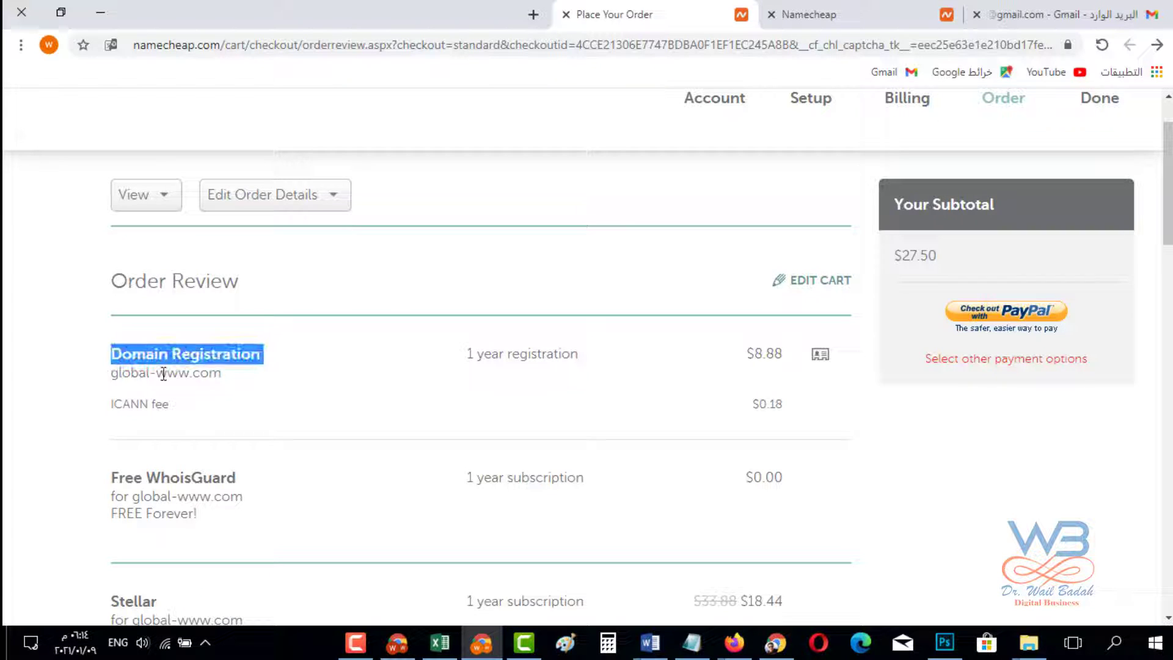
triple_click(163, 374)
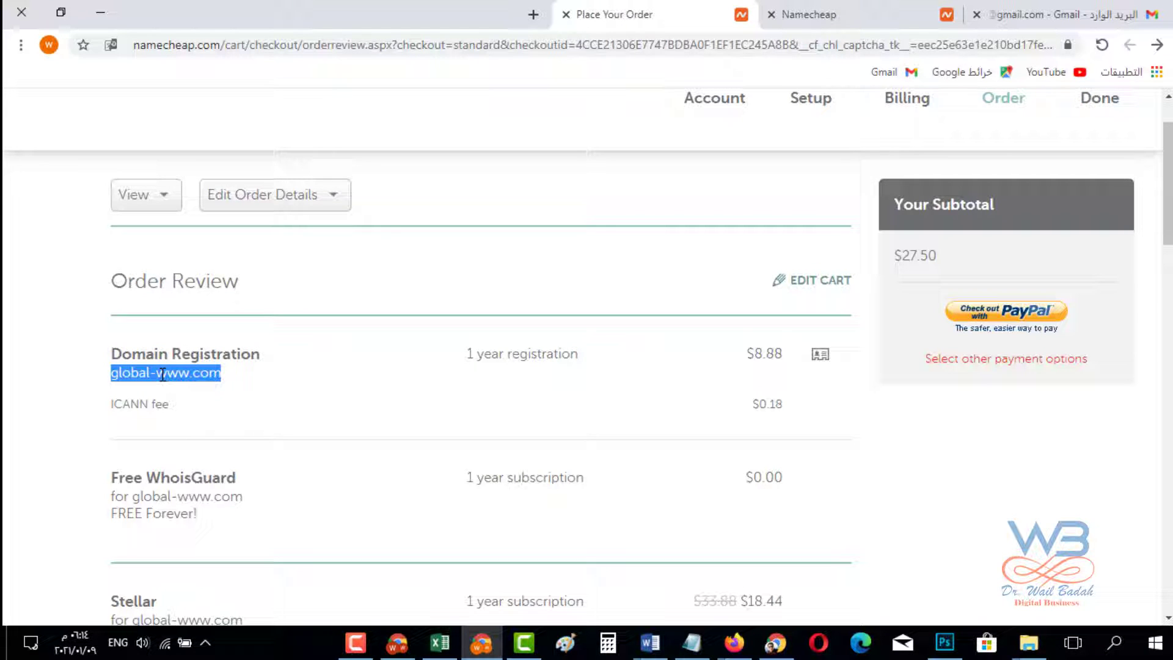
triple_click(760, 352)
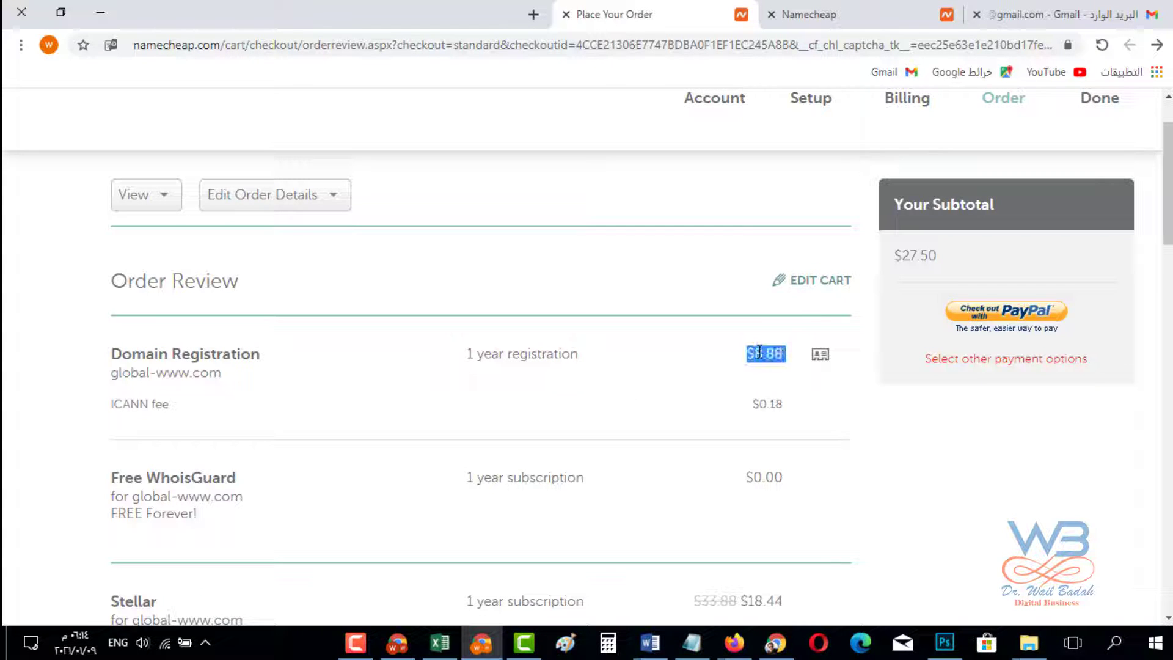
left_click(95, 405)
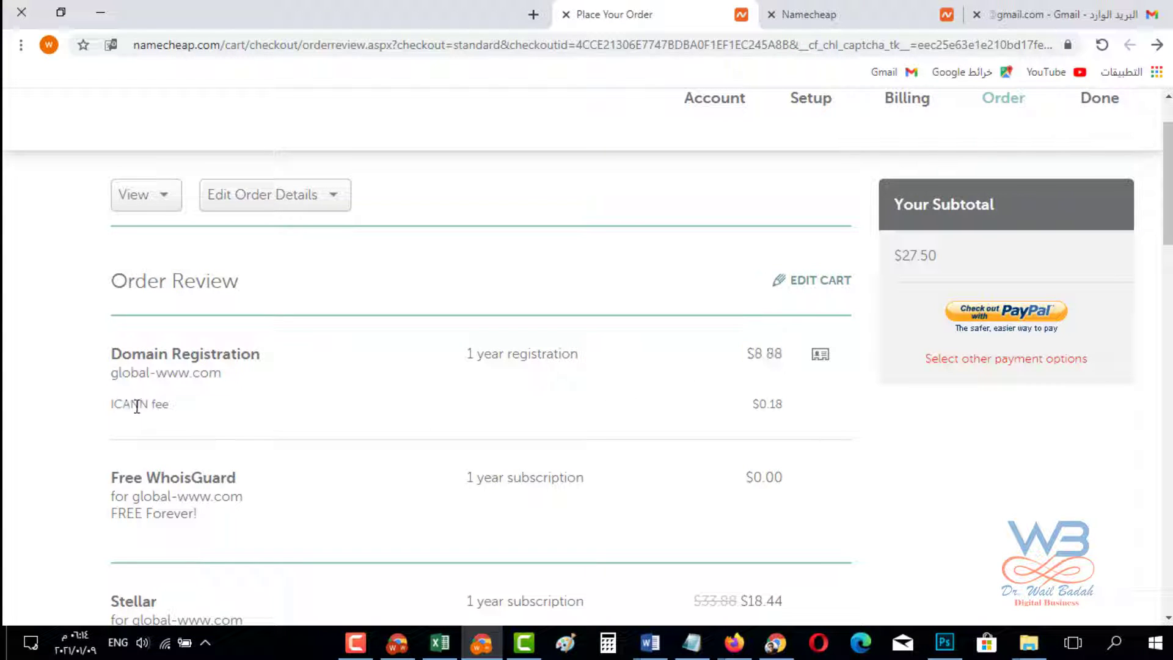
triple_click(774, 408)
Step: Check the domain covered by the Stellar hosting plan and the PayPal payment method
scroll(69, 468, "down", 1)
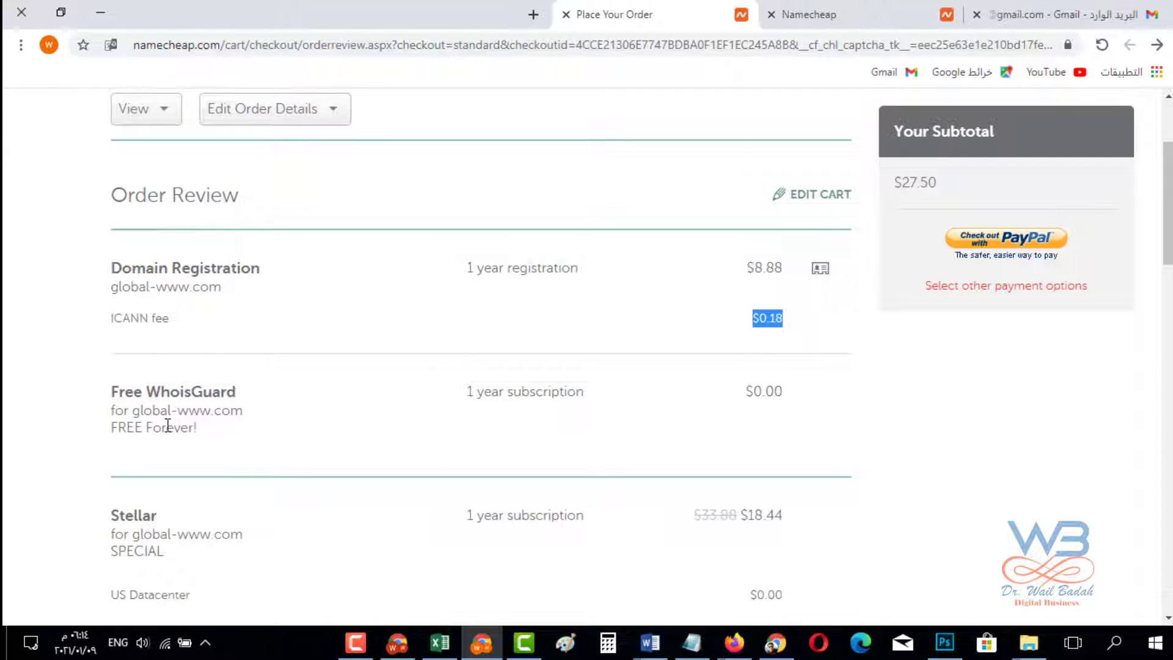
scroll(159, 452, "down", 1)
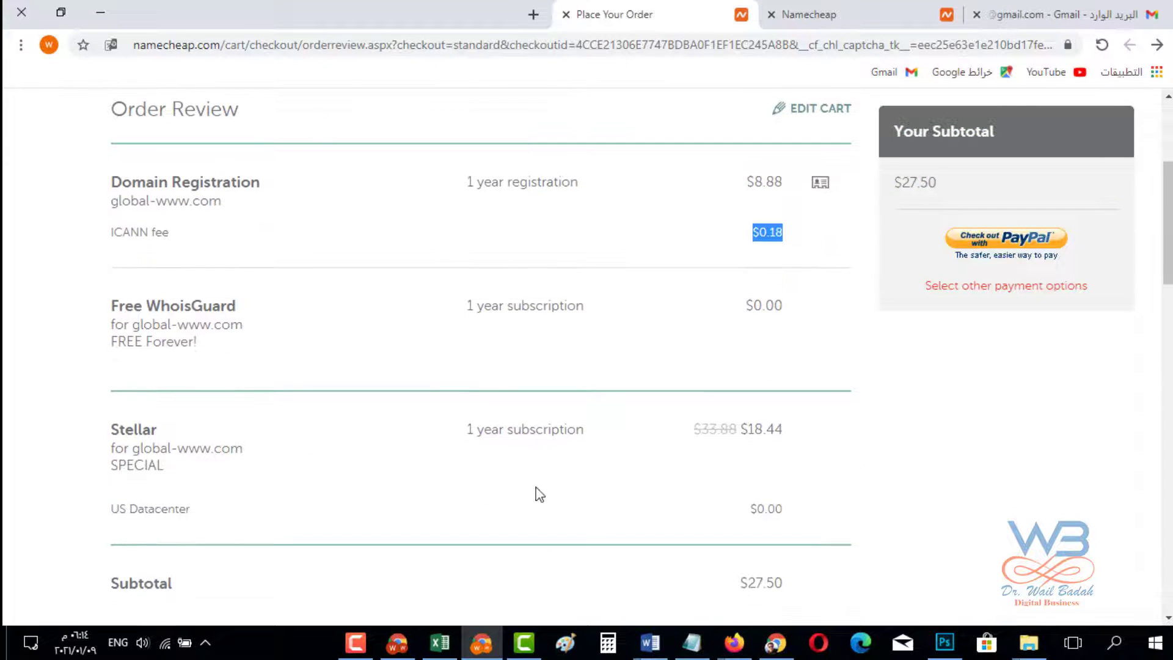
left_click(158, 457)
triple_click(173, 446)
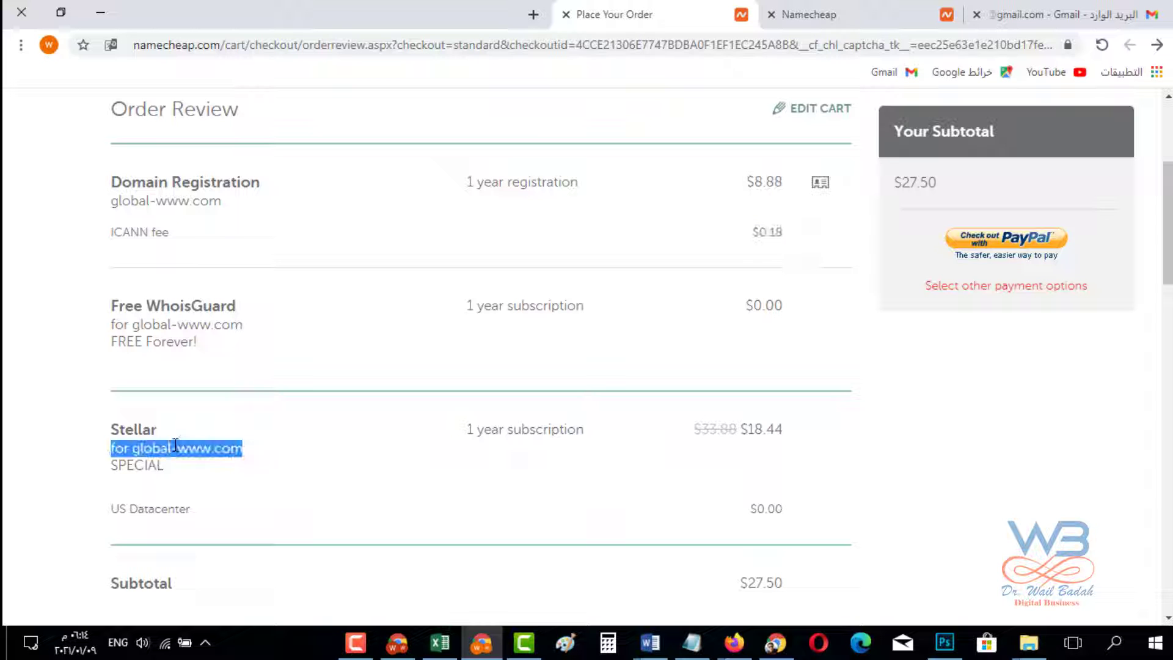
scroll(748, 435, "down", 4)
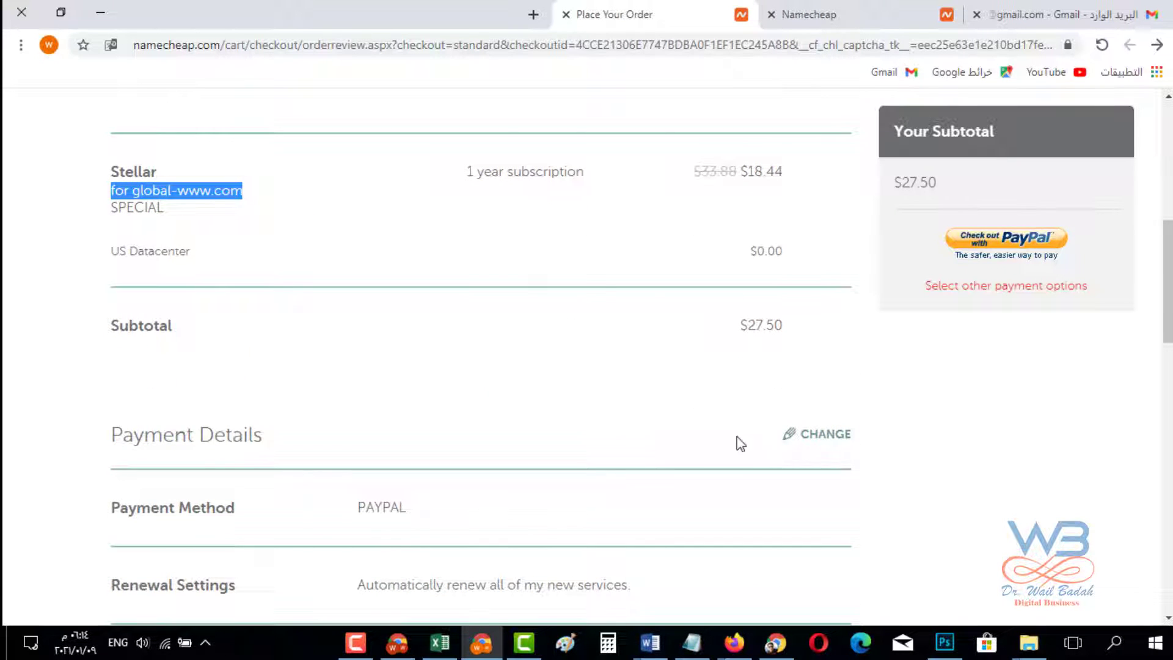
scroll(134, 373, "down", 1)
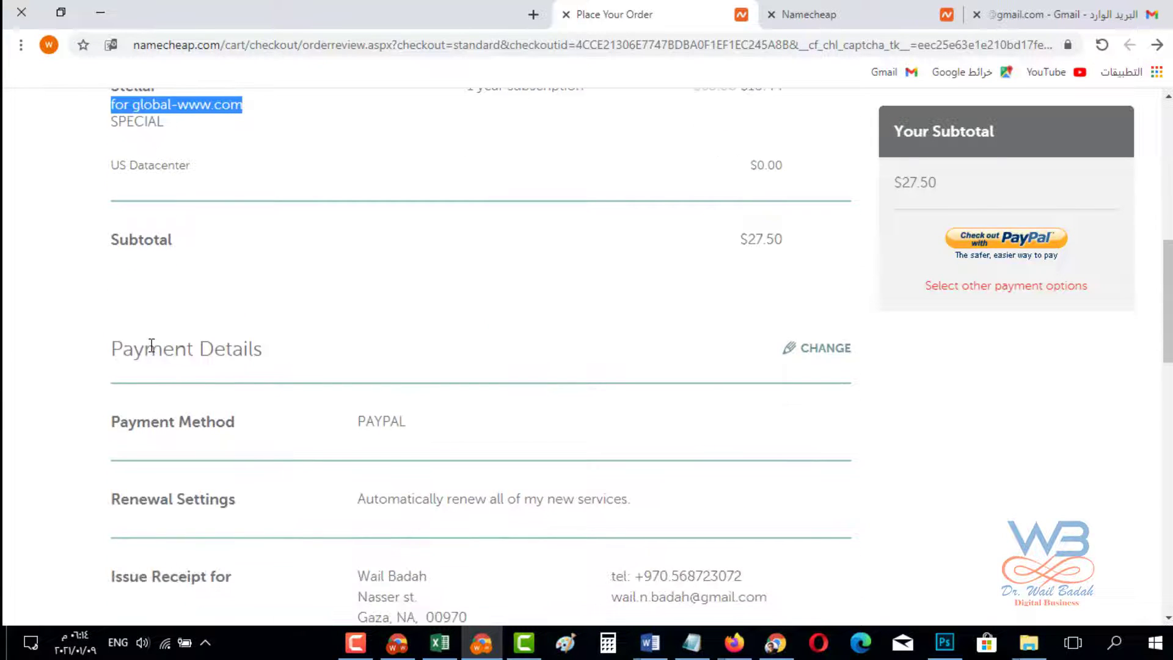
double_click(385, 422)
left_click(275, 448)
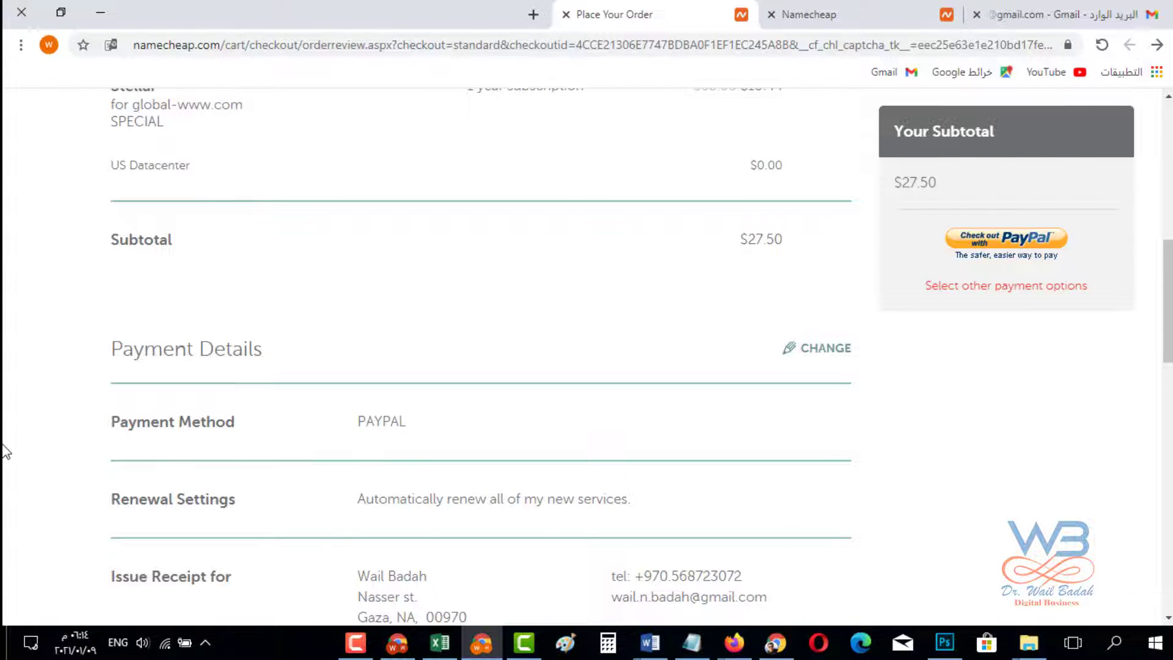
Step: Attempt to check out with PayPal from the bottom of the order page
scroll(52, 452, "down", 1)
scroll(52, 452, "down", 3)
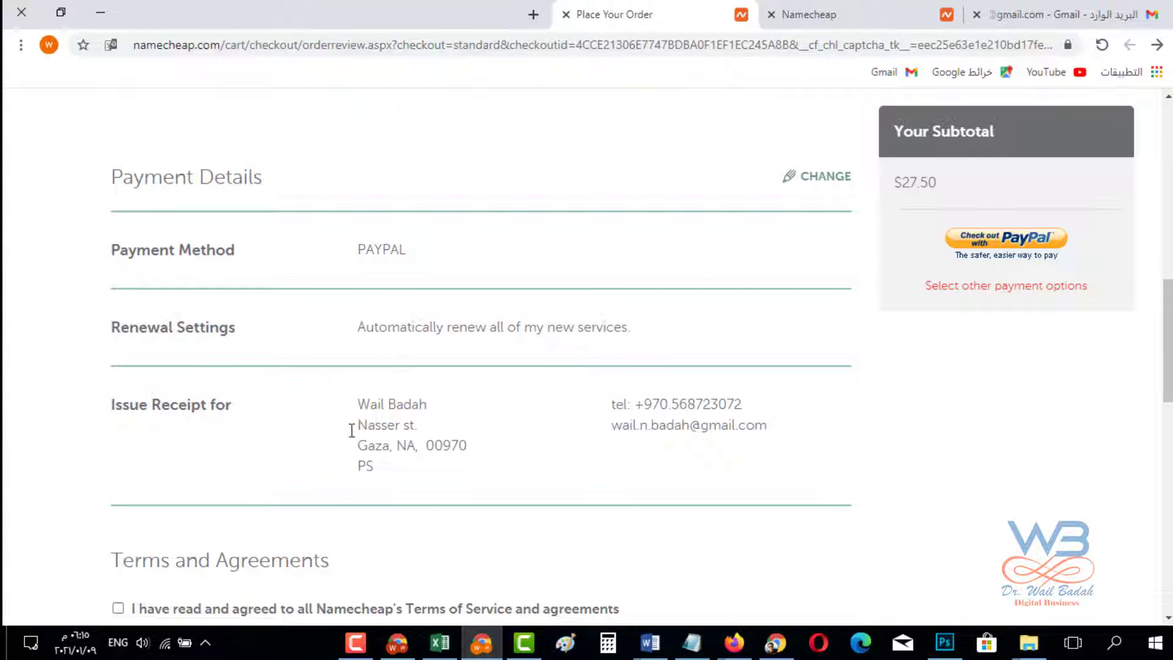
scroll(75, 469, "down", 3)
scroll(77, 470, "down", 3)
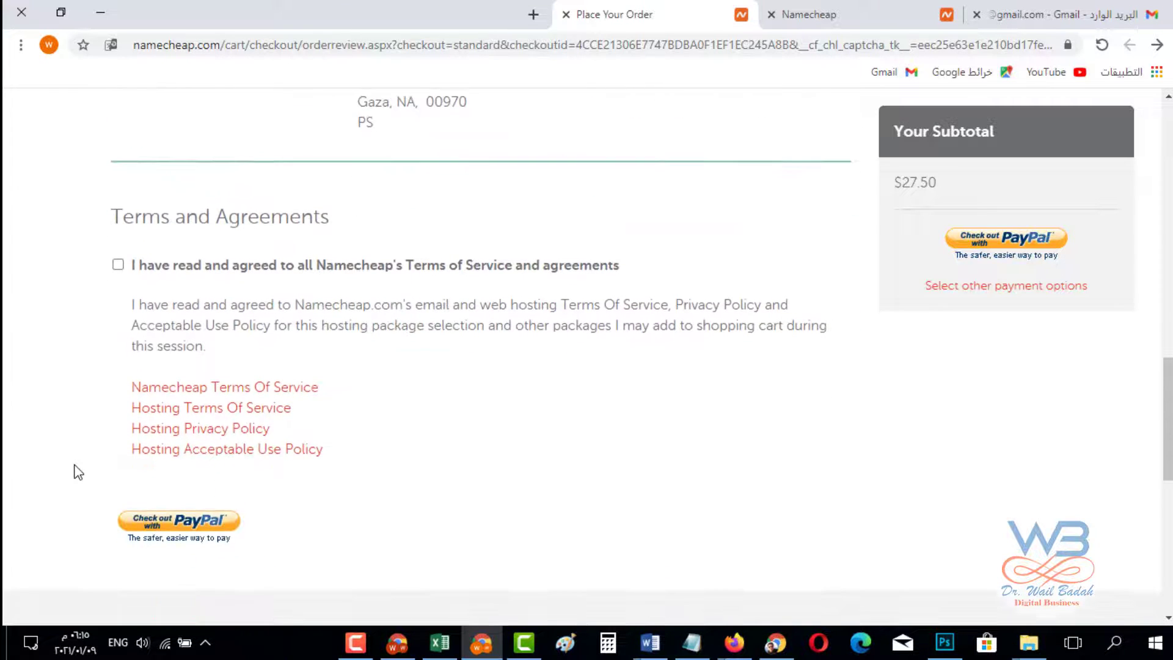
left_click(179, 524)
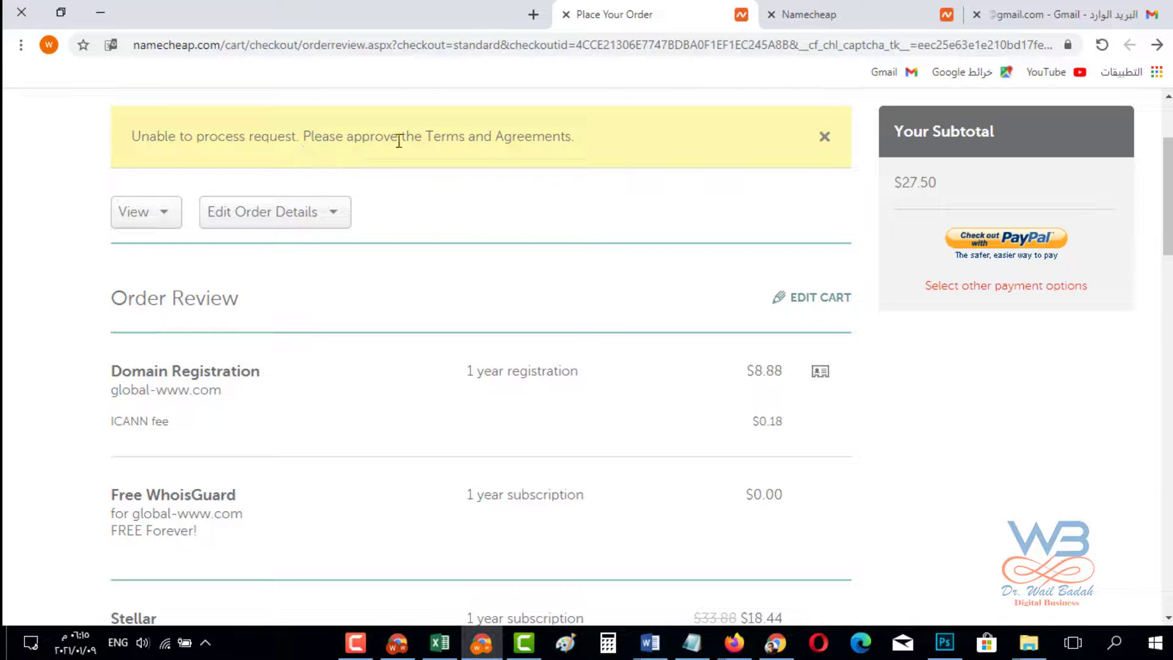
Step: Tick the Terms of Service agreement and check out with PayPal
scroll(35, 372, "down", 15)
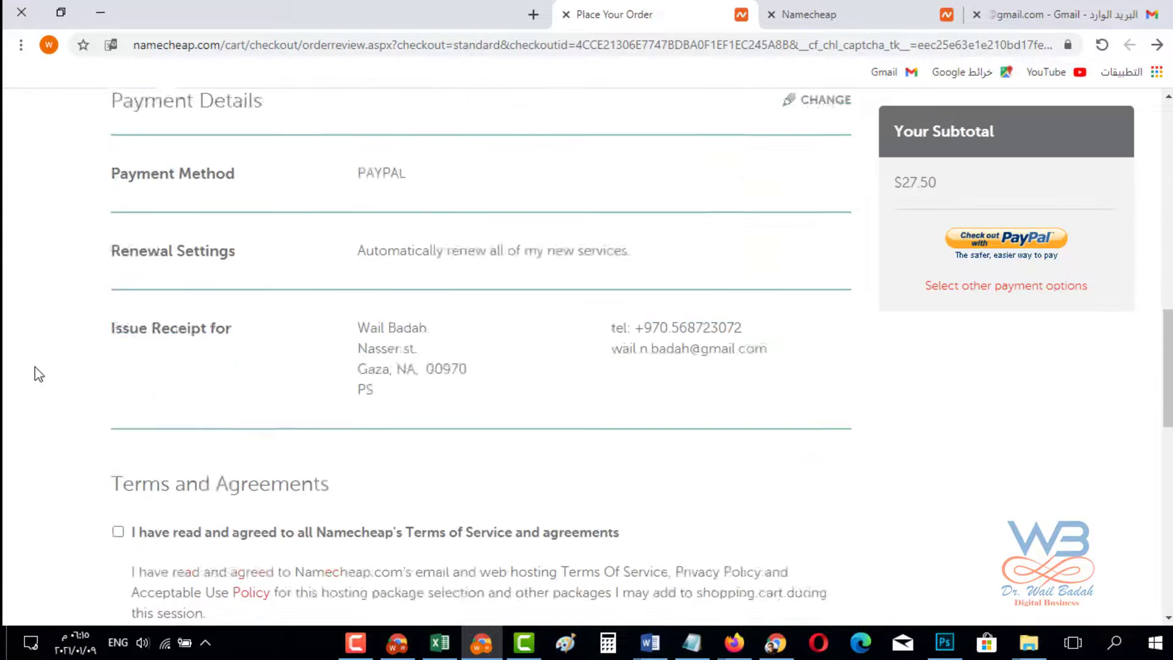
scroll(34, 371, "up", 3)
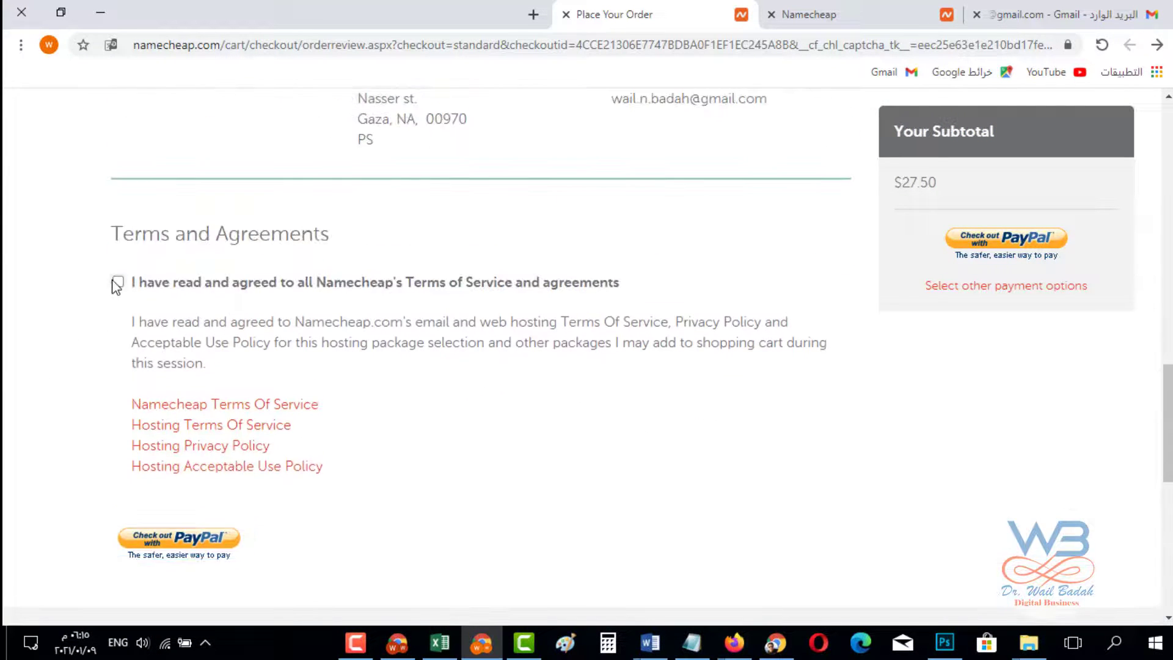
left_click(117, 282)
left_click(163, 539)
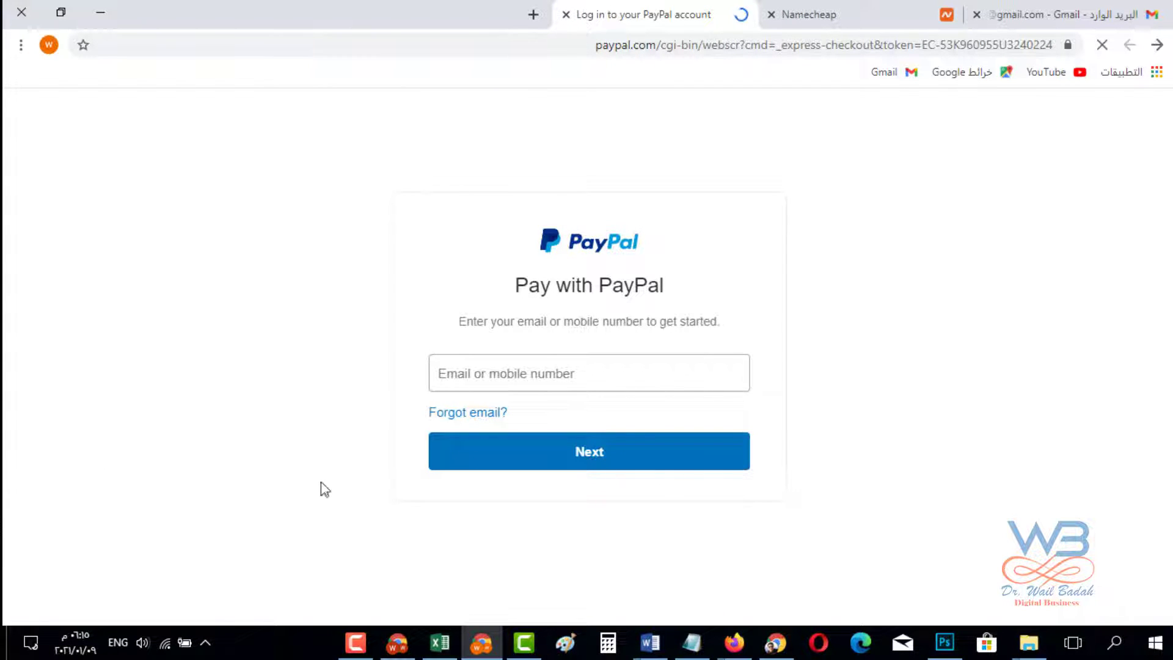
Step: Sign in to PayPal with the account e-mail and the pasted account password
left_click(482, 372)
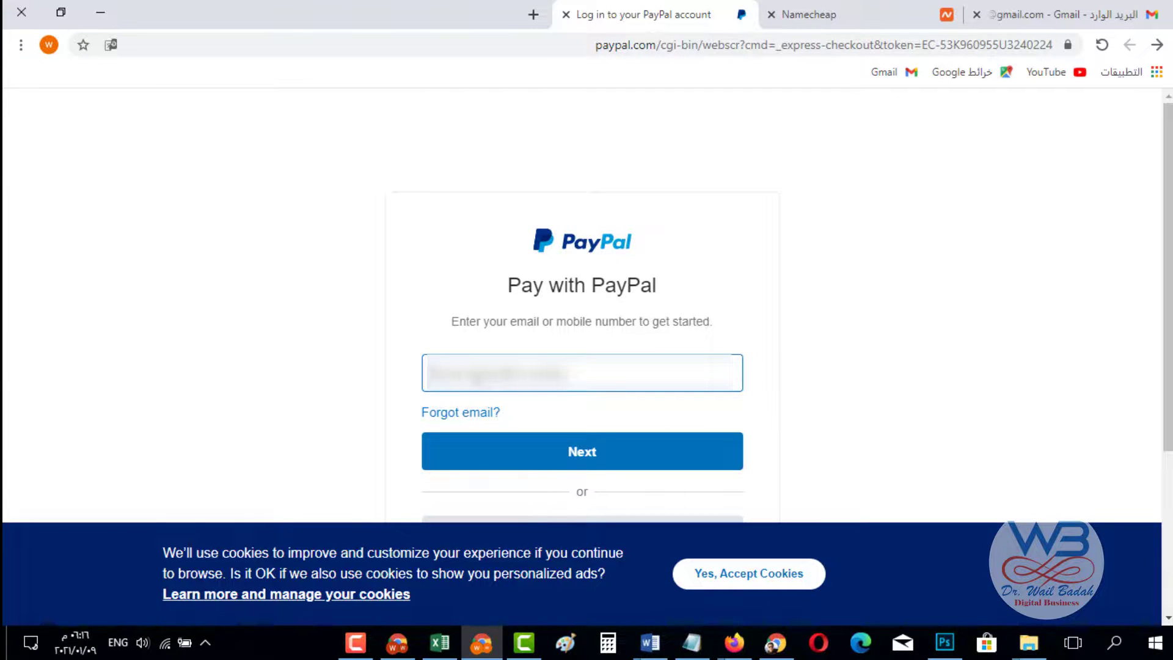
left_click(261, 351)
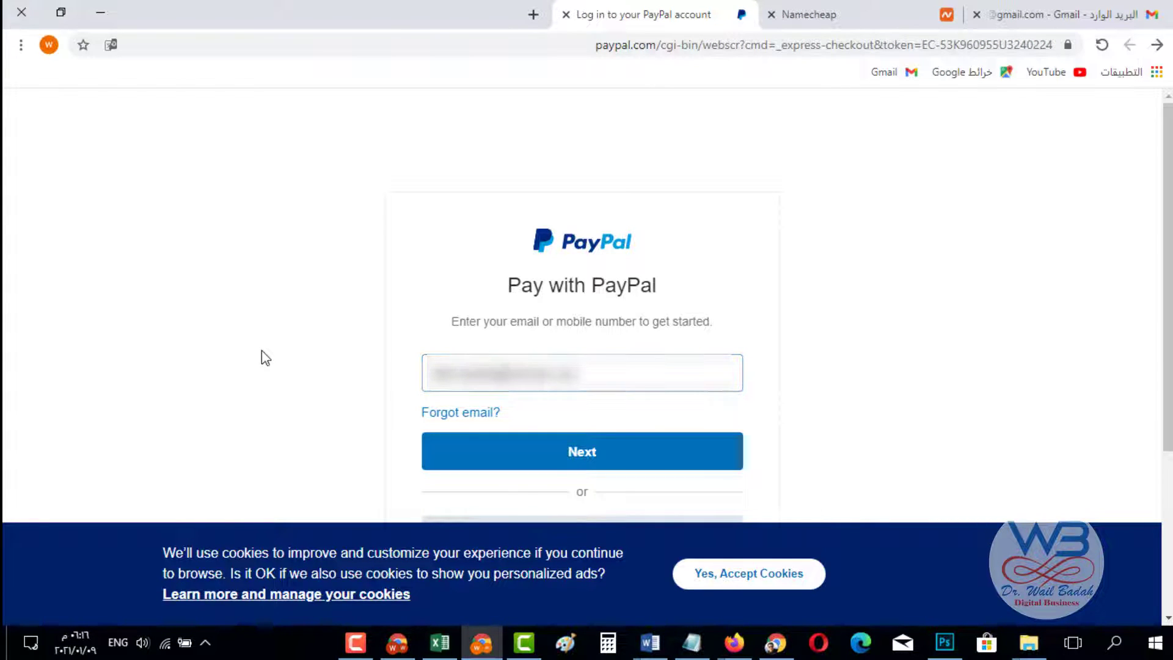
key("alt+shift")
left_click(549, 450)
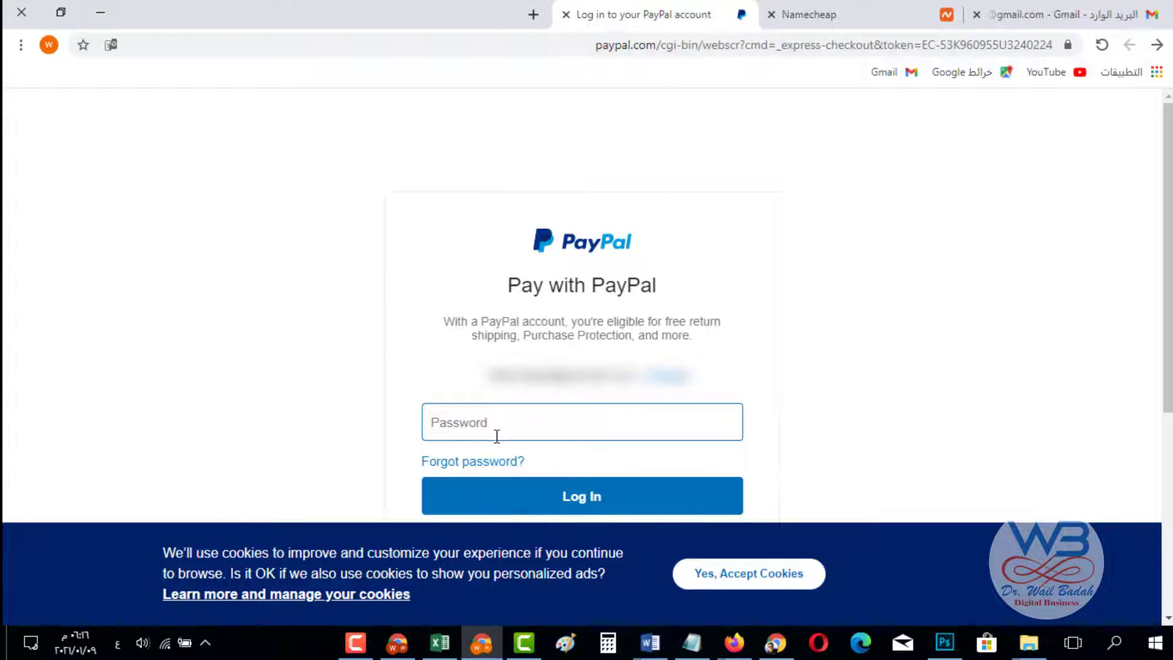
key("ctrl+v")
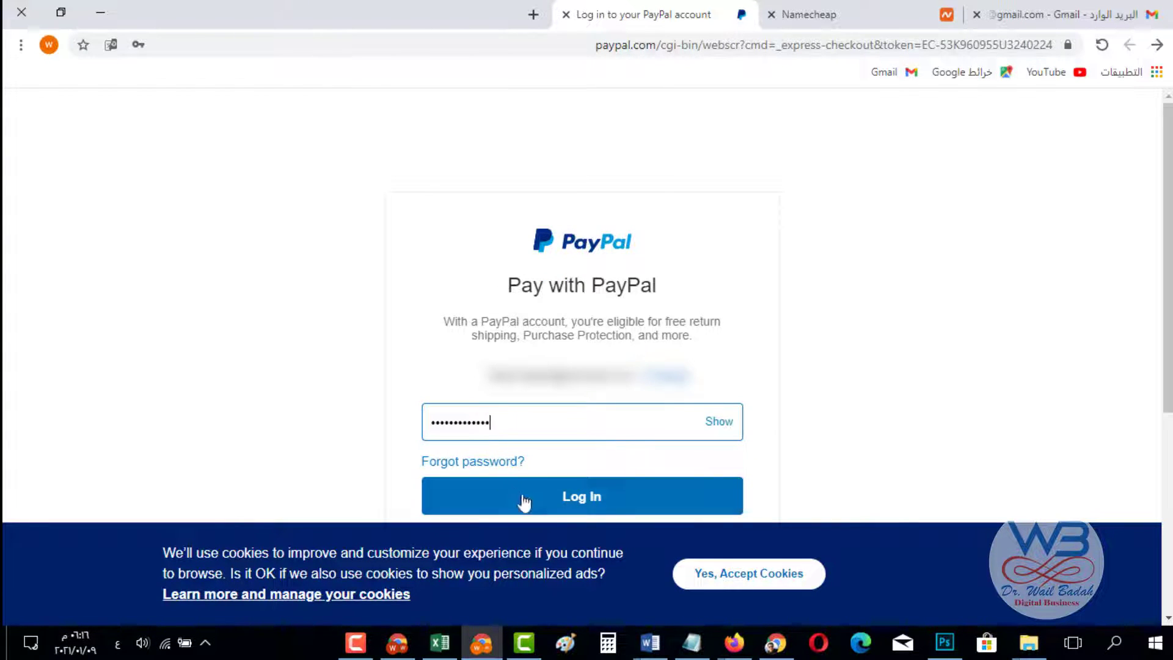
left_click(581, 501)
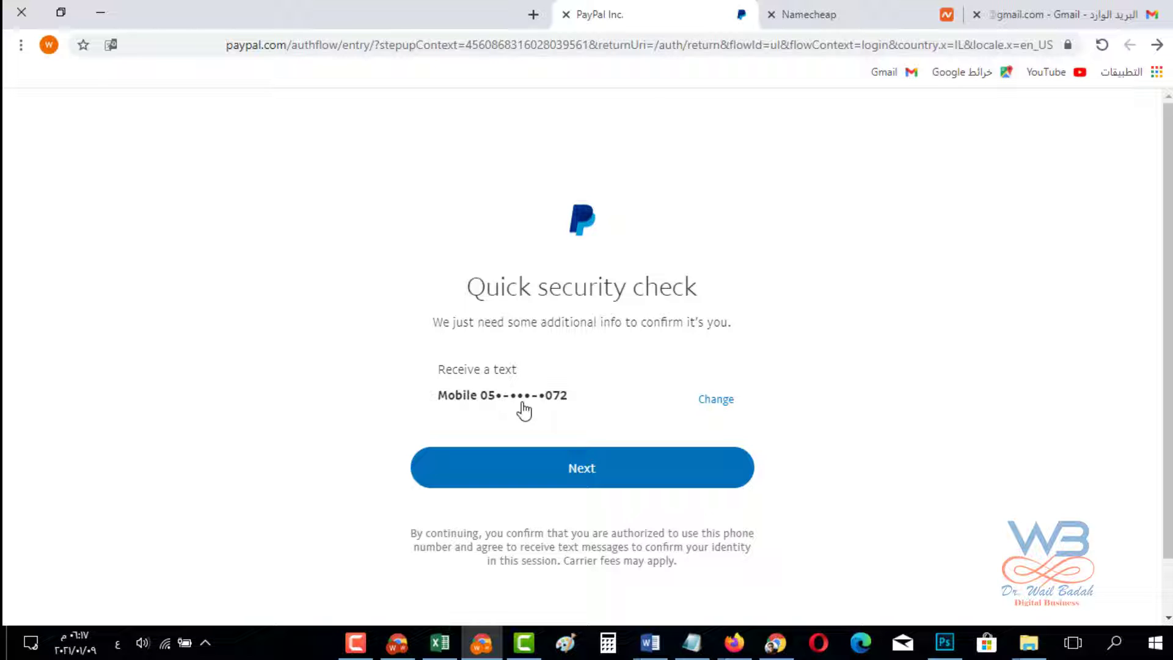
Step: Request a texted security code, enter the received code and submit it
left_click(596, 473)
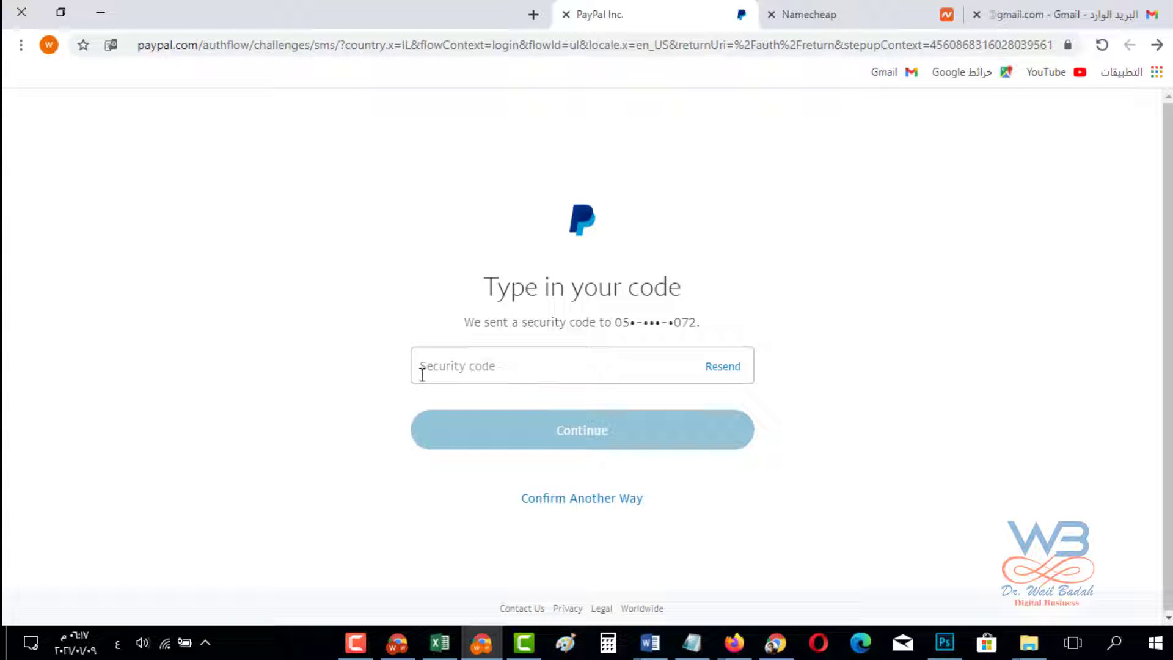
left_click(422, 374)
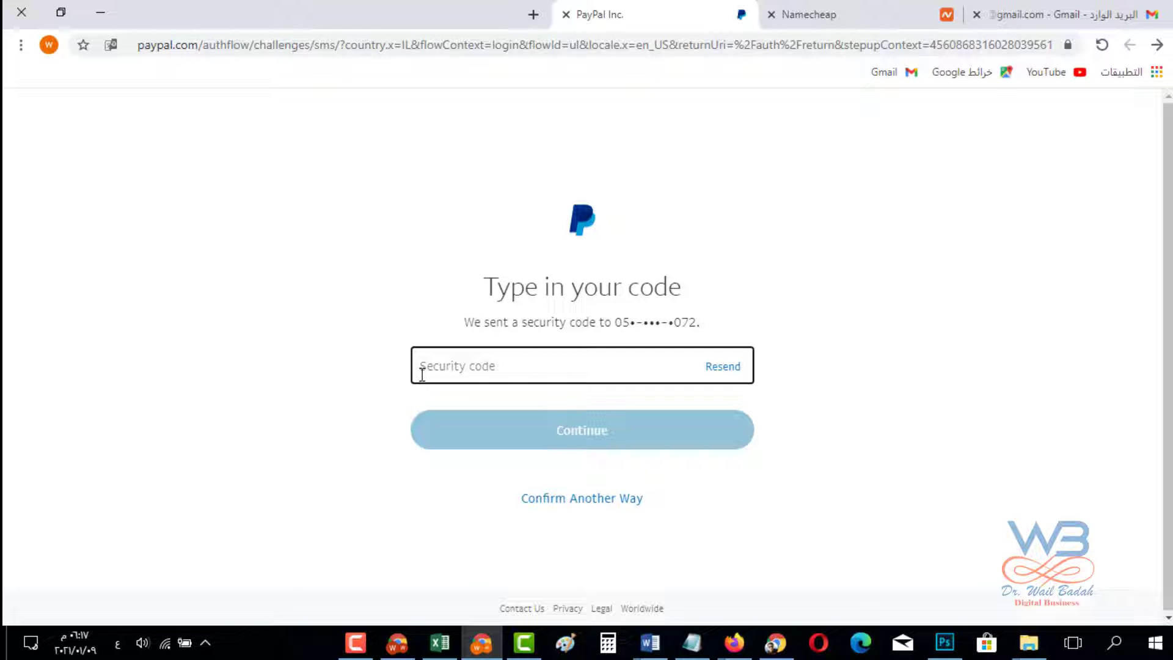
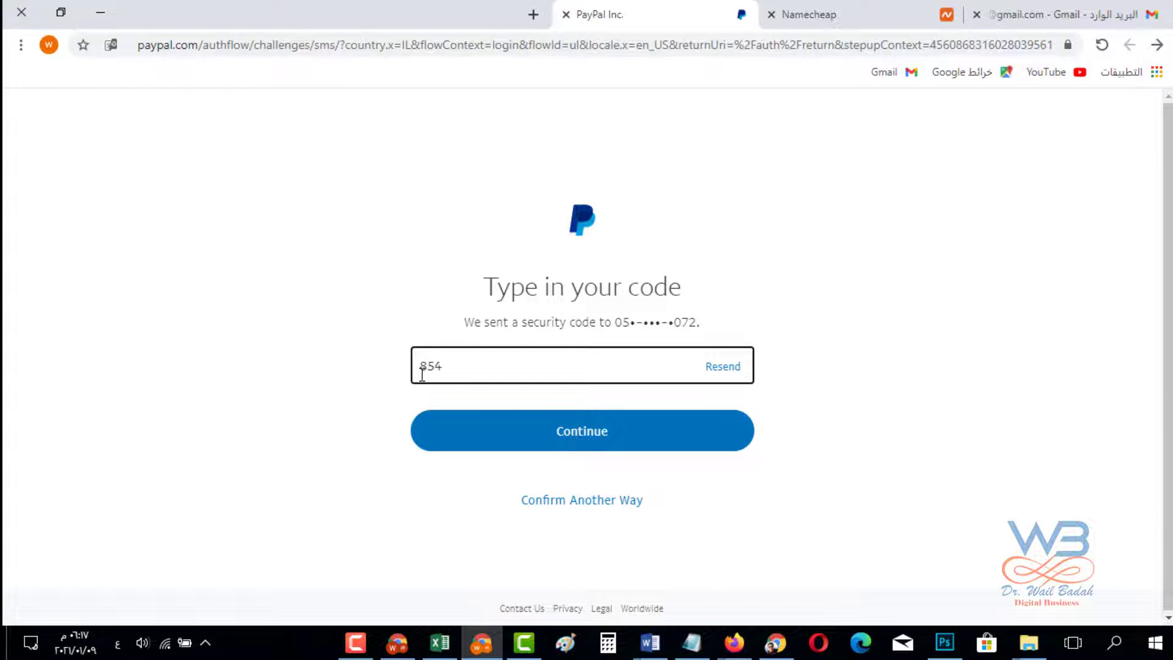
left_click(550, 437)
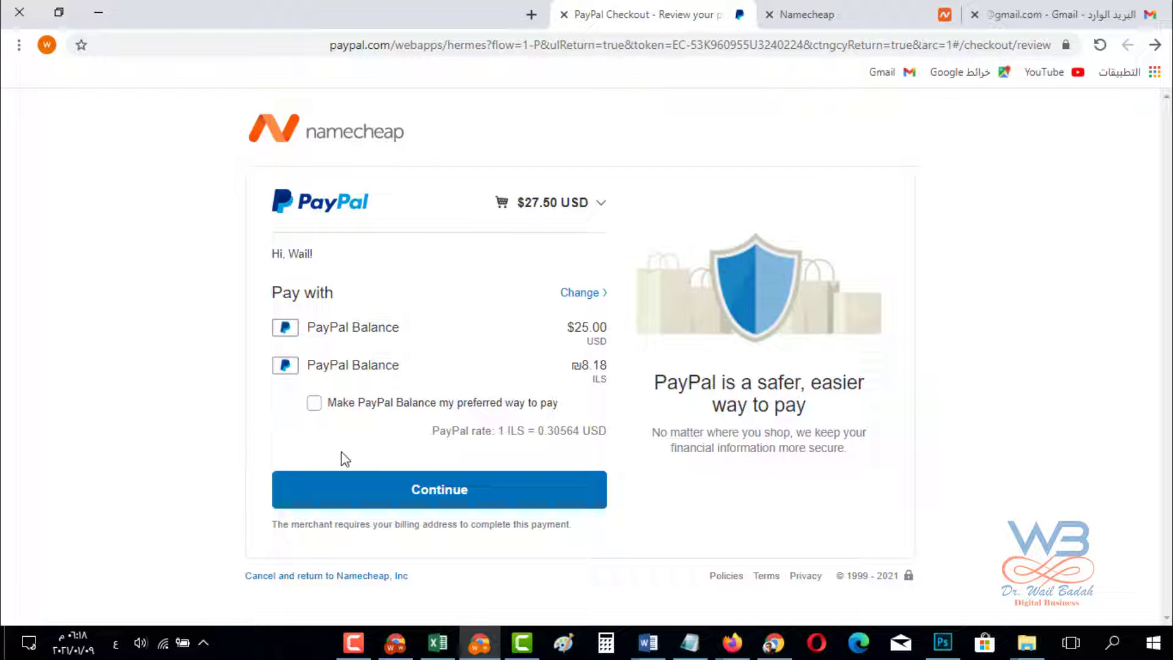
Step: Approve the $27.50 payment from the PayPal balance
left_click(432, 490)
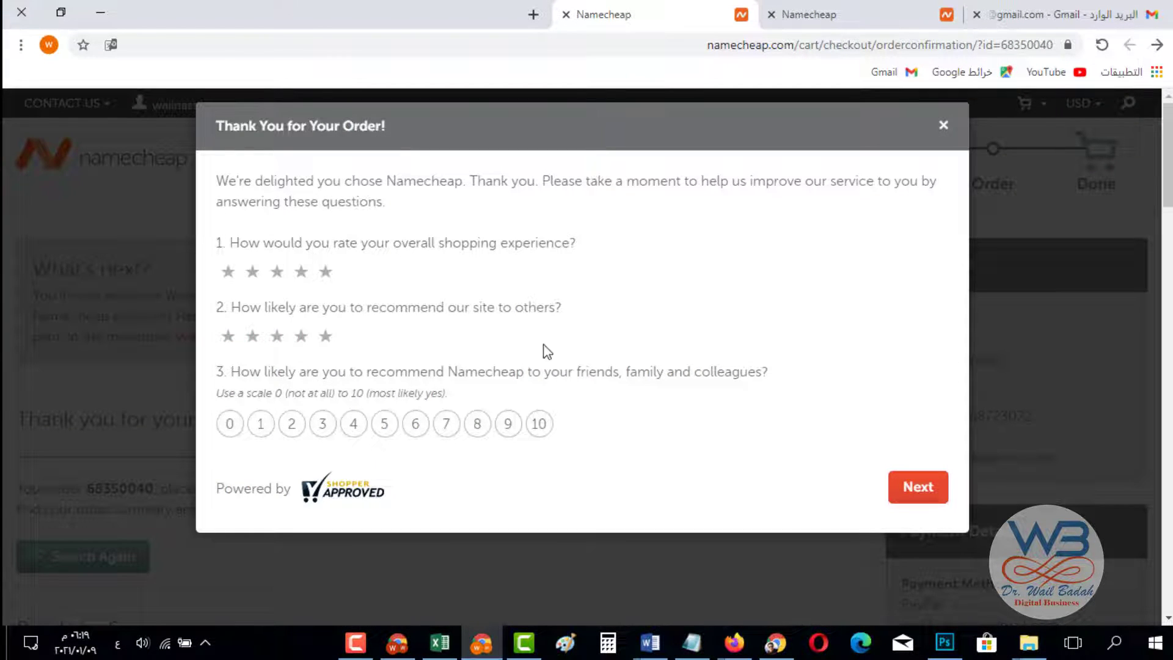
Step: Close the thank-you survey and look over the order's address block and items
left_click(943, 125)
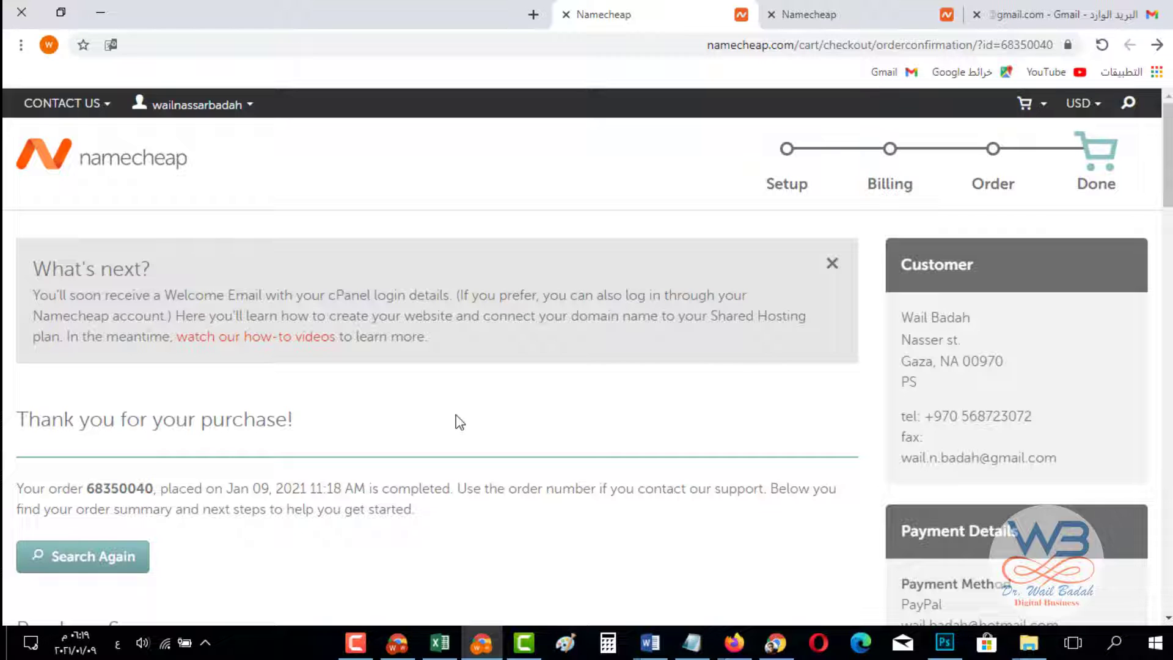
left_click_drag(898, 317, 929, 458)
scroll(586, 356, "down", 5)
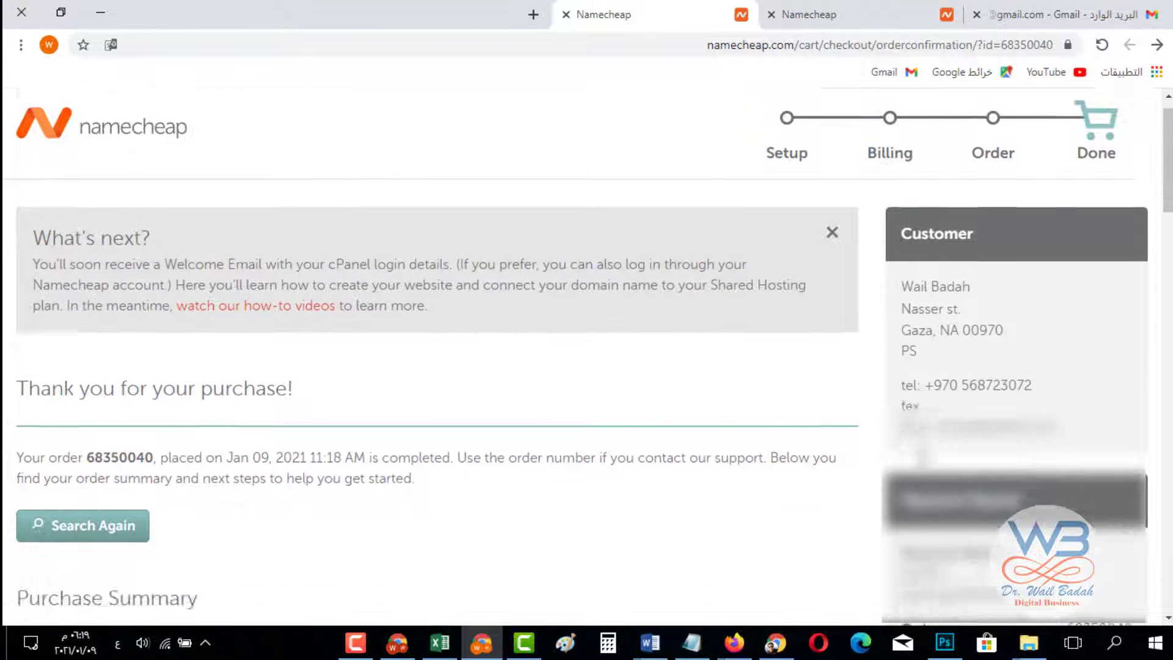
scroll(1024, 504, "down", 5)
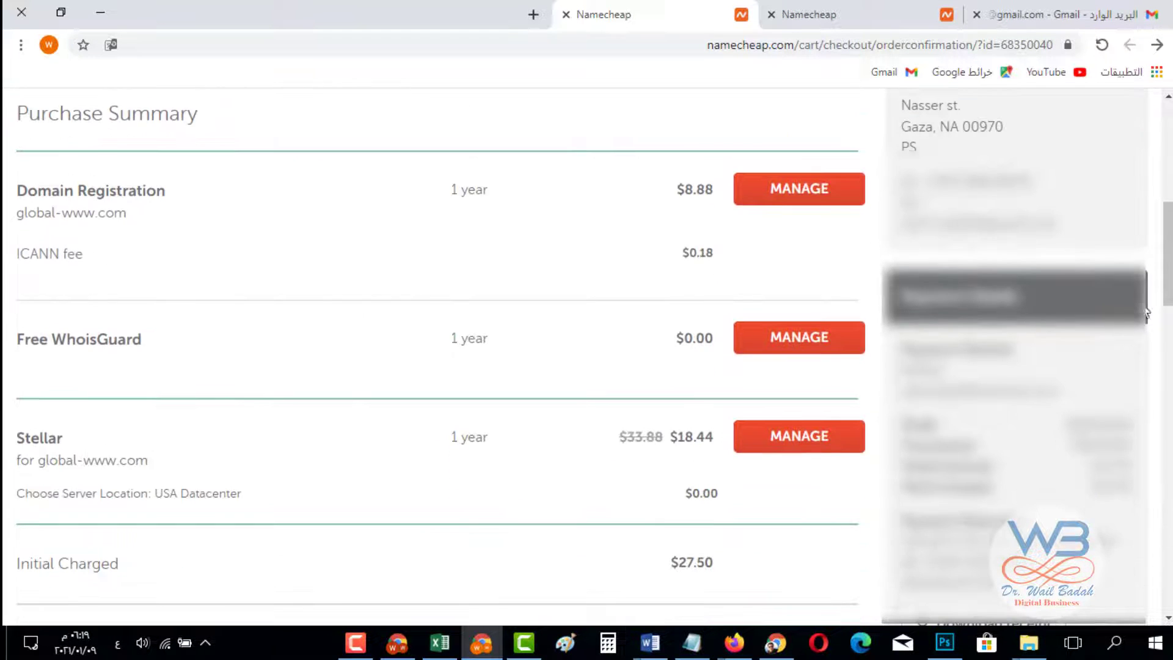
scroll(1026, 329, "up", 1)
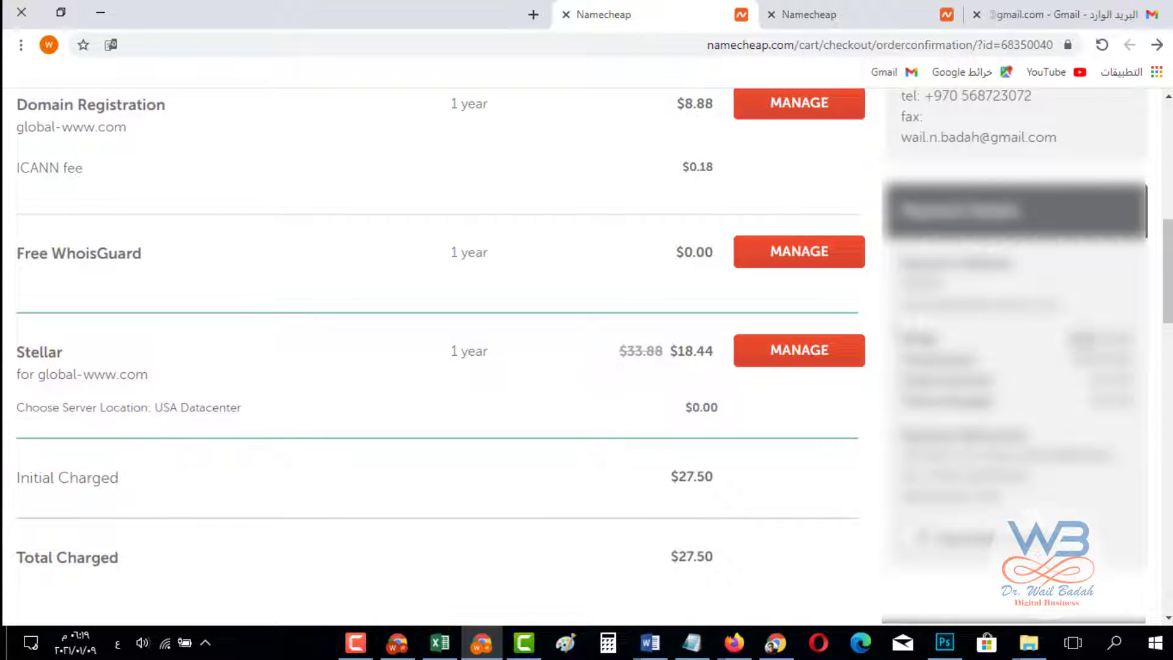
Step: Check the payment detail values and download the order receipt as a PDF
double_click(1100, 339)
double_click(1099, 360)
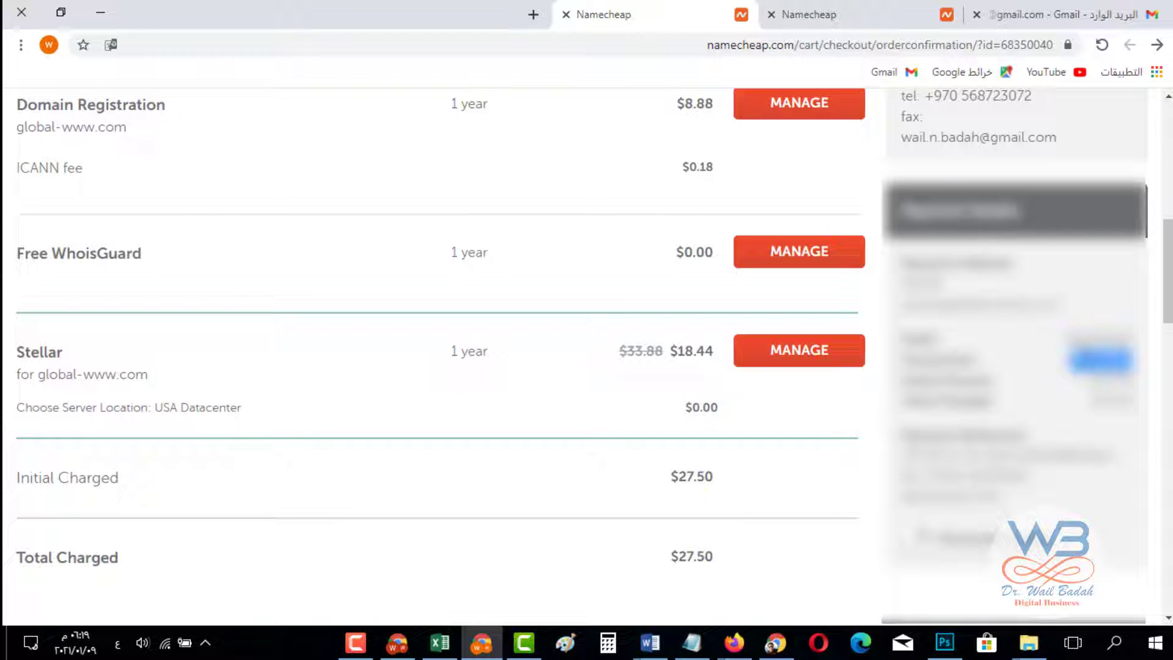
double_click(1112, 380)
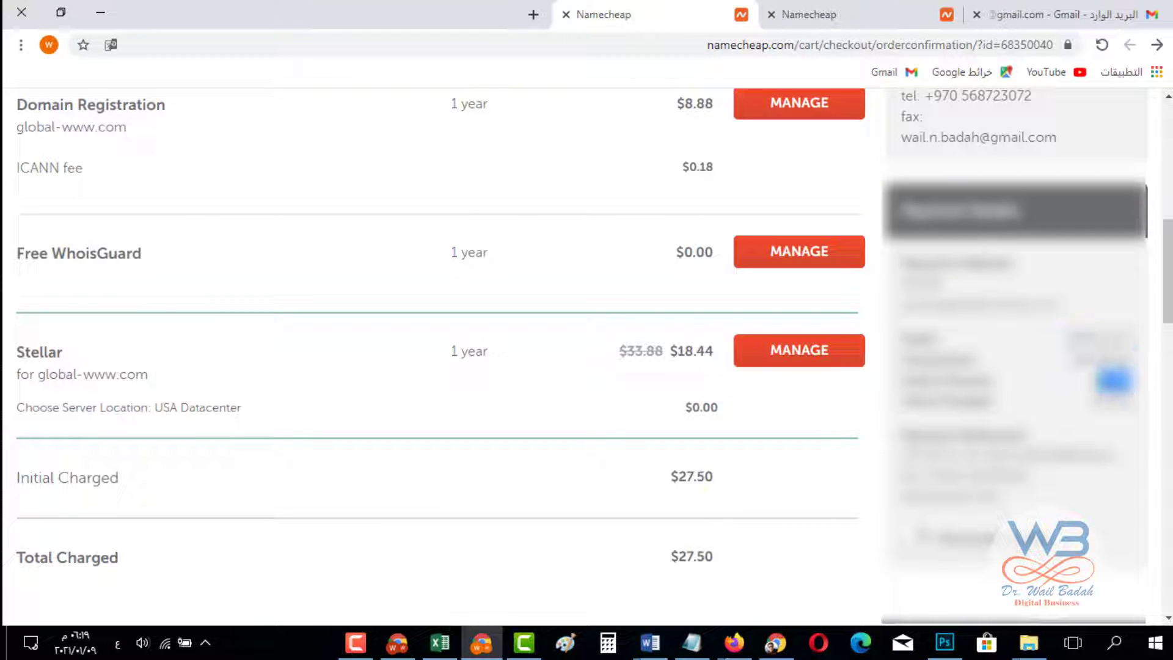
double_click(1112, 401)
left_click(1043, 406)
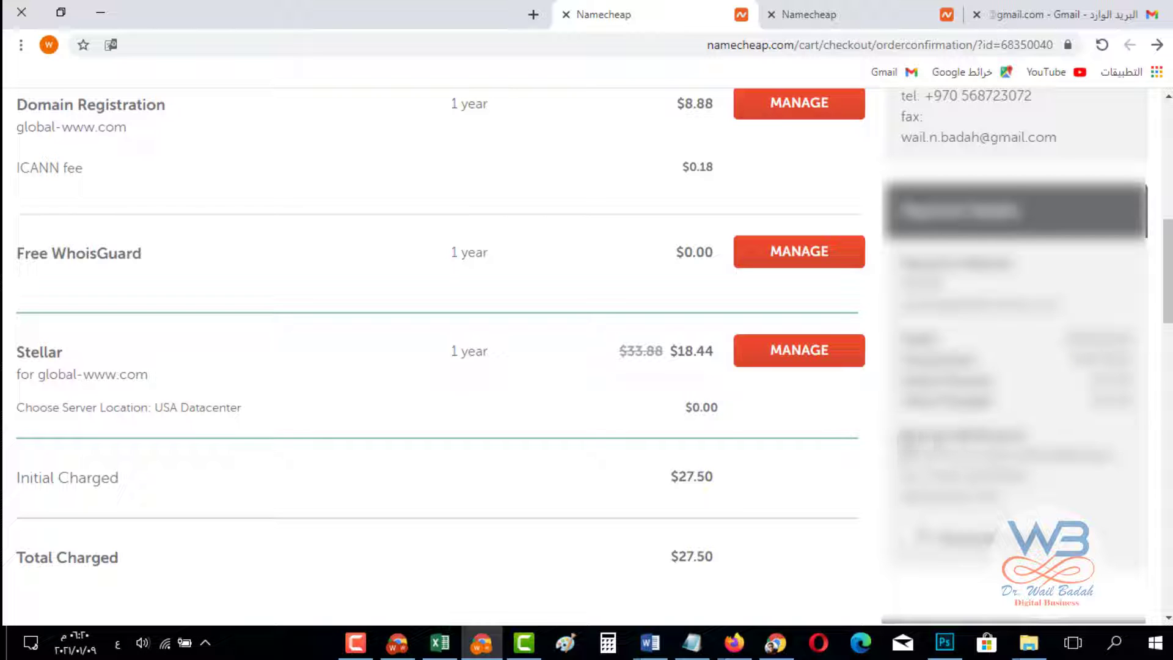
left_click(953, 537)
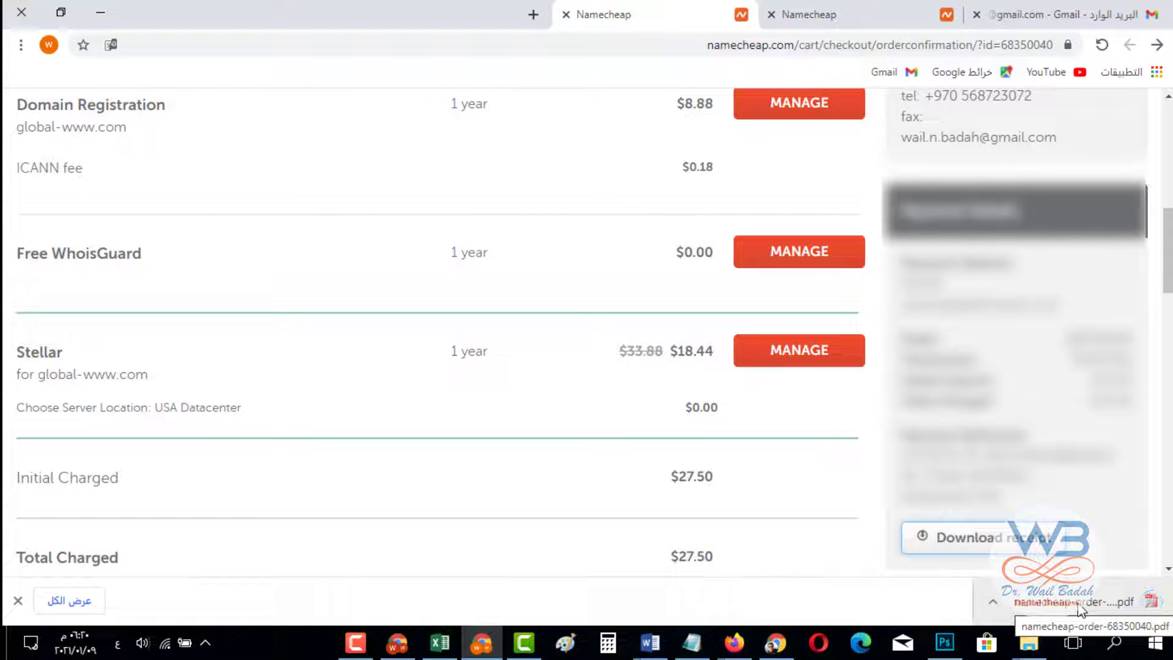
Step: Open the downloaded receipt PDF in Free PDF Reader and scroll through it
left_click(1078, 605)
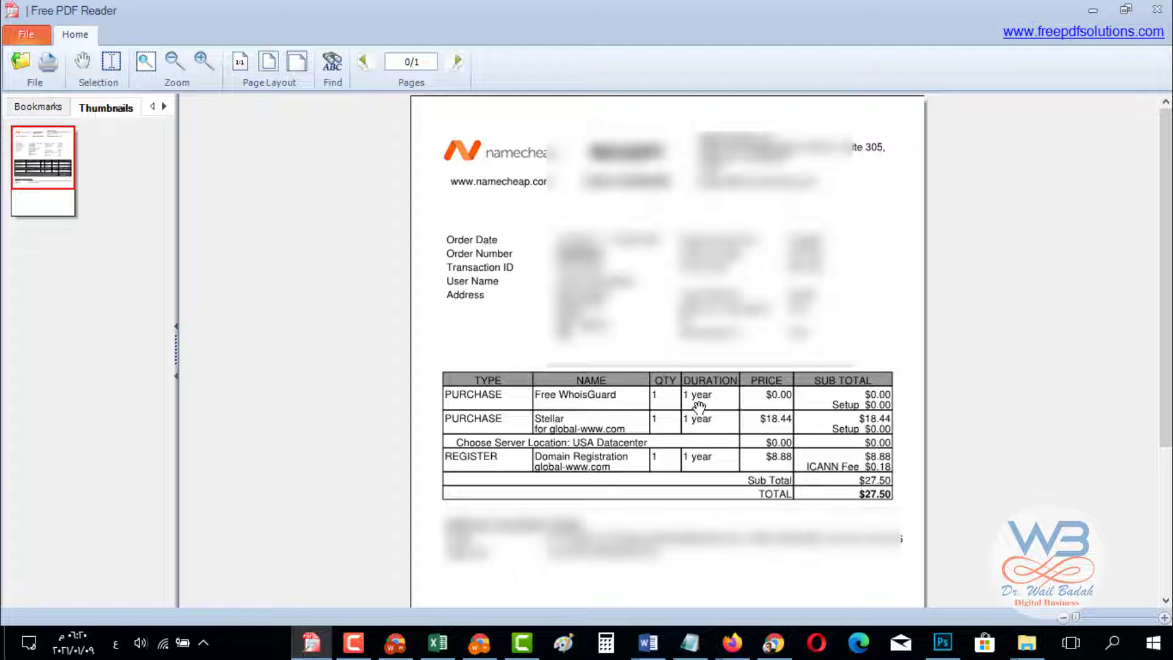
scroll(880, 427, "down", 1)
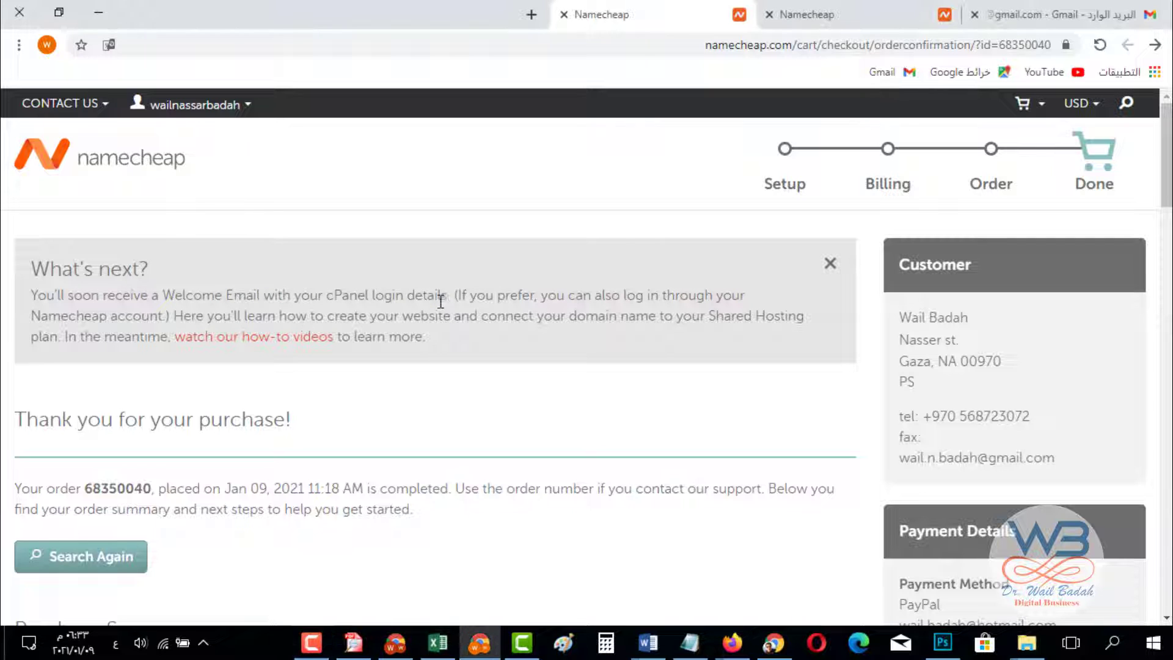
left_click_drag(448, 302, 329, 298)
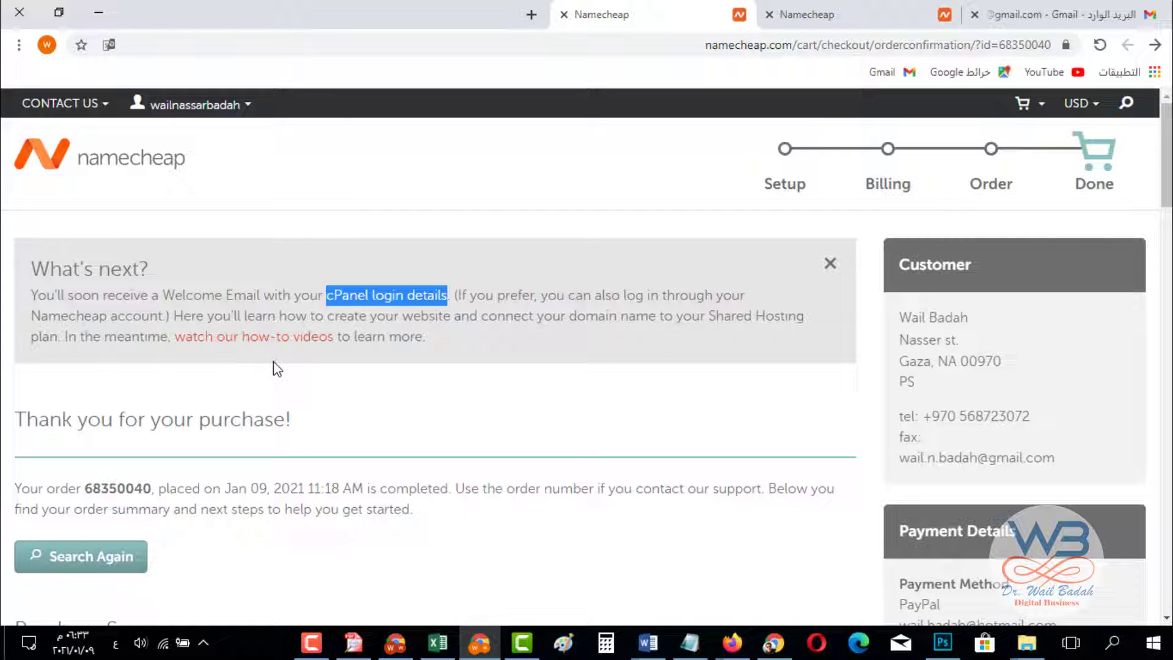
left_click(273, 369)
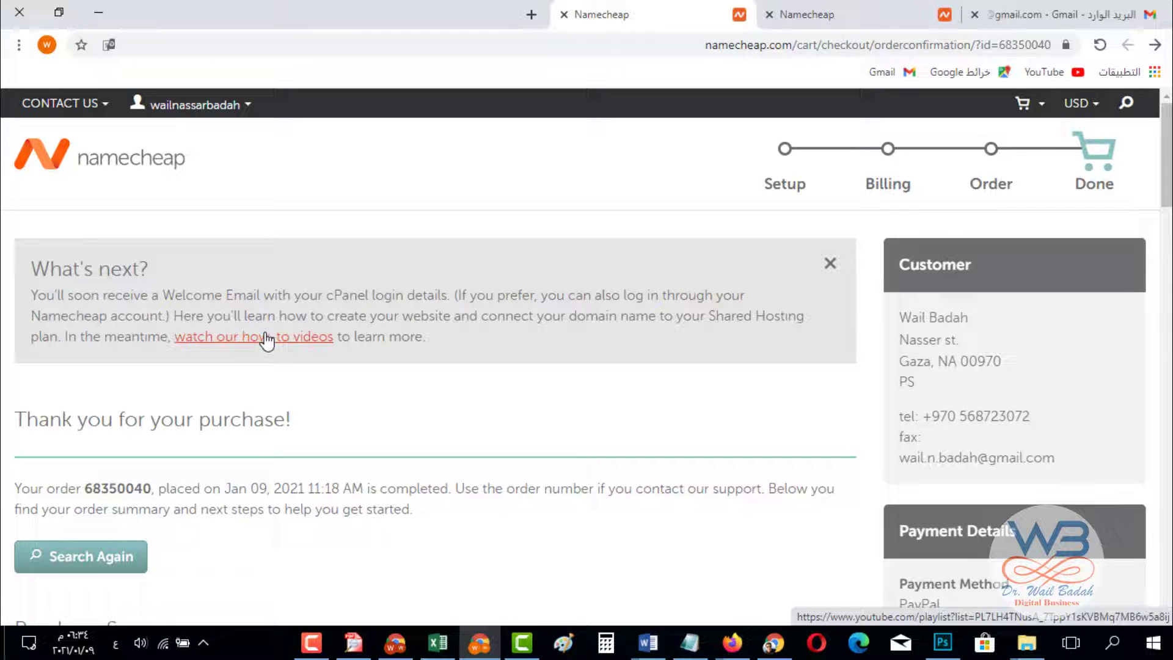
triple_click(175, 421)
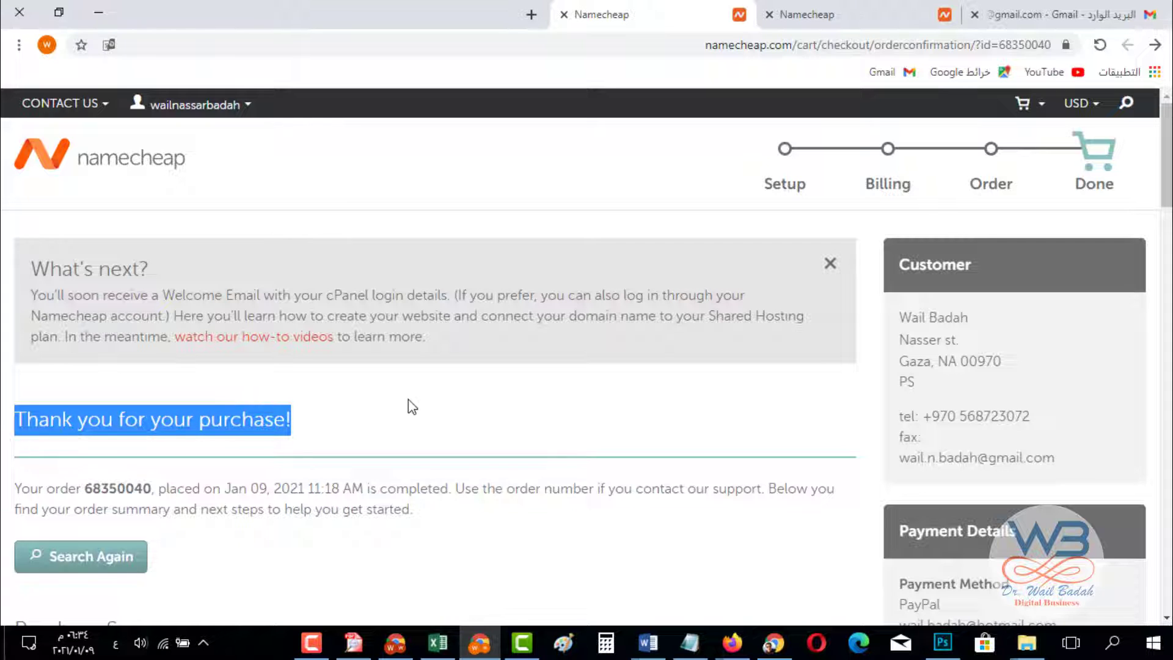
scroll(409, 408, "down", 1)
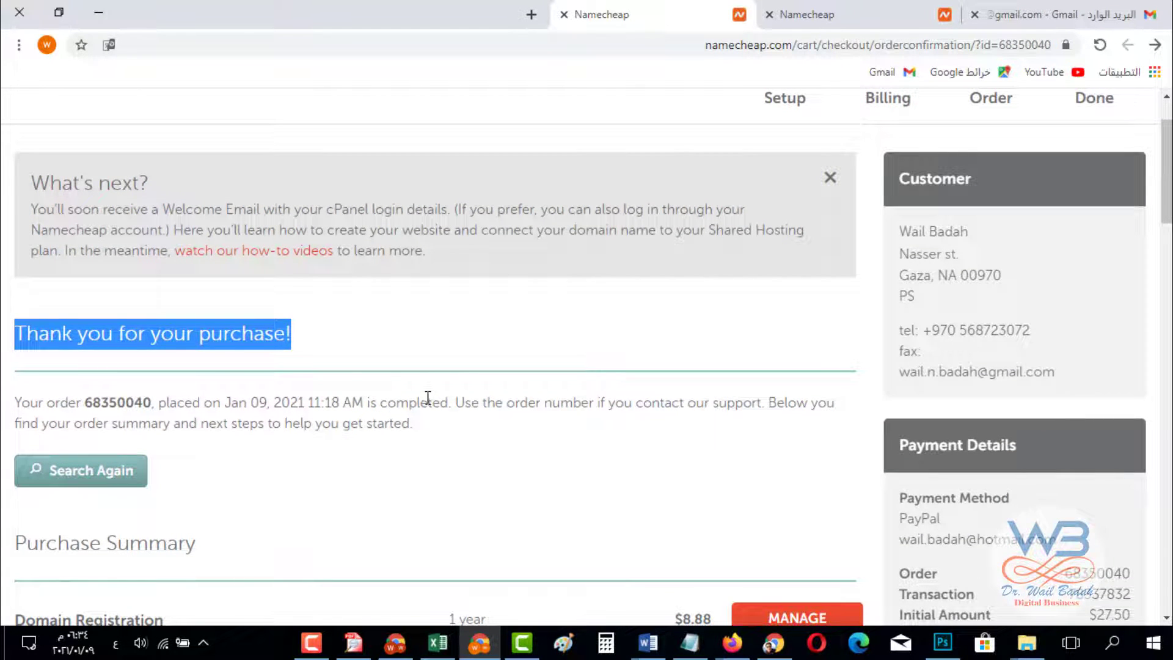
scroll(428, 397, "down", 1)
left_click(102, 319)
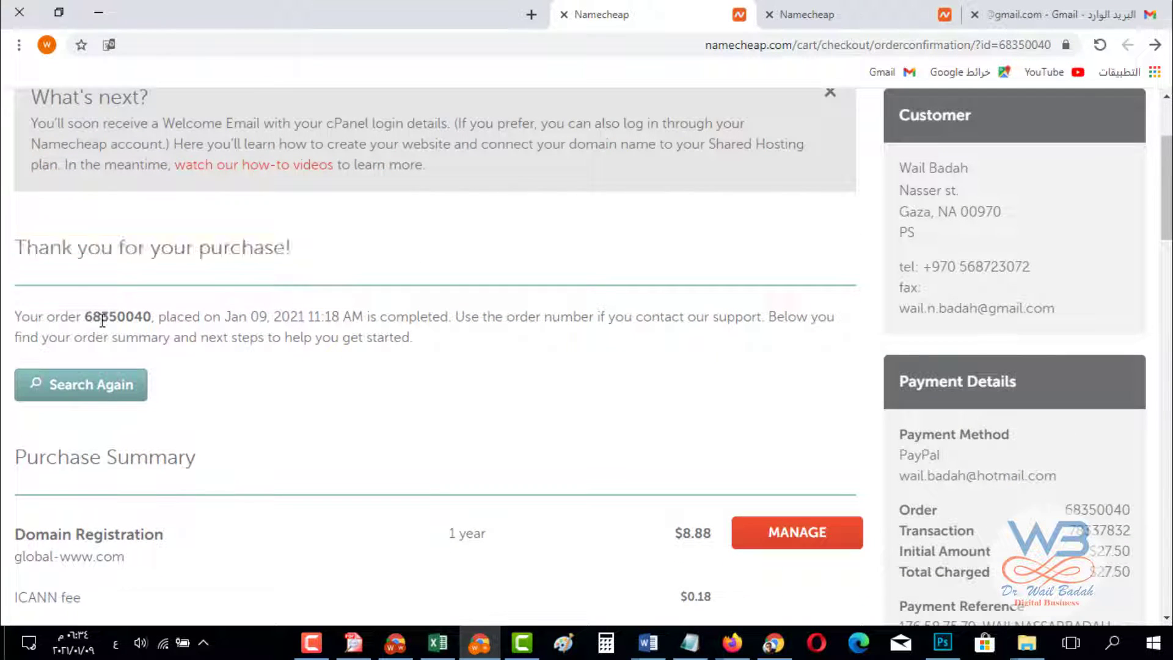
double_click(102, 319)
left_click(239, 381)
left_click_drag(250, 316, 352, 317)
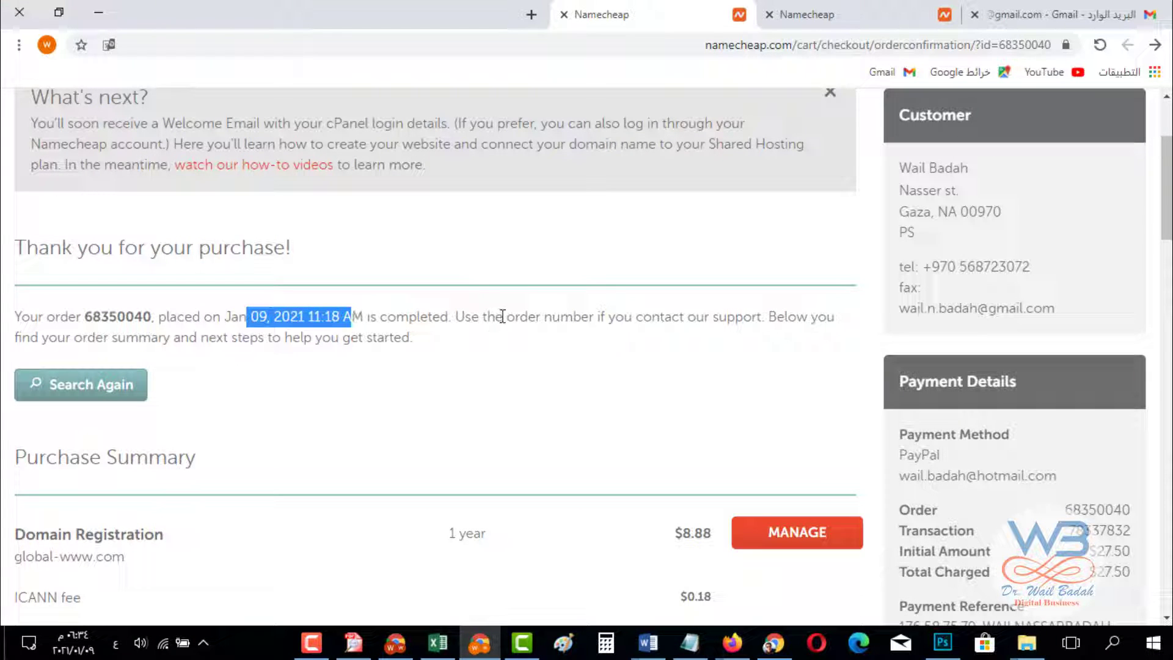
scroll(369, 280, "down", 2)
triple_click(369, 280)
scroll(369, 279, "down", 1)
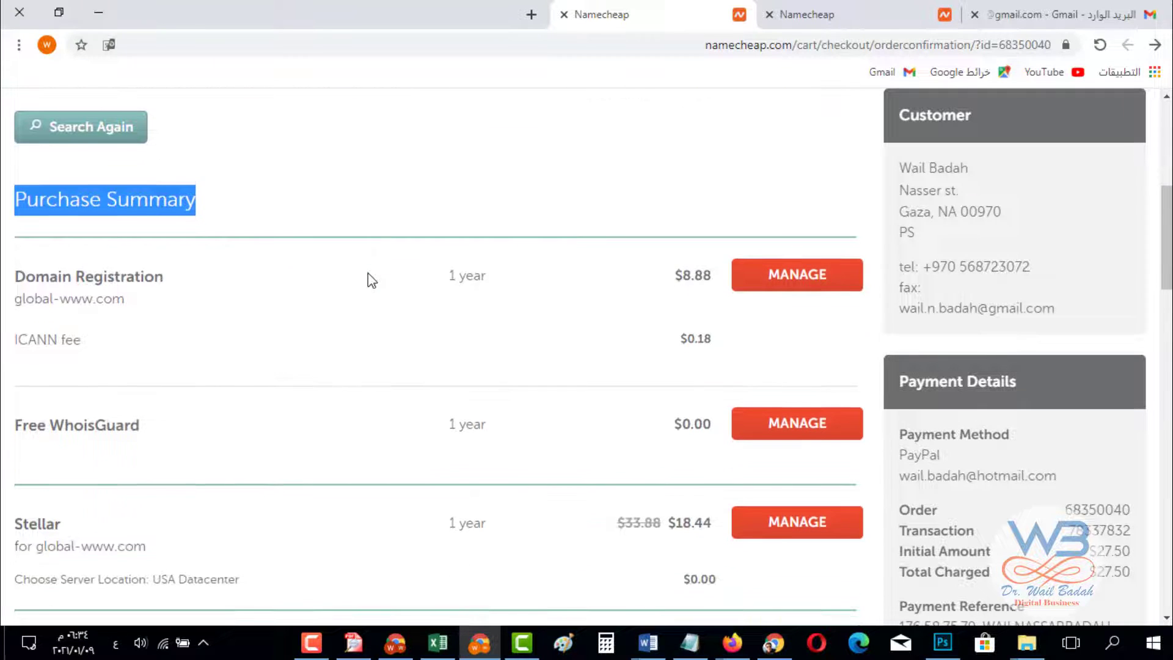
triple_click(72, 278)
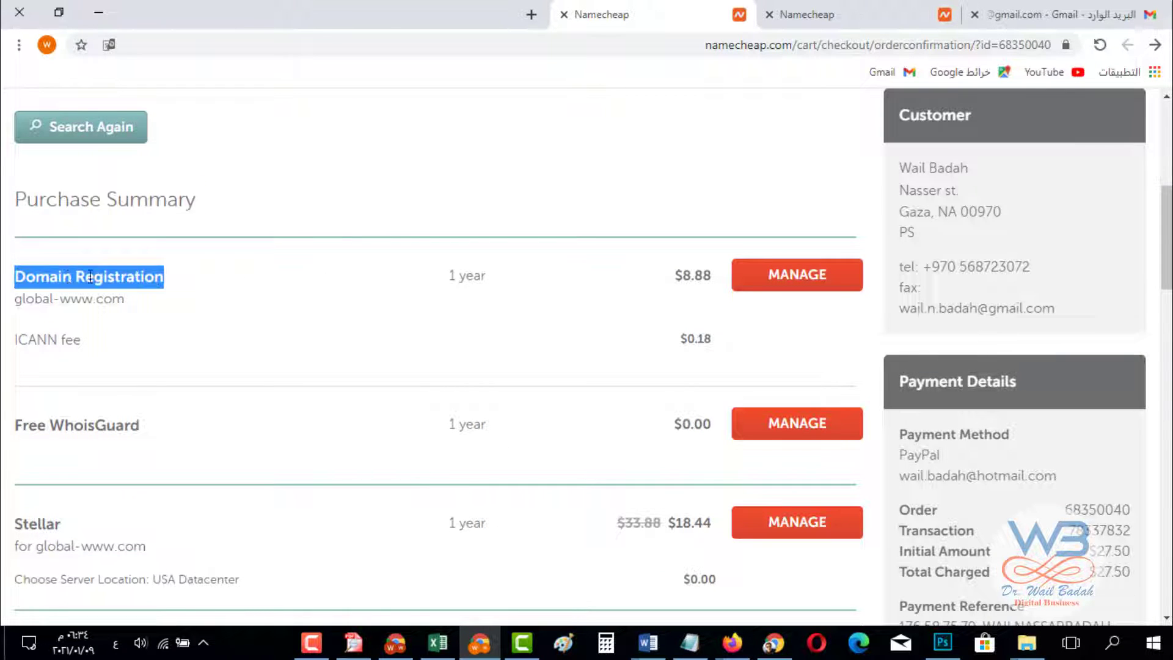
triple_click(699, 276)
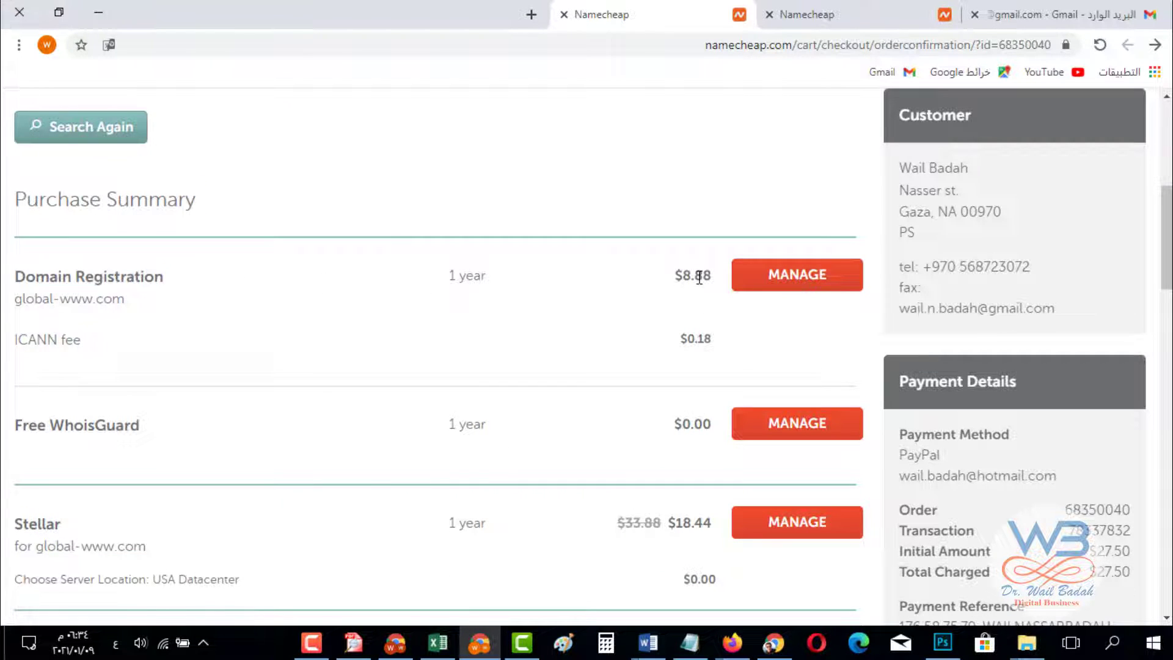
left_click(382, 313)
scroll(155, 279, "down", 1)
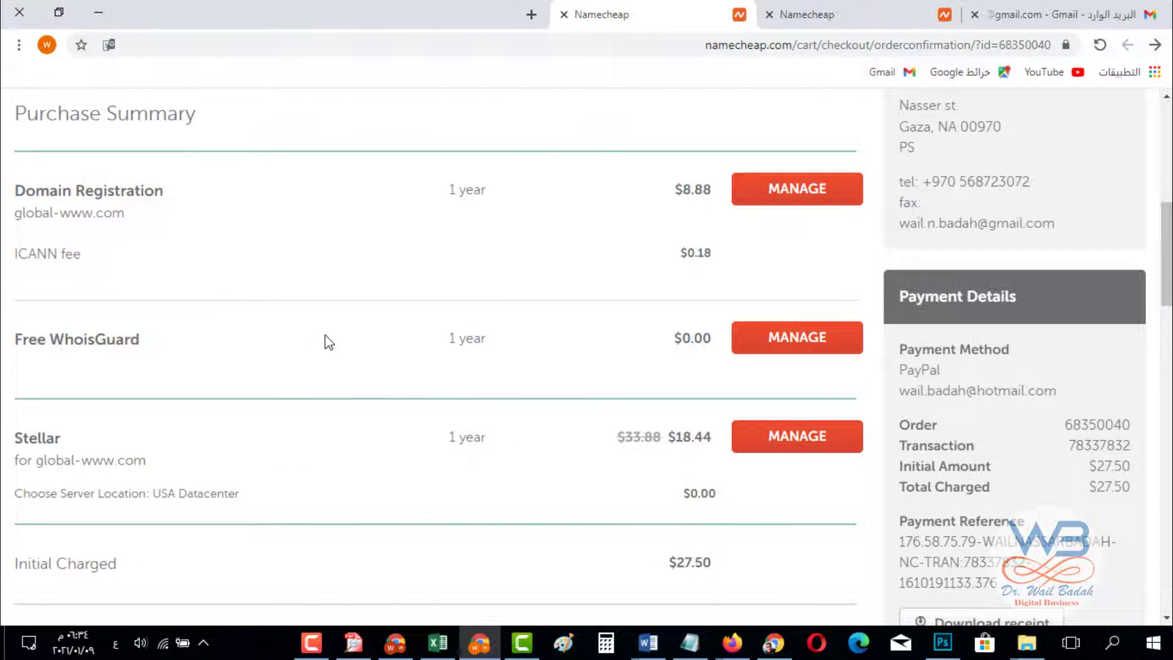
scroll(19, 439, "down", 1)
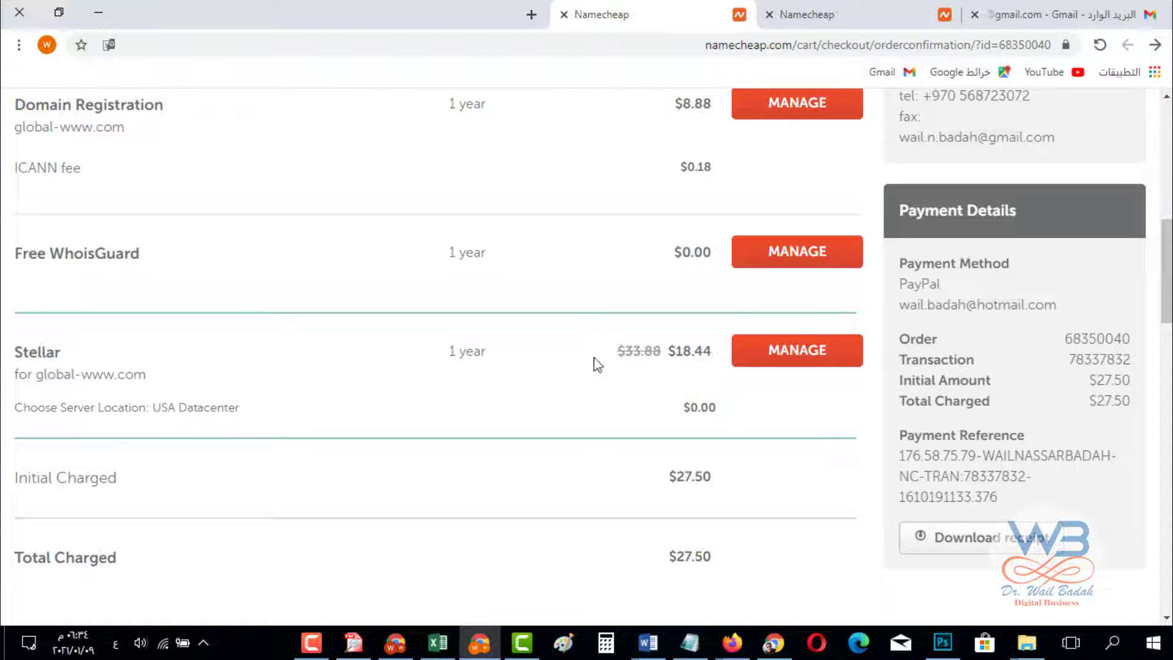
triple_click(475, 345)
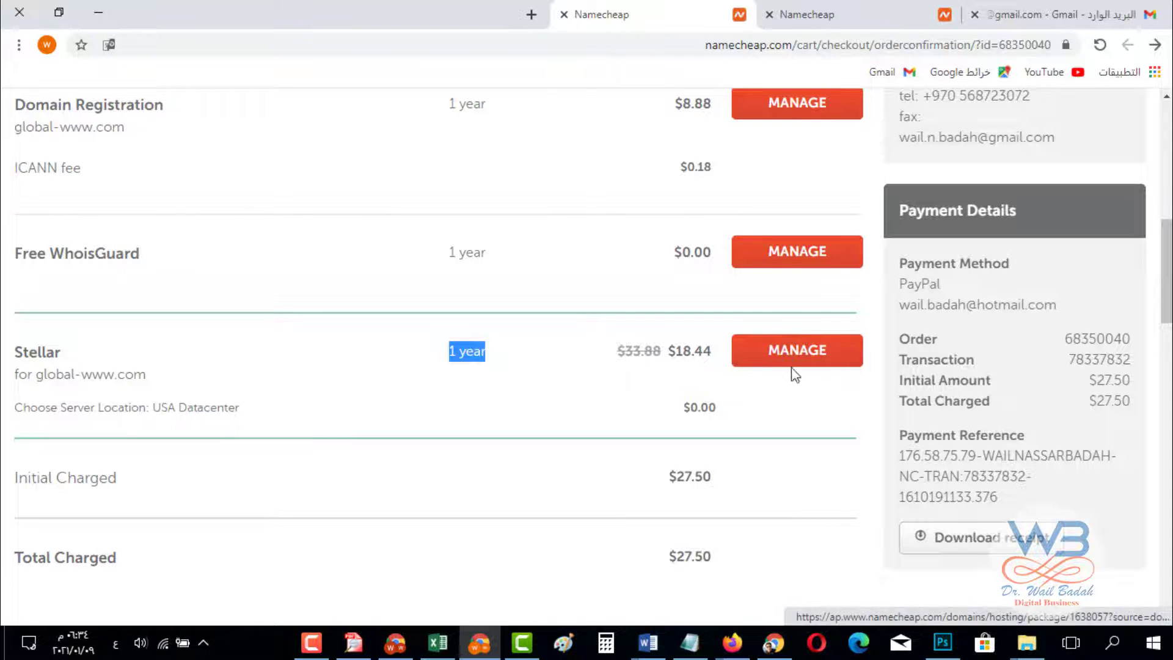
scroll(537, 416, "down", 1)
scroll(552, 421, "down", 2)
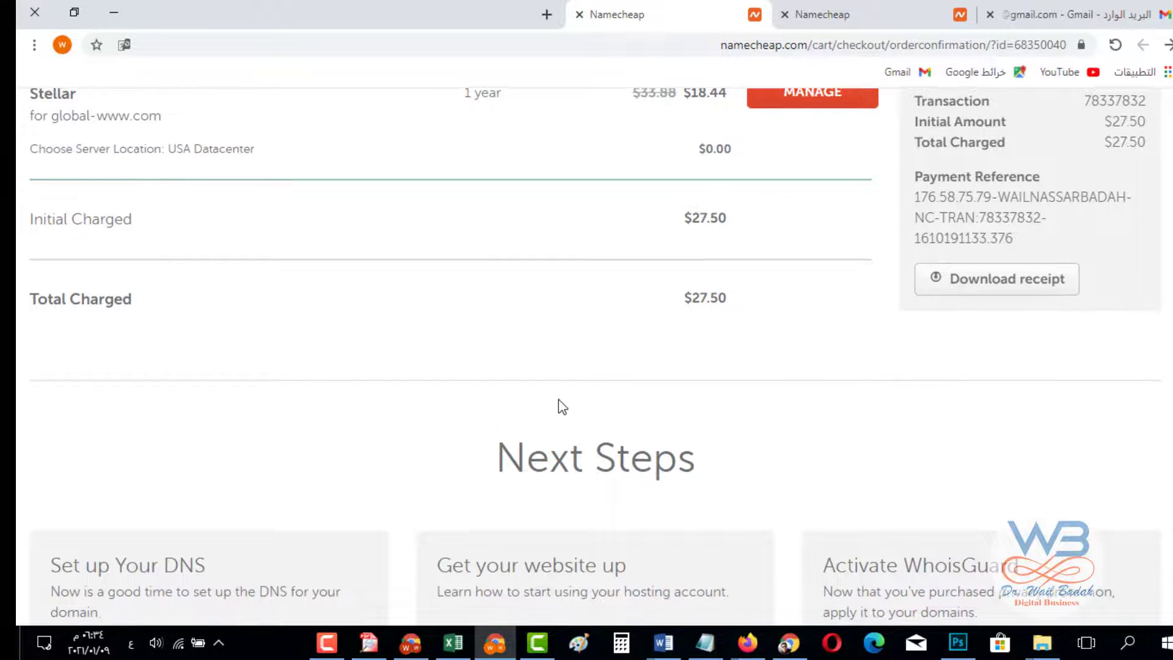
scroll(558, 405, "down", 3)
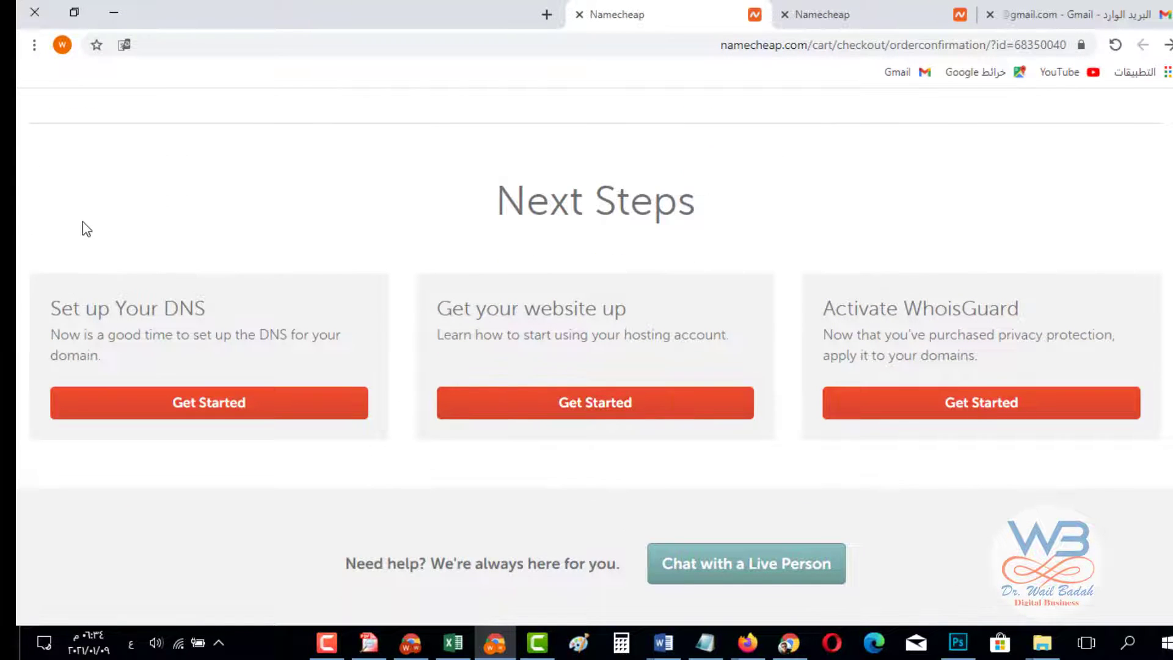
triple_click(562, 205)
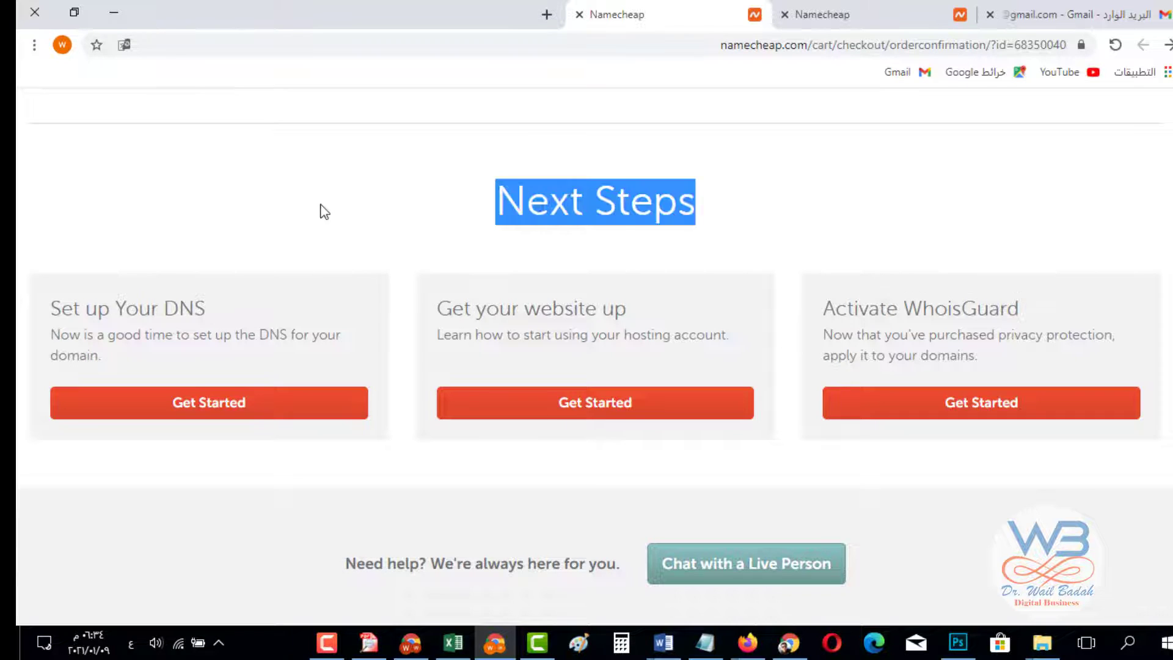
left_click(322, 210)
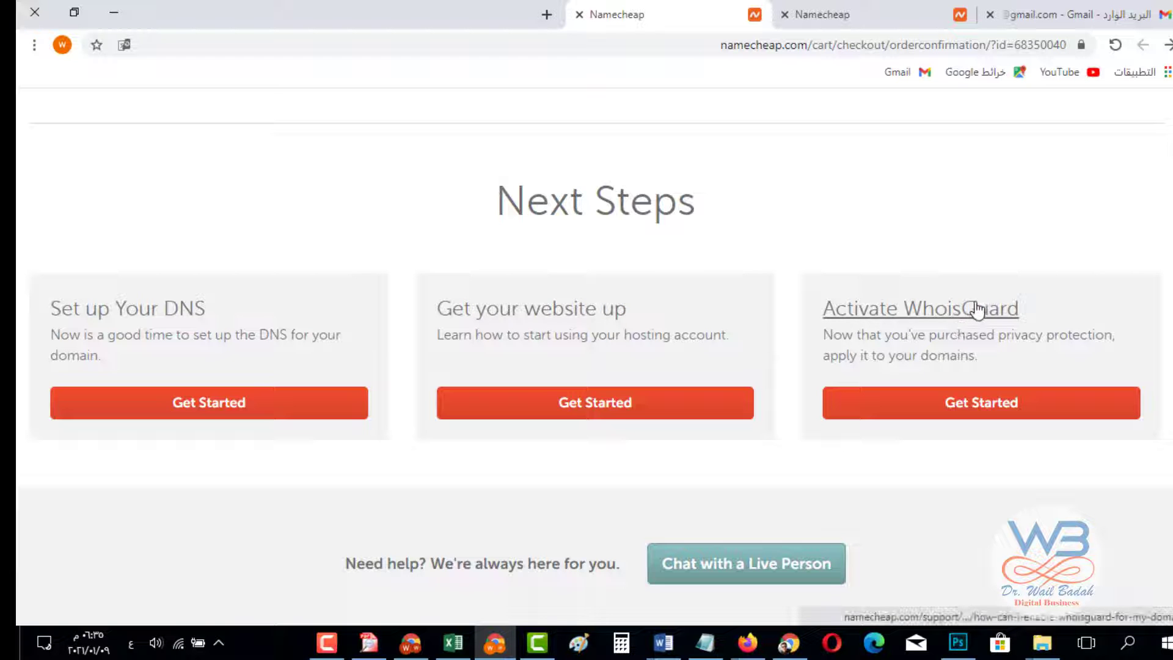
scroll(941, 264, "down", 1)
scroll(941, 264, "down", 4)
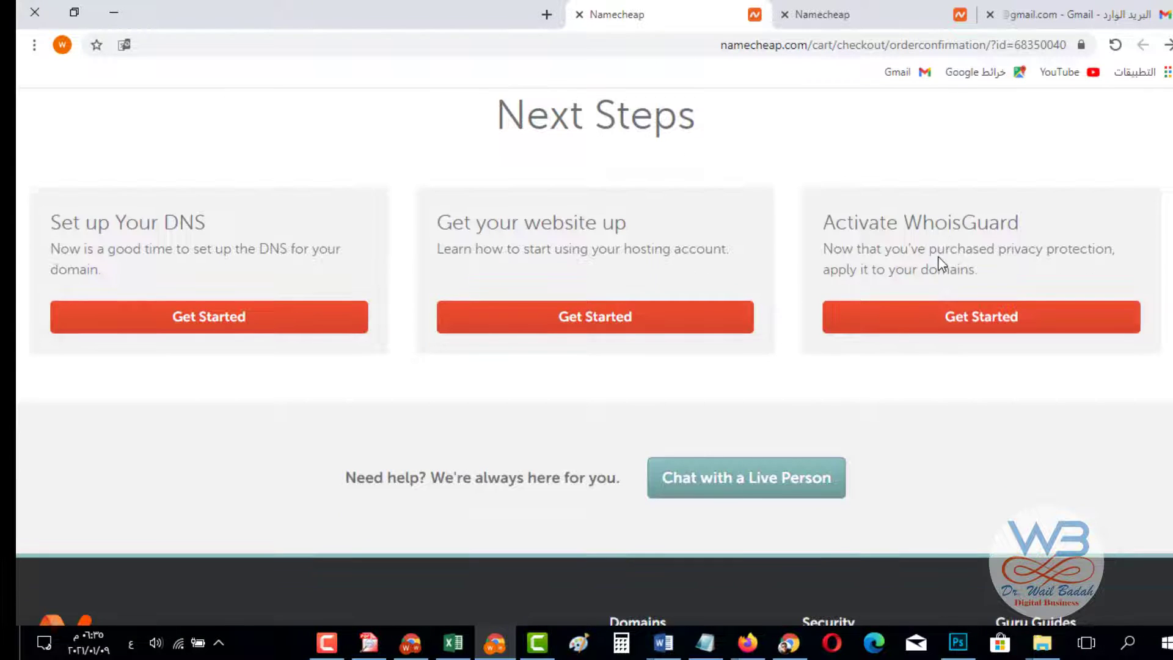
scroll(925, 275, "up", 7)
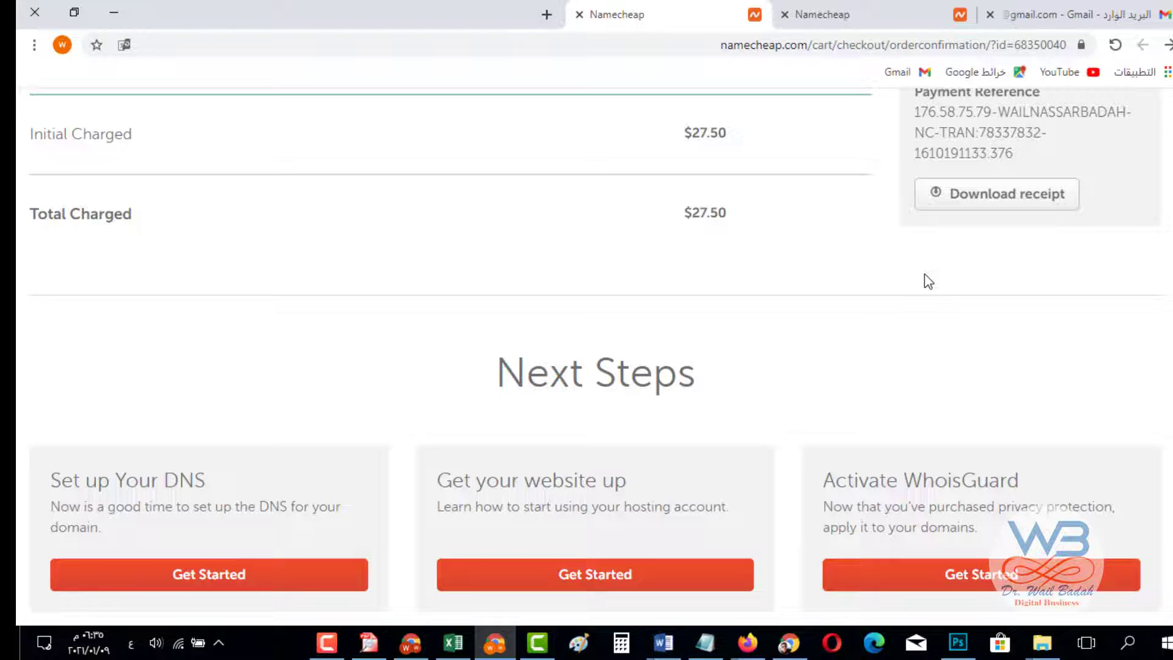
scroll(125, 177, "up", 10)
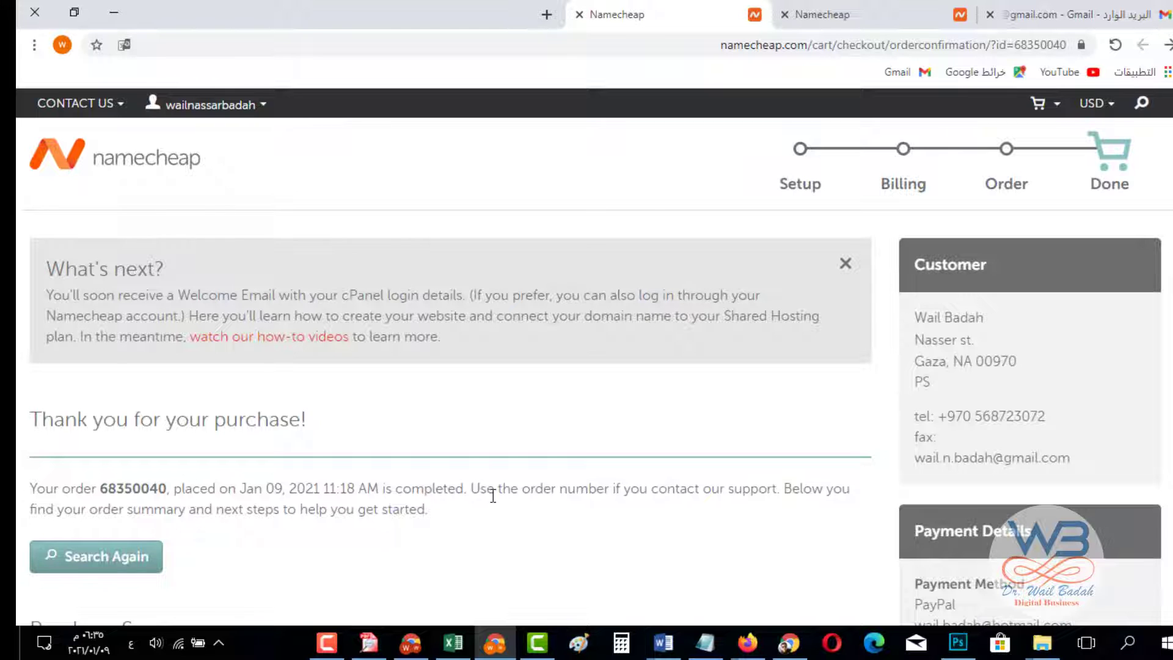
Step: Switch to Gmail and check the signed-in account's e-mail in the account panel
left_click(406, 646)
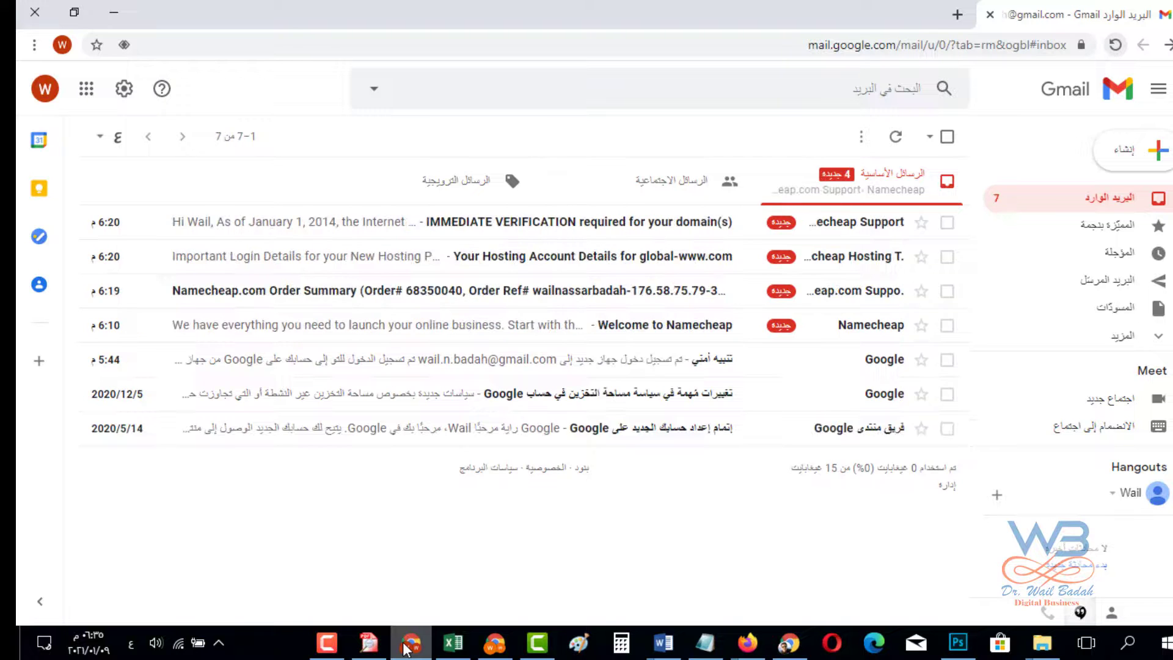
left_click(43, 93)
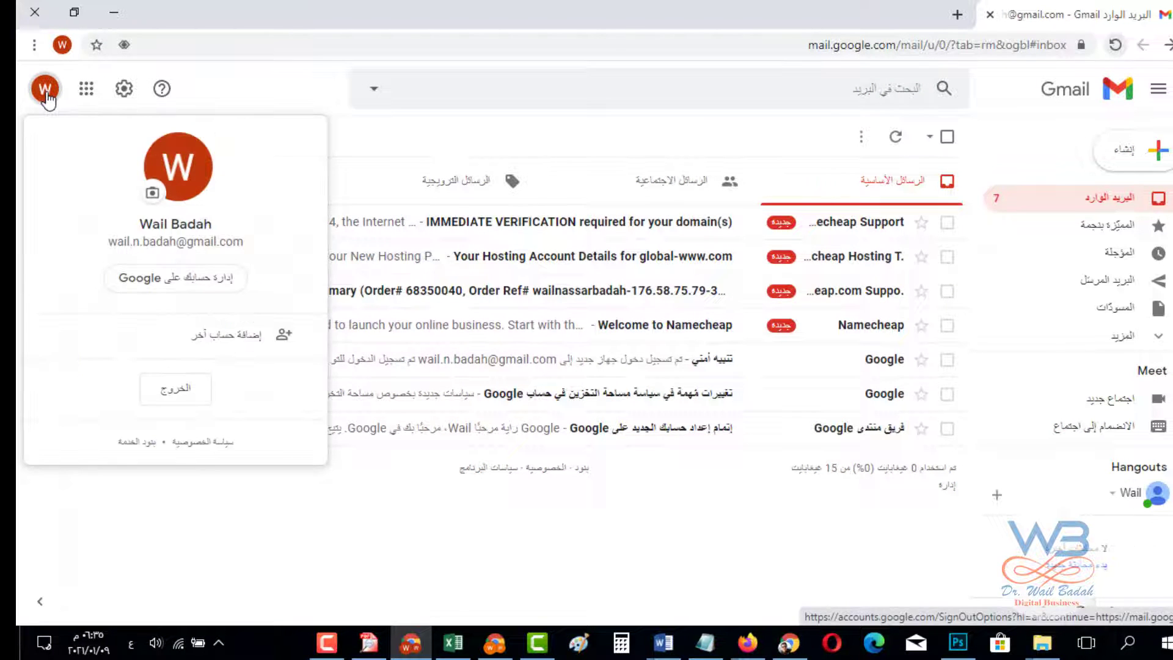
triple_click(133, 242)
left_click(152, 553)
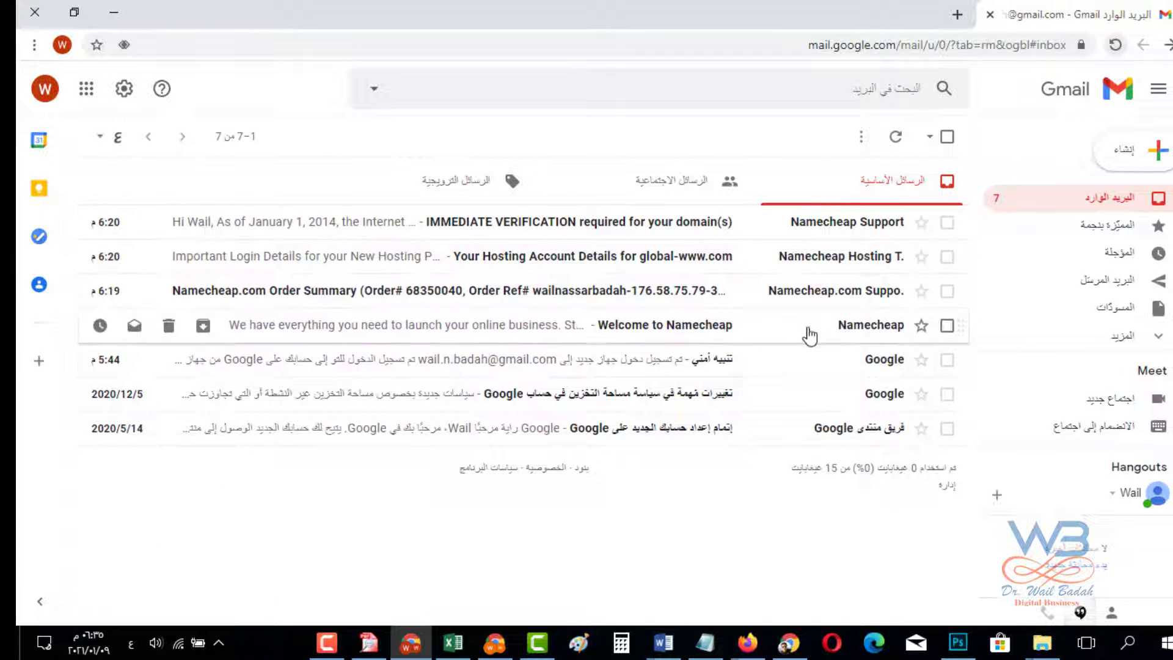
Step: Read the Welcome to Namecheap email, then open the Namecheap.com Order Summary email
left_click(863, 330)
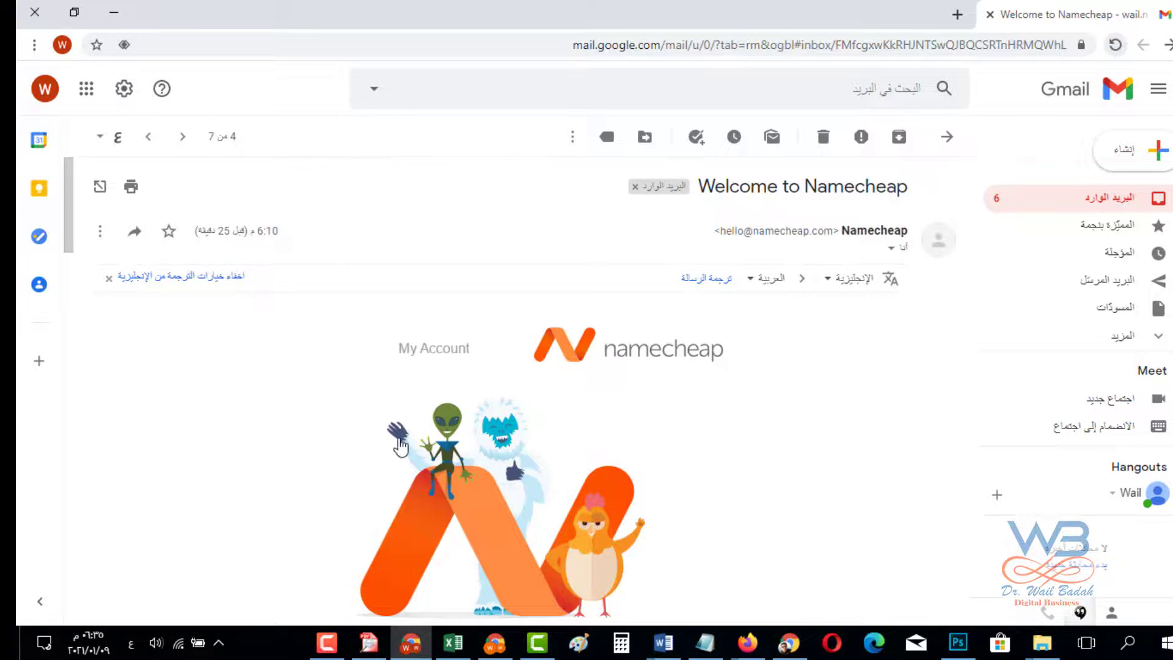
scroll(403, 447, "down", 5)
double_click(525, 452)
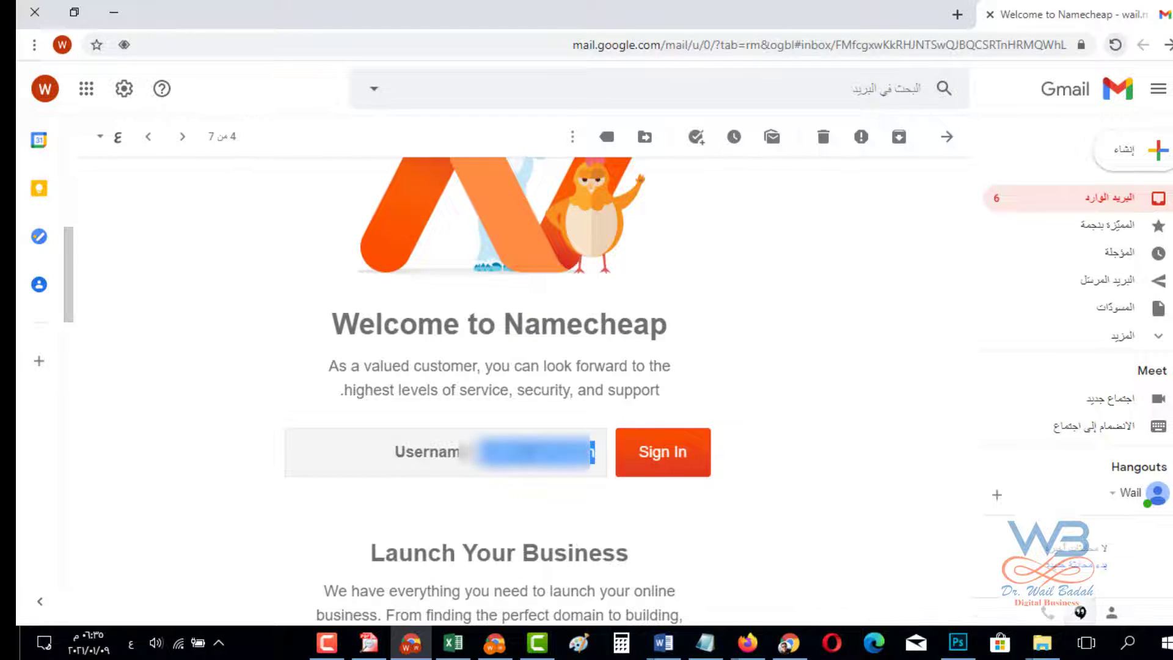
left_click(389, 461)
scroll(379, 464, "down", 1)
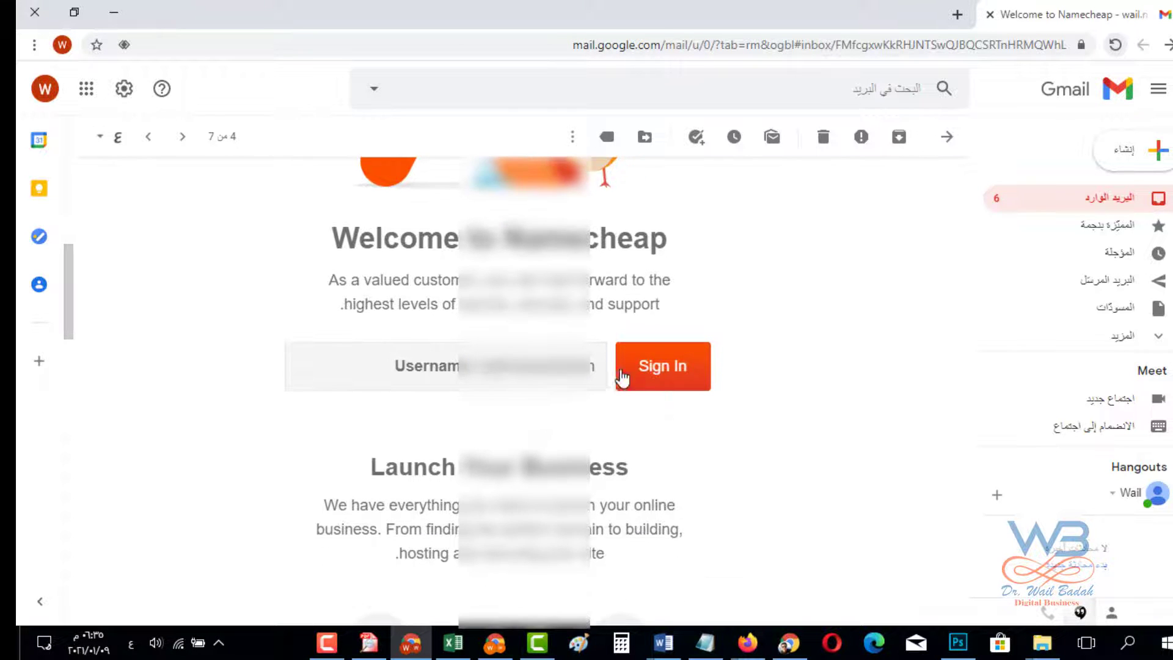
scroll(377, 489, "down", 5)
scroll(672, 360, "up", 5)
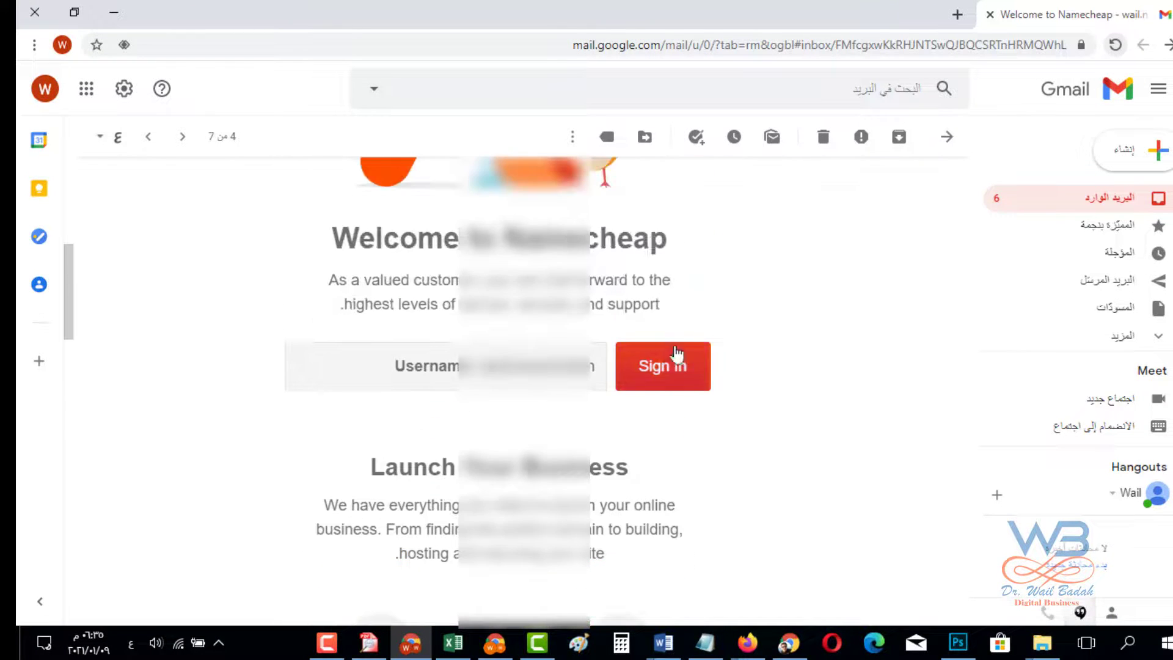
left_click(1093, 206)
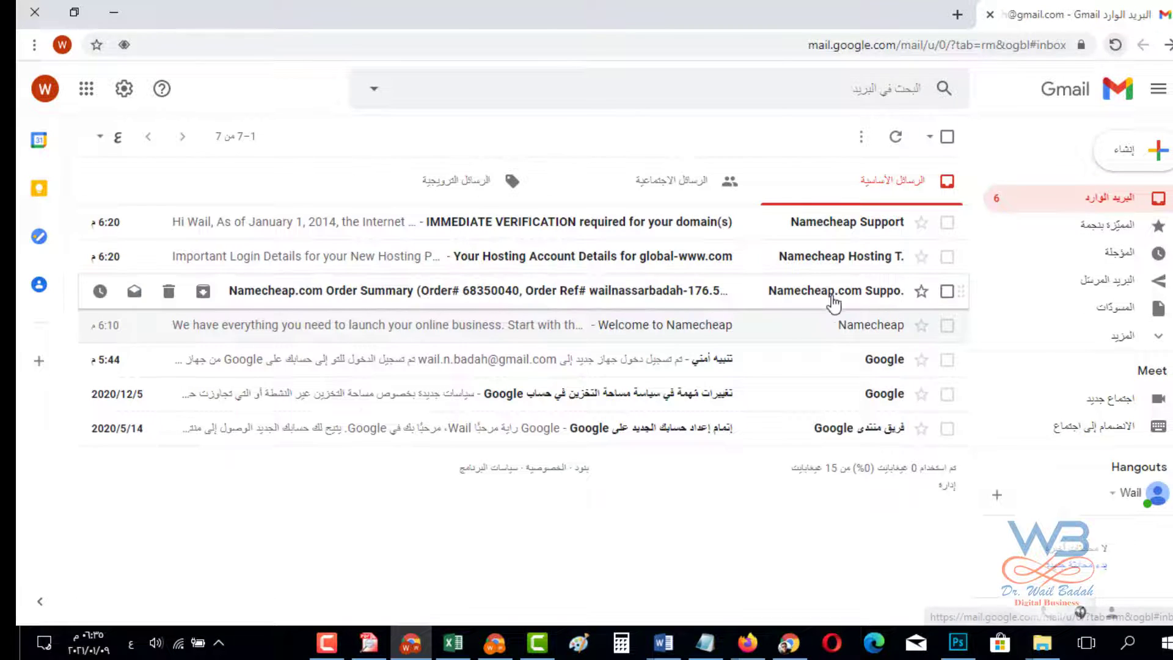
left_click(787, 292)
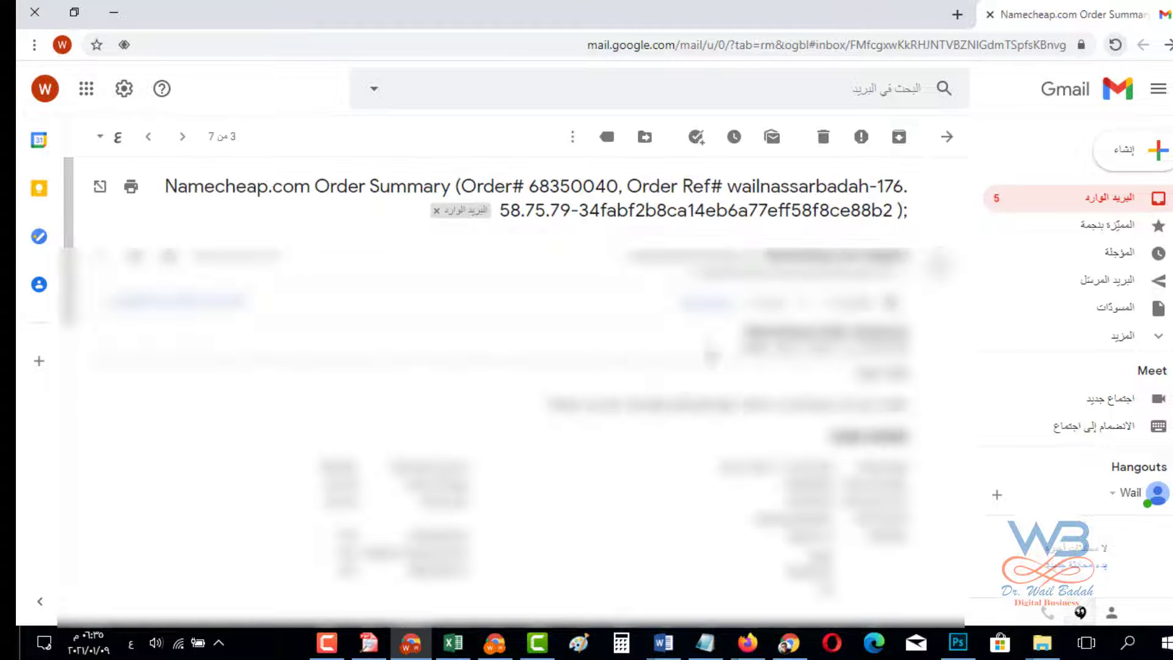
Step: Check the order summary lines and the $8.88 and $18.44 prices
left_click_drag(548, 403, 907, 405)
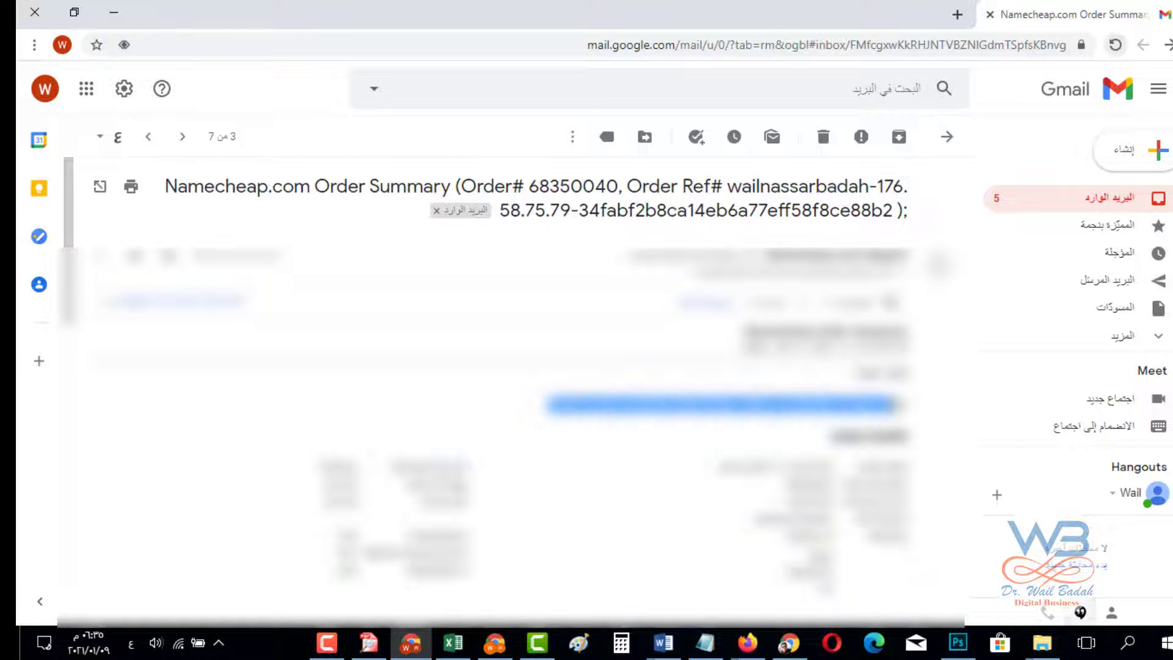
scroll(501, 367, "down", 1)
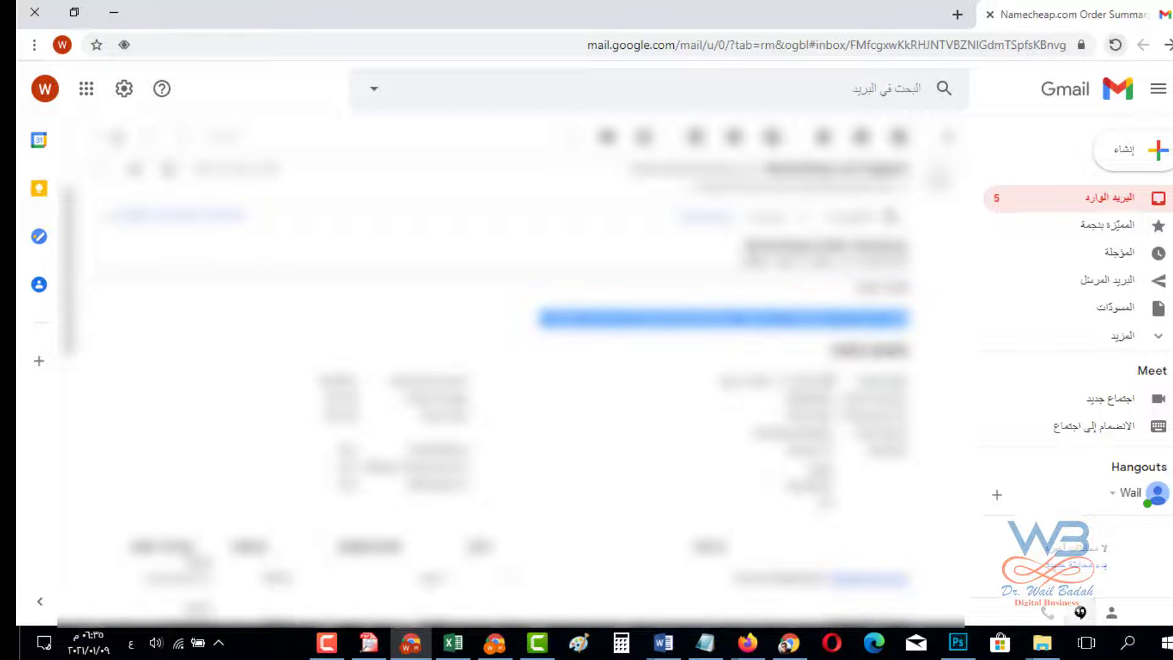
scroll(571, 403, "down", 1)
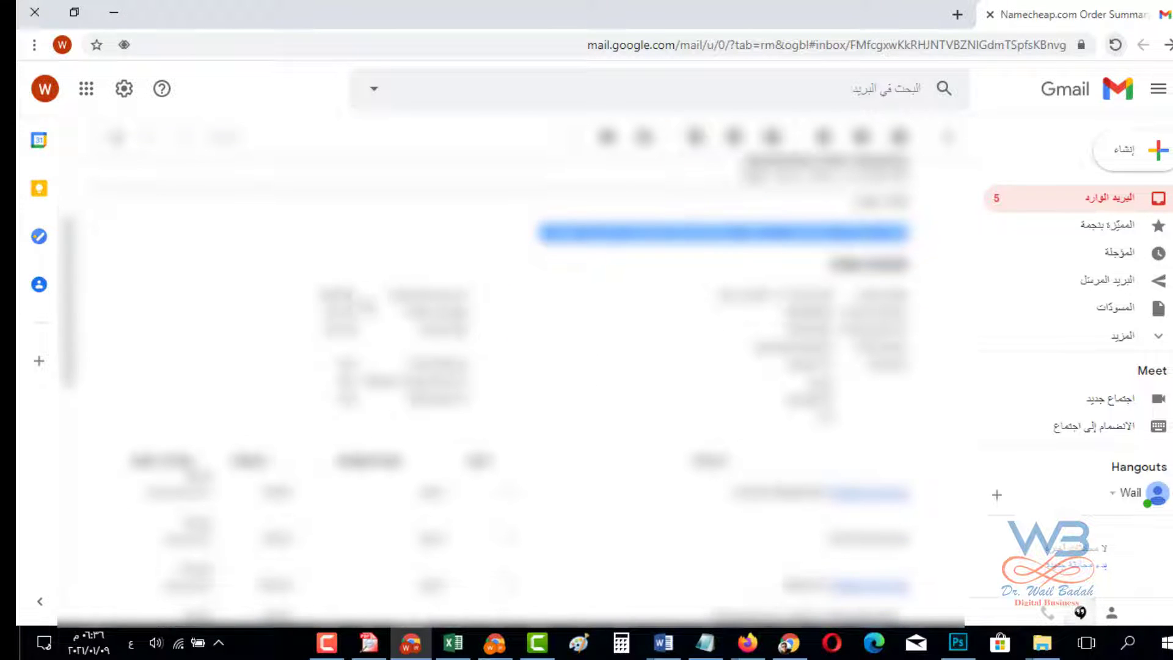
scroll(732, 385, "down", 2)
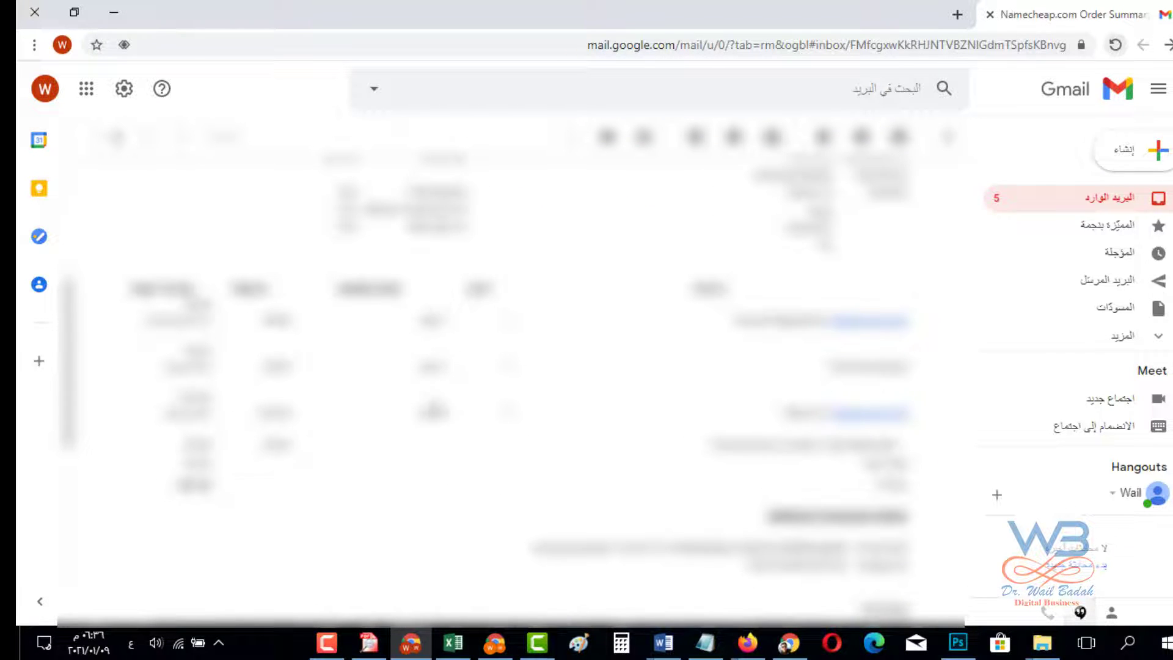
double_click(278, 318)
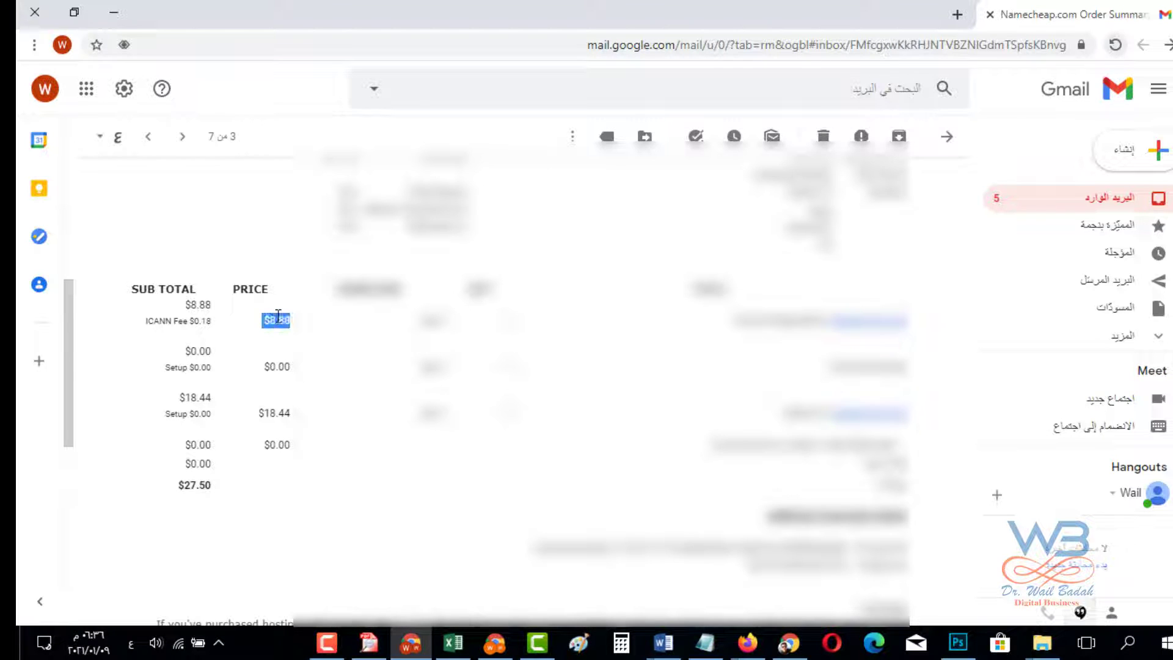
double_click(279, 412)
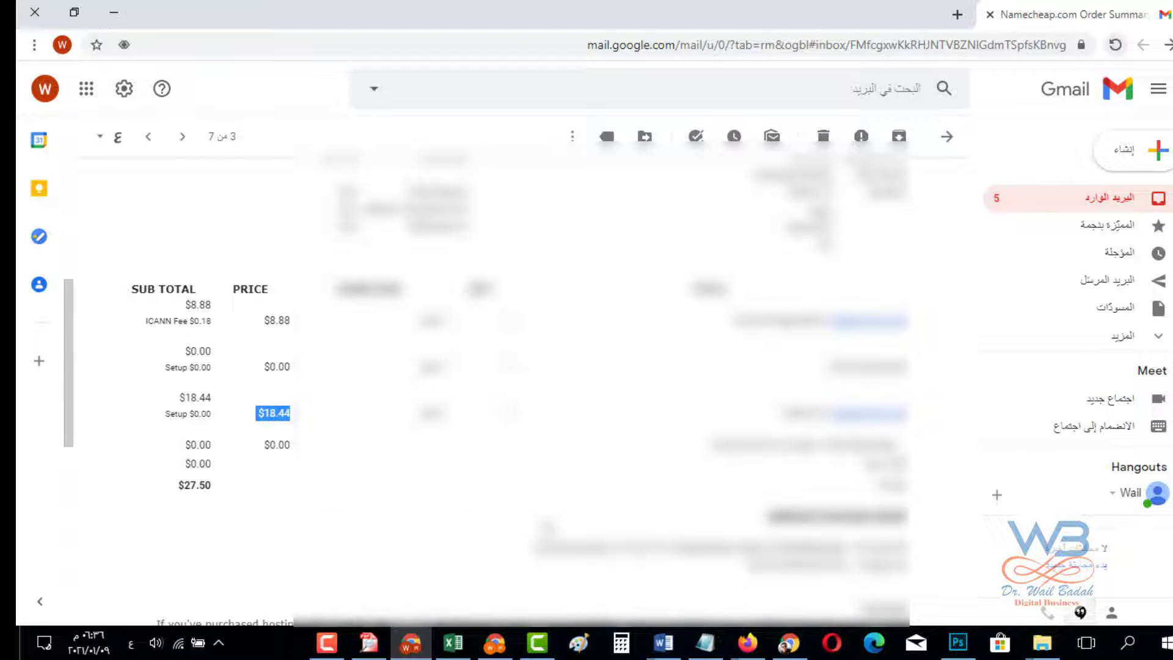
Step: Scroll through the rest of the order summary and return to the inbox
scroll(489, 366, "down", 3)
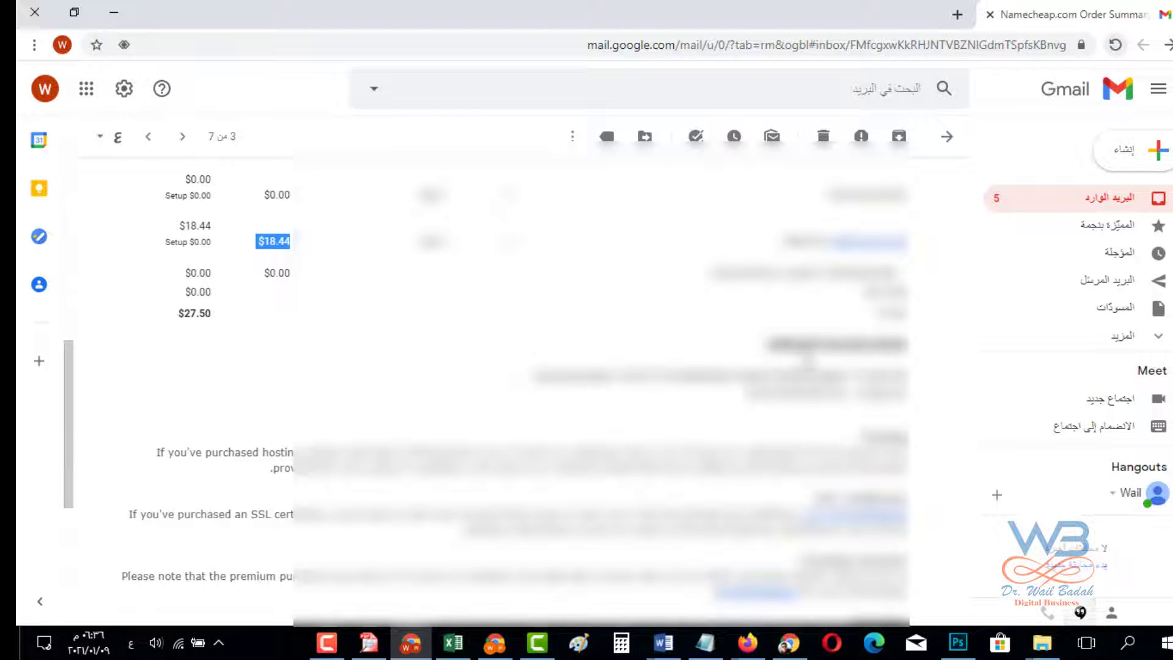
scroll(830, 378, "down", 2)
scroll(825, 388, "down", 4)
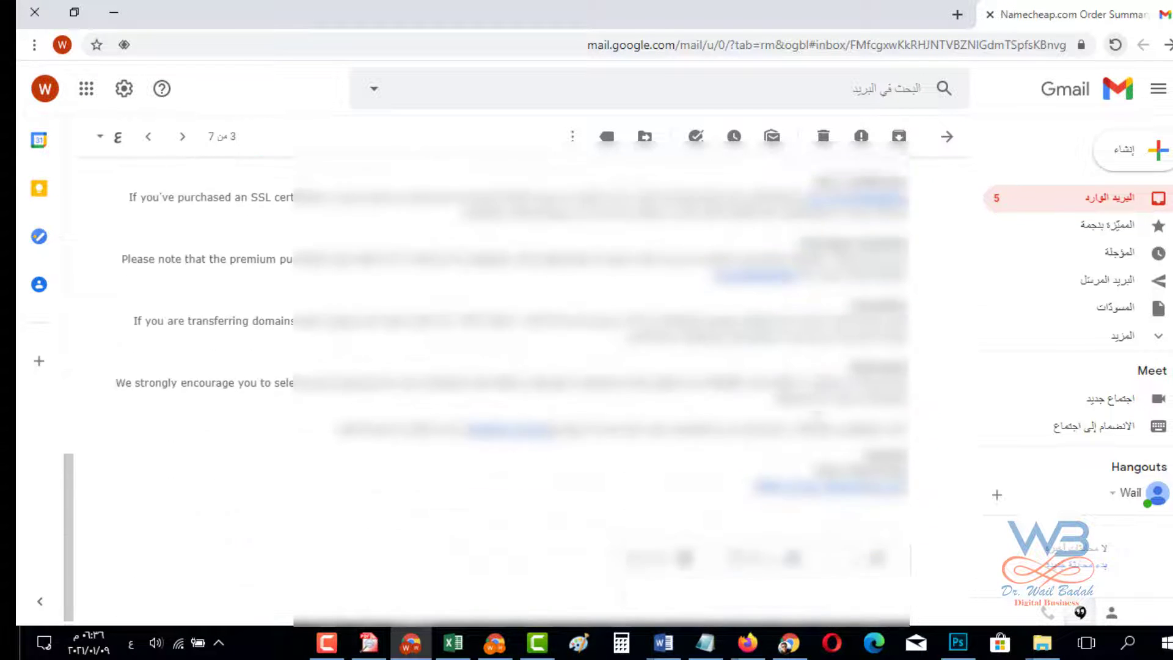
scroll(819, 413, "up", 10)
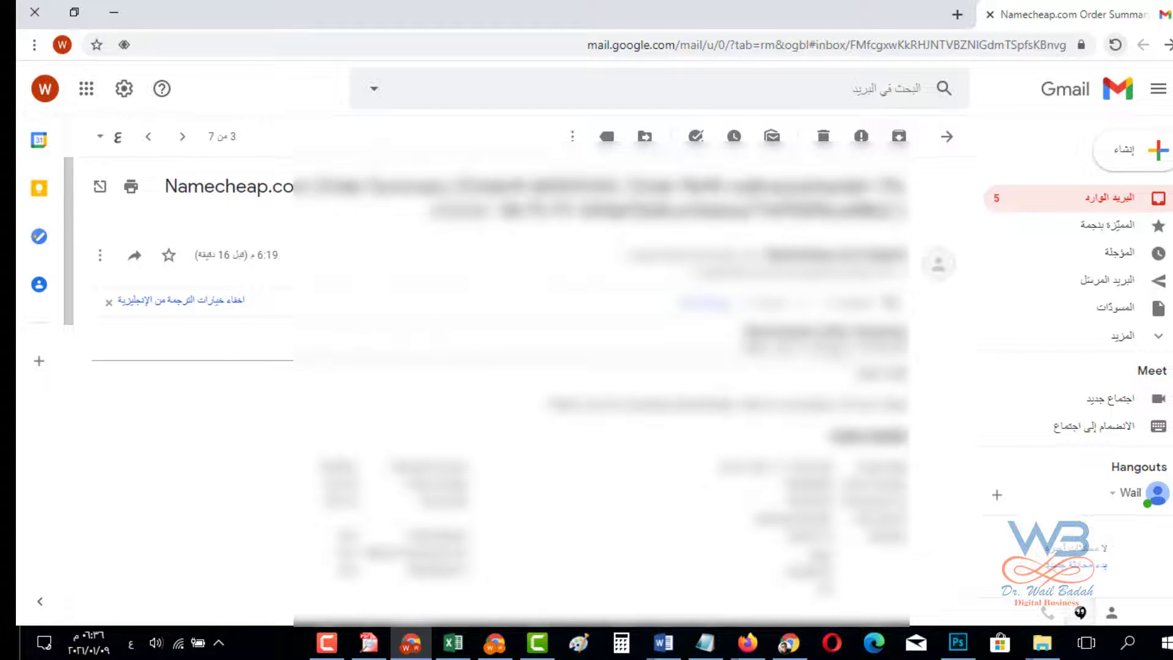
scroll(723, 399, "down", 5)
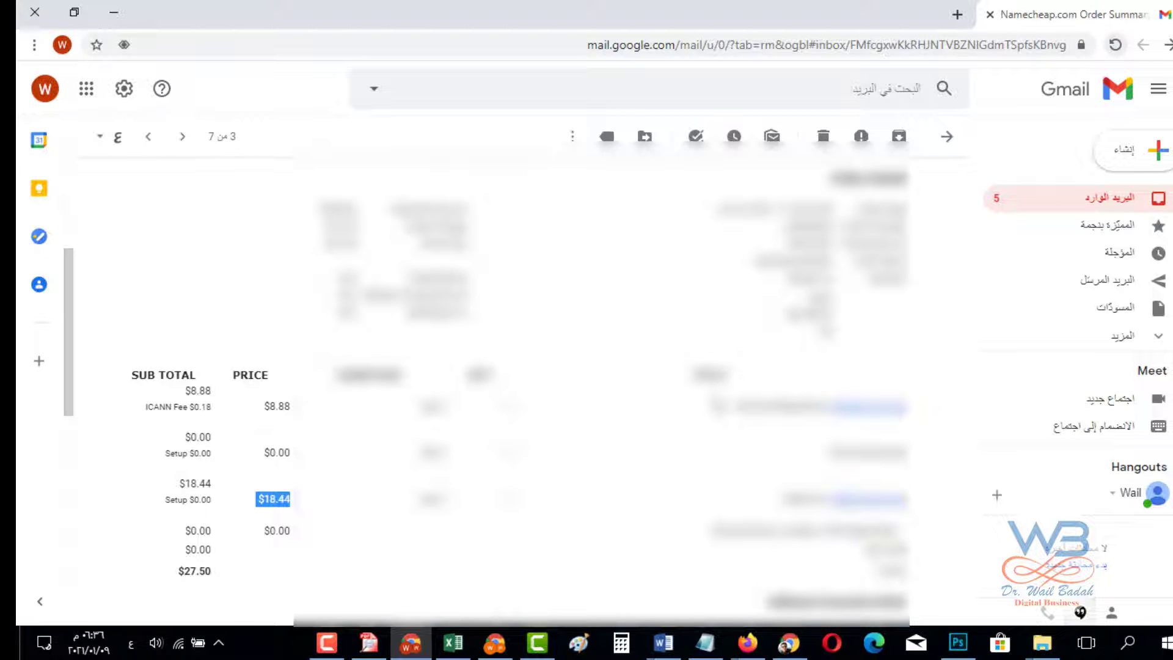
scroll(721, 403, "down", 2)
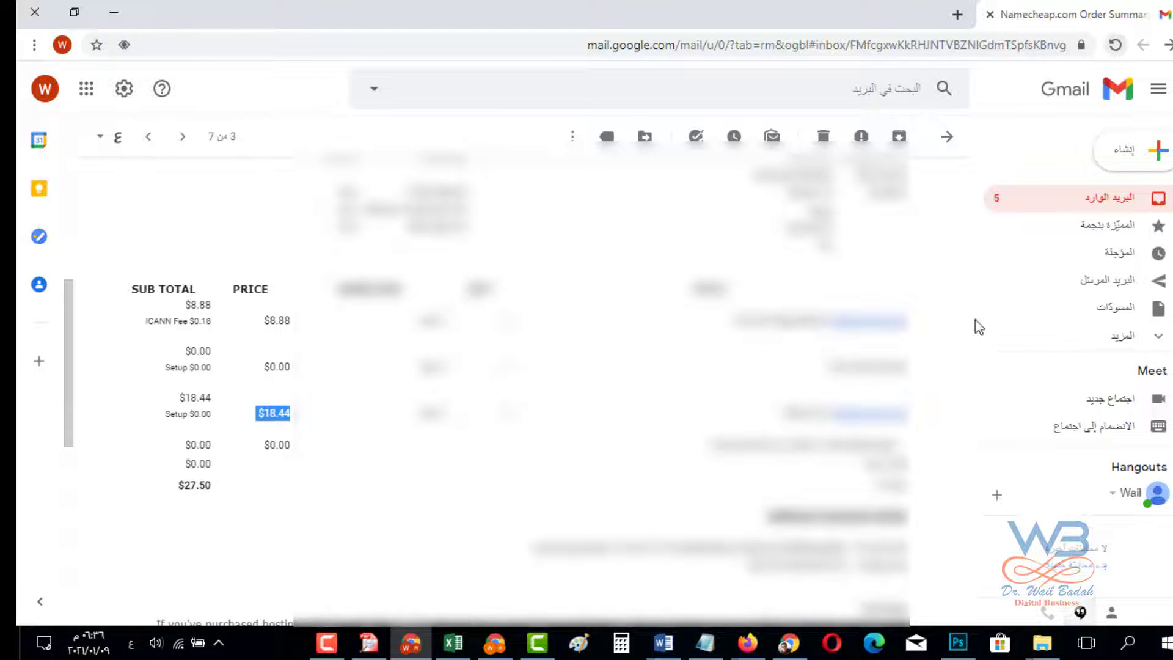
left_click(1075, 199)
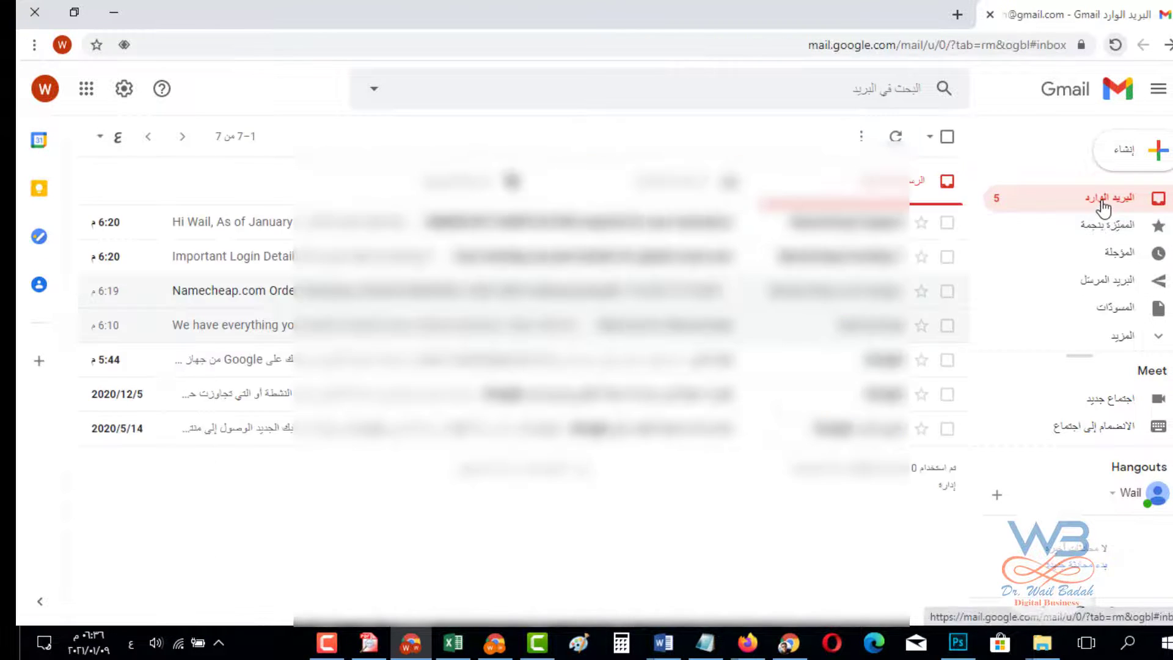
Step: Read the Your Hosting Account Details email's welcome text and hosting package details
left_click(880, 263)
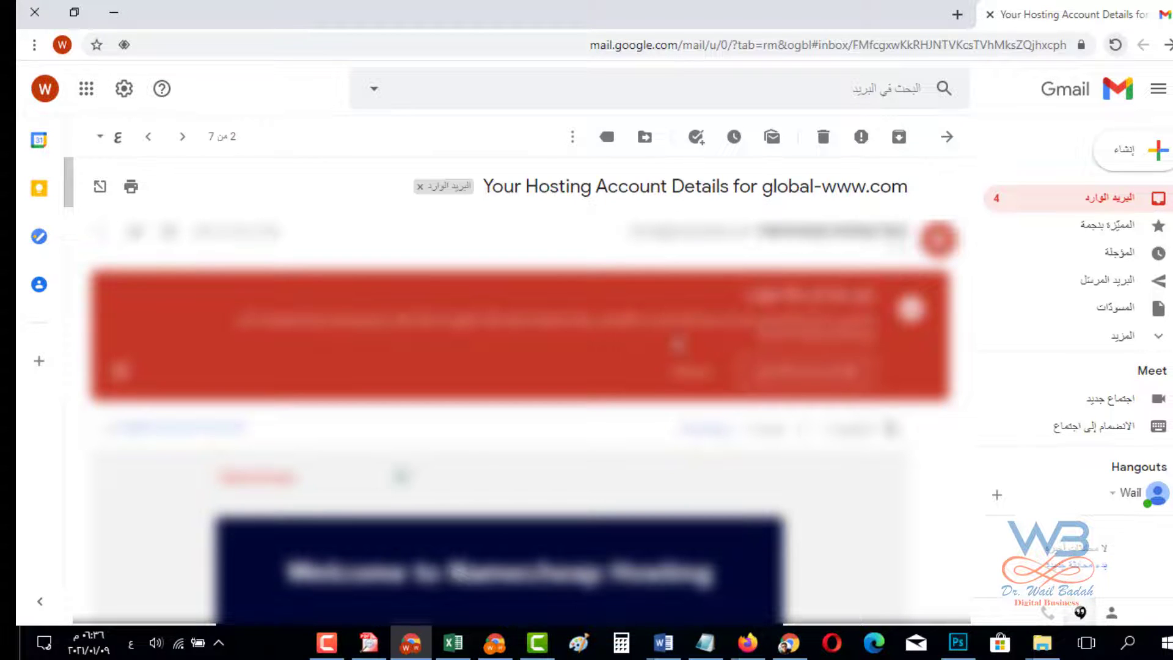
scroll(677, 345, "down", 6)
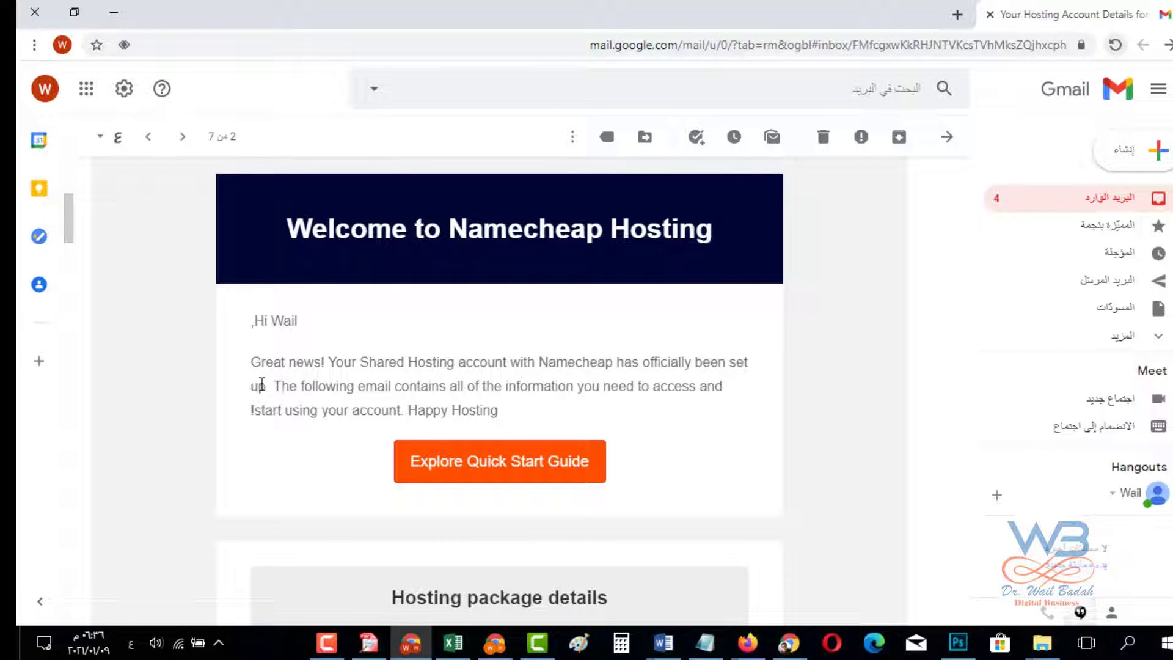
left_click_drag(272, 386, 253, 367)
left_click_drag(317, 409, 521, 412)
left_click(521, 412)
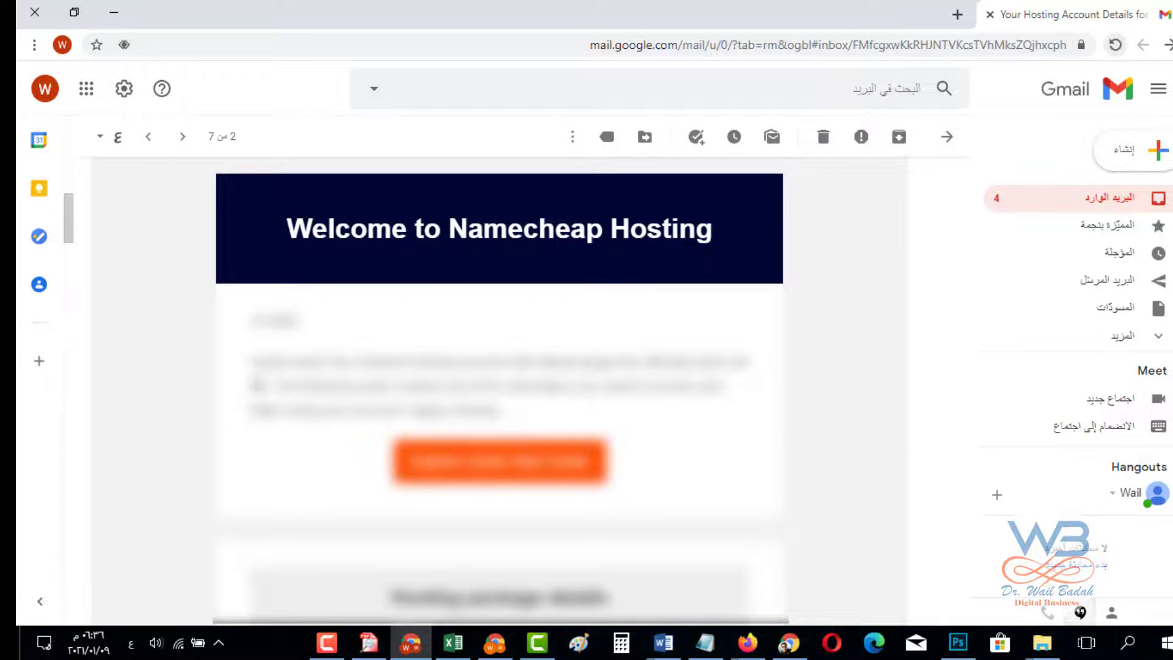
scroll(257, 385, "down", 6)
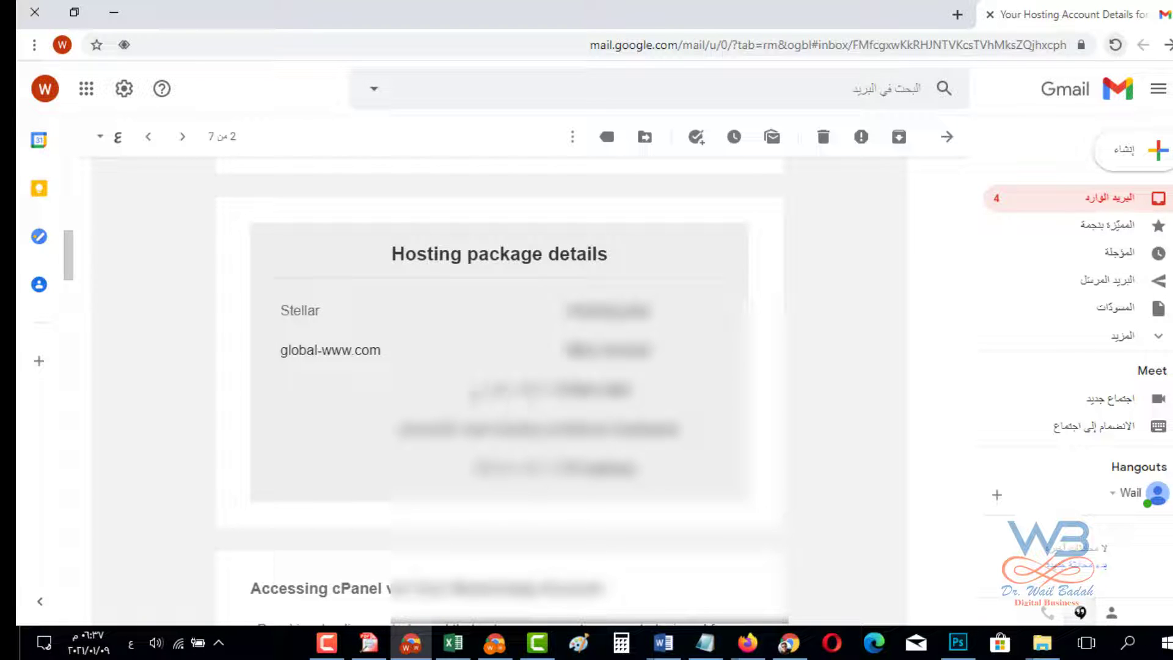
triple_click(531, 385)
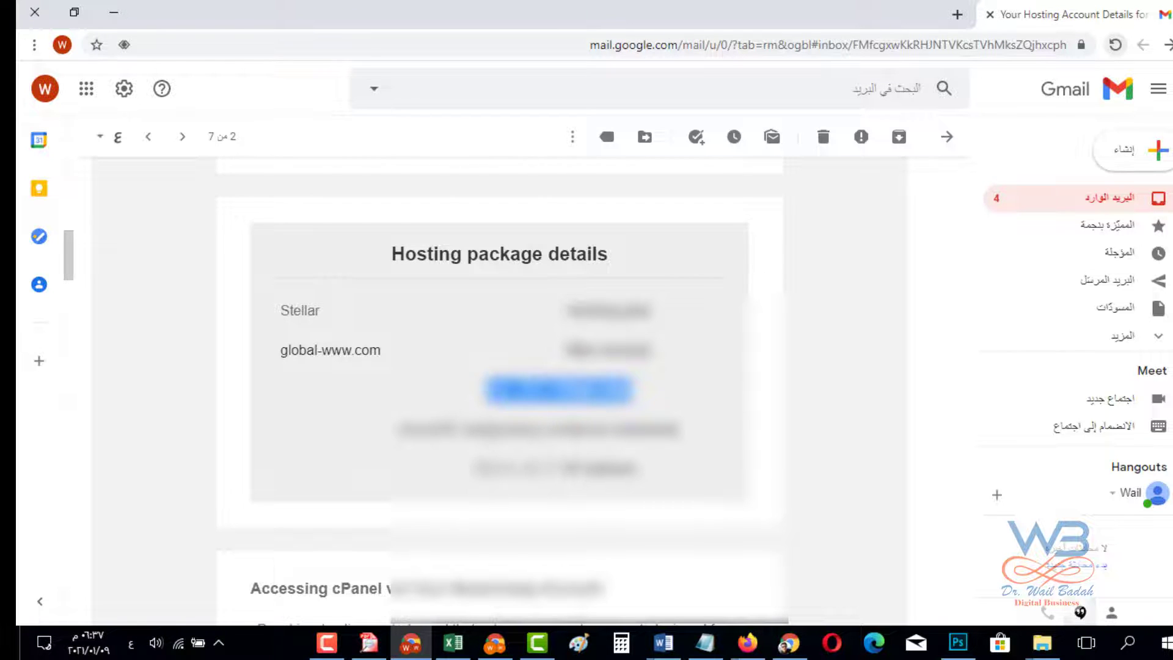
Step: Copy the website address listed under cPanel details
scroll(335, 460, "down", 4)
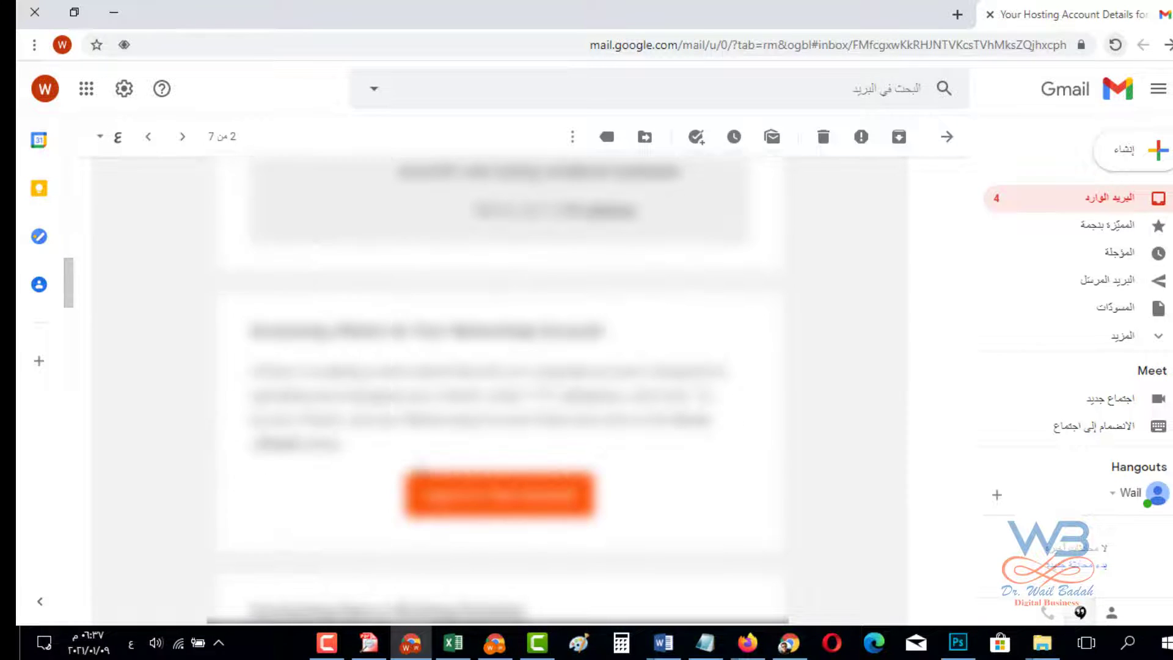
scroll(264, 408, "down", 7)
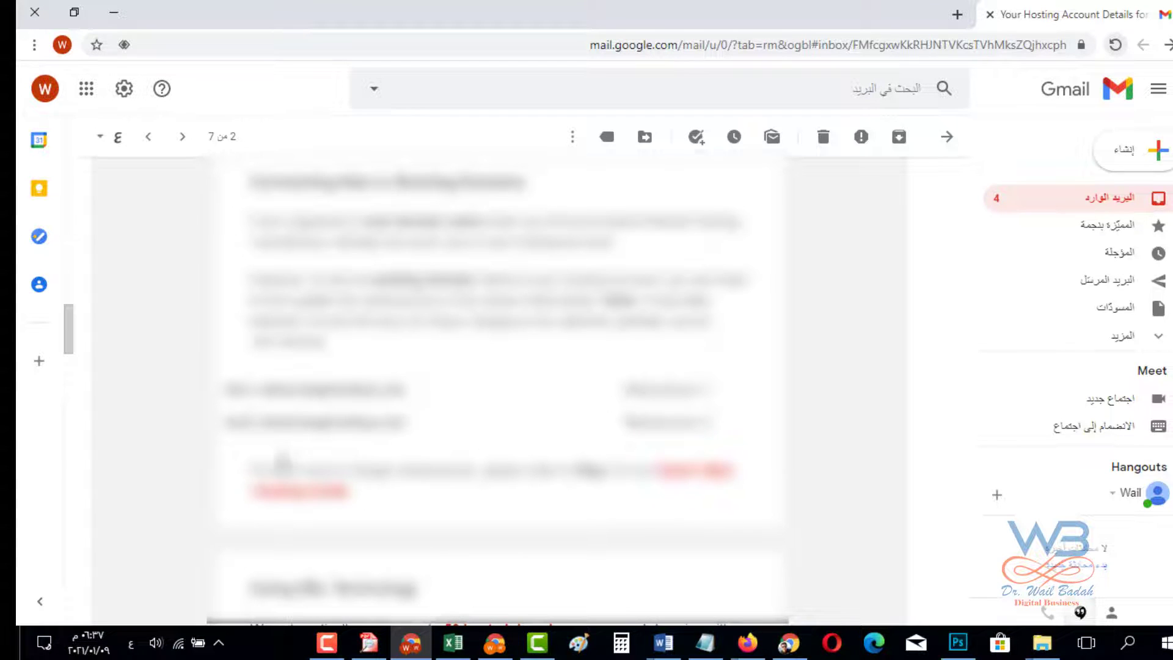
scroll(249, 458, "down", 3)
scroll(244, 452, "down", 3)
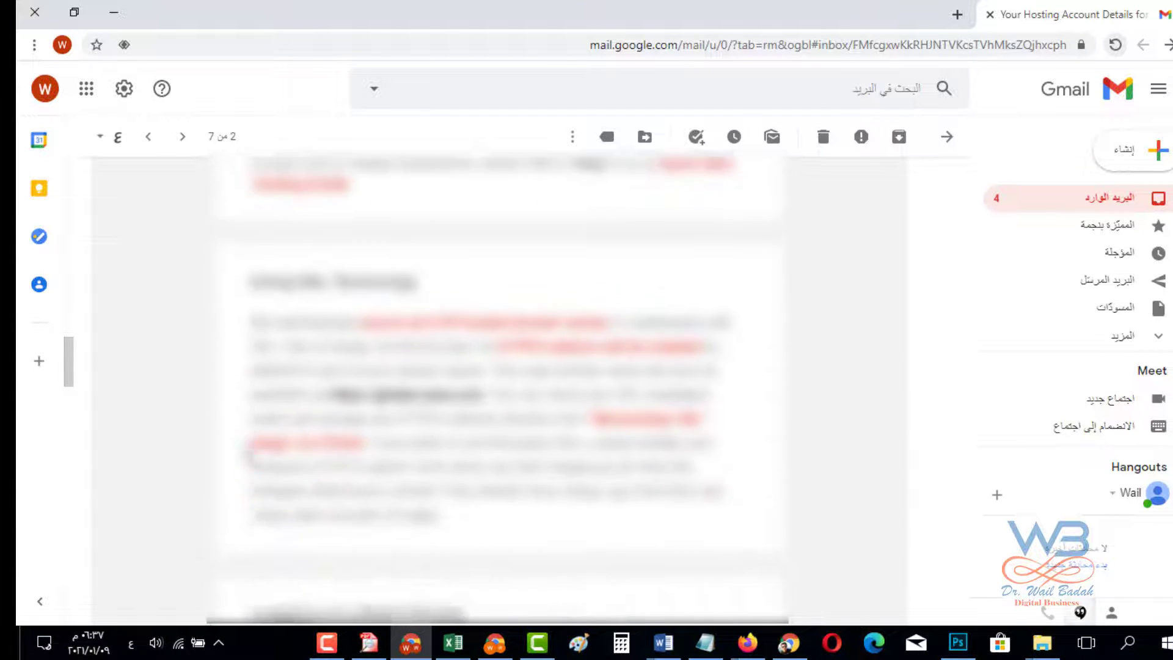
scroll(205, 328, "down", 10)
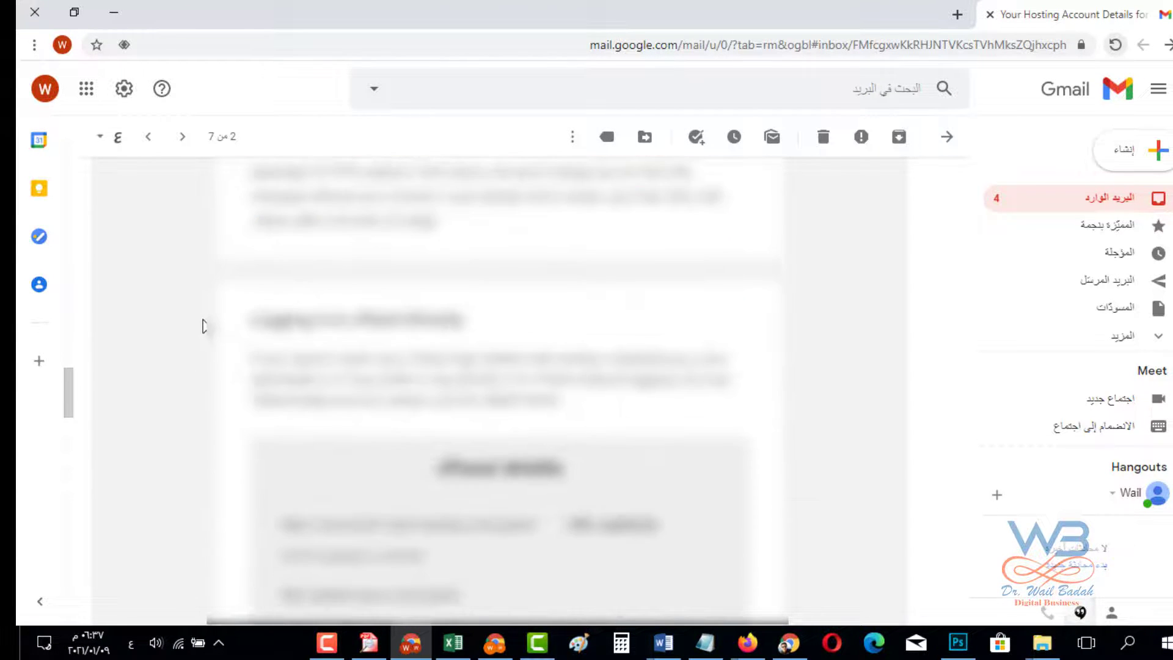
scroll(205, 328, "up", 3)
scroll(205, 328, "up", 1)
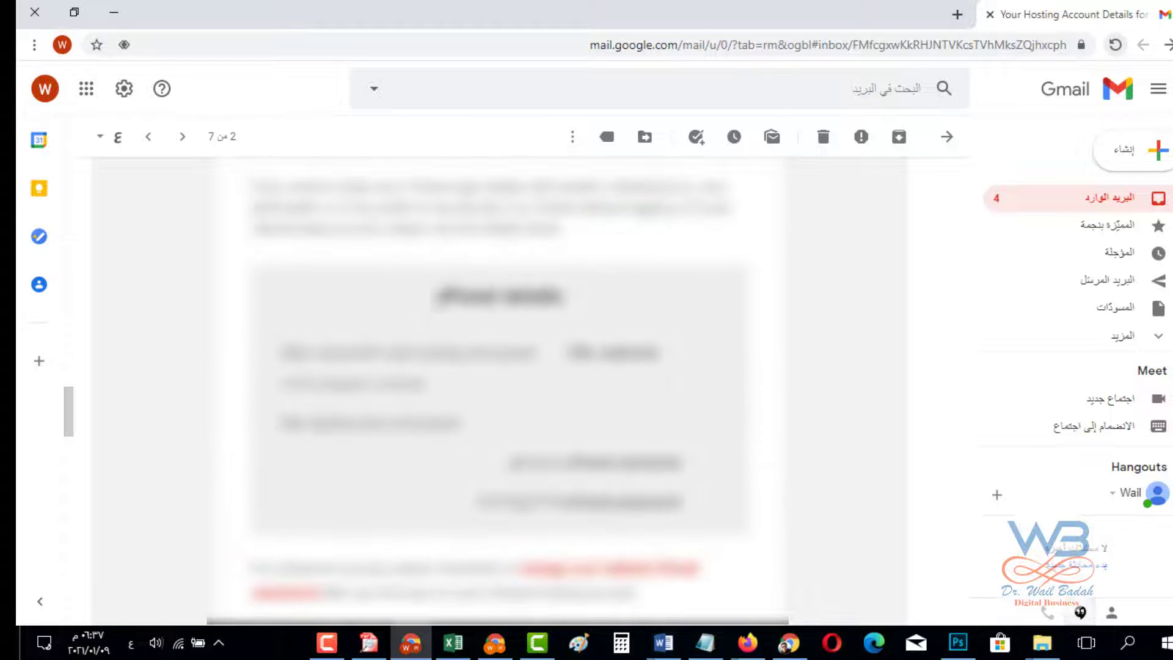
triple_click(526, 298)
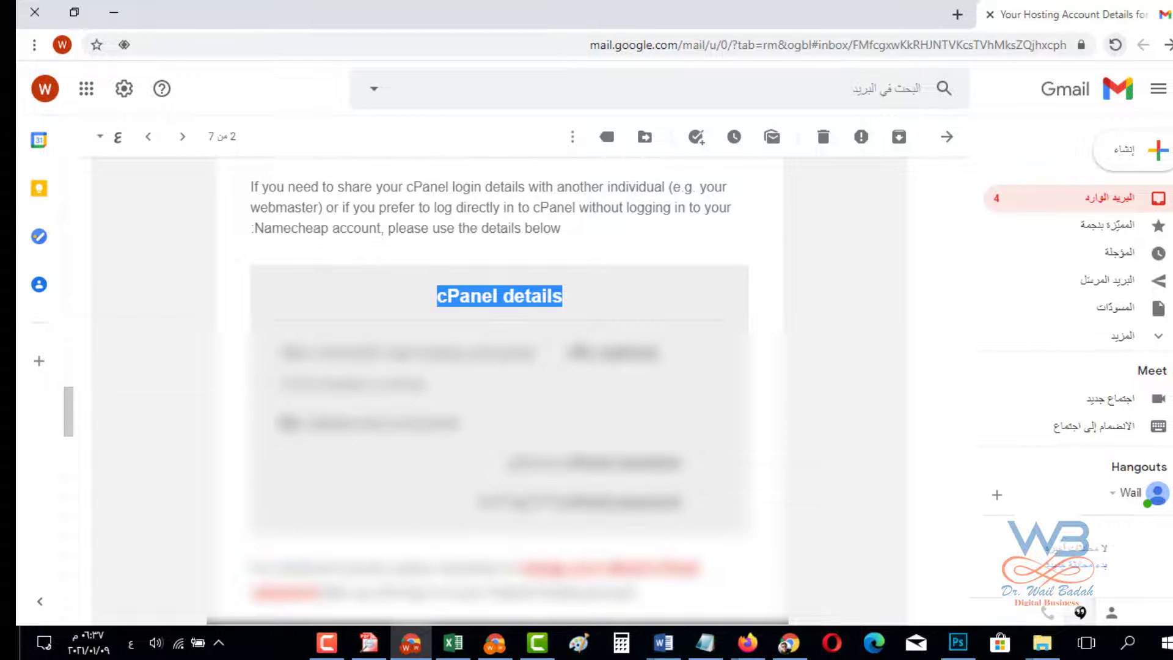
left_click_drag(282, 423, 427, 422)
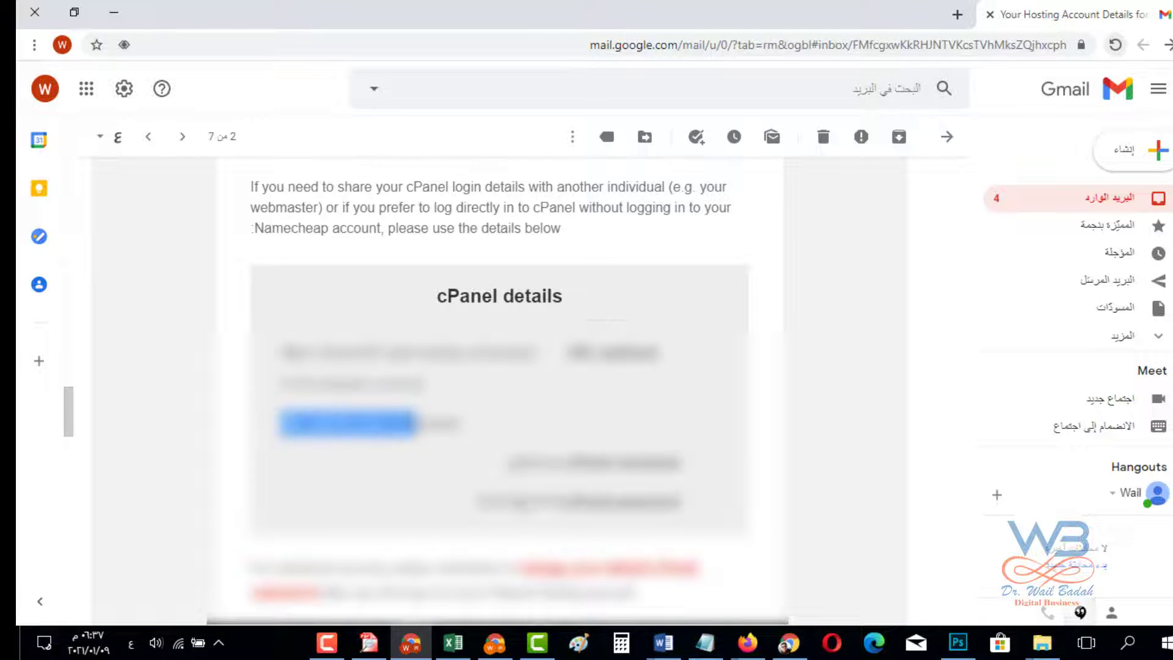
right_click(394, 423)
left_click(366, 437)
left_click(957, 14)
right_click(943, 49)
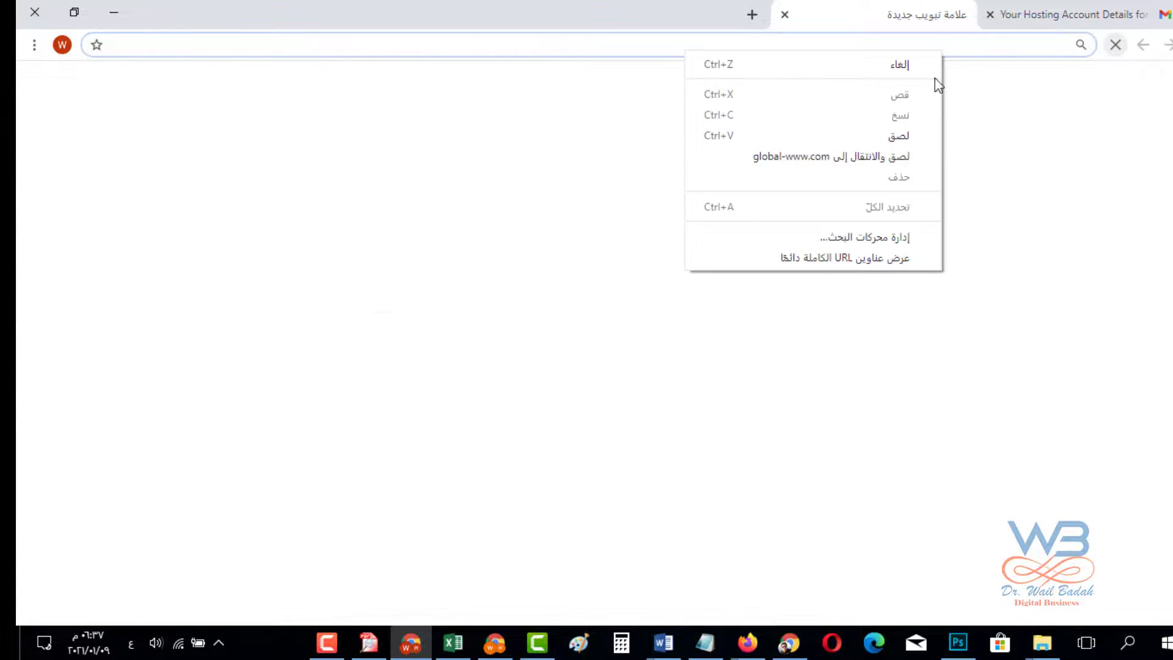
left_click(919, 137)
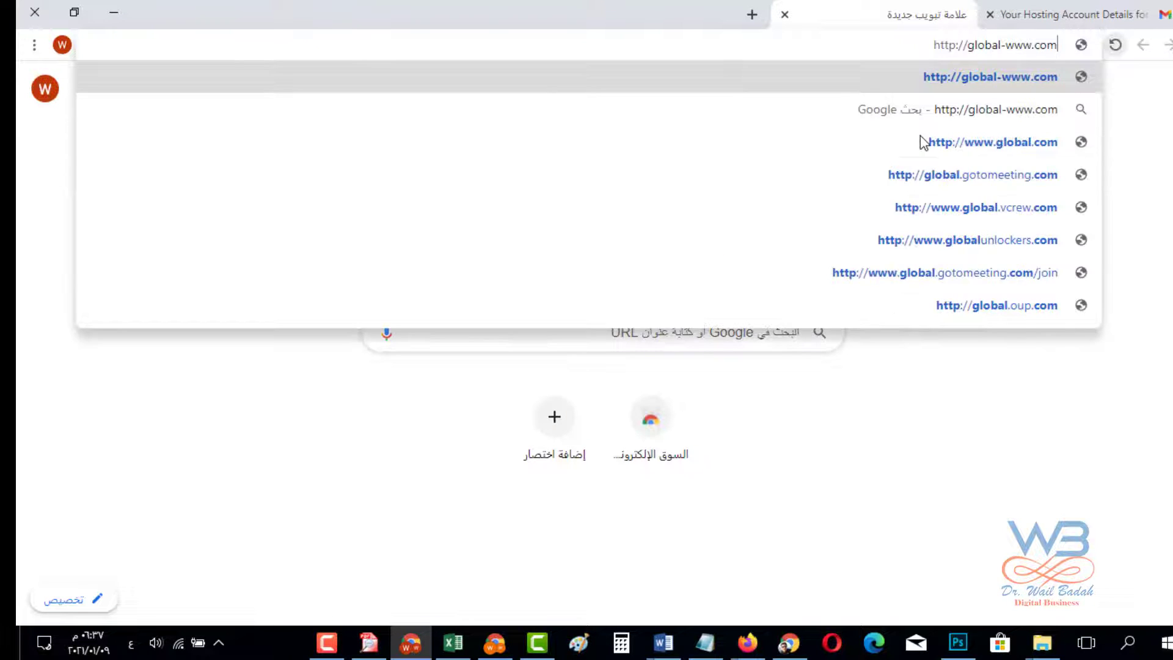
key("Return")
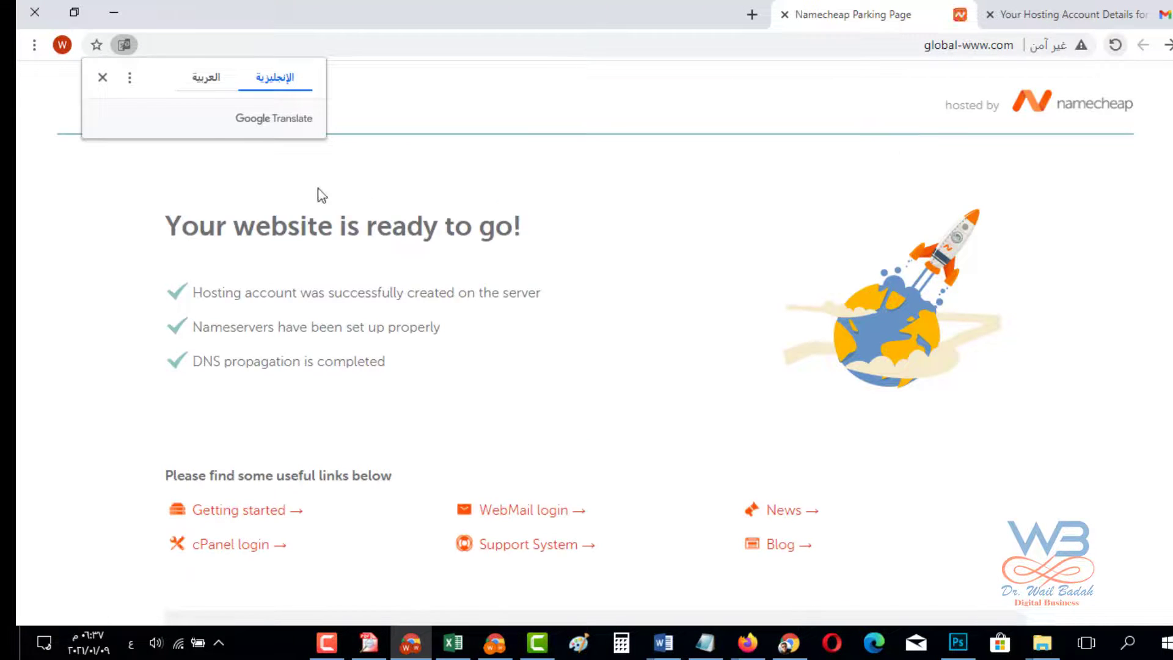
left_click(102, 78)
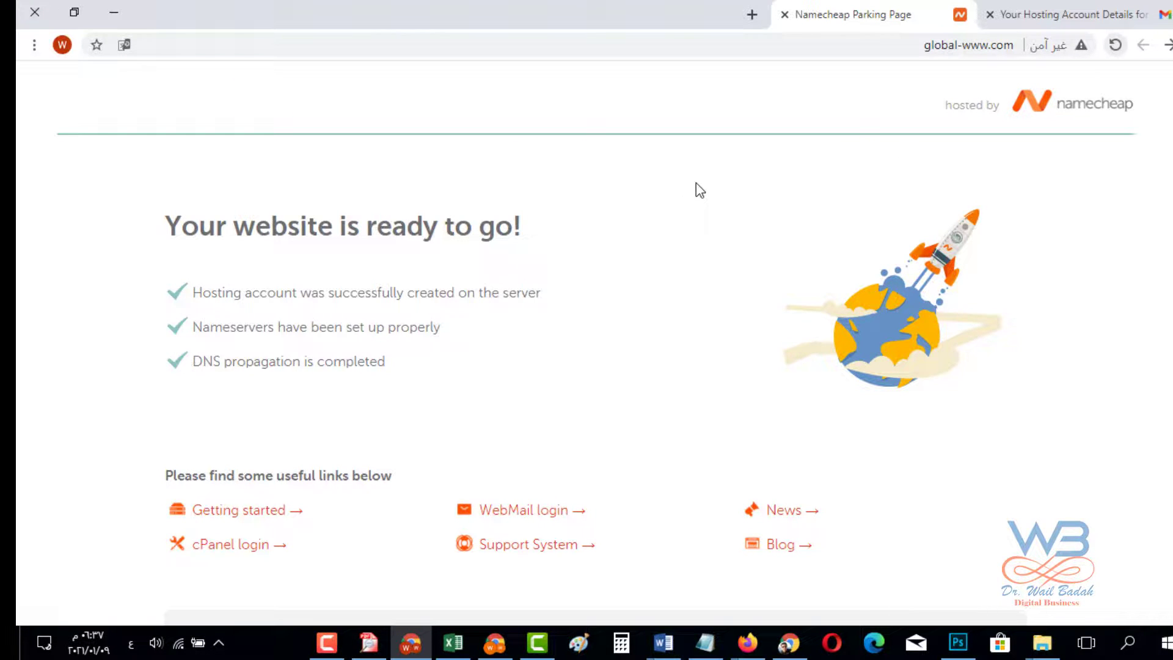
left_click(1074, 17)
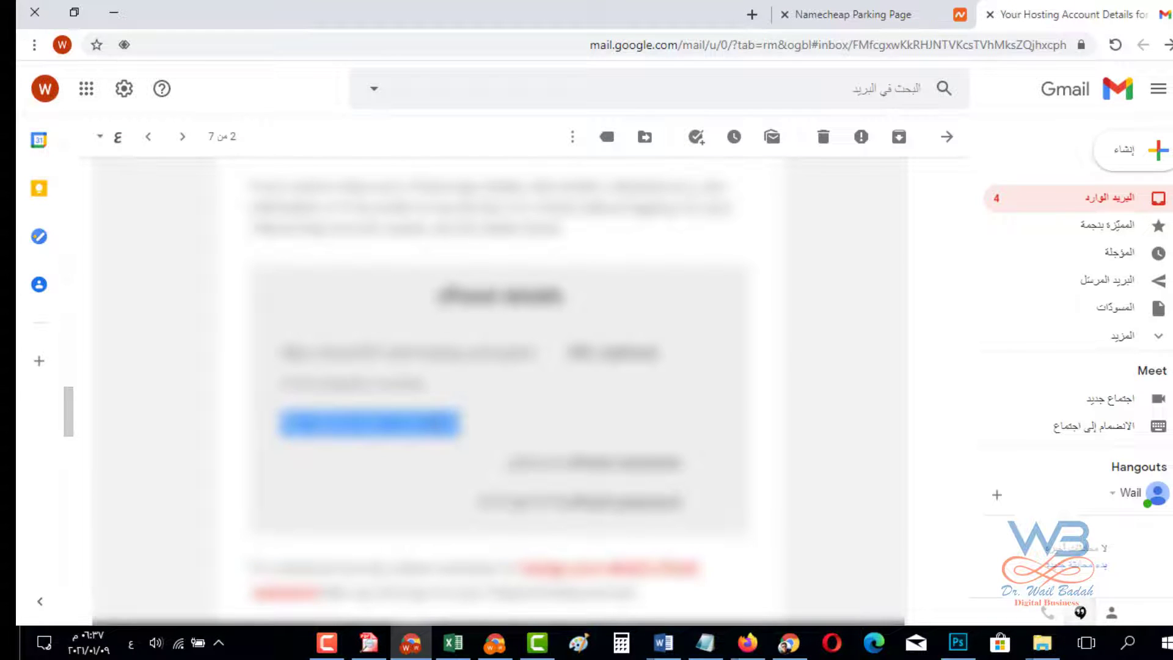
right_click(436, 424)
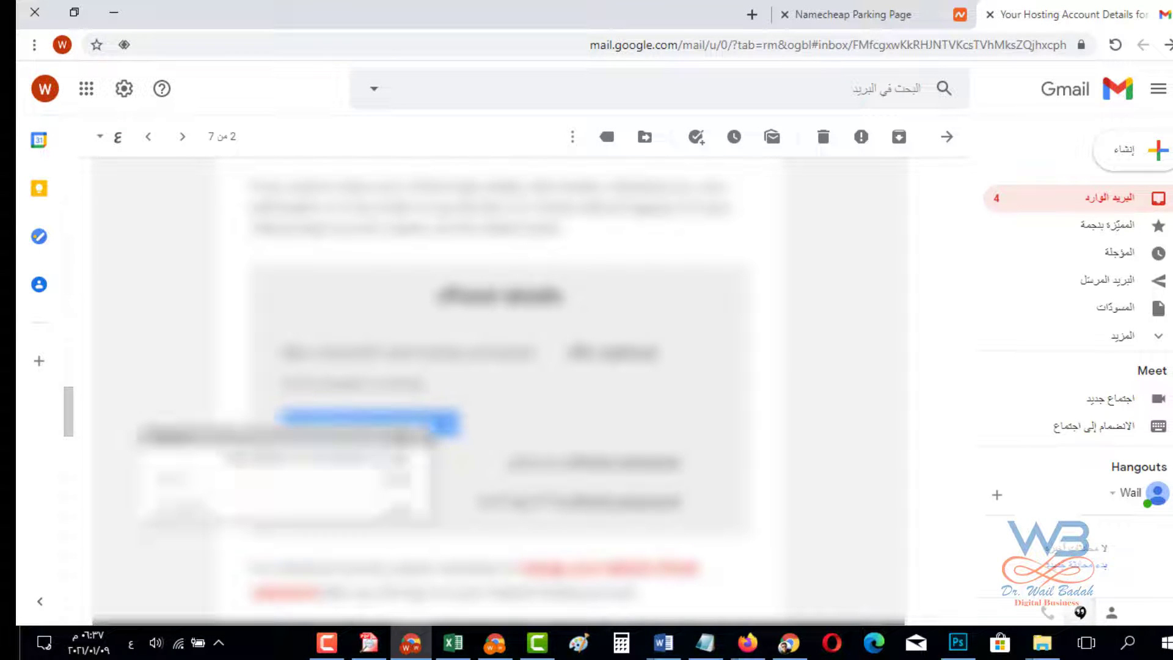
left_click(422, 438)
left_click(752, 15)
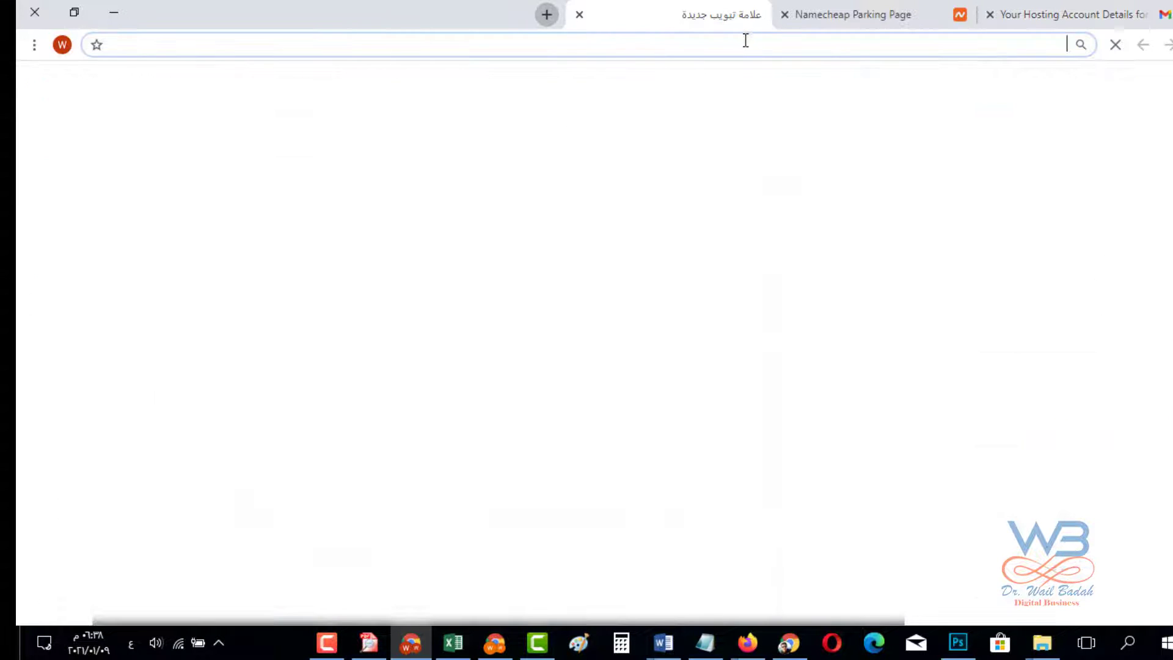
type("http://global-www.com/cpanel")
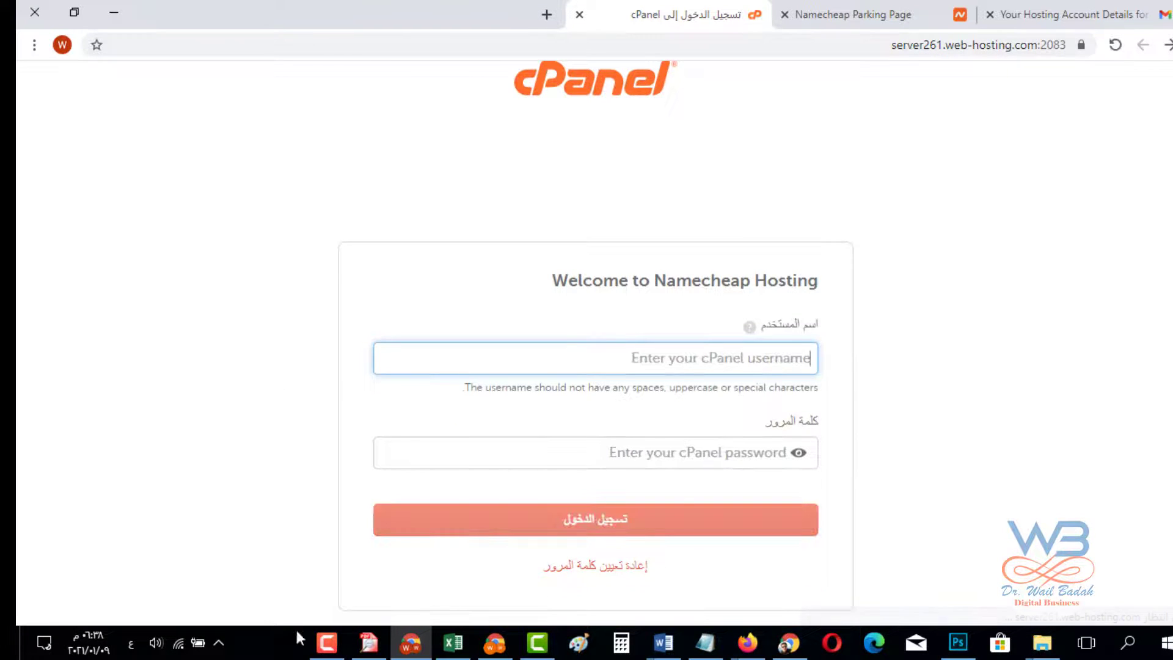
left_click(410, 648)
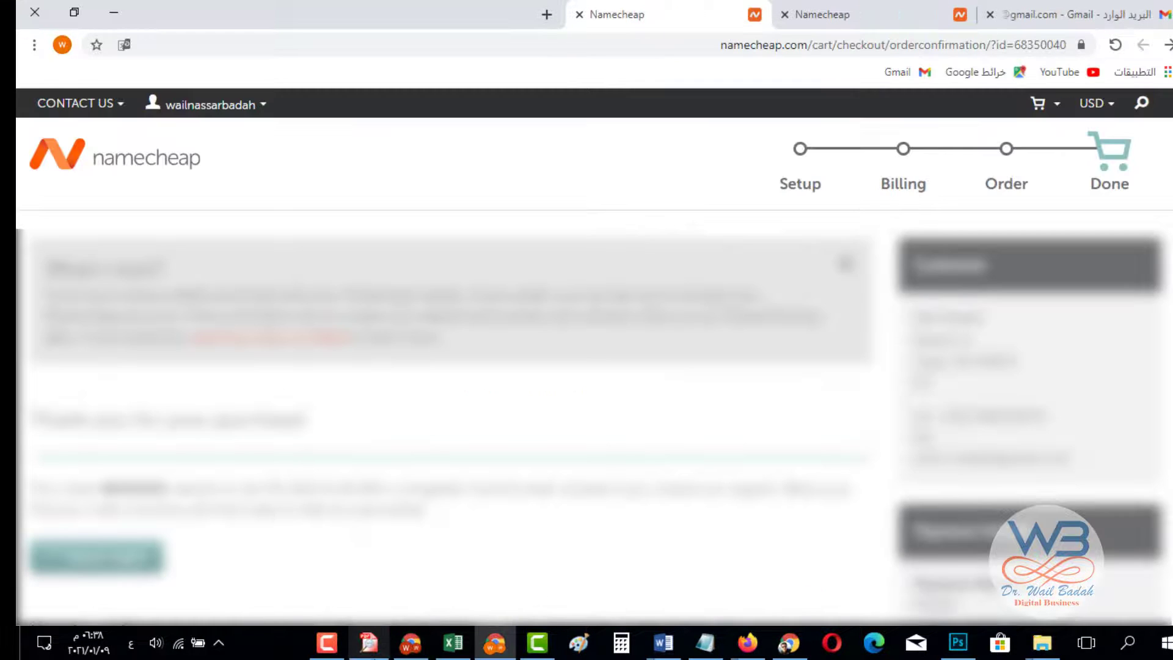
left_click(406, 643)
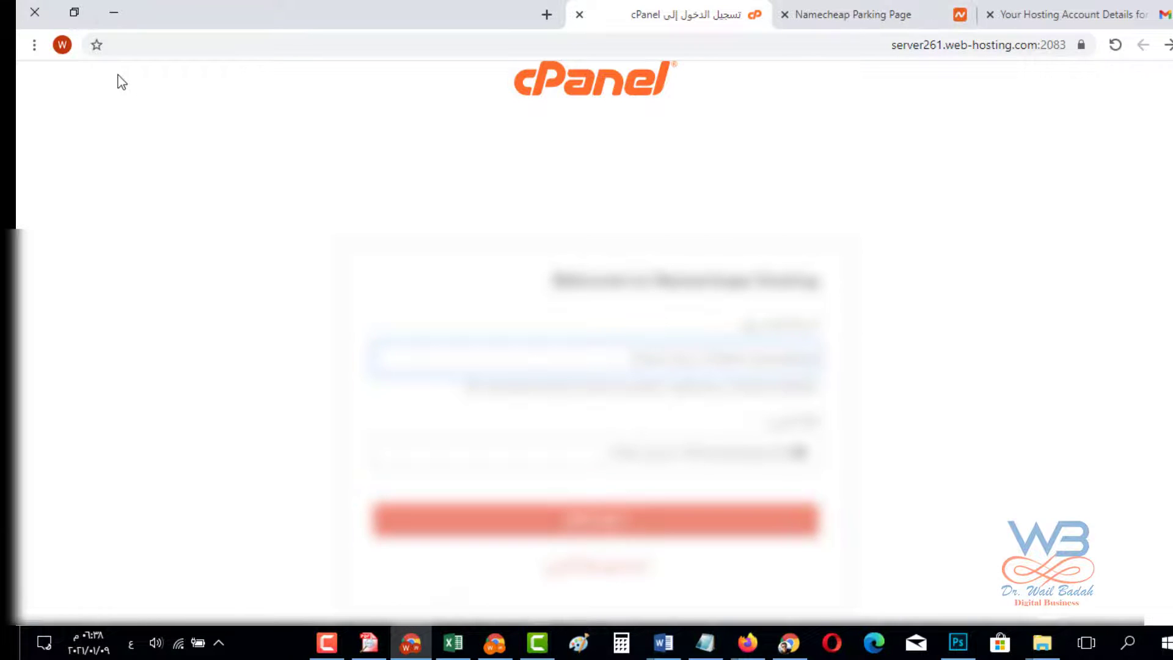
Step: Copy the cPanel username from the hosting details email into the login page
left_click(113, 12)
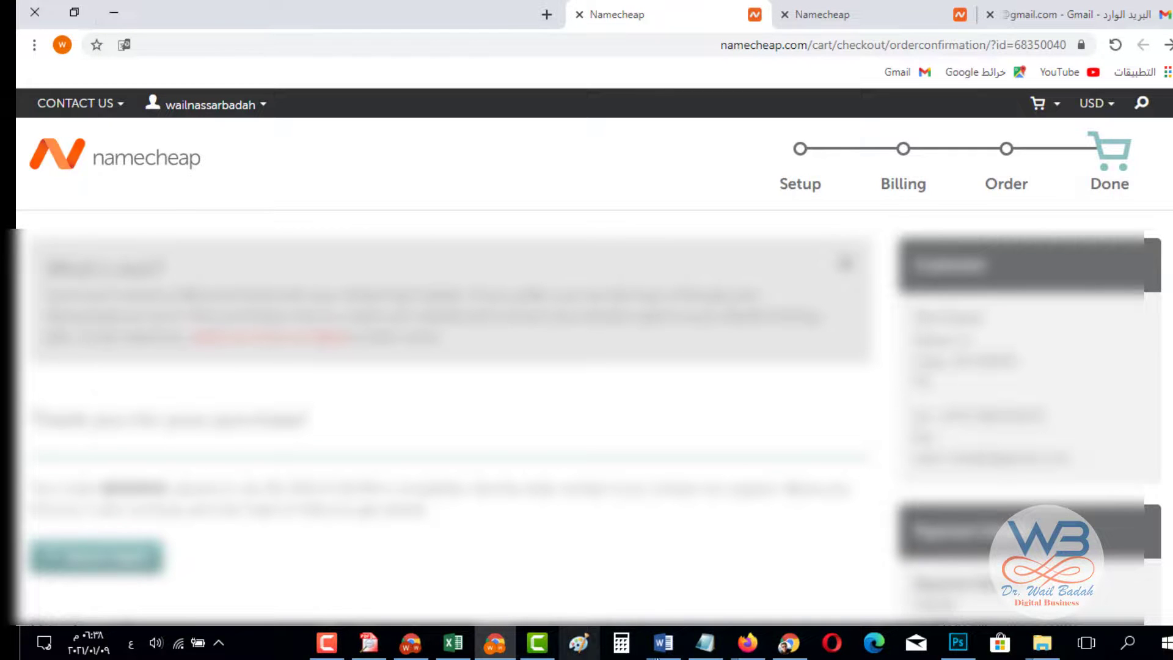
key("alt+Tab")
left_click_drag(571, 376, 683, 377)
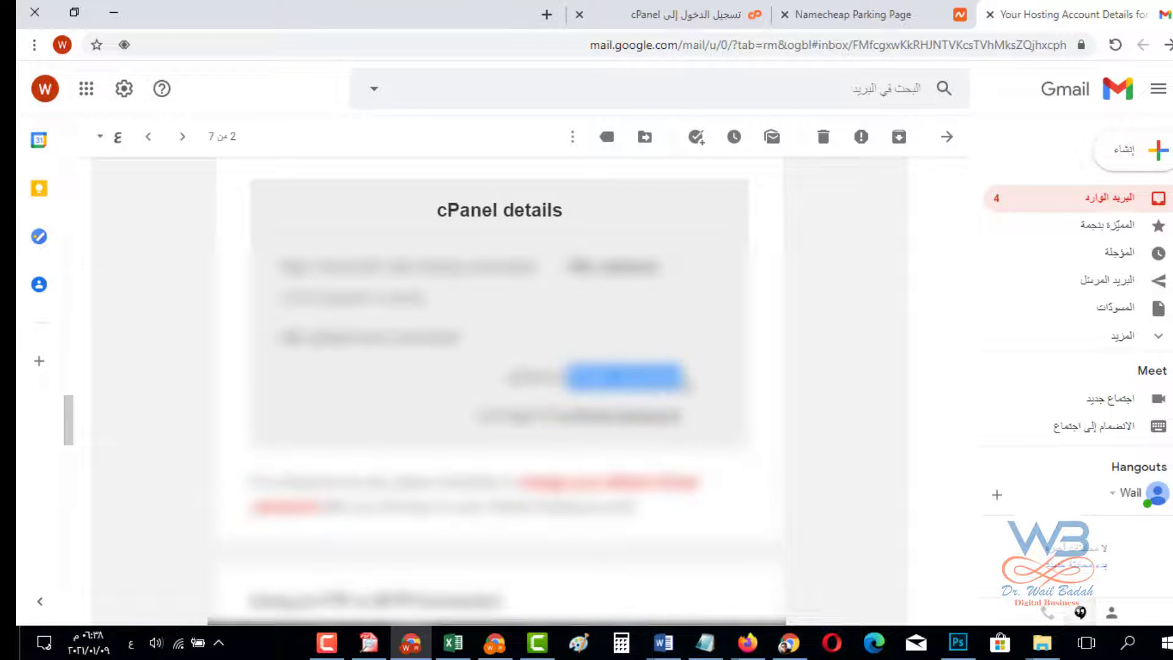
left_click_drag(511, 378, 573, 377)
right_click(568, 378)
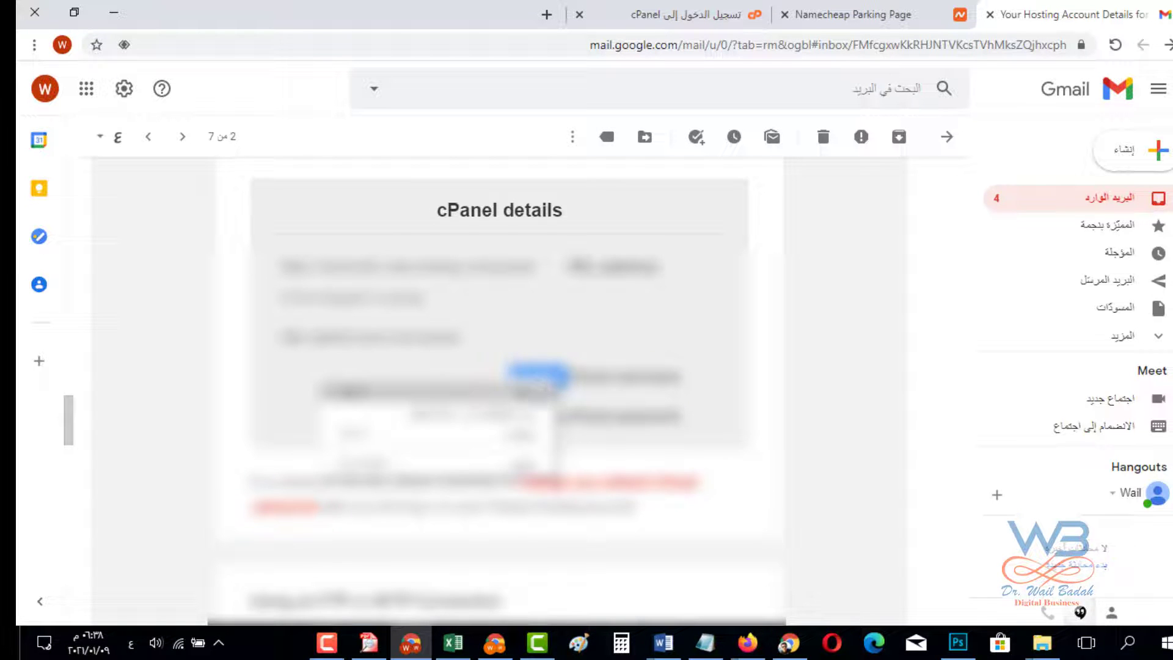
left_click(539, 394)
left_click(697, 14)
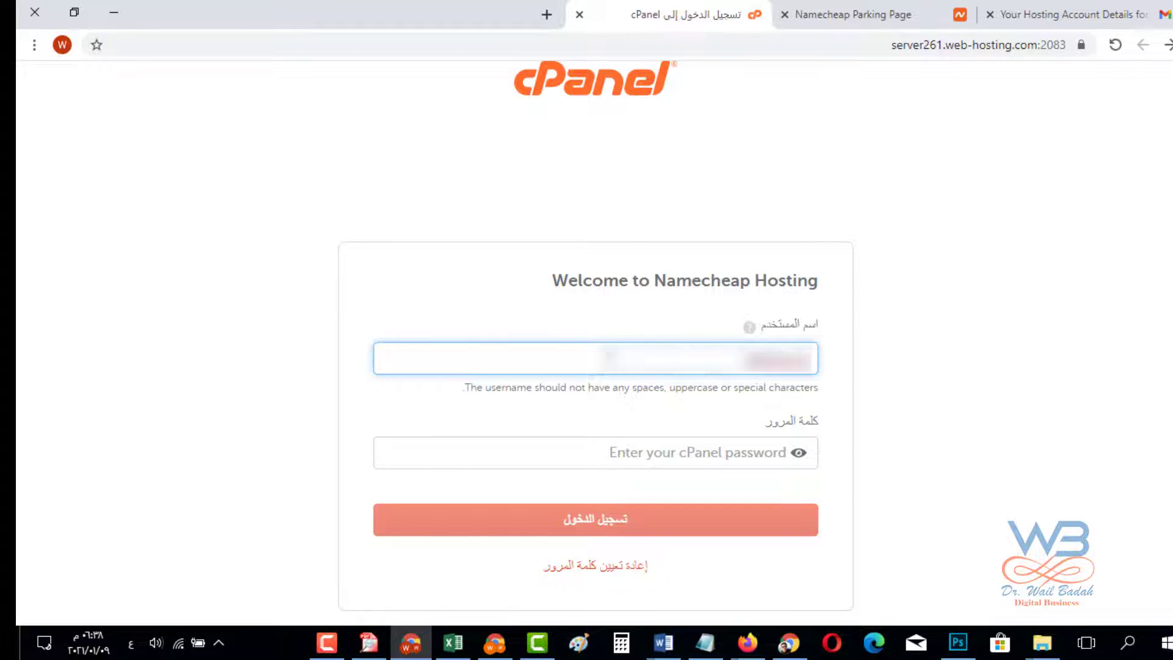
Step: Copy the cPanel password from the email, paste it into the login form, and log in
key("ctrl+Tab")
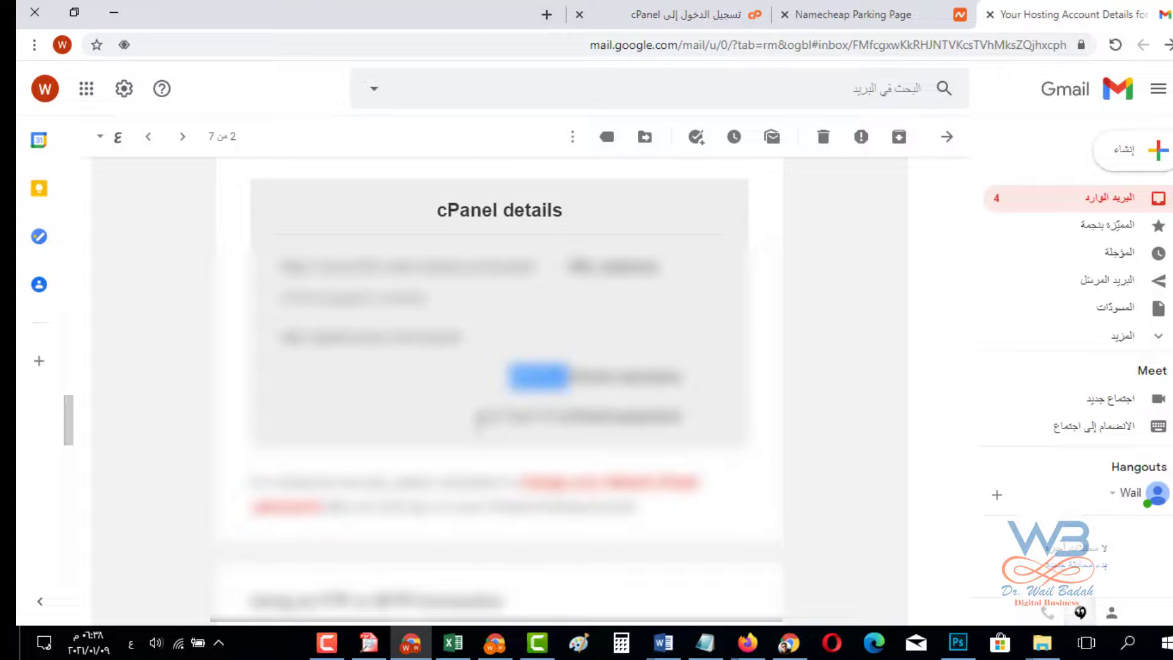
left_click_drag(480, 416, 572, 416)
right_click(565, 414)
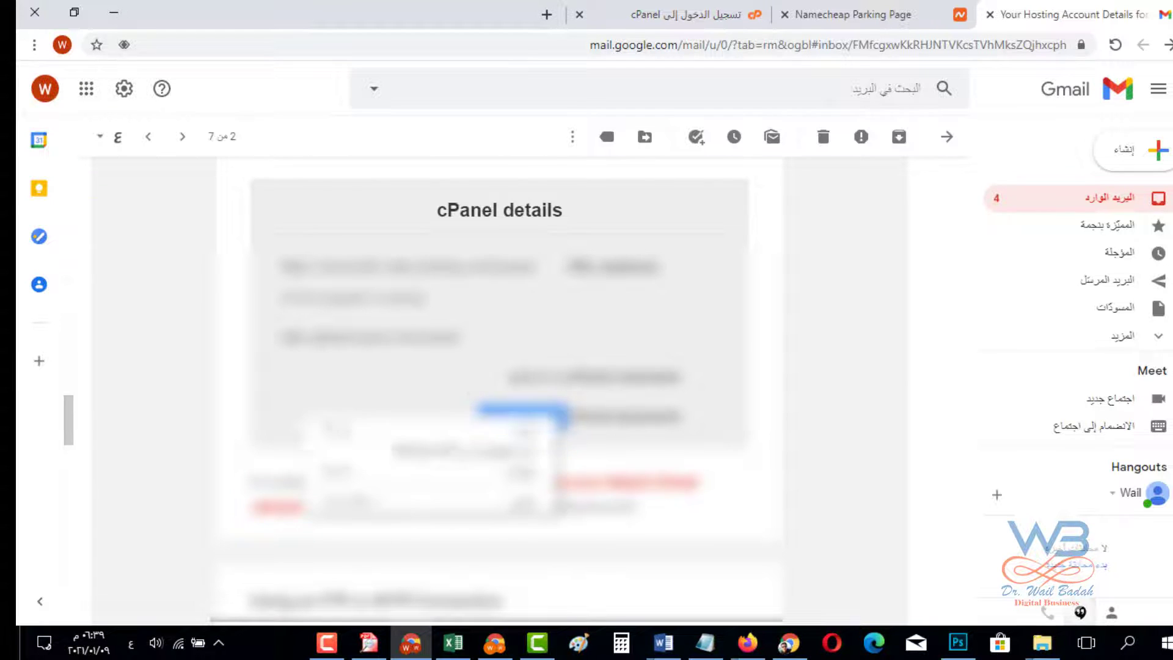
key("Escape")
right_click(553, 416)
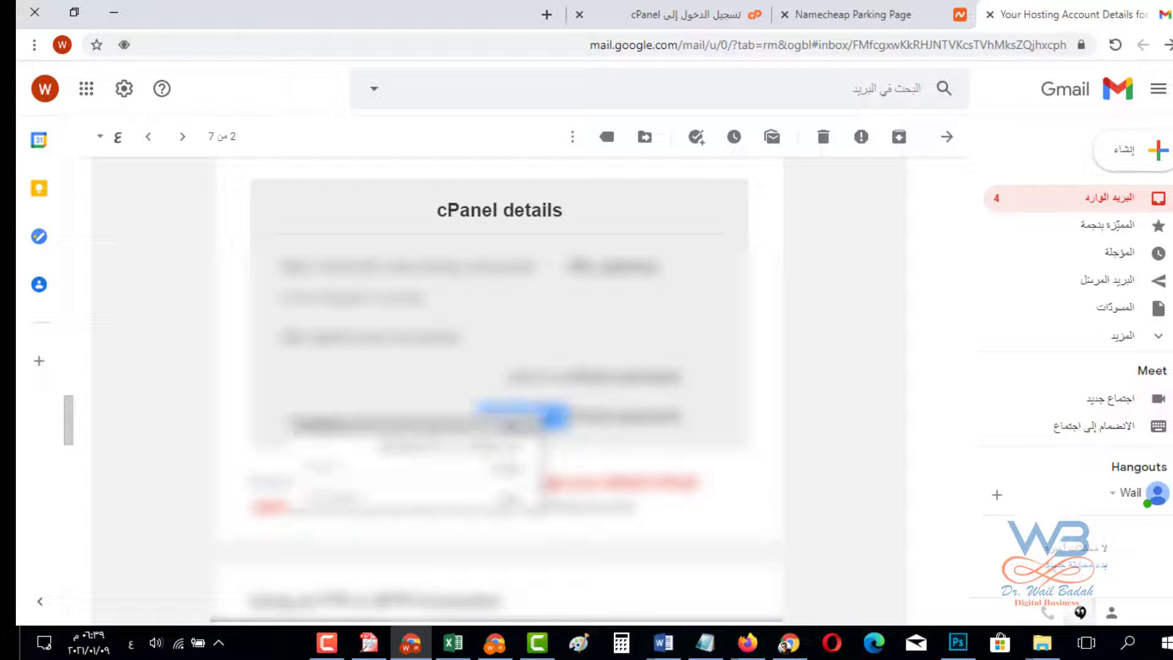
left_click(507, 428)
left_click(699, 12)
left_click(677, 458)
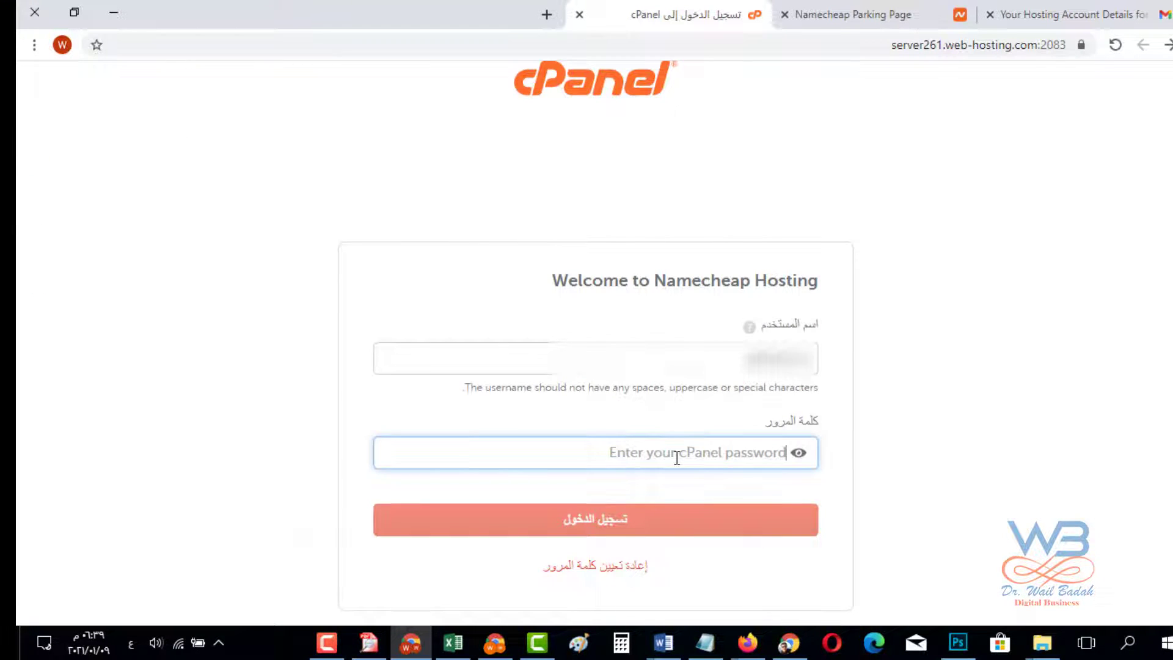
key("ctrl+v")
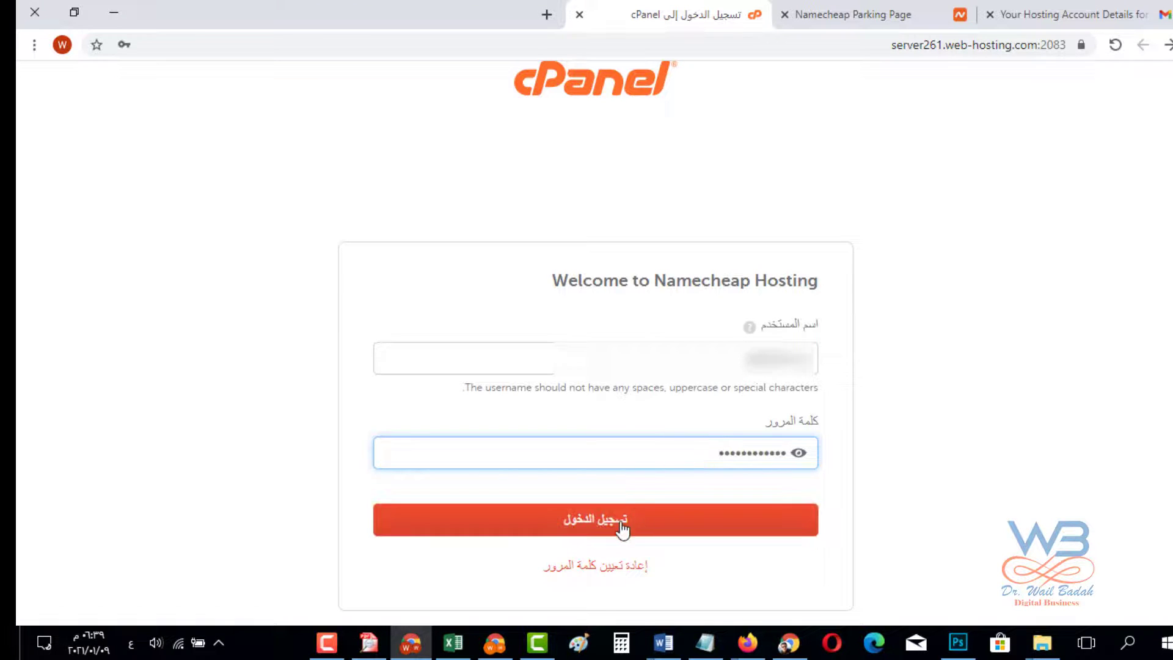
left_click(621, 525)
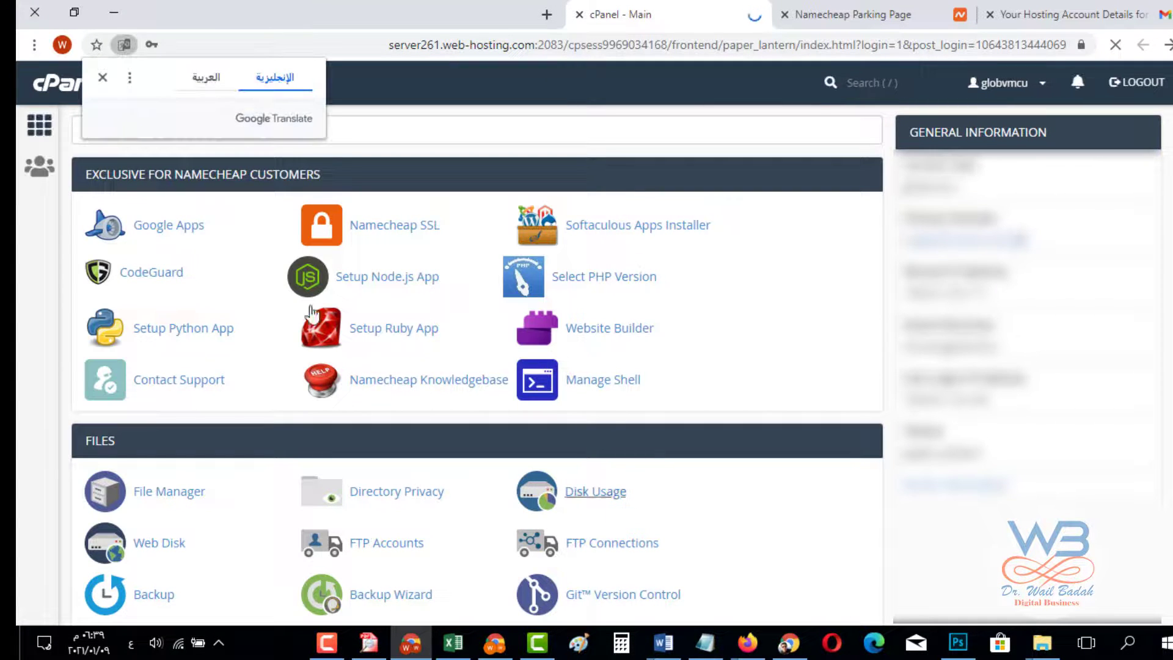
Step: Dismiss the translation offer, save the cPanel password in the browser, and return to the email
left_click(101, 78)
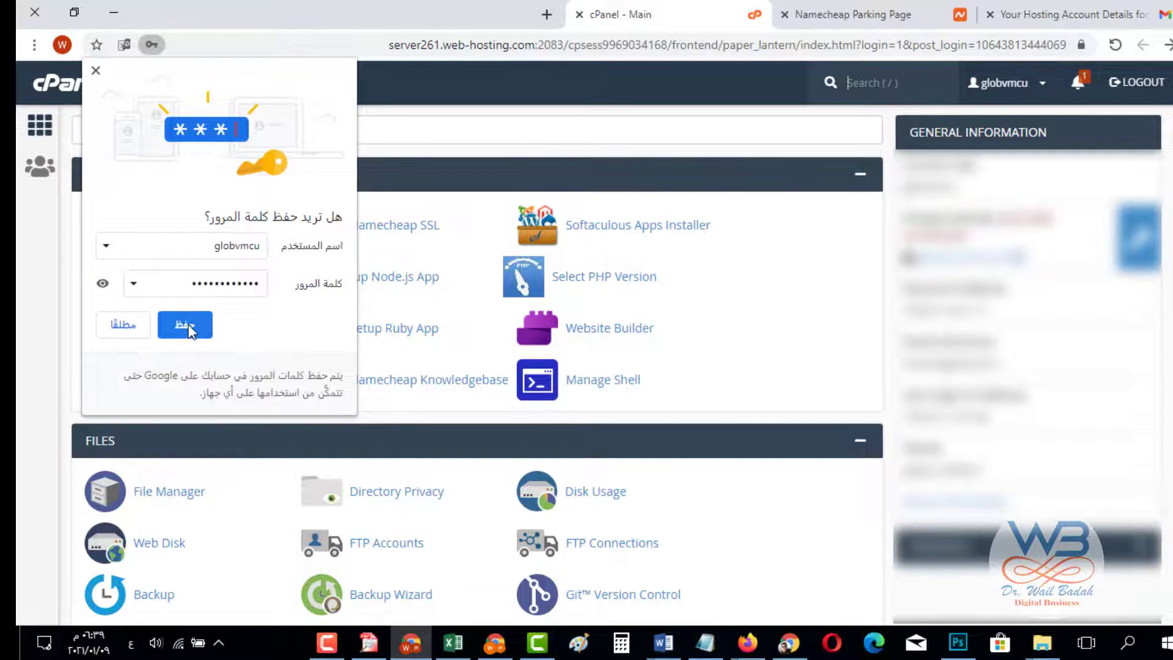
left_click(184, 324)
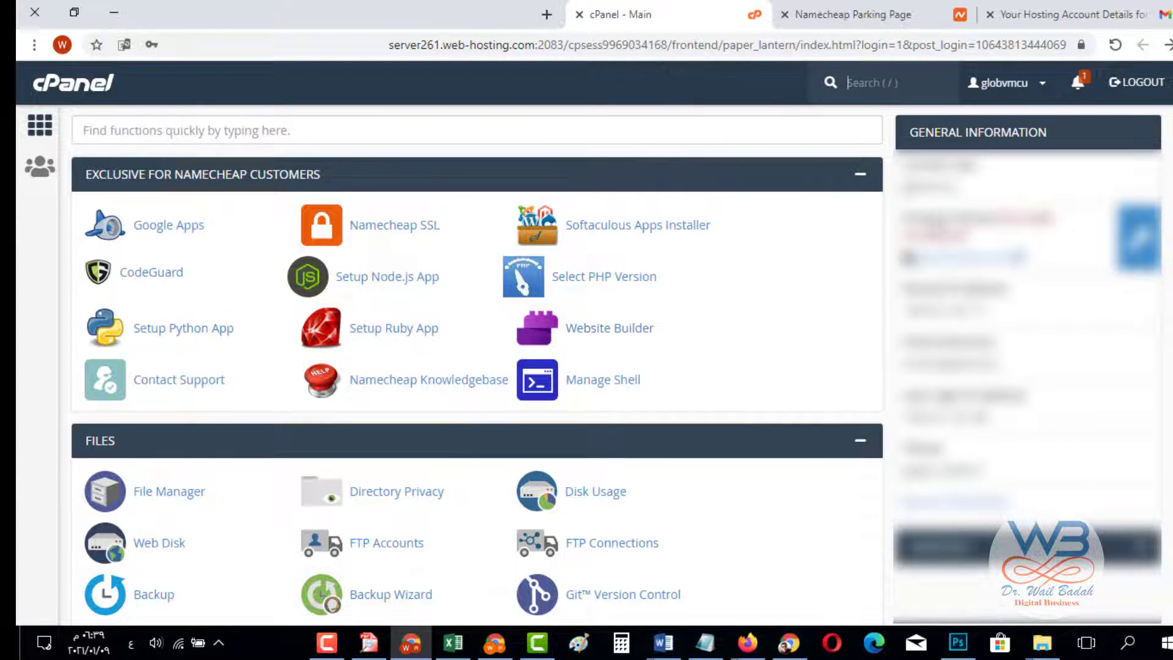
key("ctrl+Tab")
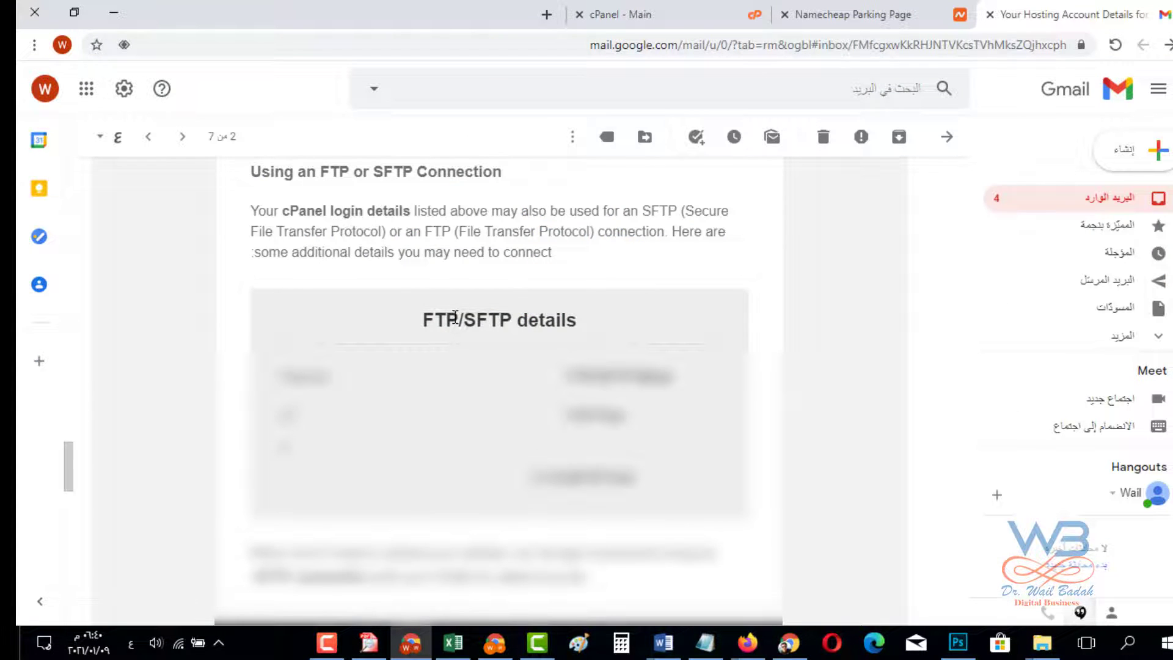
Step: Read through the newer IMMEDIATE VERIFICATION domain email, then go back to the inbox list
triple_click(462, 319)
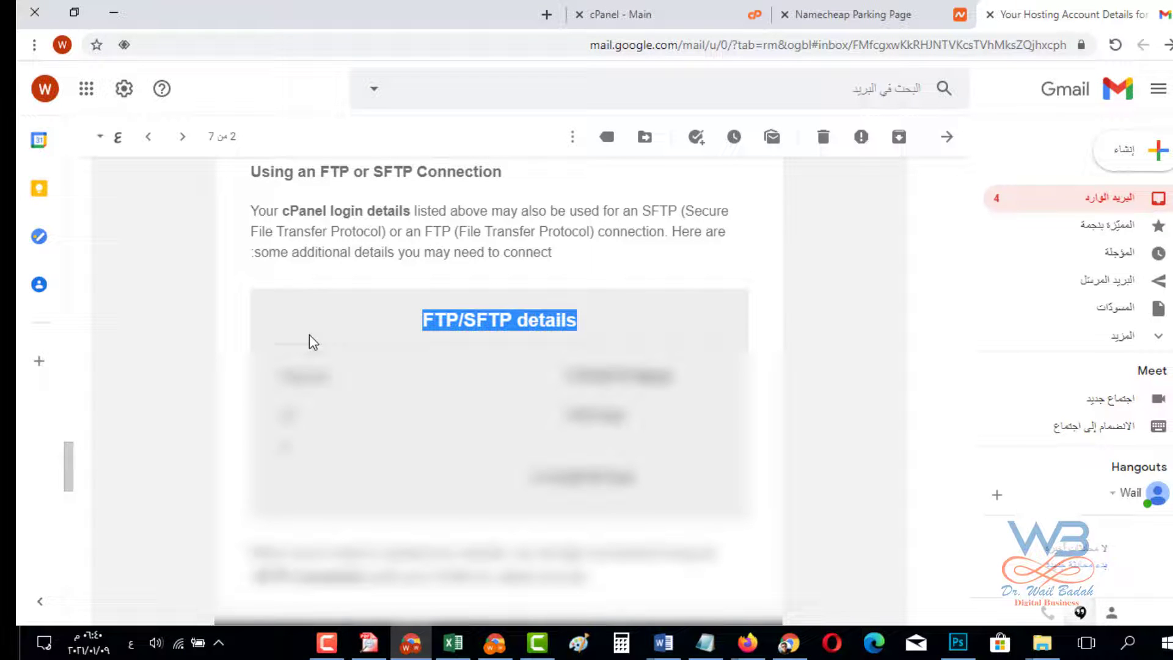
key("k")
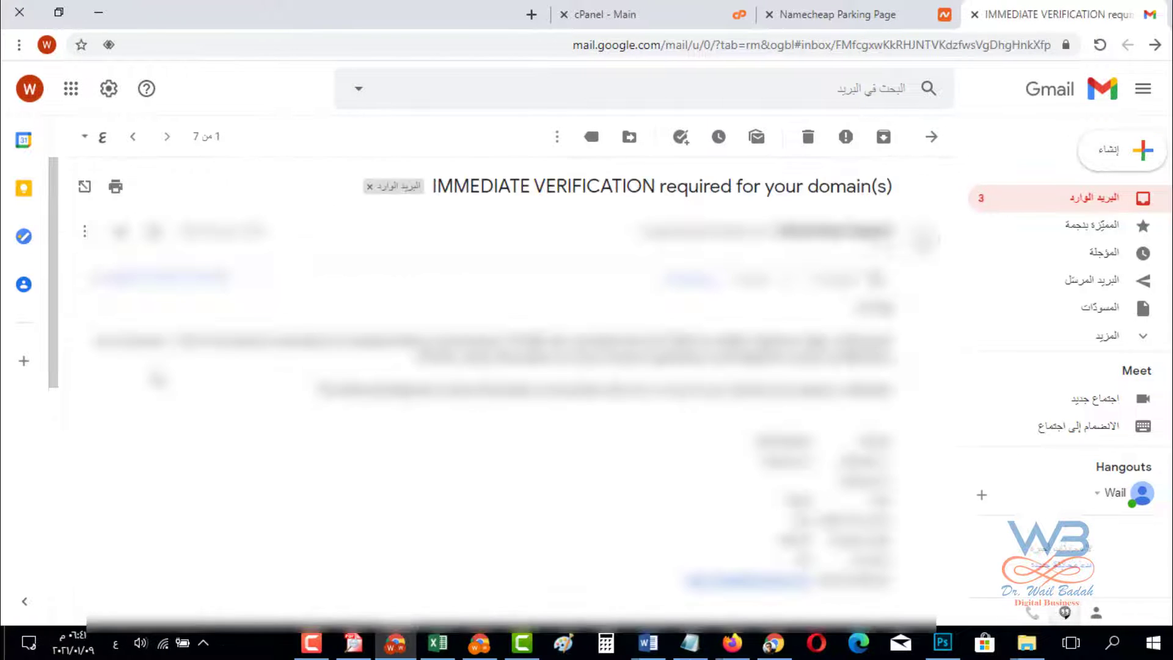
scroll(421, 458, "down", 3)
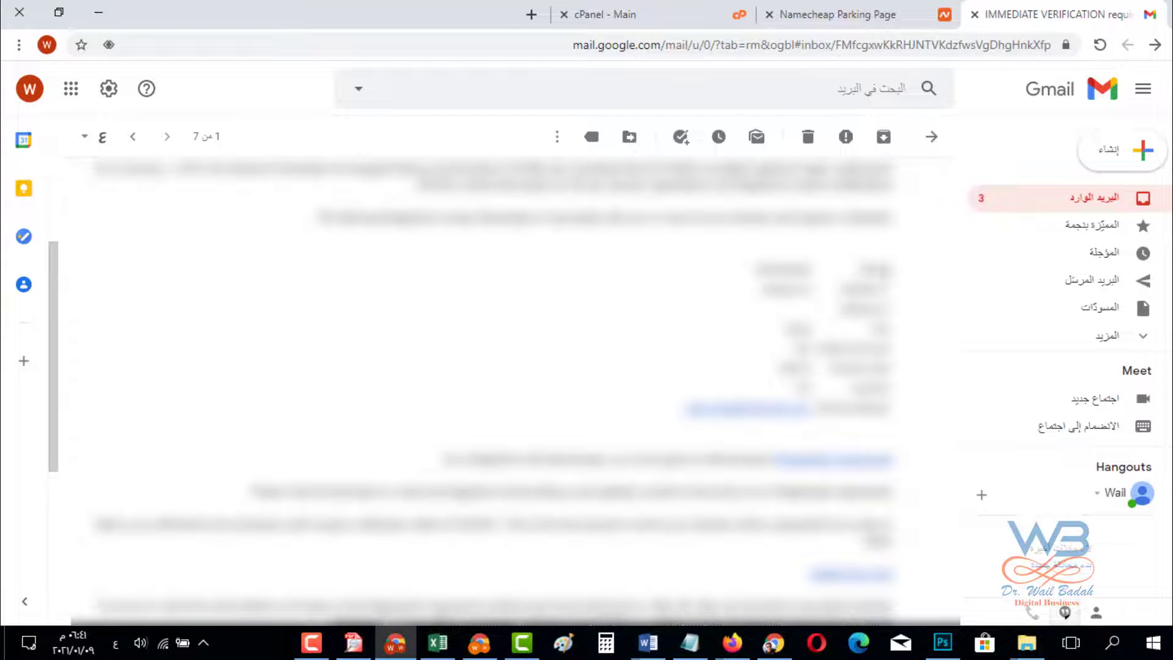
scroll(636, 343, "down", 3)
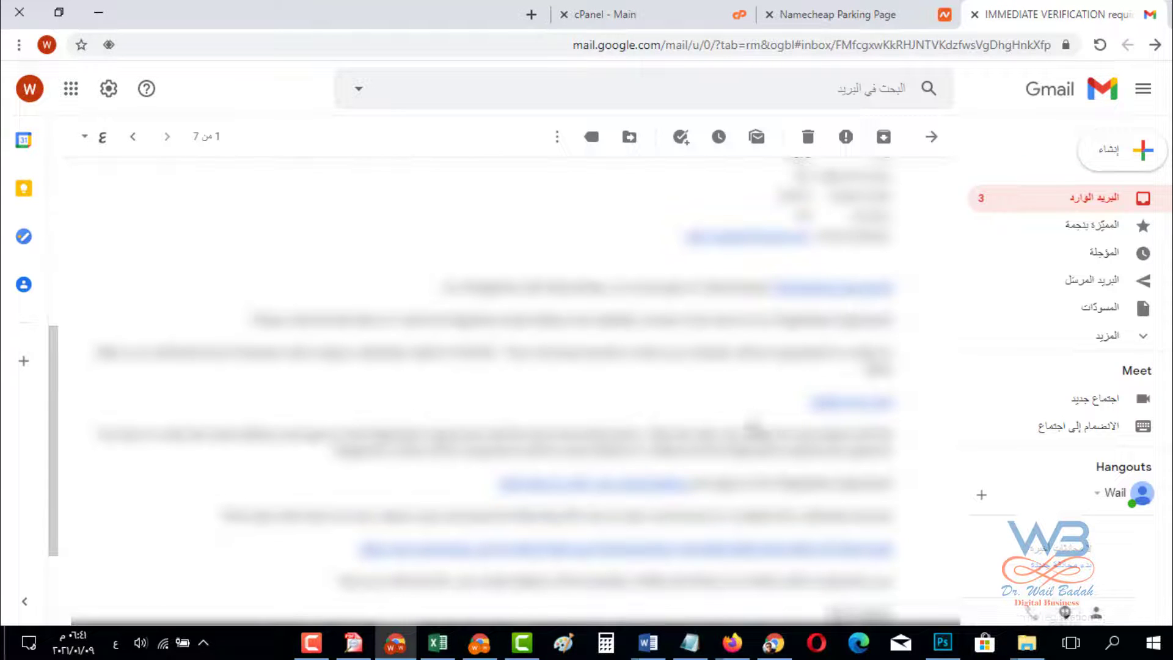
scroll(754, 428, "down", 2)
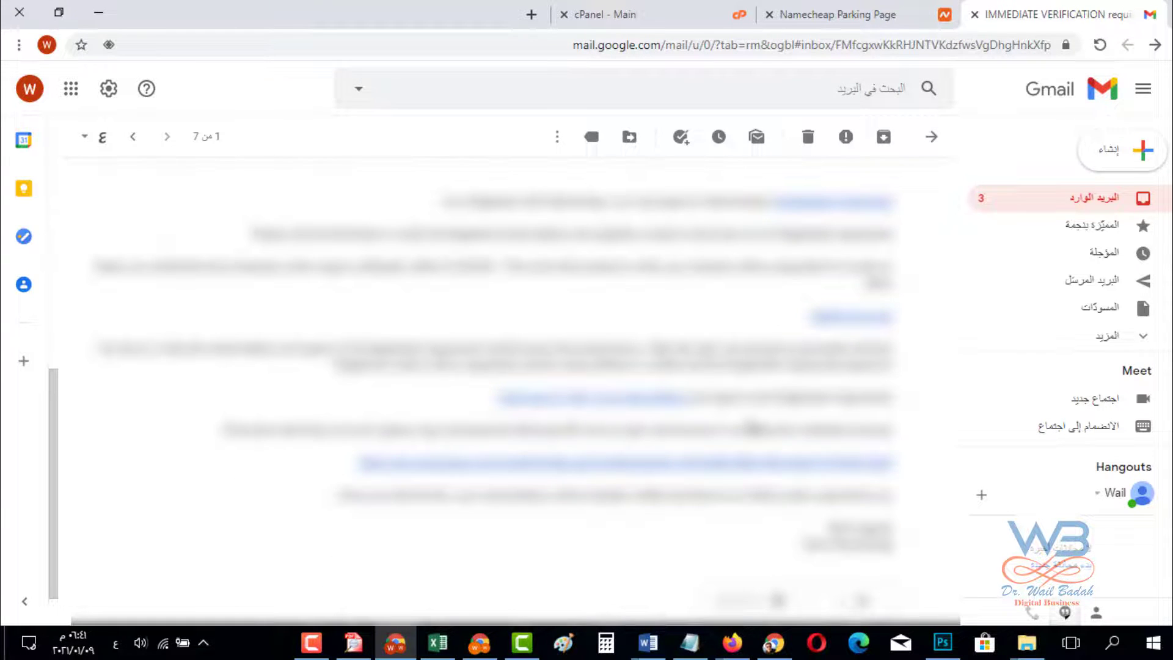
scroll(754, 428, "down", 1)
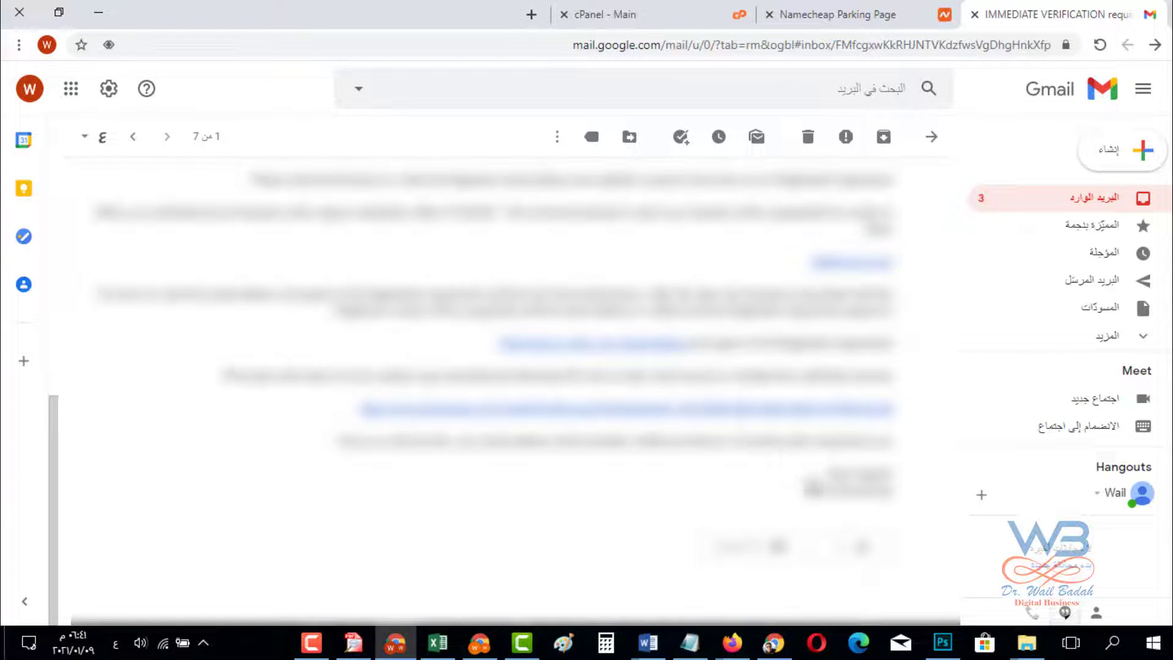
scroll(847, 492, "up", 6)
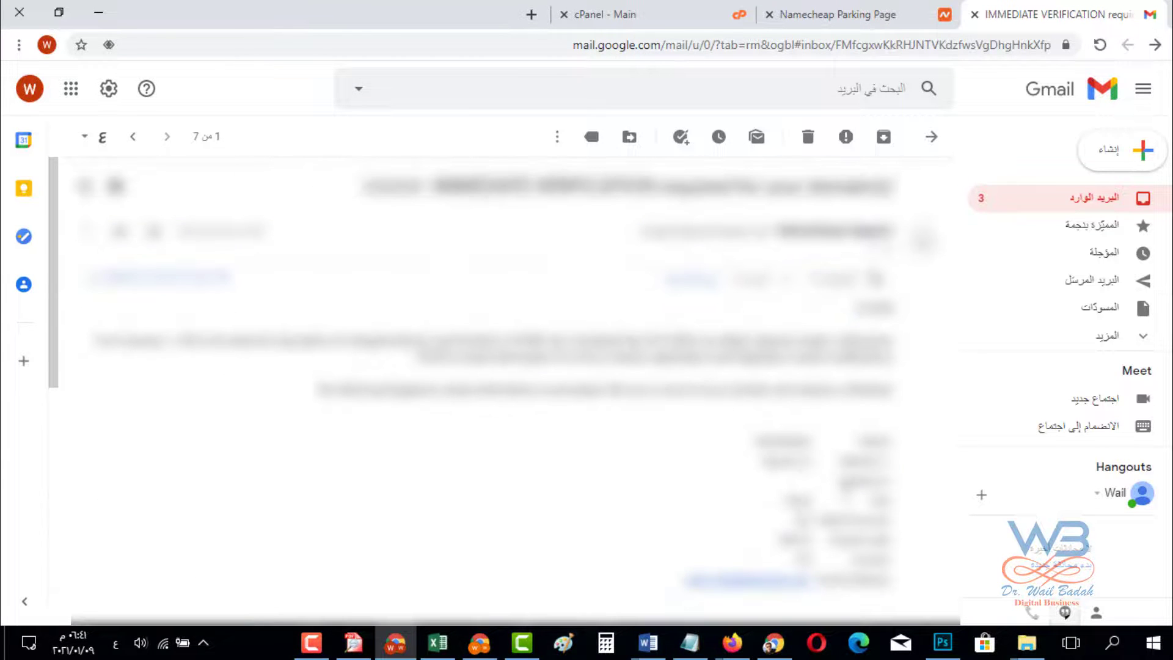
left_click(1065, 207)
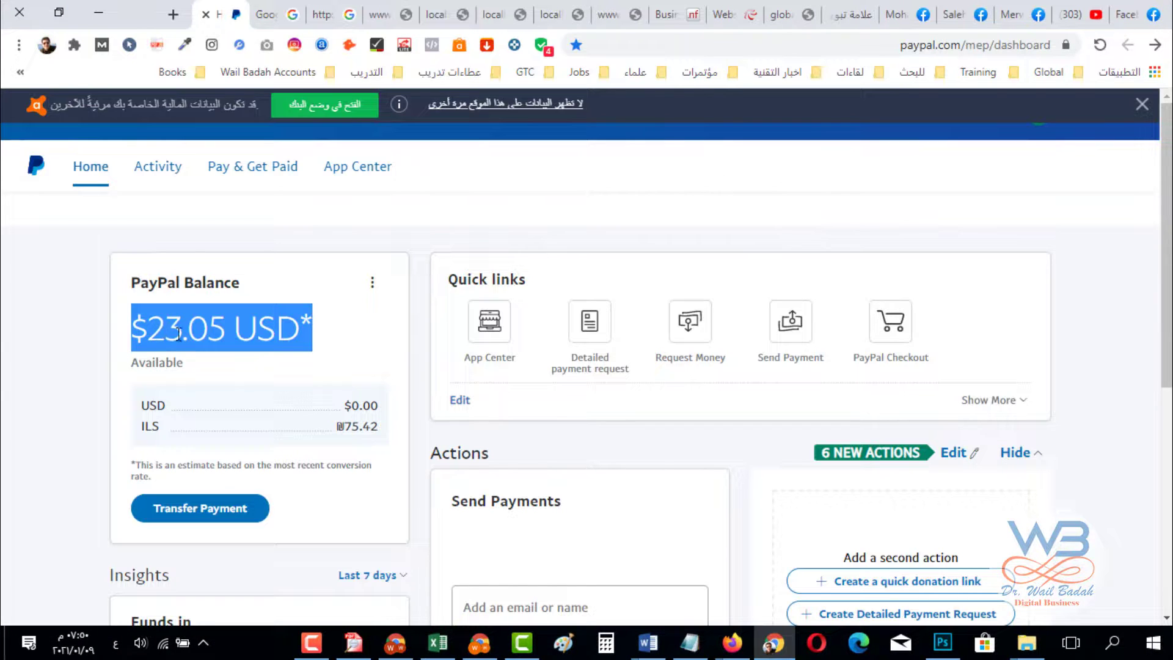
left_click(30, 354)
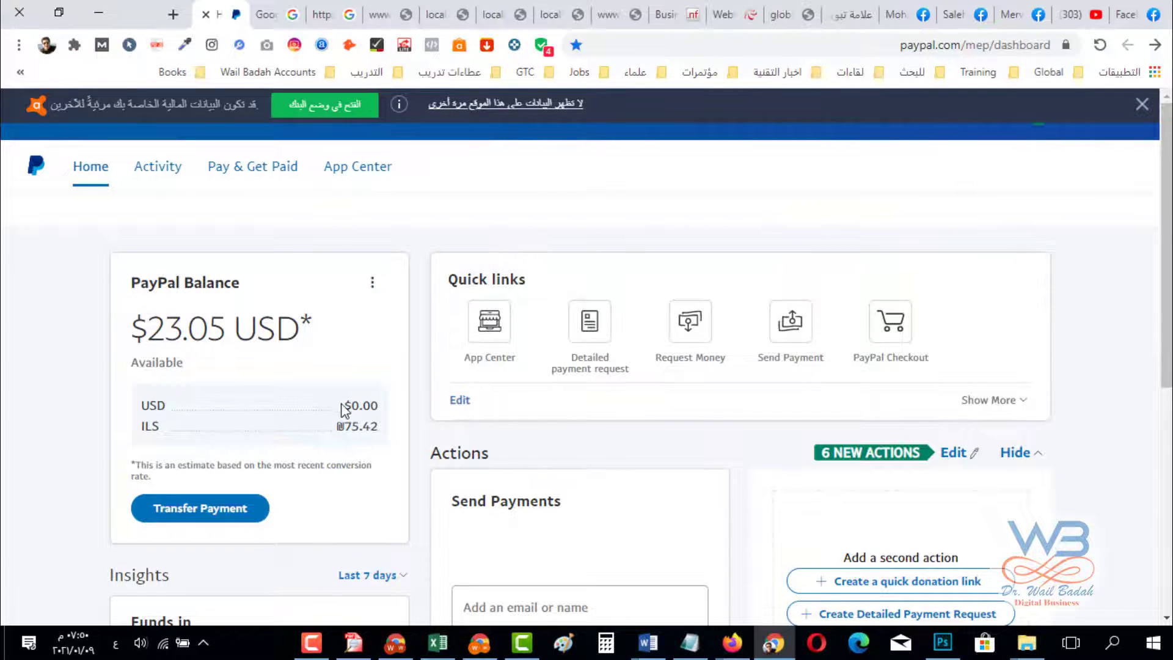
scroll(158, 453, "down", 3)
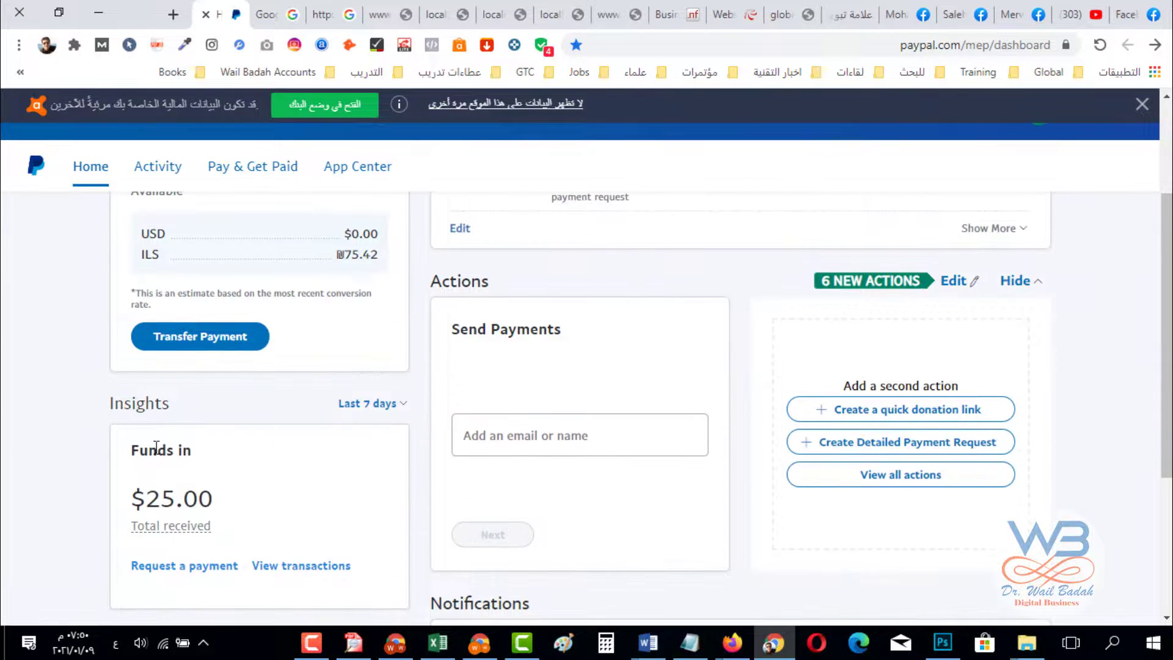
triple_click(157, 452)
scroll(68, 467, "down", 1)
triple_click(172, 409)
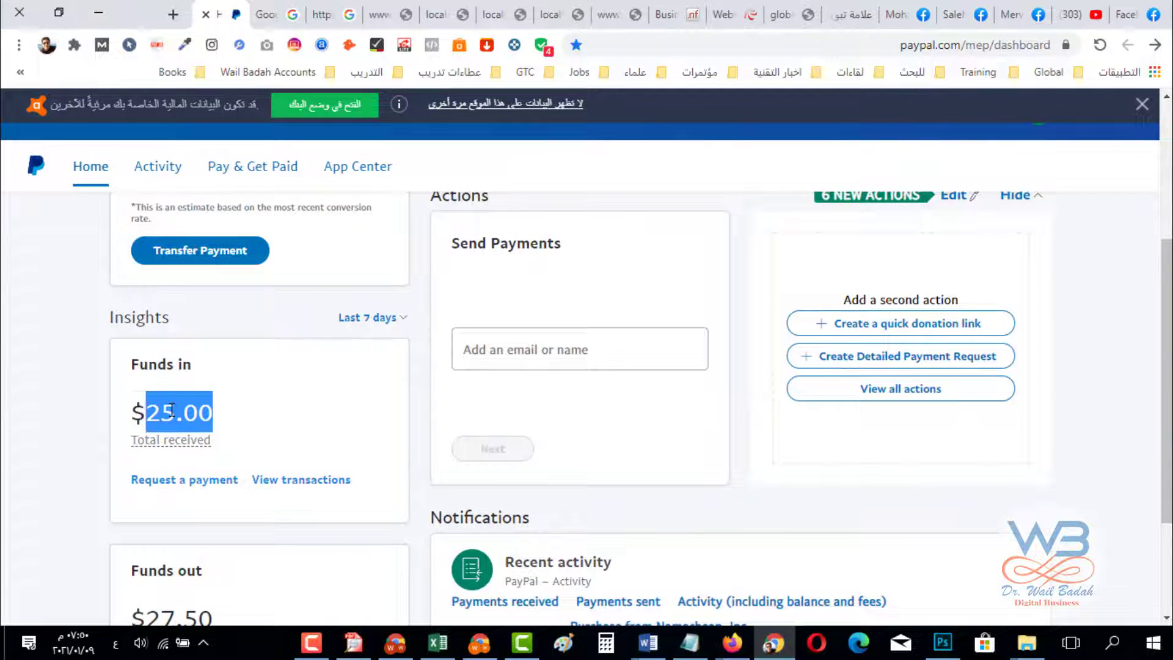
left_click(50, 394)
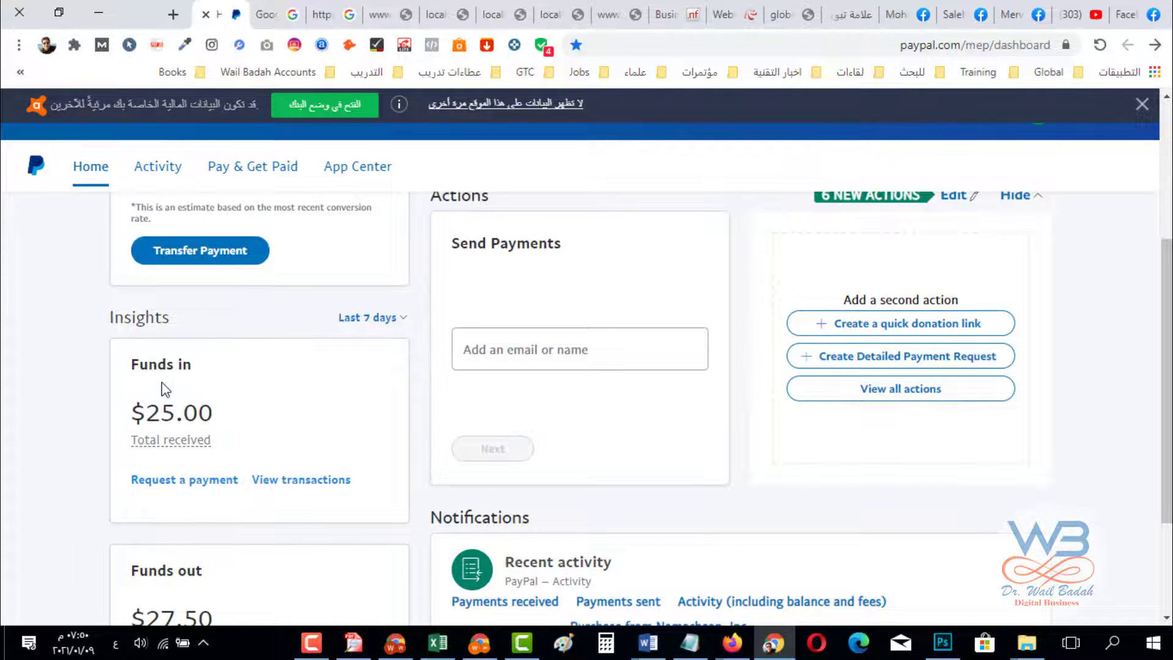
triple_click(157, 409)
left_click(65, 397)
scroll(65, 397, "down", 1)
scroll(65, 397, "down", 1)
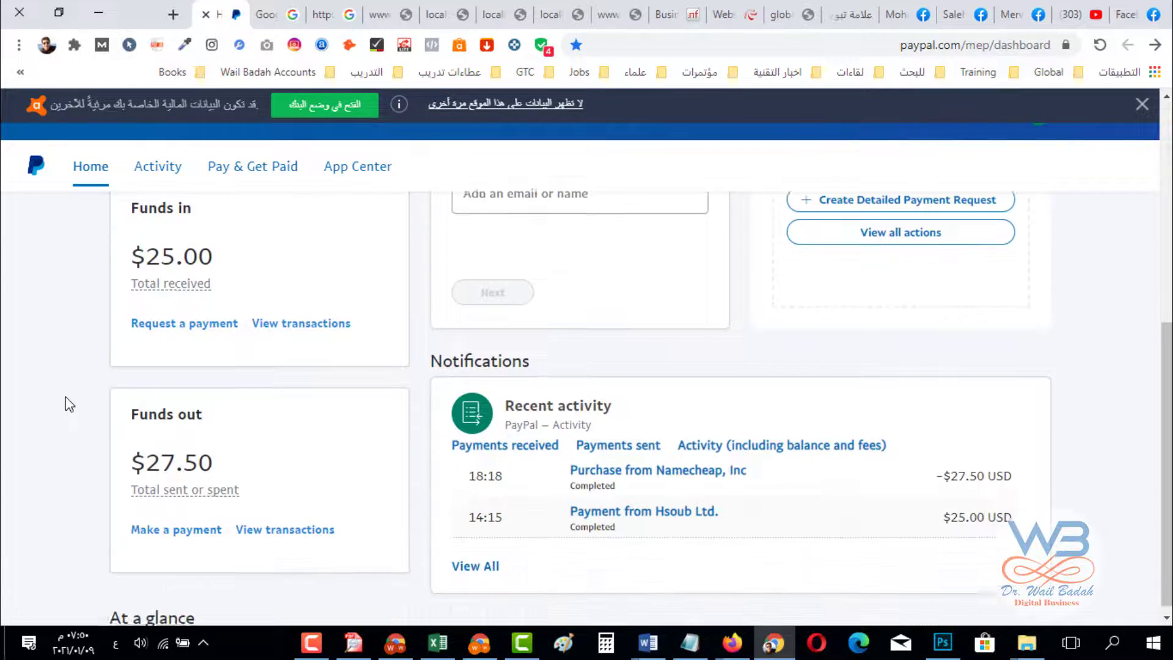
triple_click(170, 453)
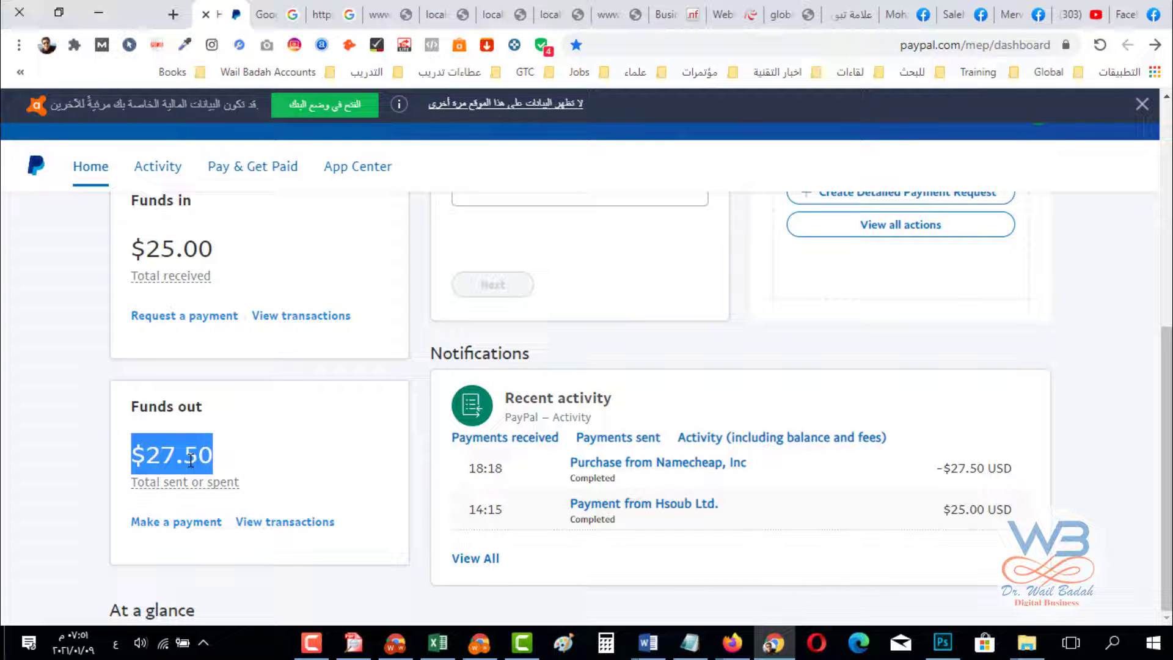
scroll(191, 459, "up", 5)
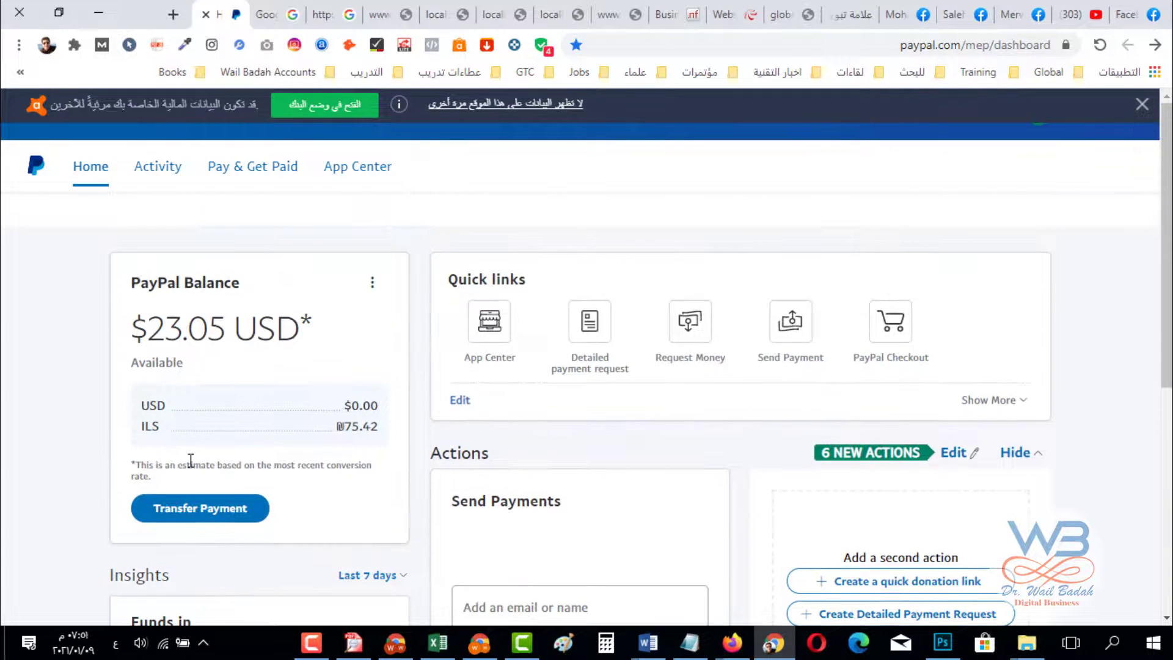
triple_click(176, 331)
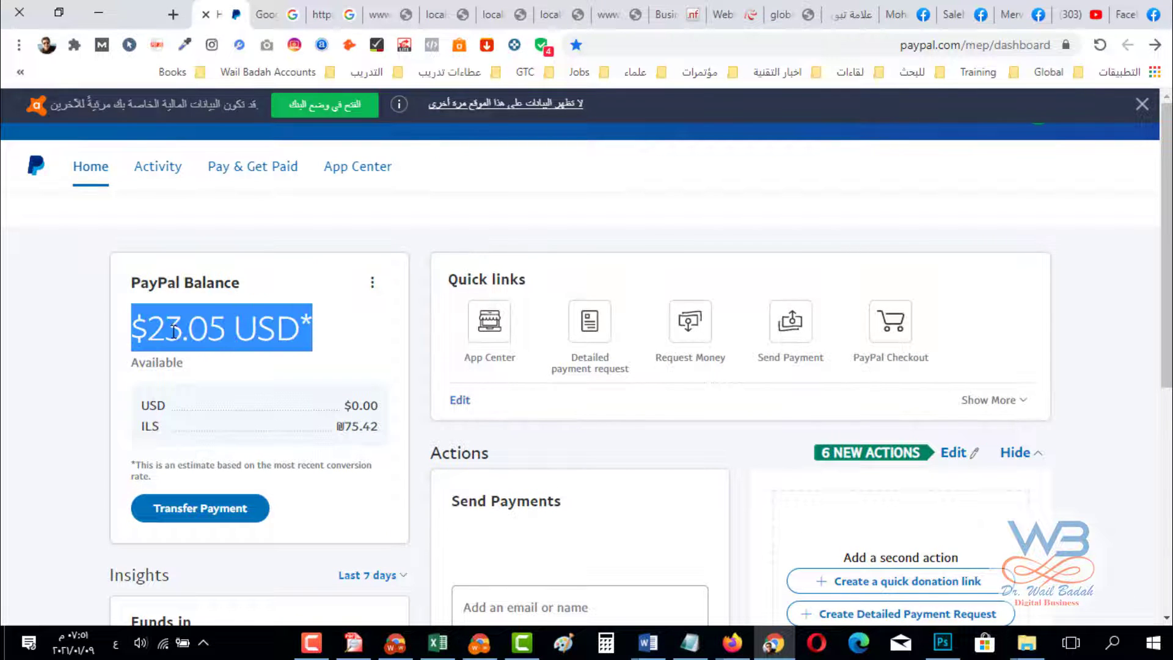
left_click(42, 353)
scroll(40, 353, "down", 1)
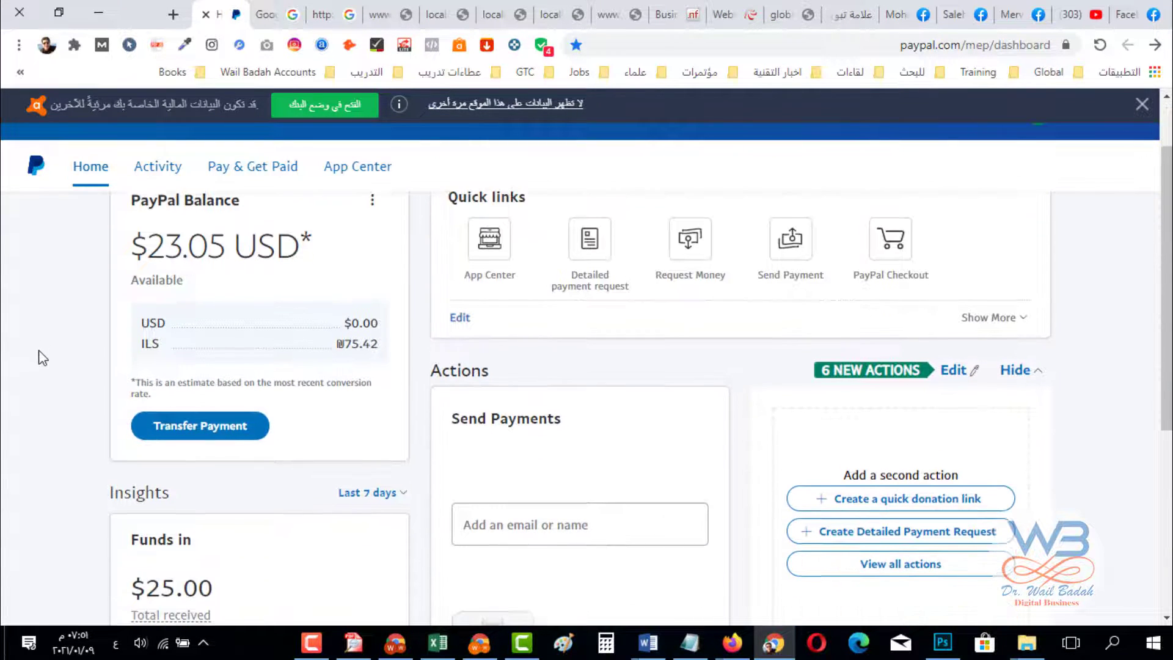
double_click(359, 340)
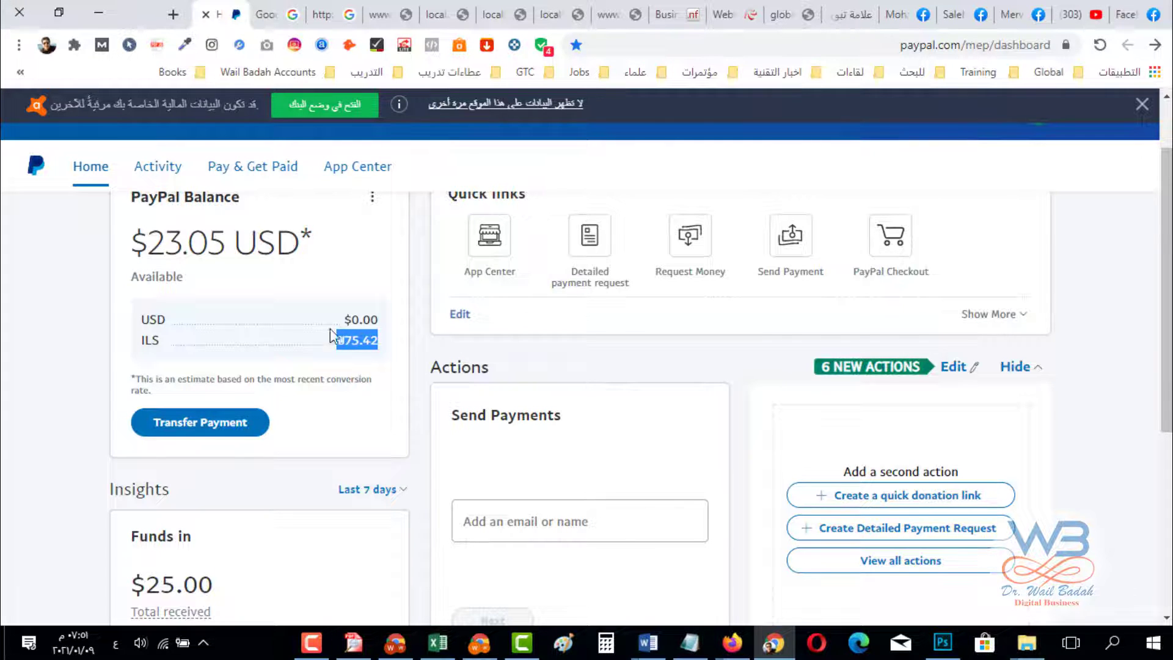
scroll(55, 442, "down", 3)
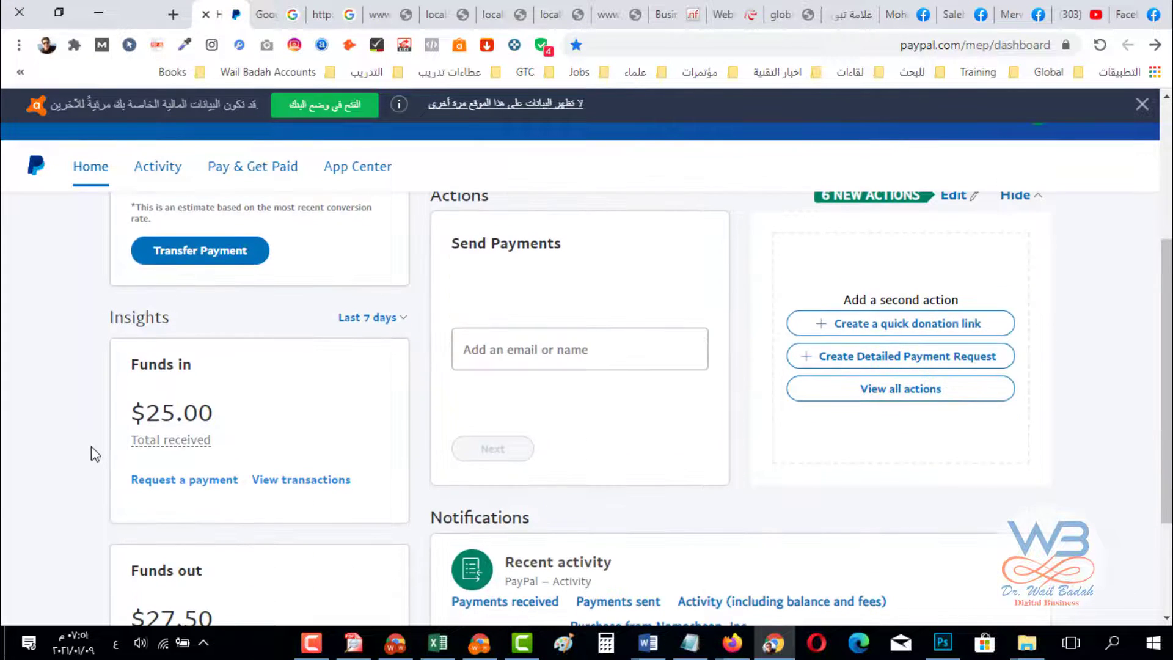
scroll(92, 449, "up", 5)
triple_click(172, 339)
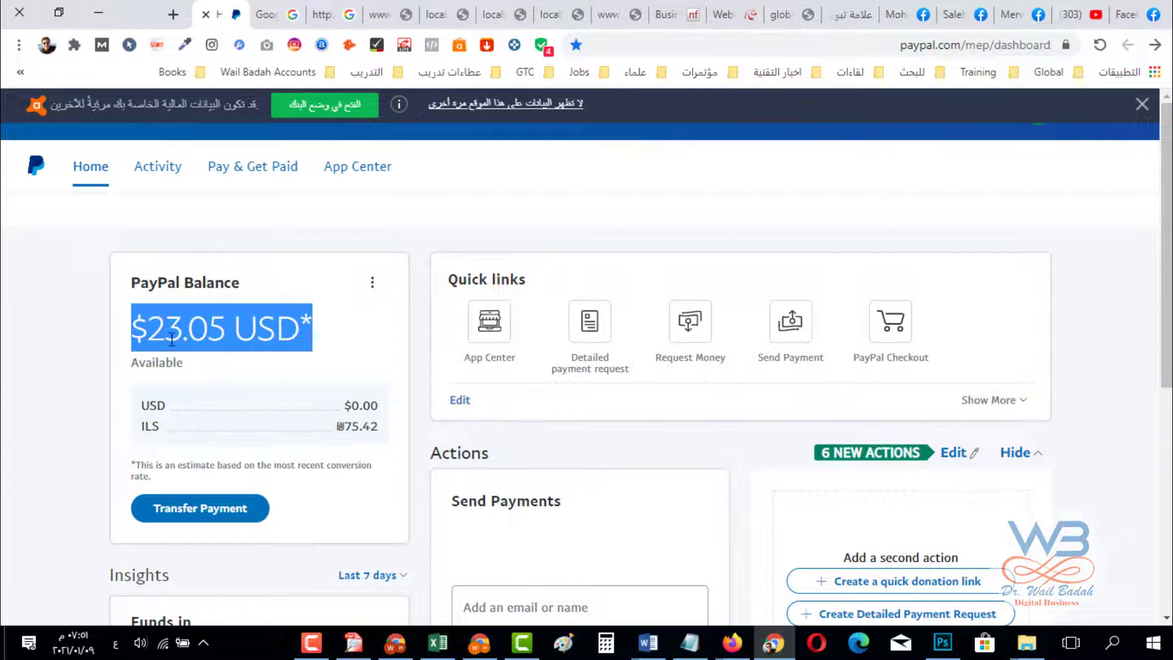
left_click(35, 353)
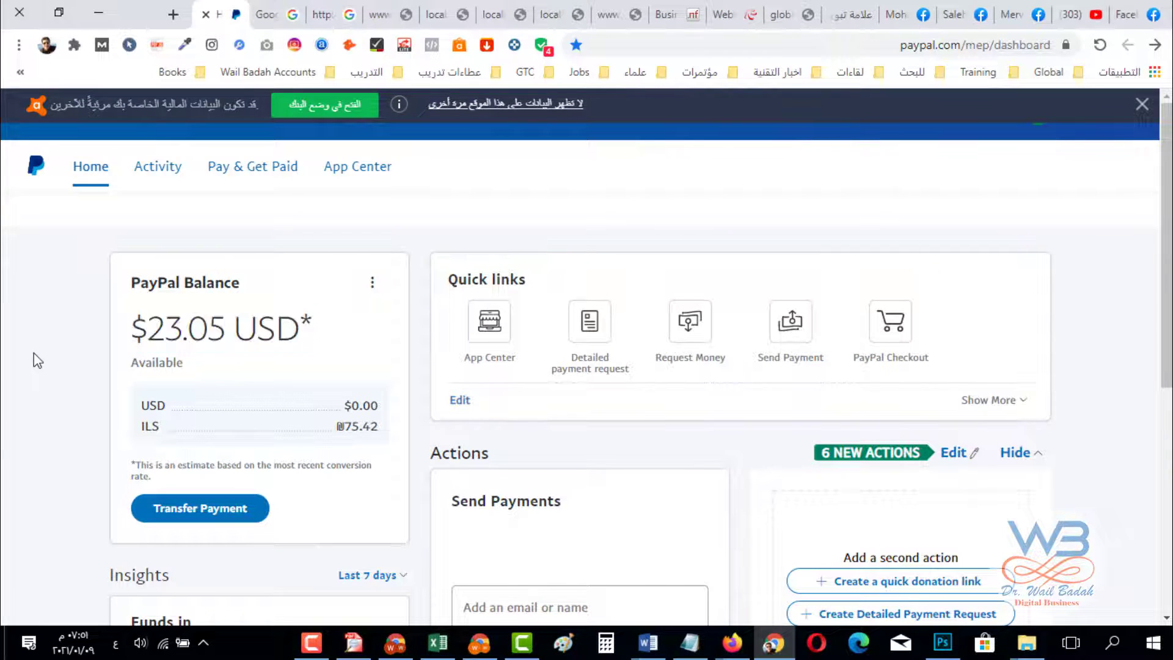
triple_click(167, 332)
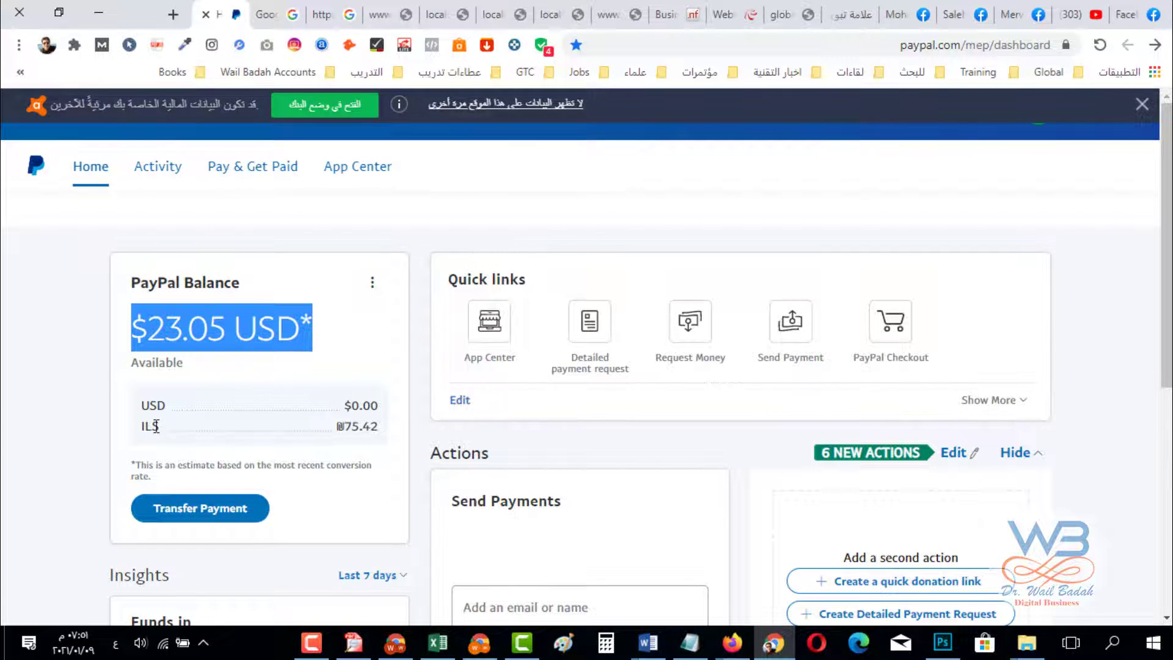
double_click(350, 425)
left_click(27, 428)
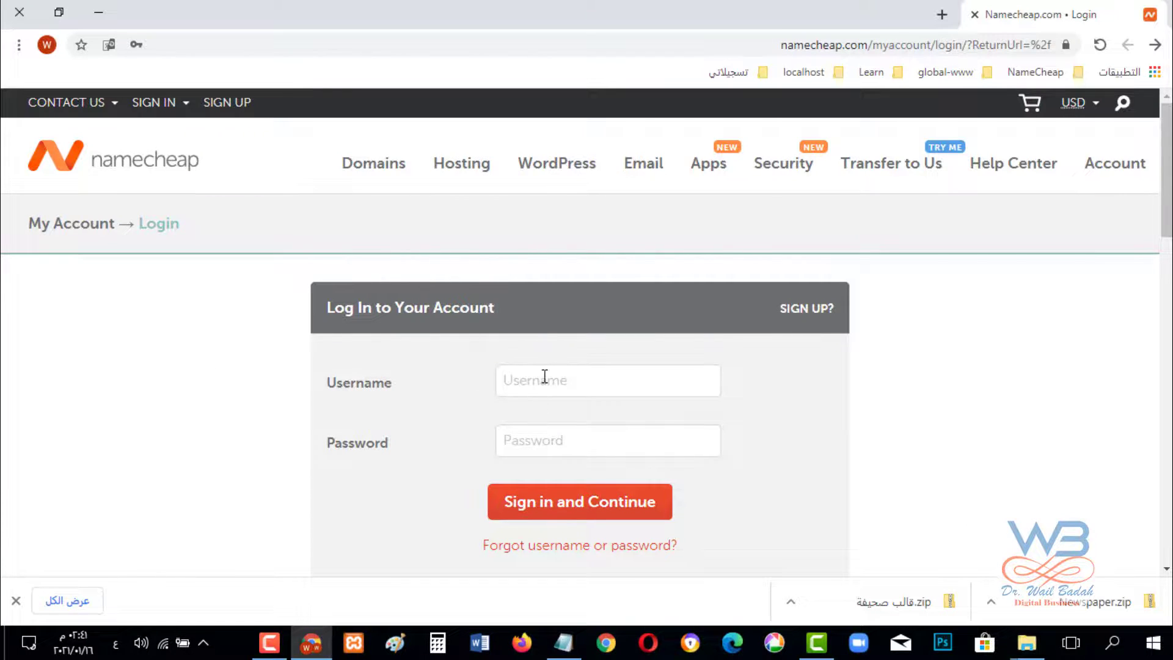
Step: Sign in to Namecheap using the browser's saved username and password
left_click(543, 378)
left_click(548, 427)
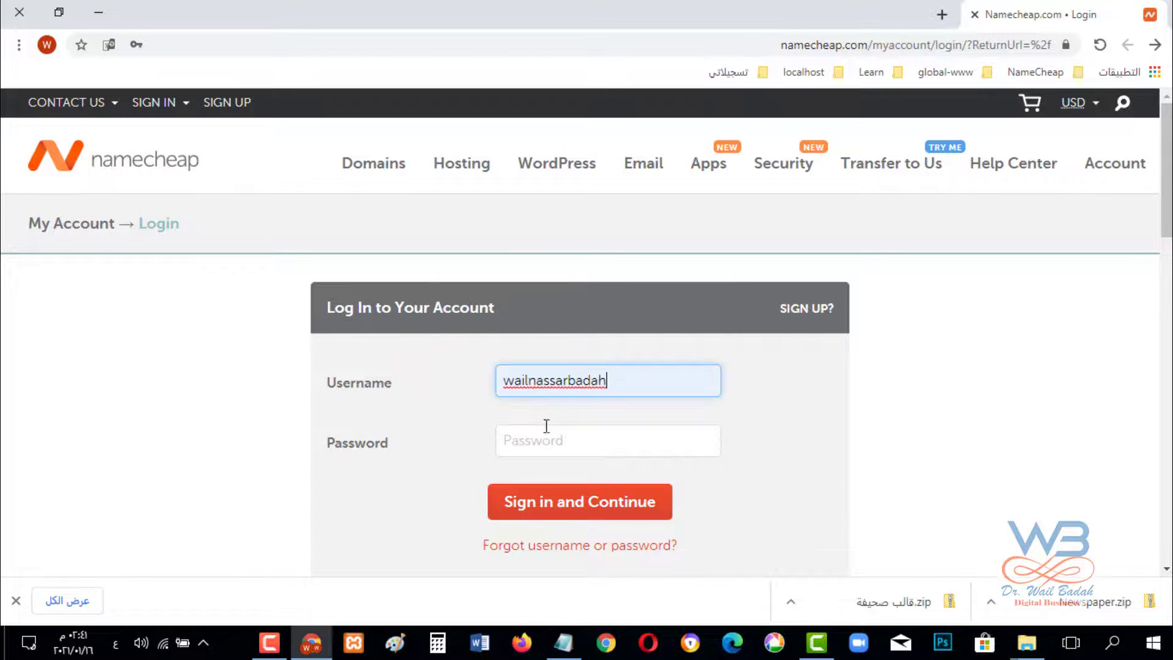
left_click(539, 448)
left_click(539, 482)
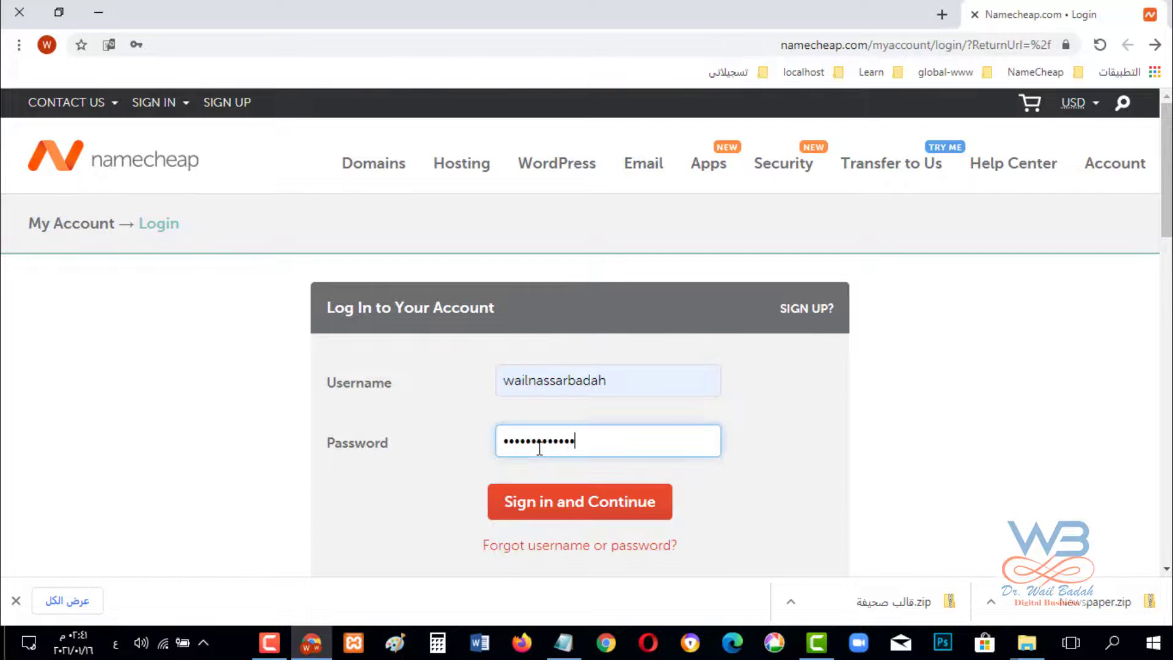
left_click(556, 507)
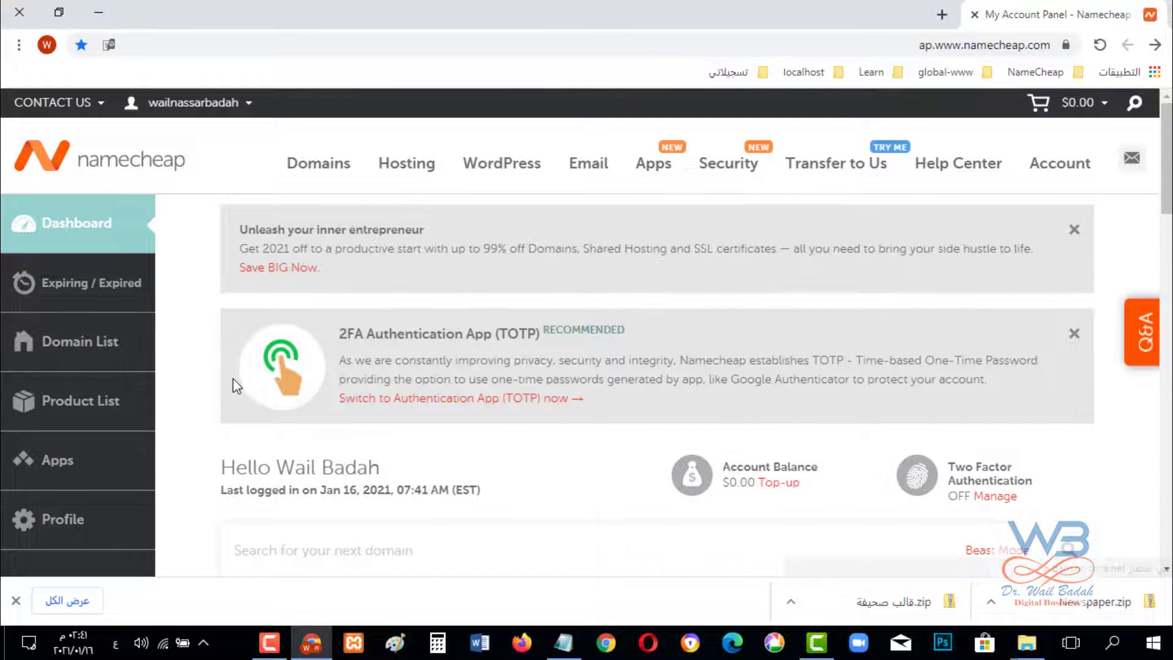
scroll(233, 379, "down", 4)
scroll(222, 408, "down", 3)
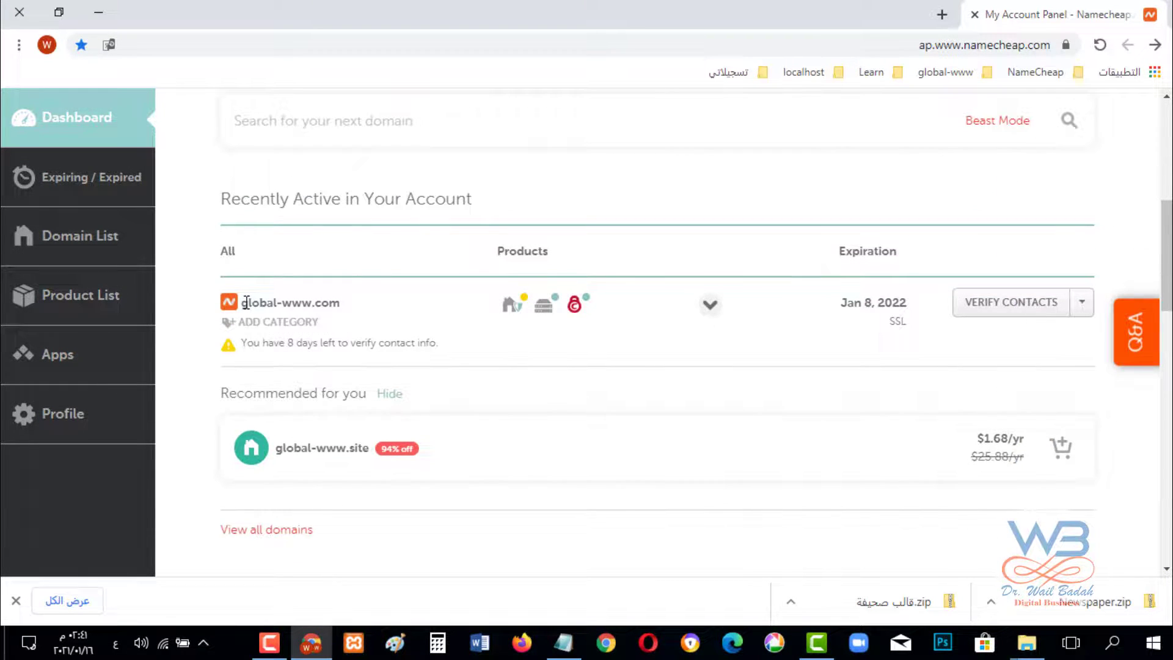
left_click_drag(246, 302, 341, 307)
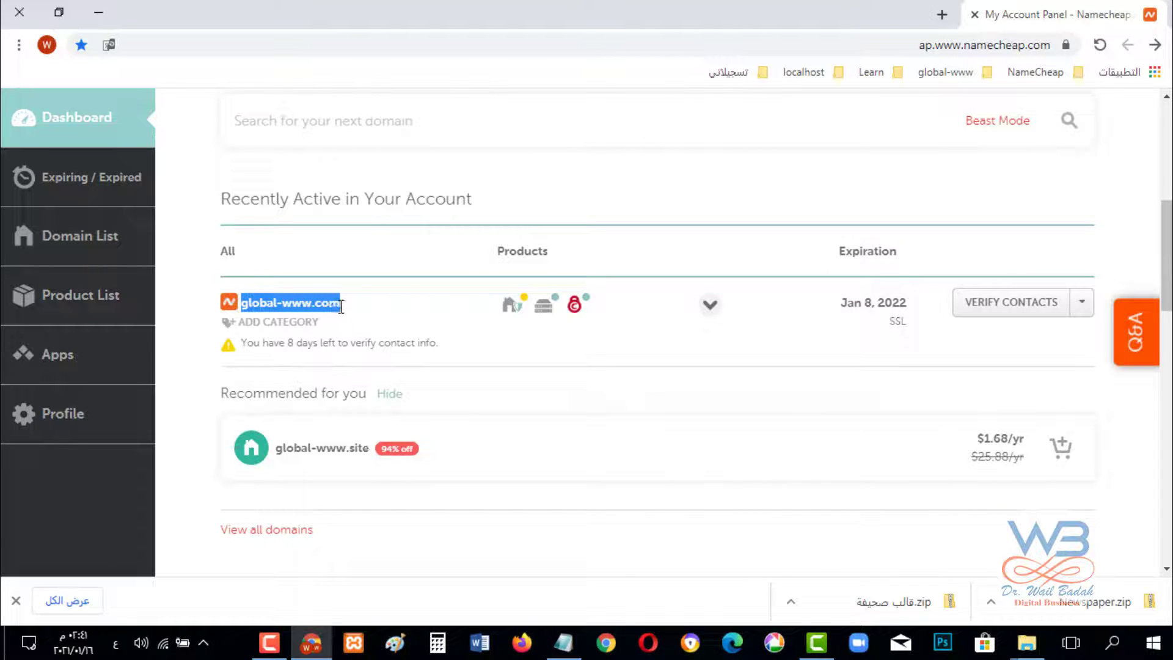
left_click(189, 294)
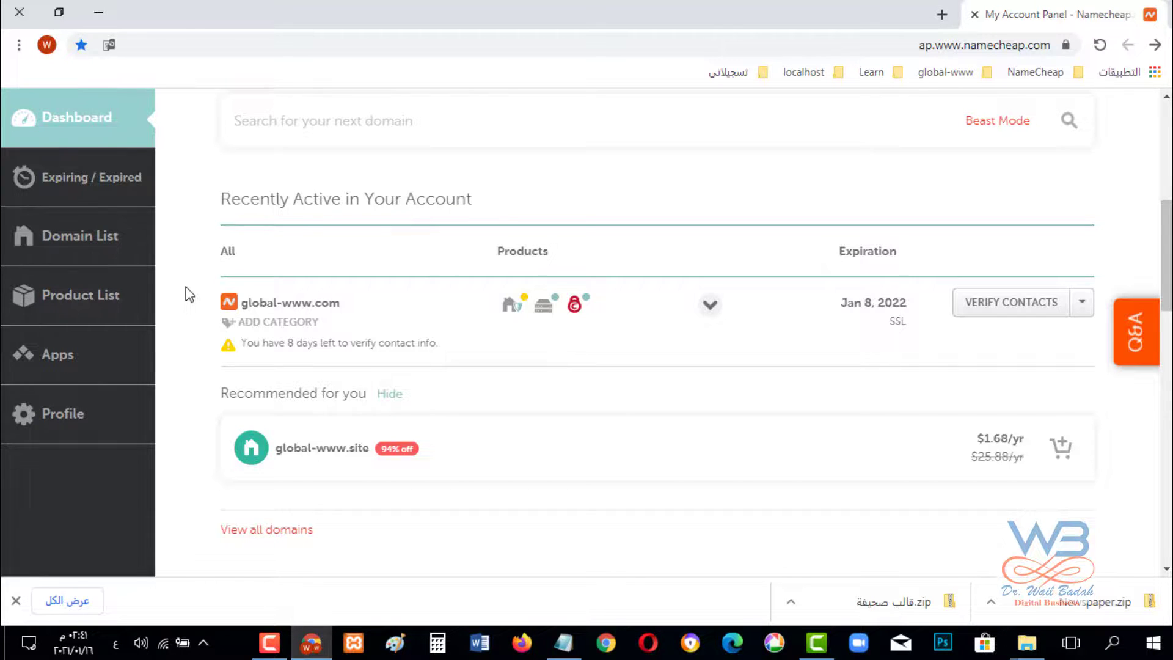
Step: Search Namecheap's Domain Name Search for 'dr wailbadah'
scroll(190, 294, "up", 7)
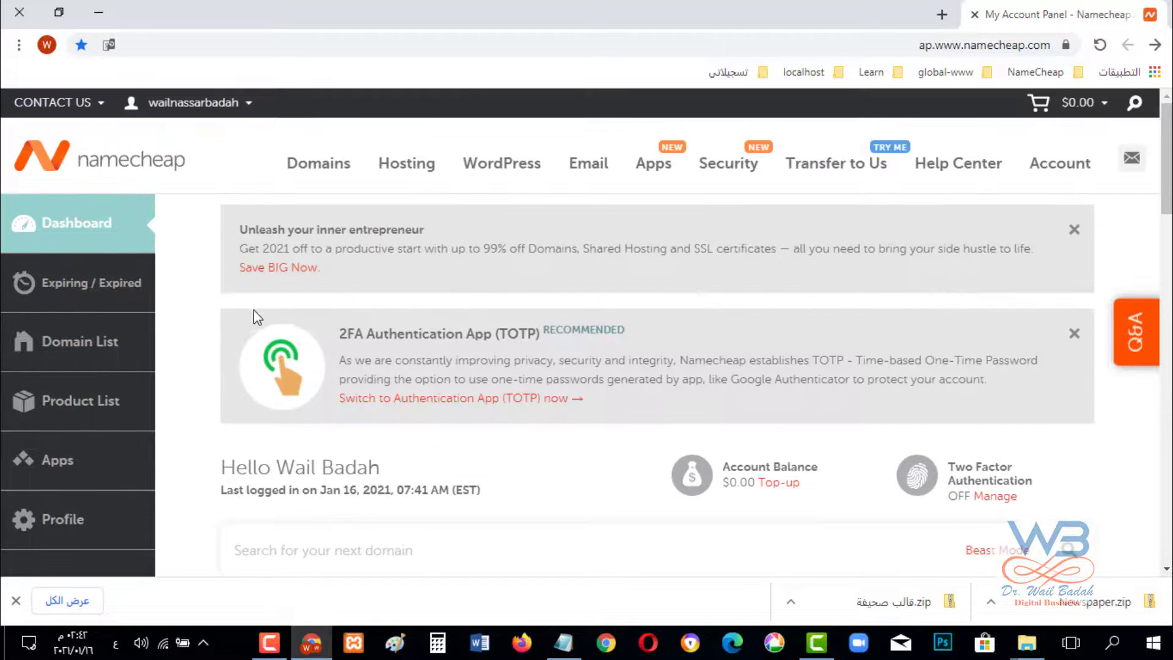
left_click(319, 160)
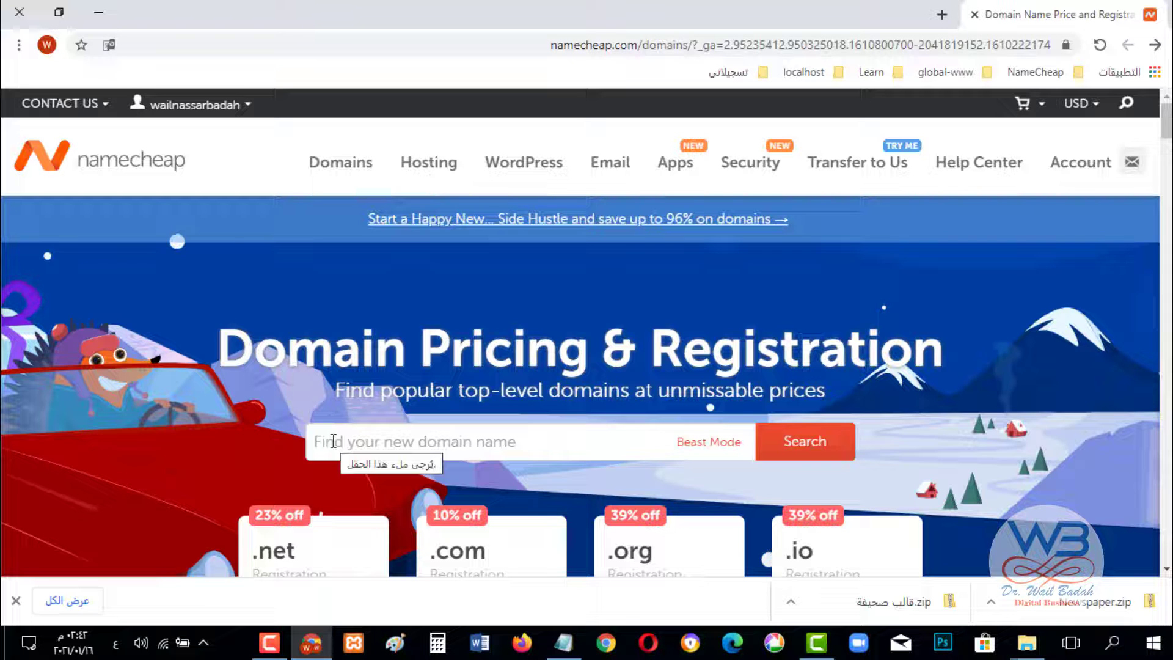
key("alt+shift")
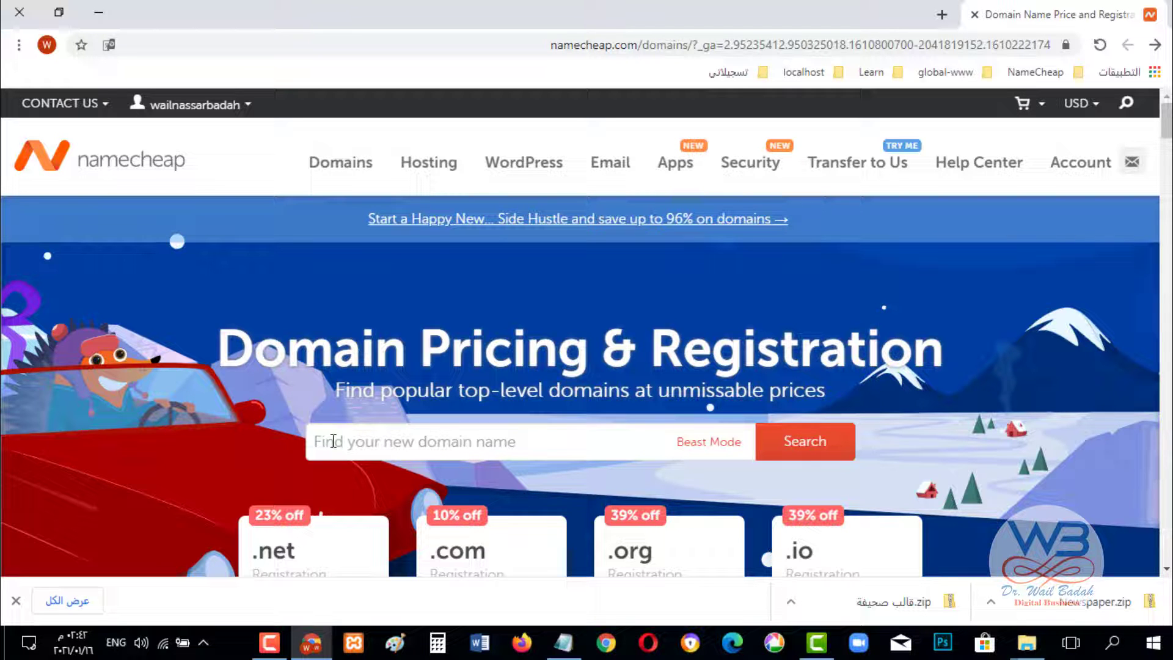
left_click(333, 441)
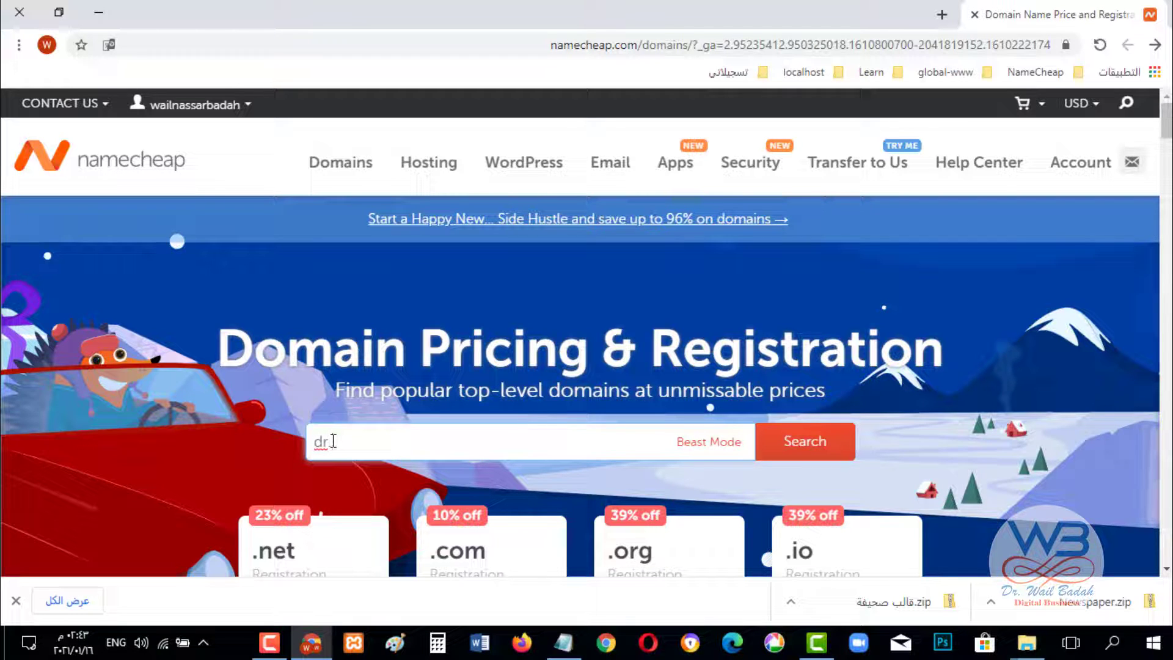
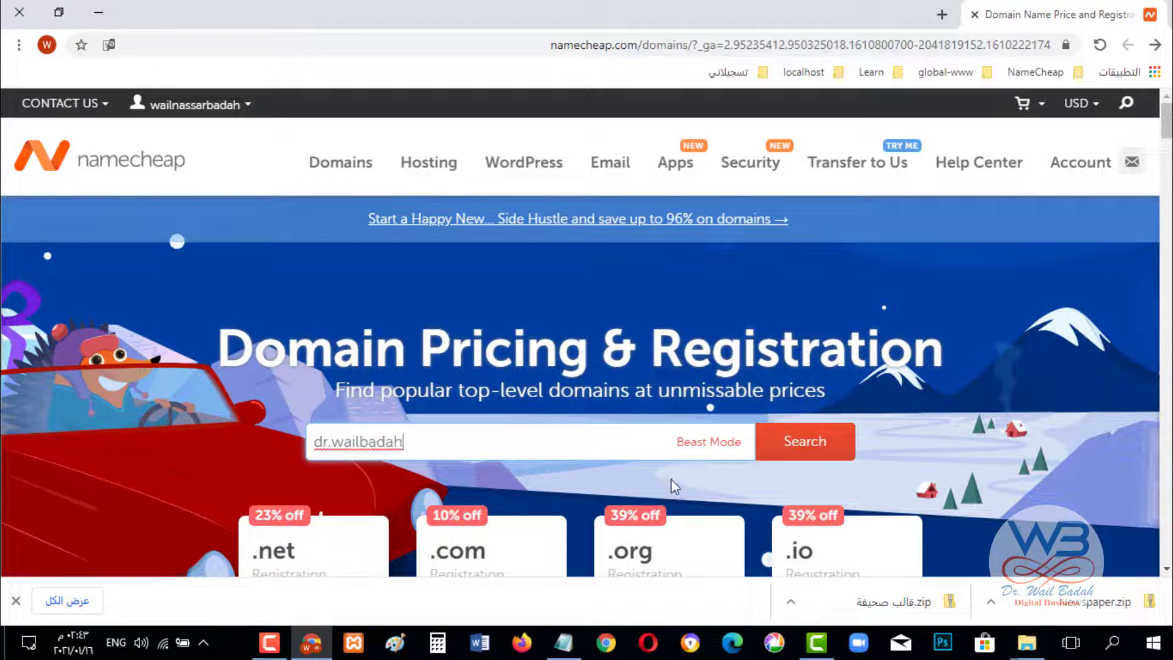
left_click(804, 446)
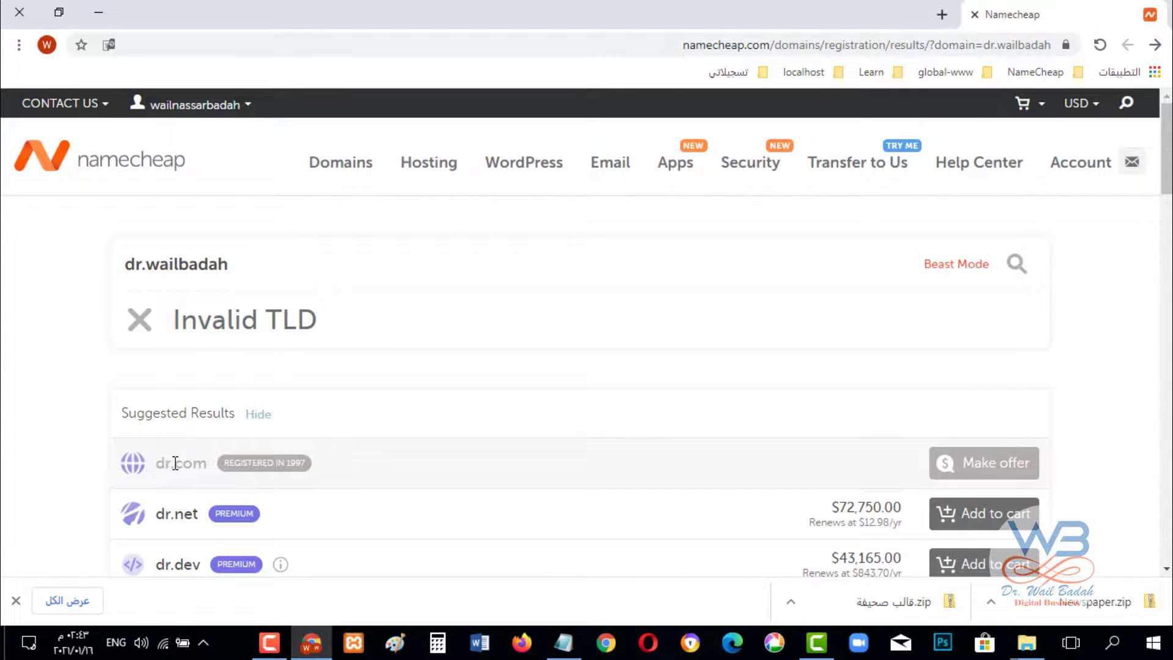
left_click_drag(176, 463, 160, 459)
left_click(189, 358)
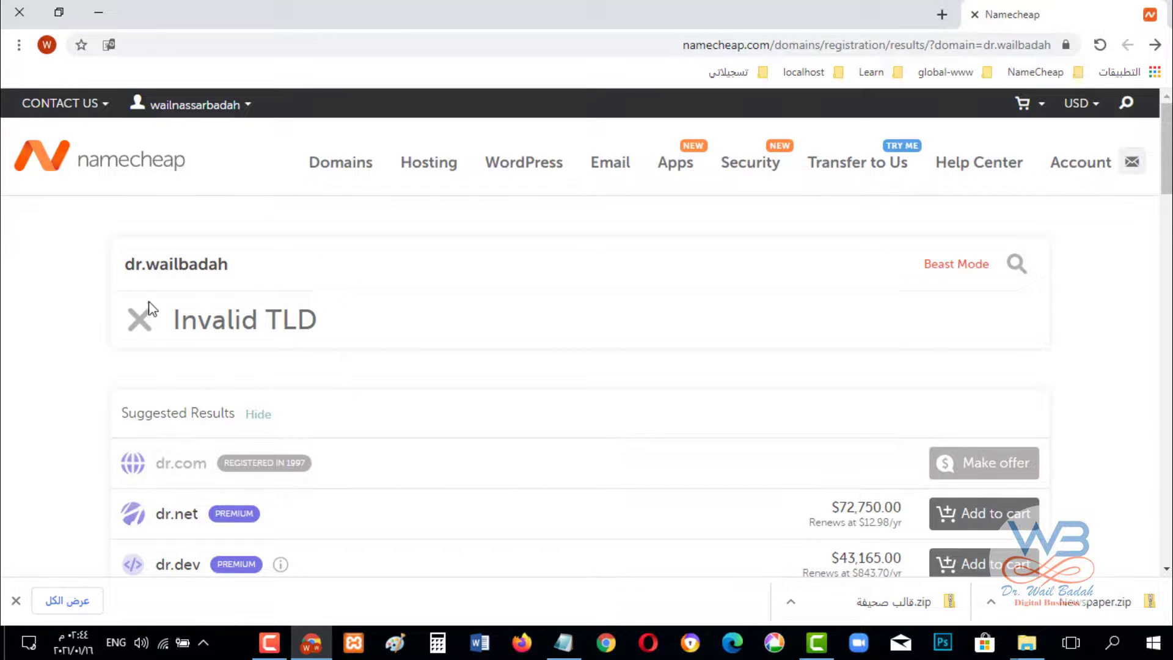
left_click(147, 262)
key("BackSpace")
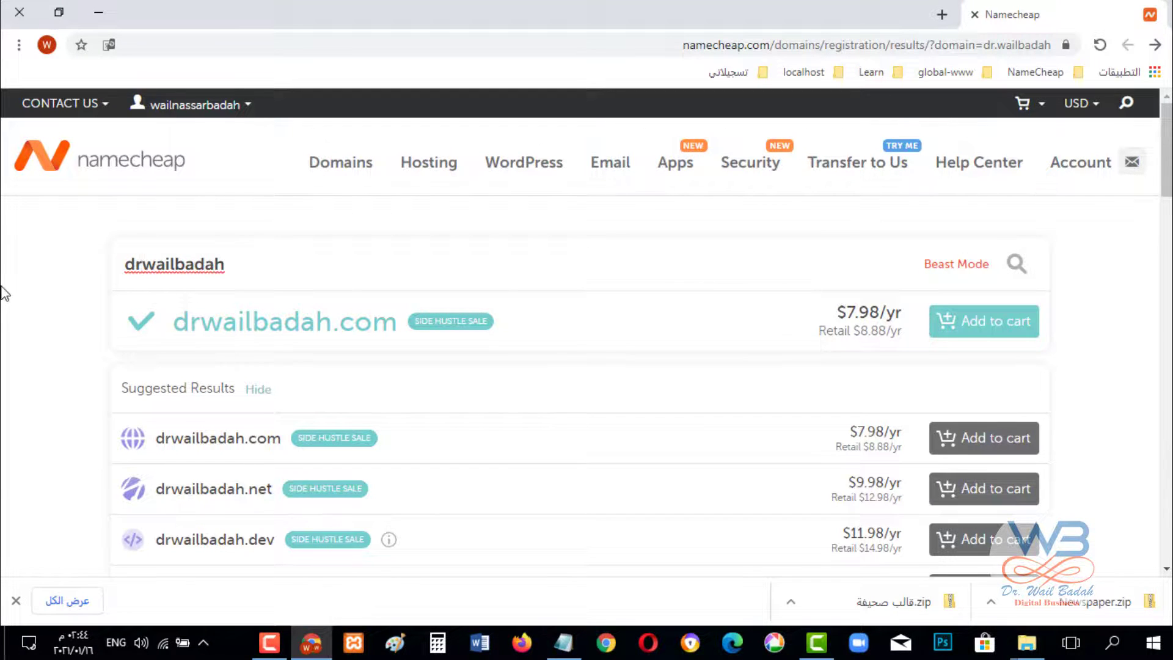
type("-")
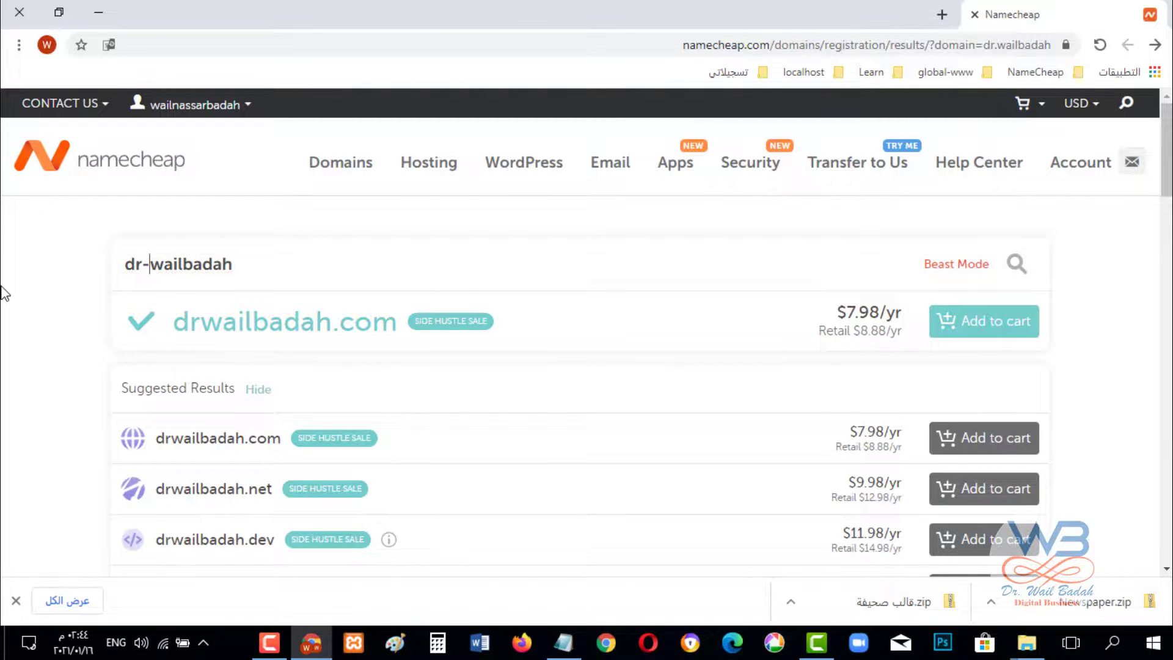
key("Return")
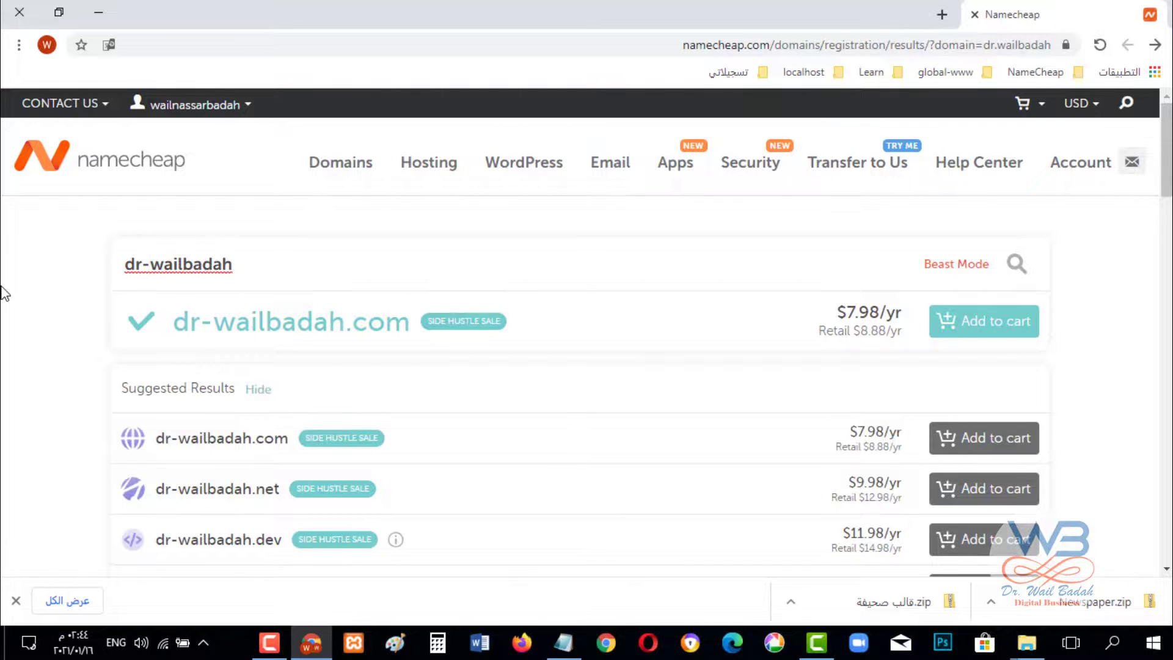
key("Right")
key("Right")
key("Right")
key("Right")
Step: Add dr-wailbadah.com to the cart, review the cart, and proceed to checkout
left_click(1003, 329)
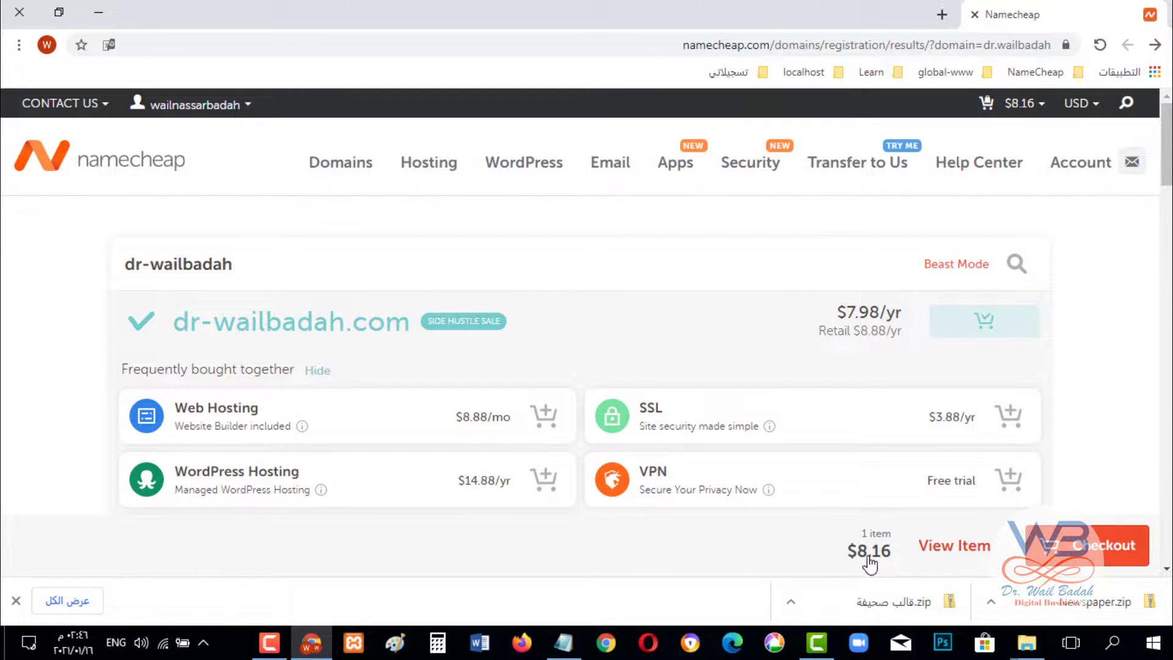
right_click(950, 554)
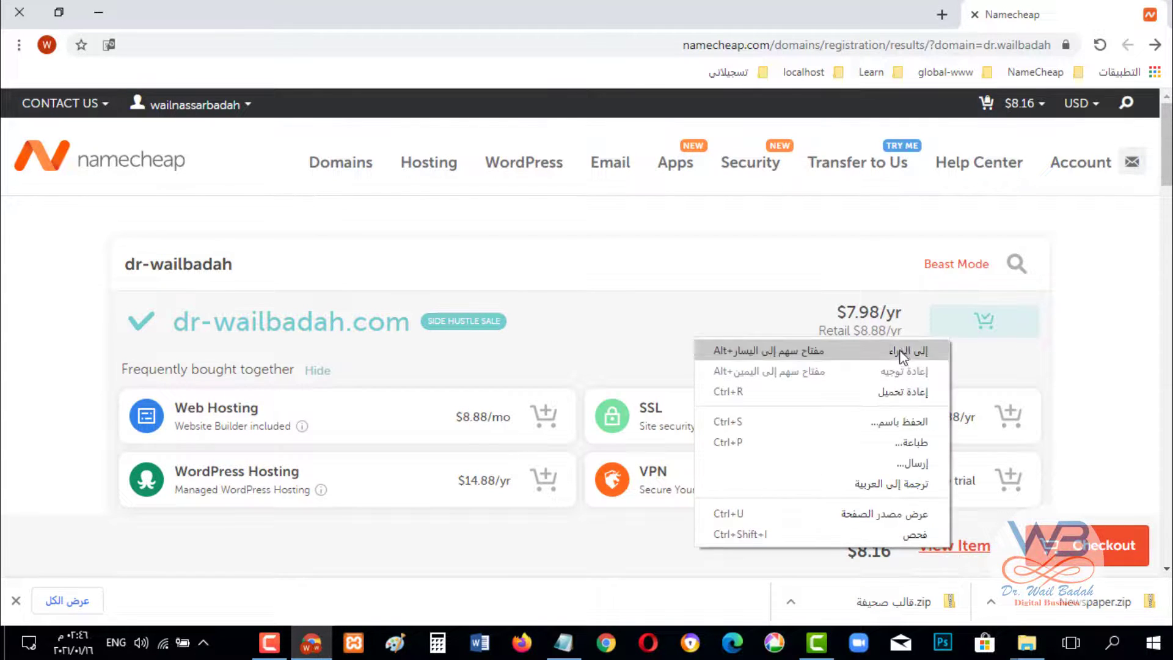
left_click(976, 553)
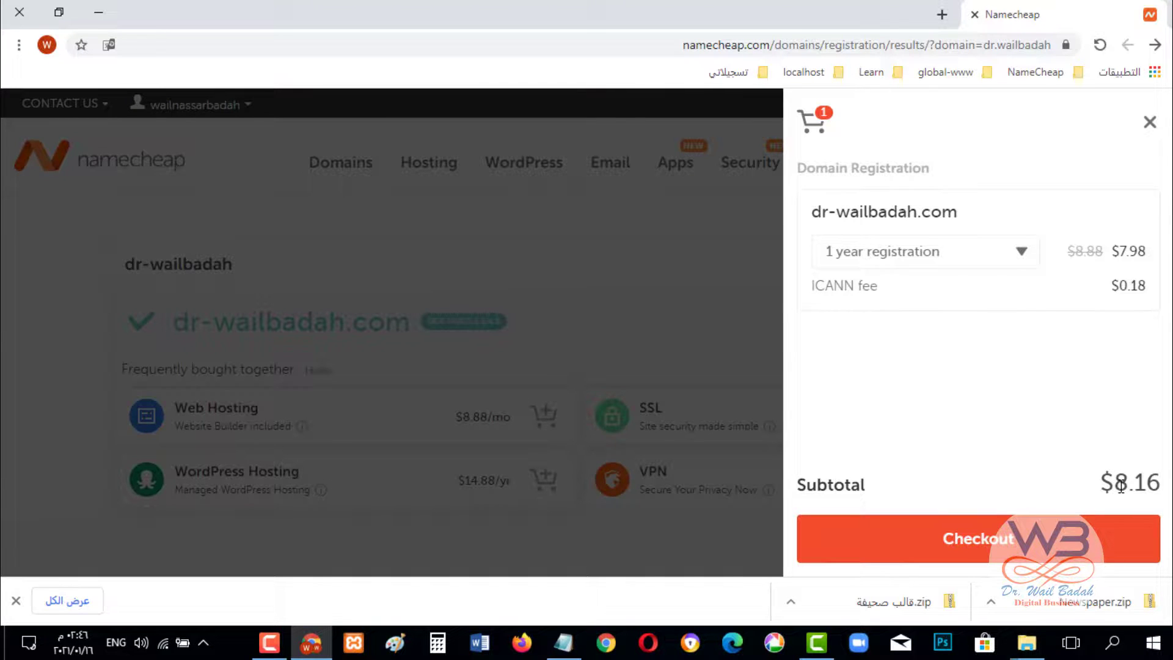
left_click(1150, 123)
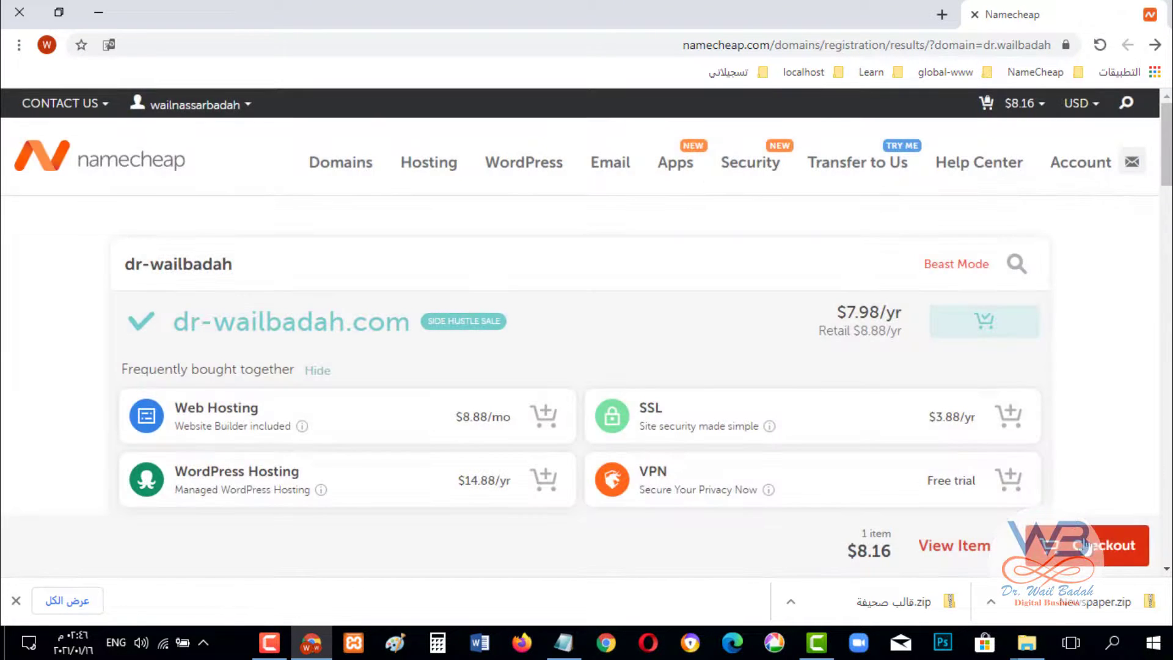
left_click(1090, 550)
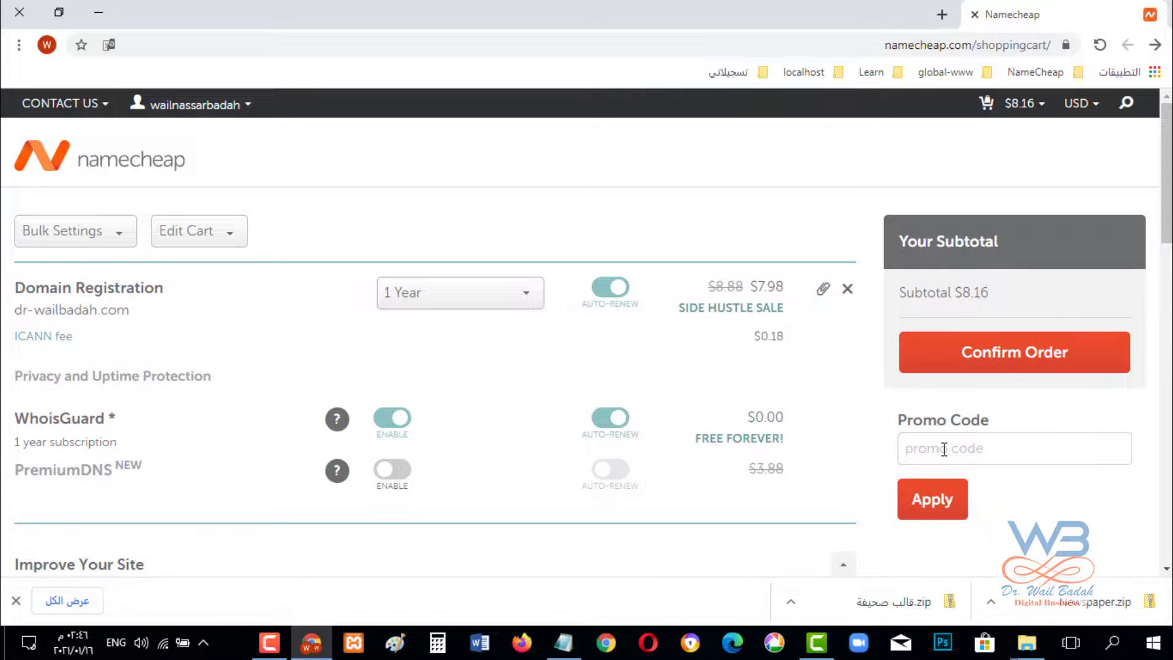
Step: Confirm the dr-wailbadah.com order, review the $8.16 summary, and choose PayPal checkout
left_click(991, 353)
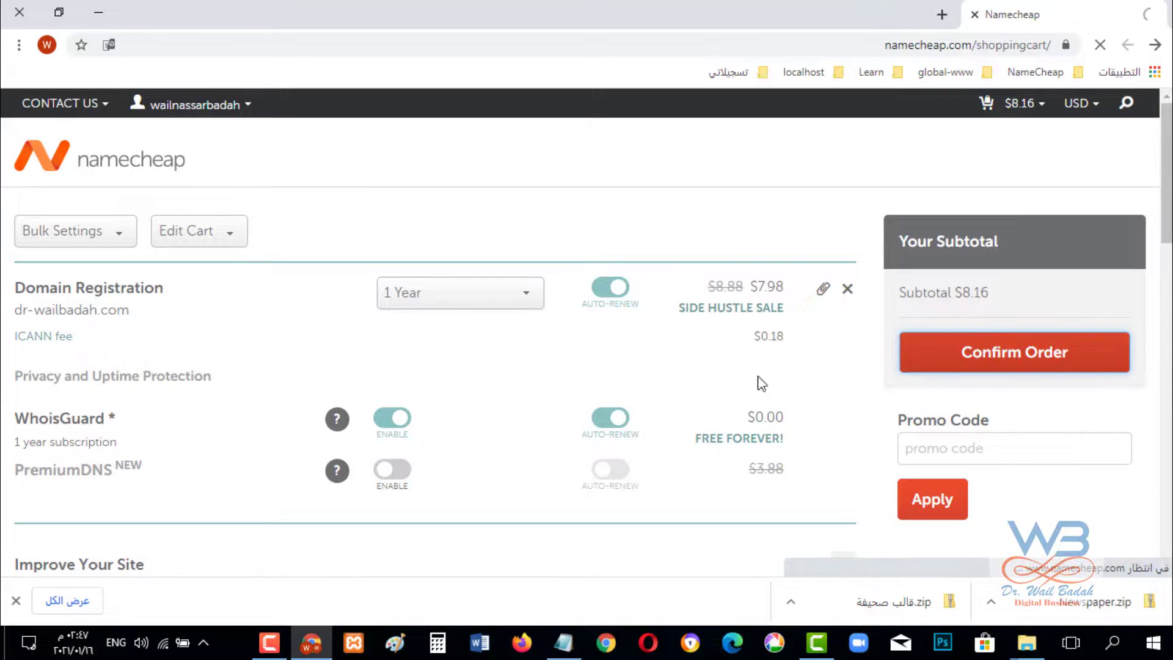
scroll(675, 432, "down", 10)
scroll(730, 481, "down", 5)
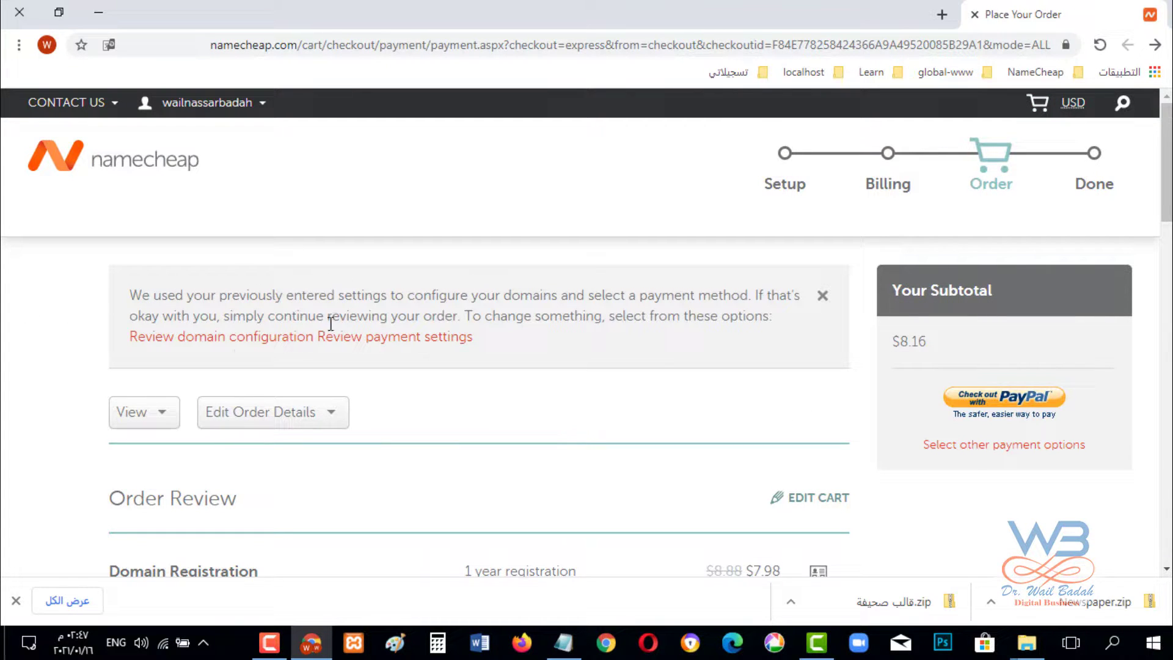
scroll(34, 369, "down", 4)
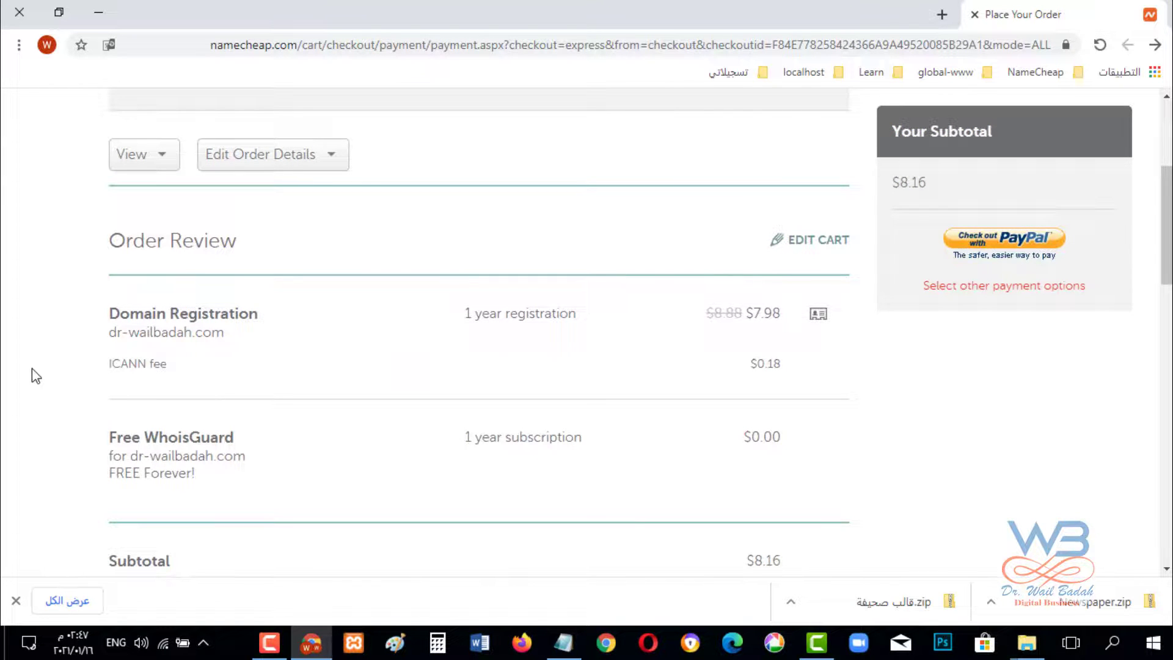
scroll(35, 376, "down", 4)
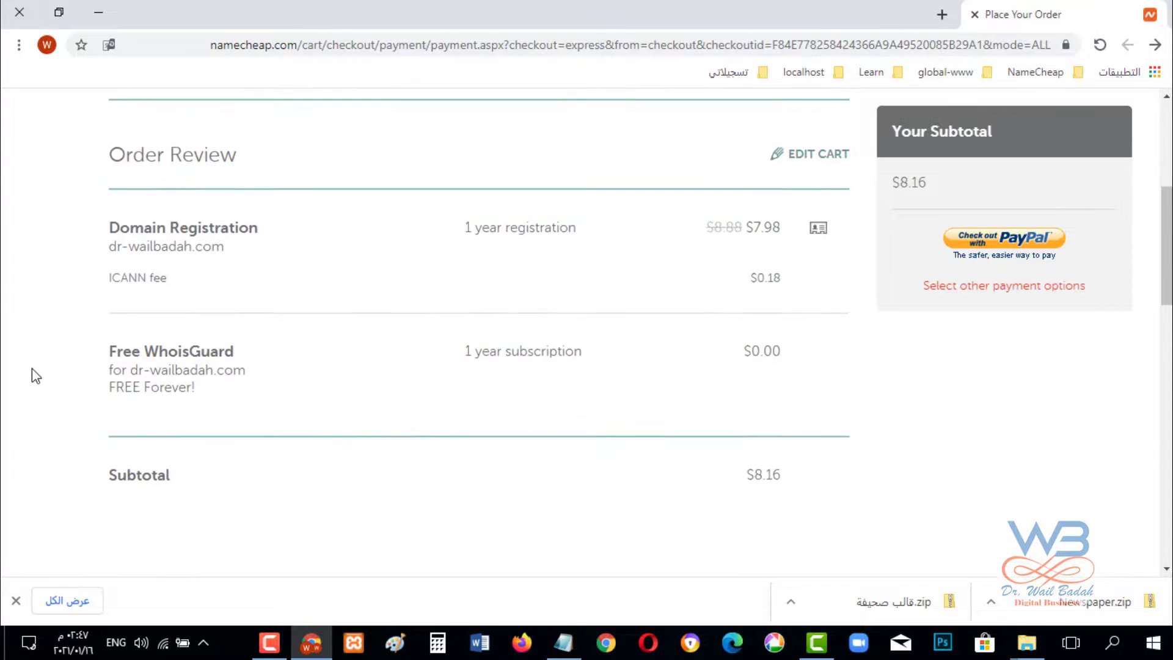
scroll(37, 378, "down", 4)
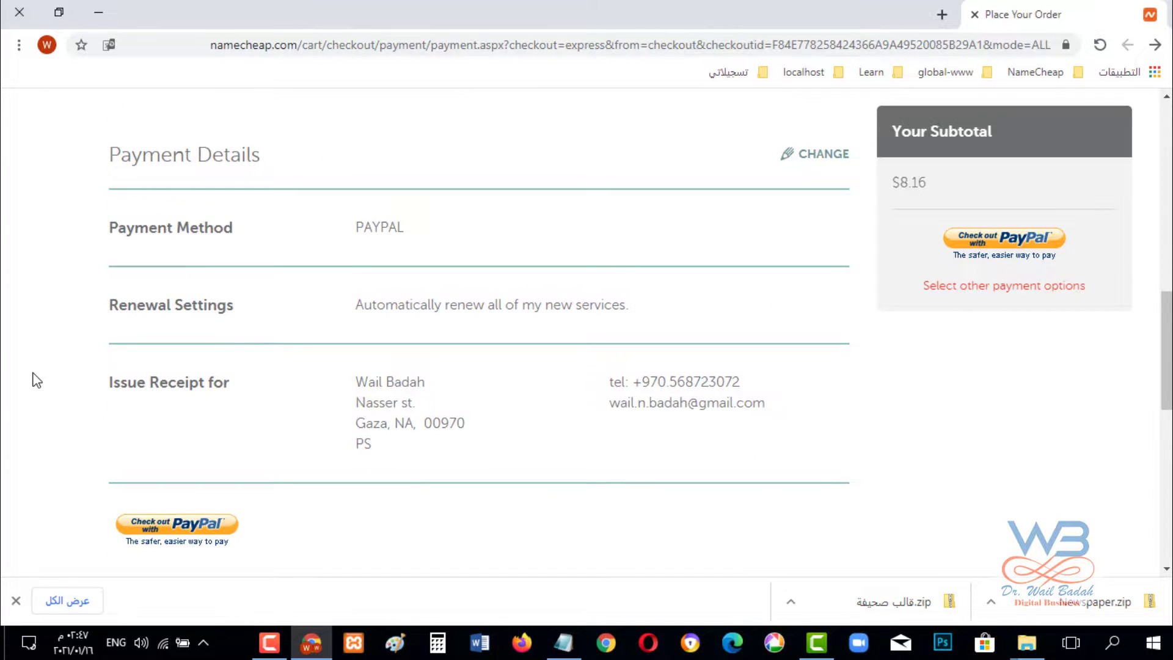
scroll(35, 380, "up", 10)
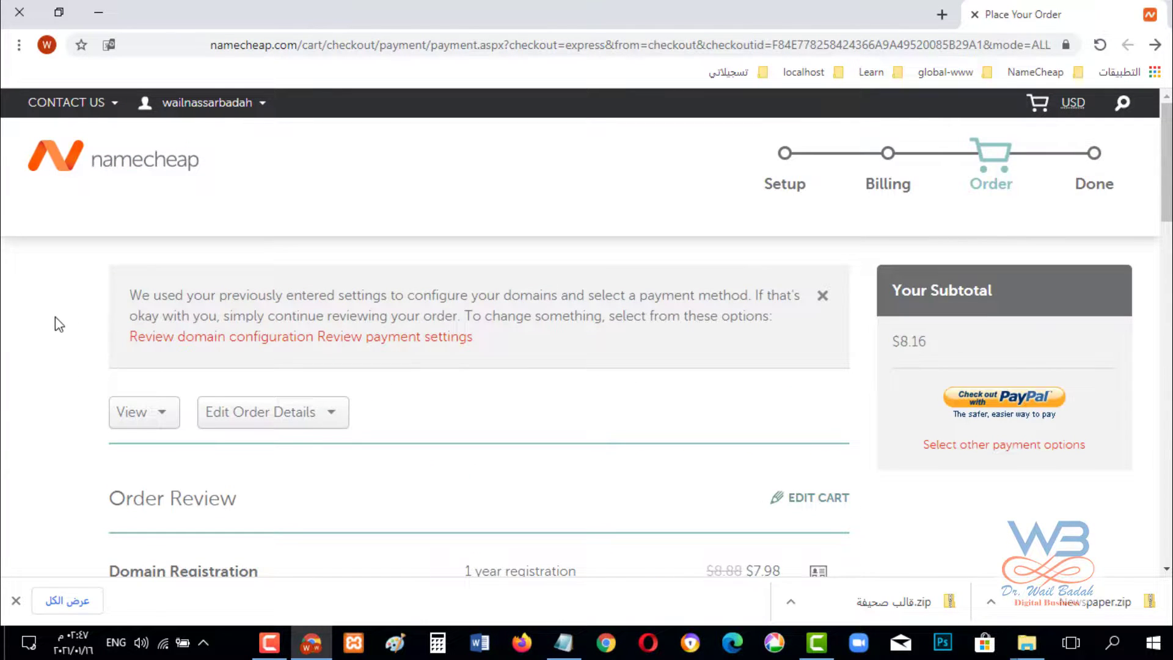
left_click(1014, 405)
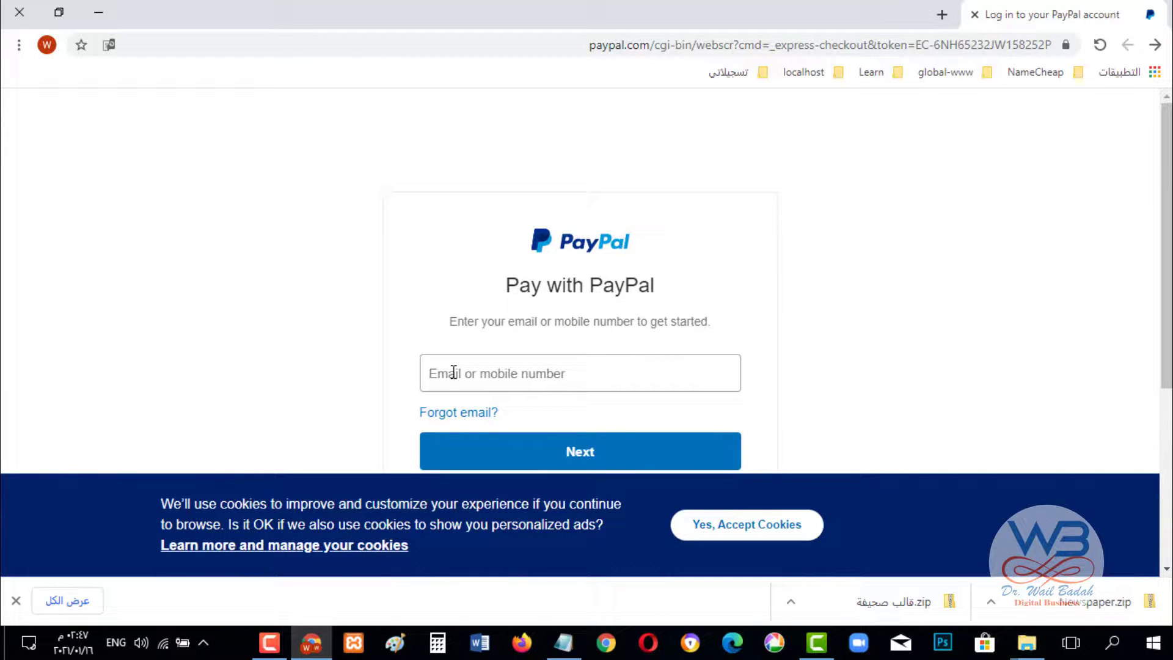
Step: Accept PayPal's cookies, paste the account e-mail, and log in with the saved password
left_click(724, 529)
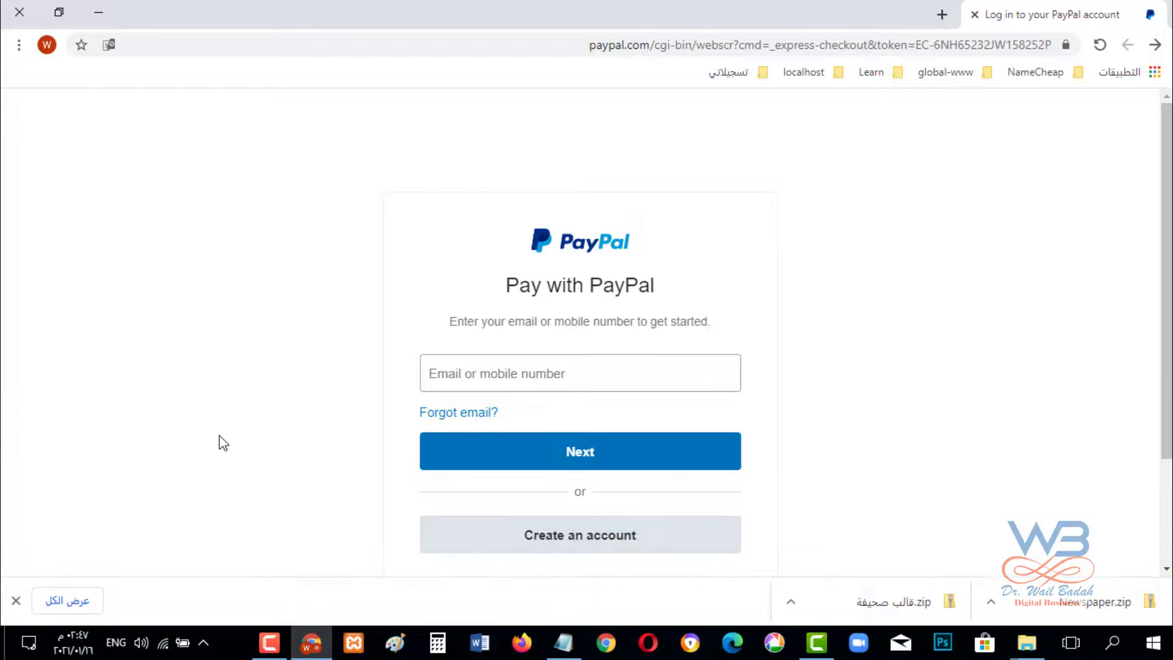
left_click(459, 376)
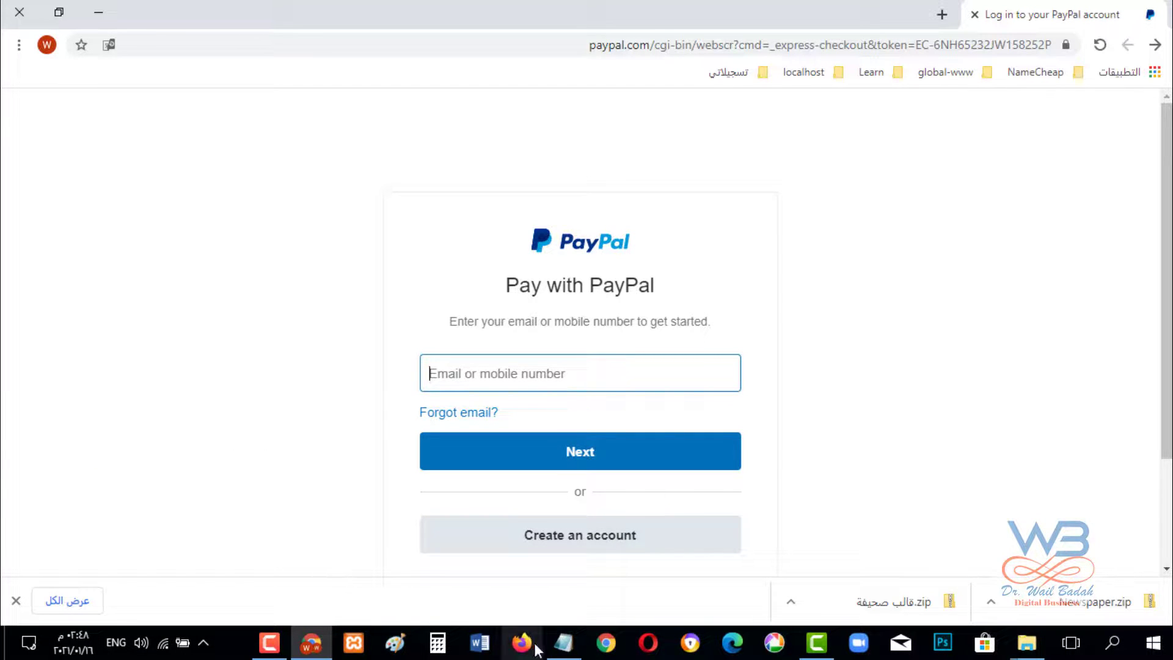
key("ctrl+v")
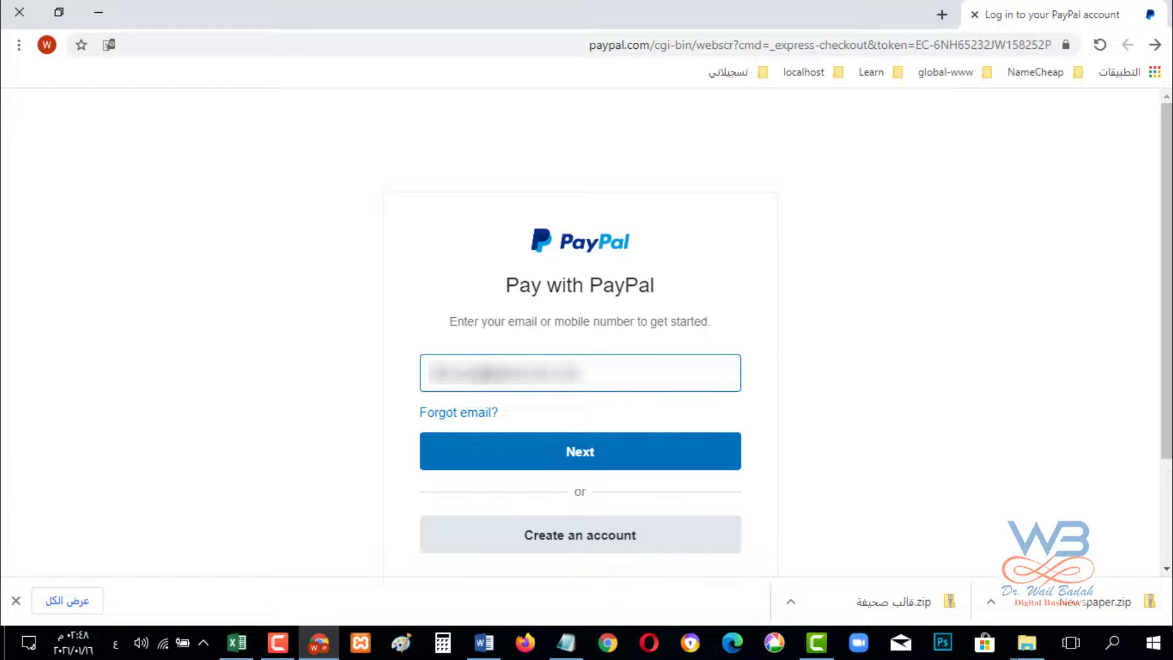
left_click(551, 455)
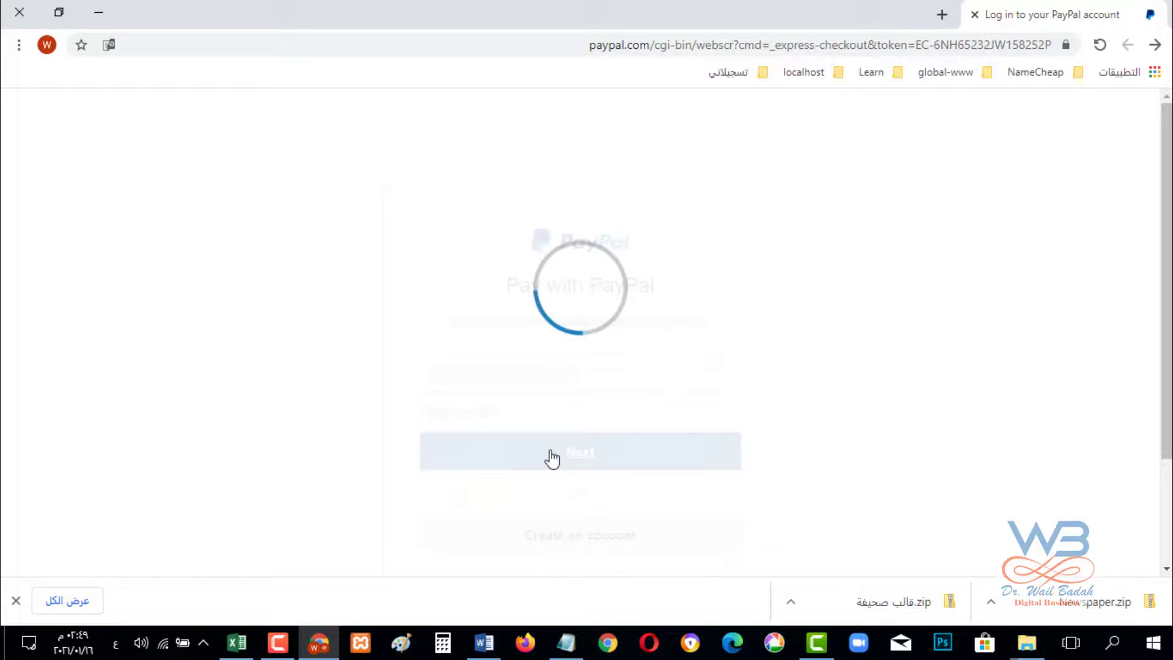
left_click(554, 496)
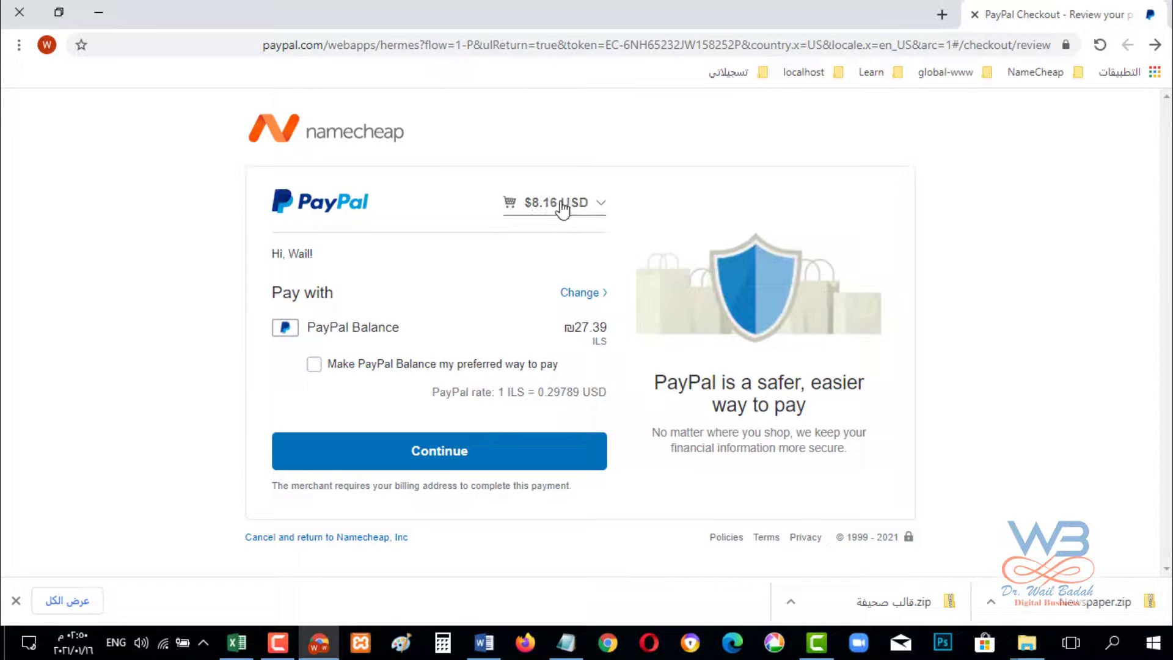
Step: Pay the $8.16 through PayPal and download the Namecheap order receipt PDF
left_click(447, 454)
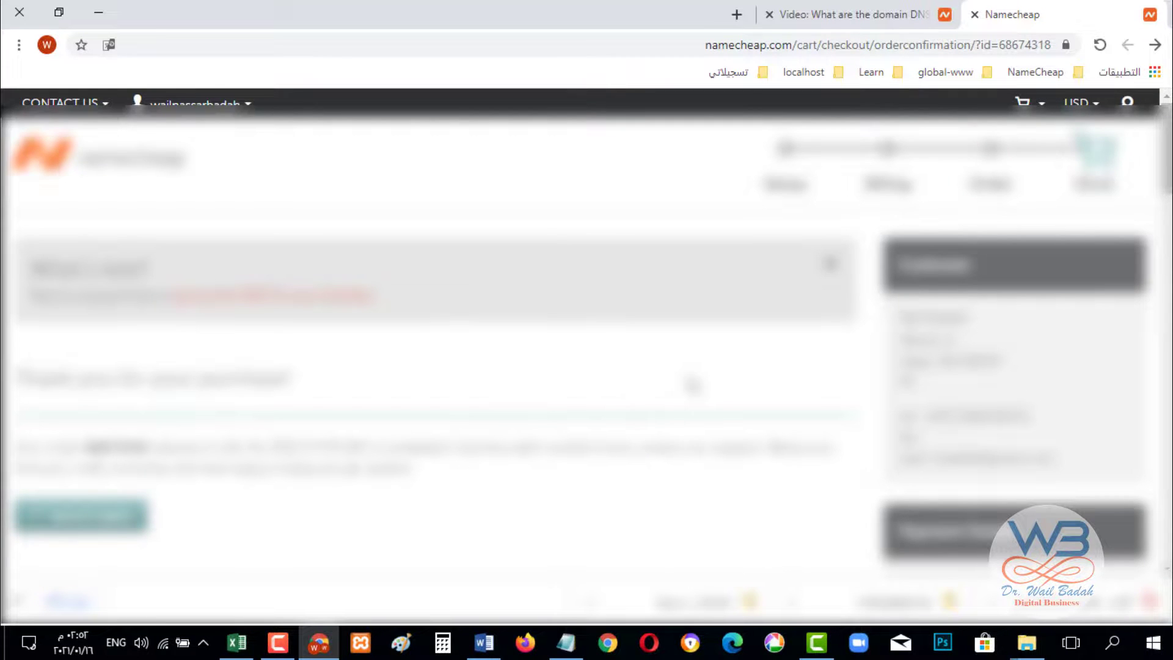
scroll(741, 380, "down", 7)
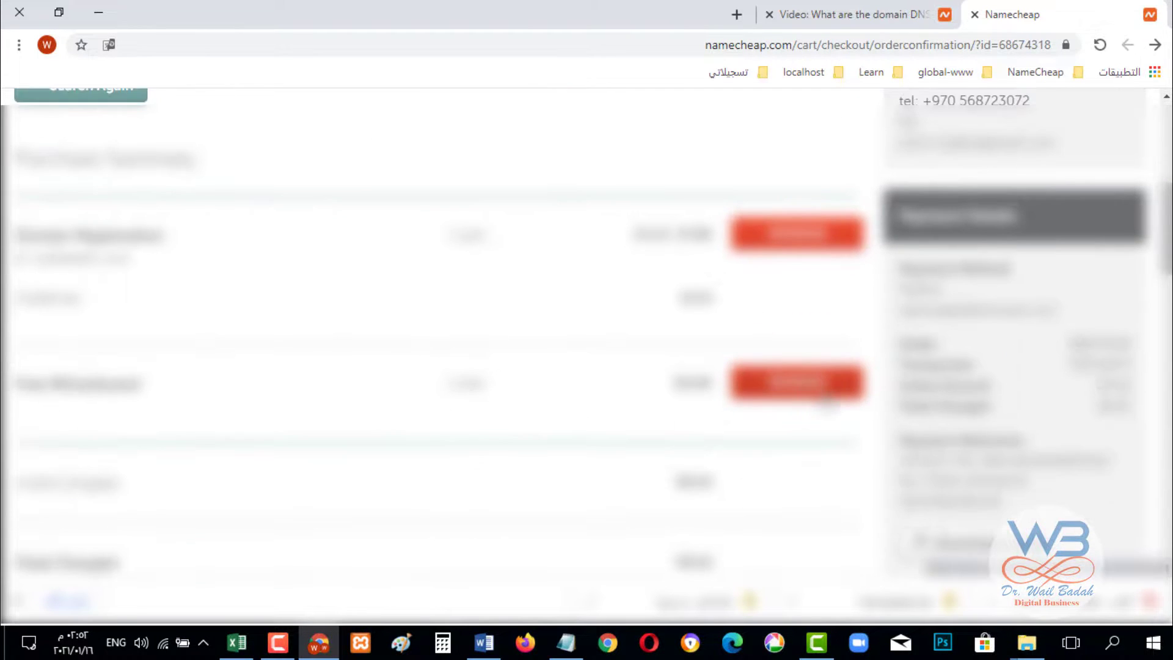
scroll(977, 550, "down", 2)
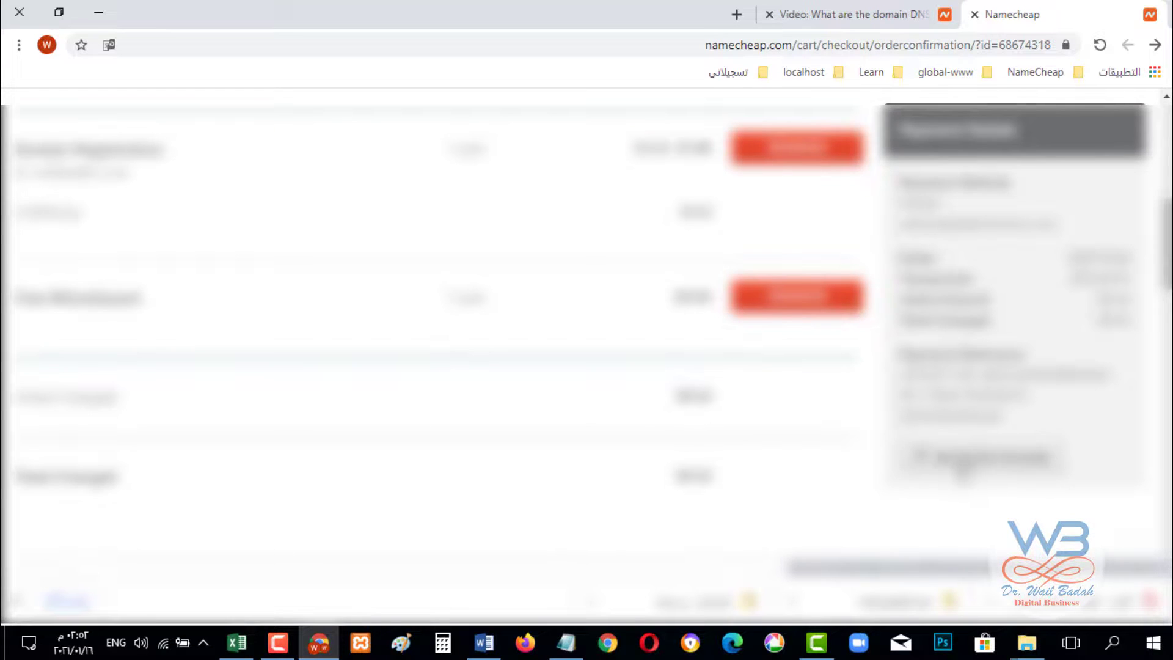
left_click(987, 471)
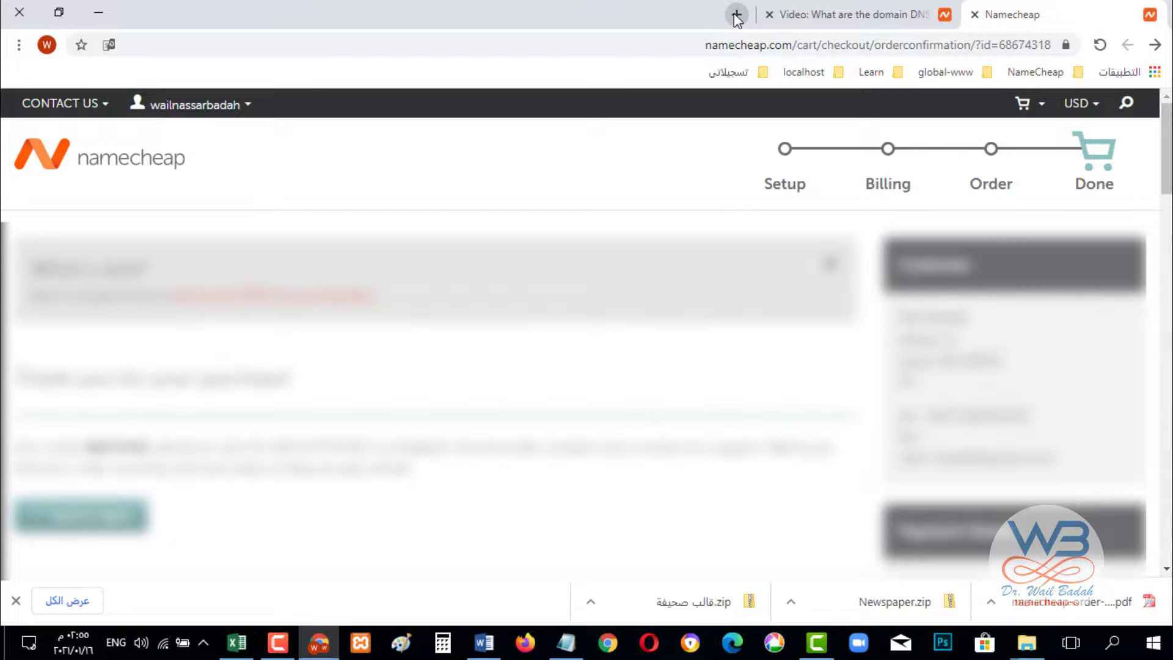
Step: Load dr-wailbadah.com in a new Chrome tab
left_click(738, 15)
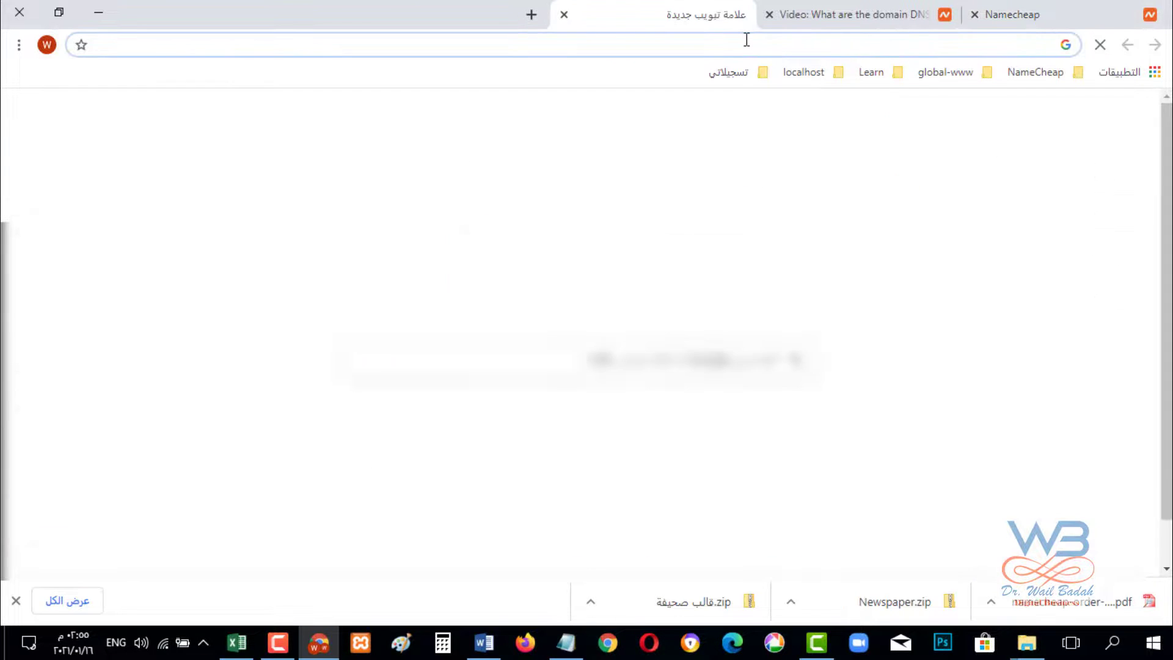
type("dr-wailbadah")
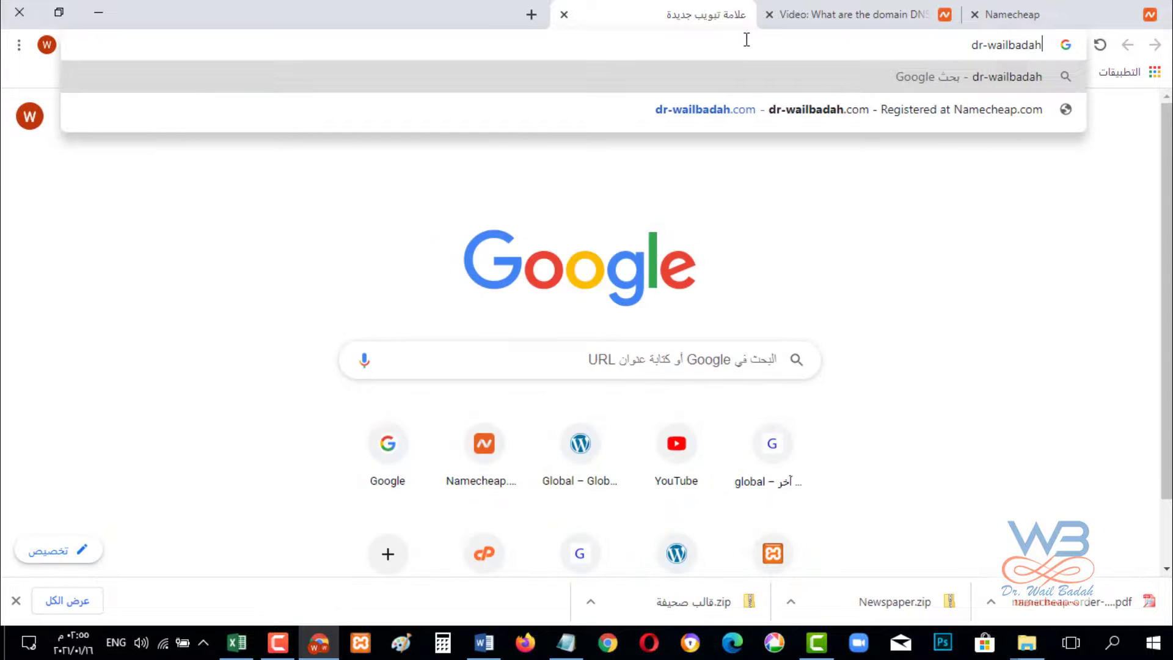
key("Down")
key("Return")
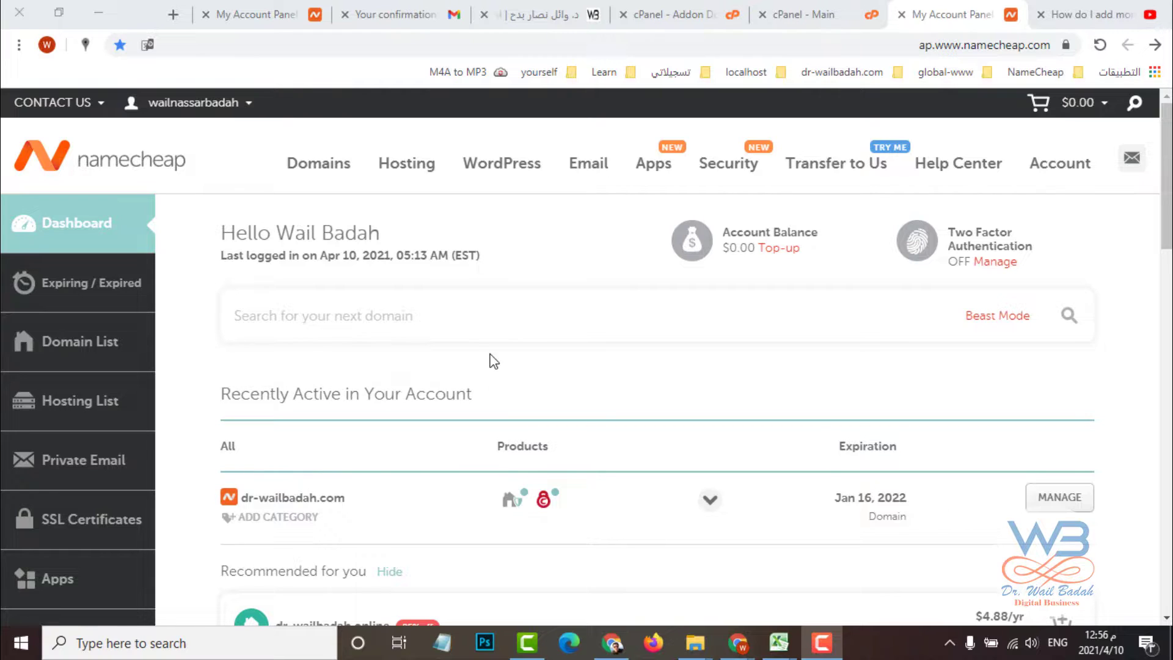
scroll(568, 359, "down", 3)
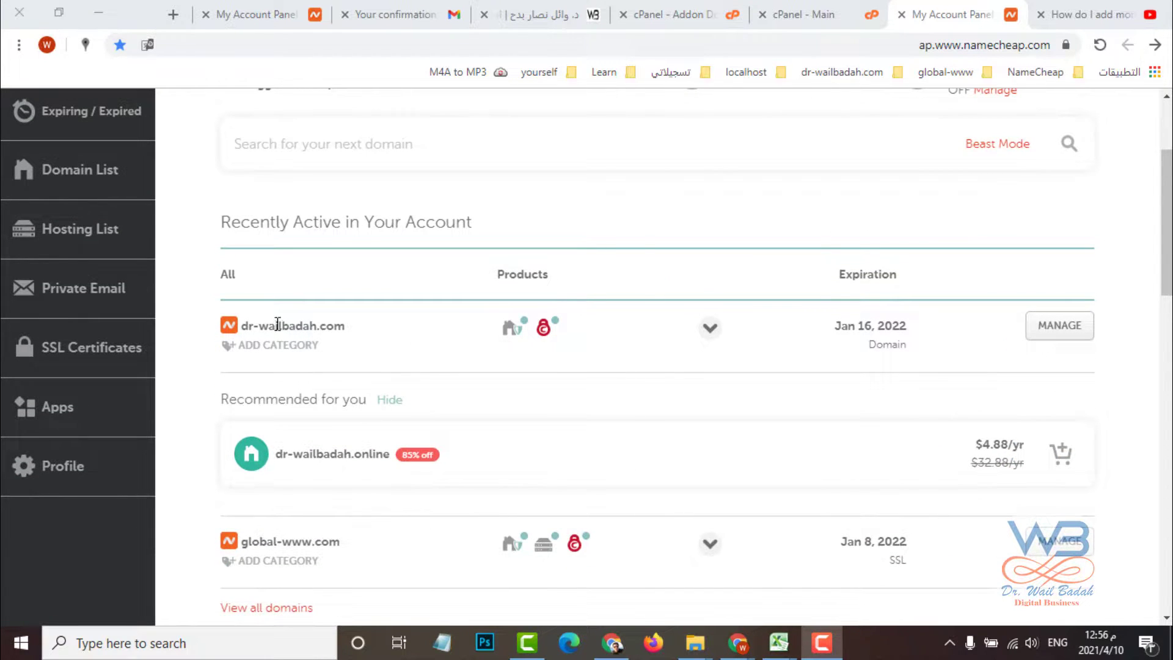
scroll(416, 277, "up", 3)
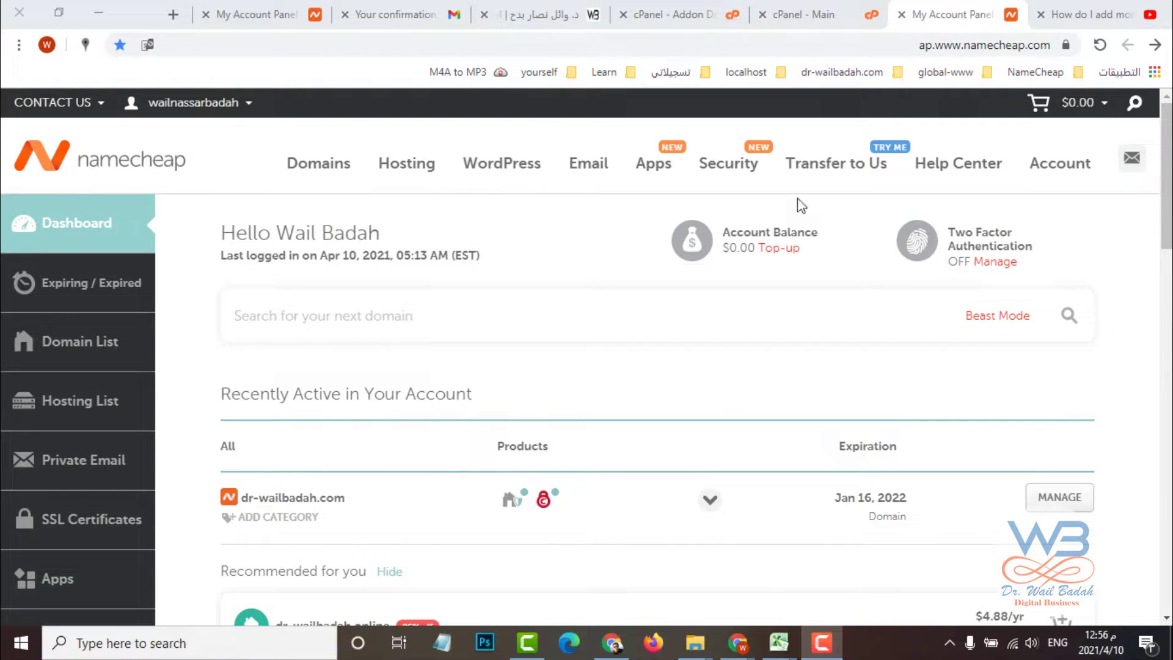
double_click(965, 49)
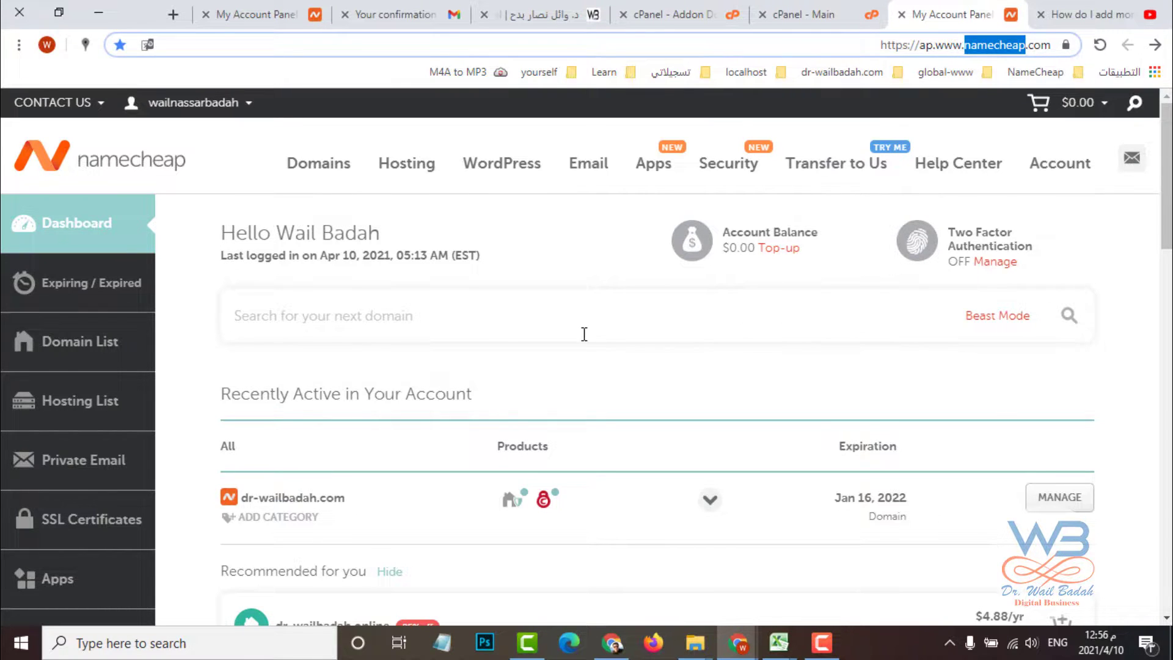
scroll(641, 352, "down", 3)
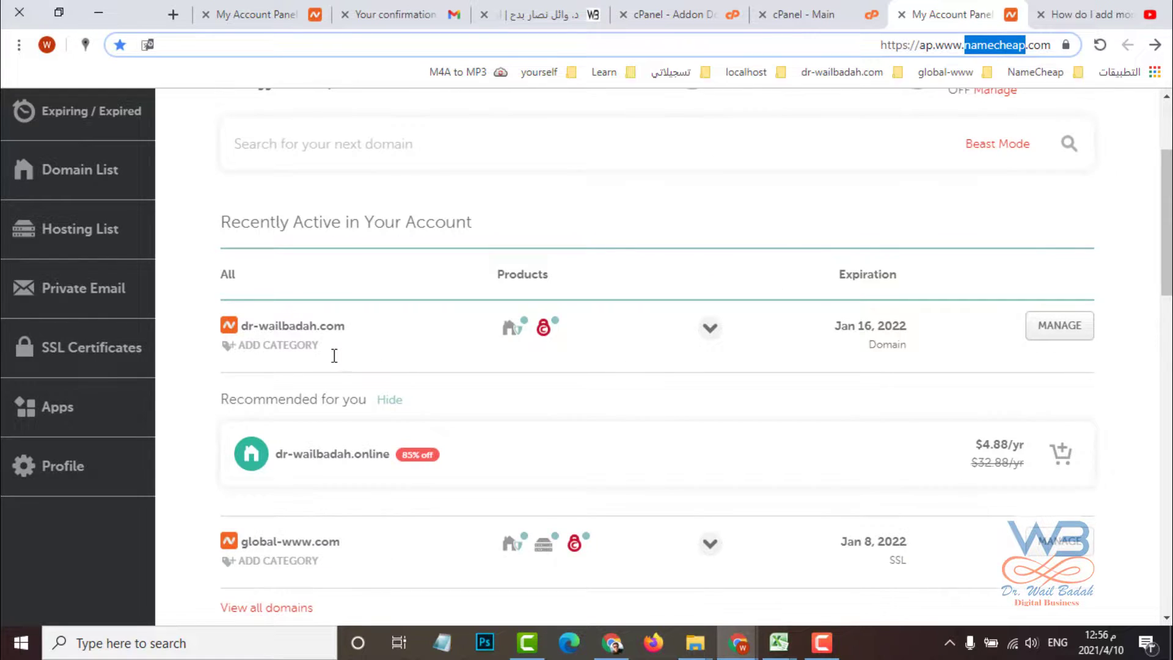
scroll(334, 356, "down", 1)
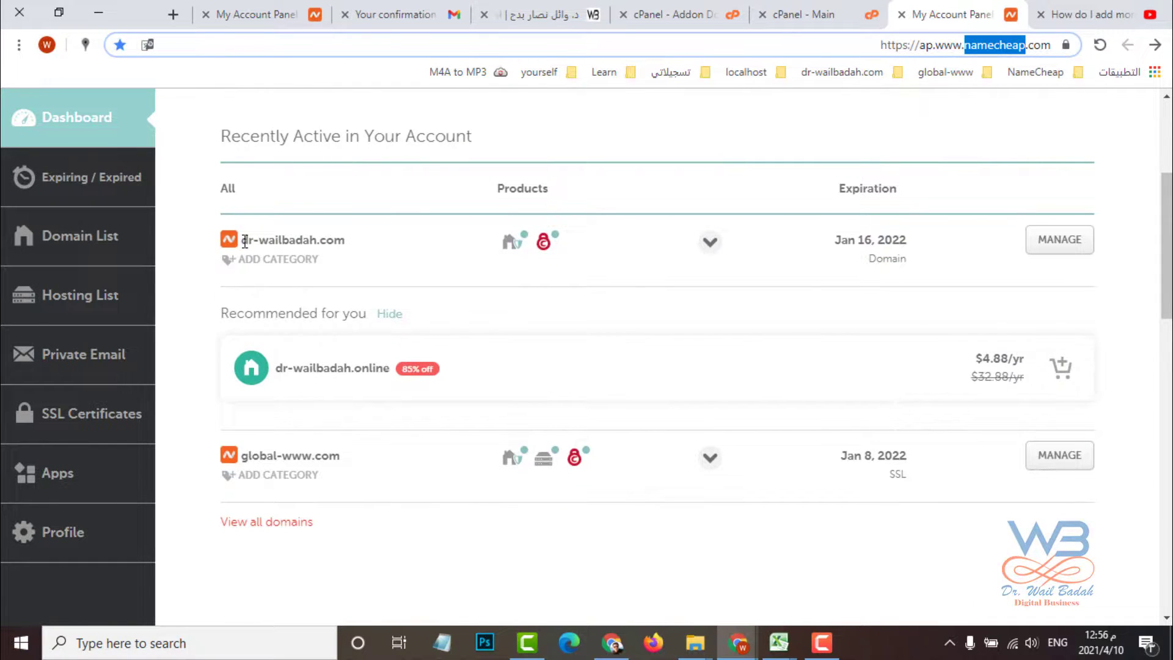
left_click_drag(245, 241, 351, 243)
key("ctrl+c")
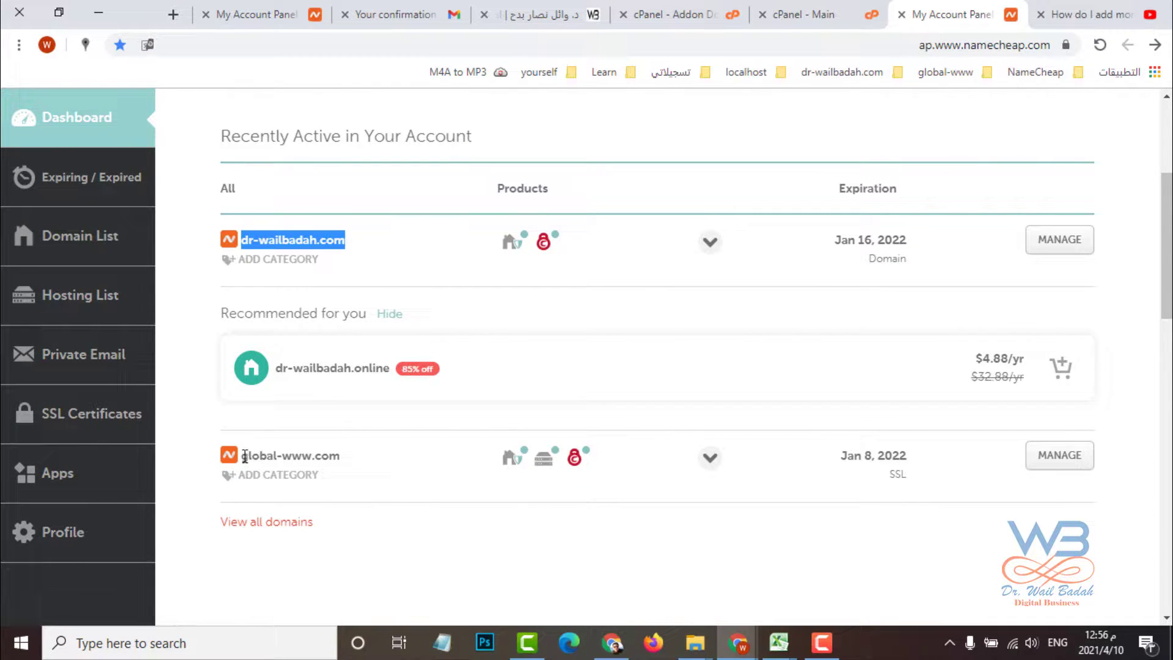
left_click_drag(245, 456, 348, 455)
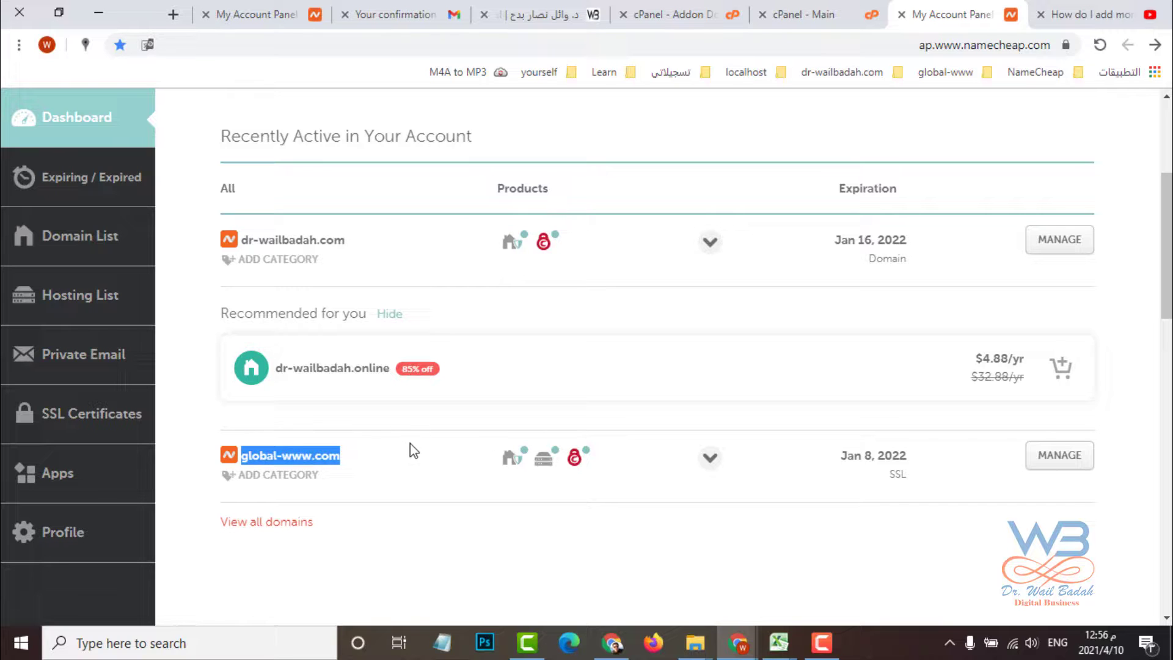
scroll(610, 385, "up", 1)
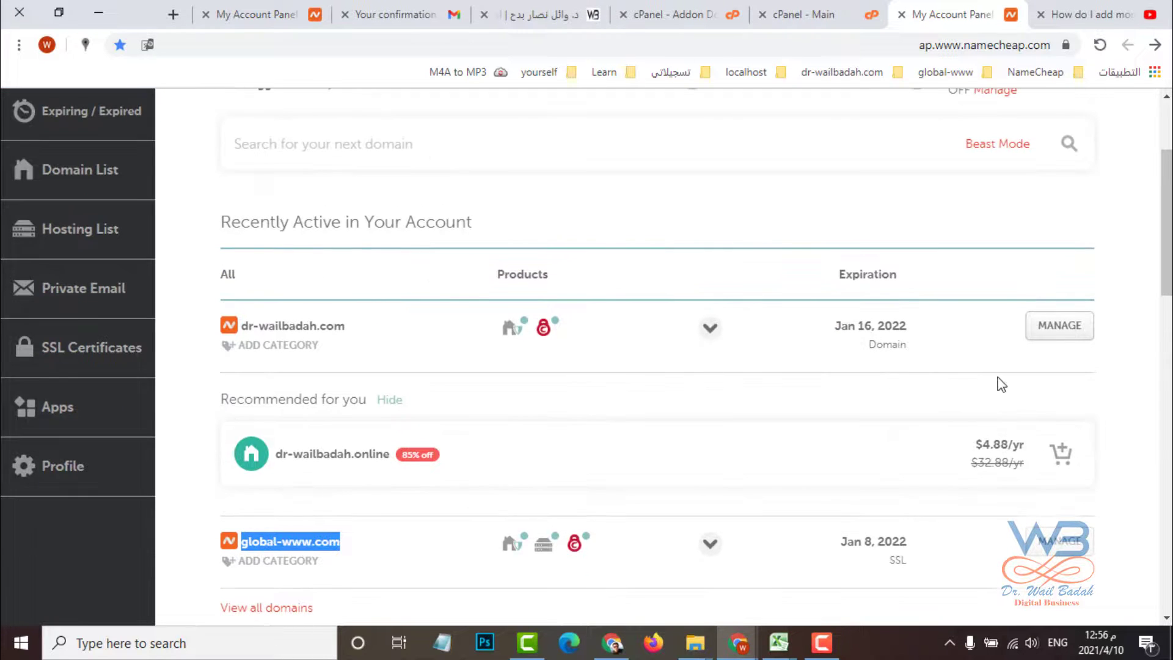
Step: Open the dr-wailbadah.com domain management page and scroll to its Nameservers section
left_click(1062, 330)
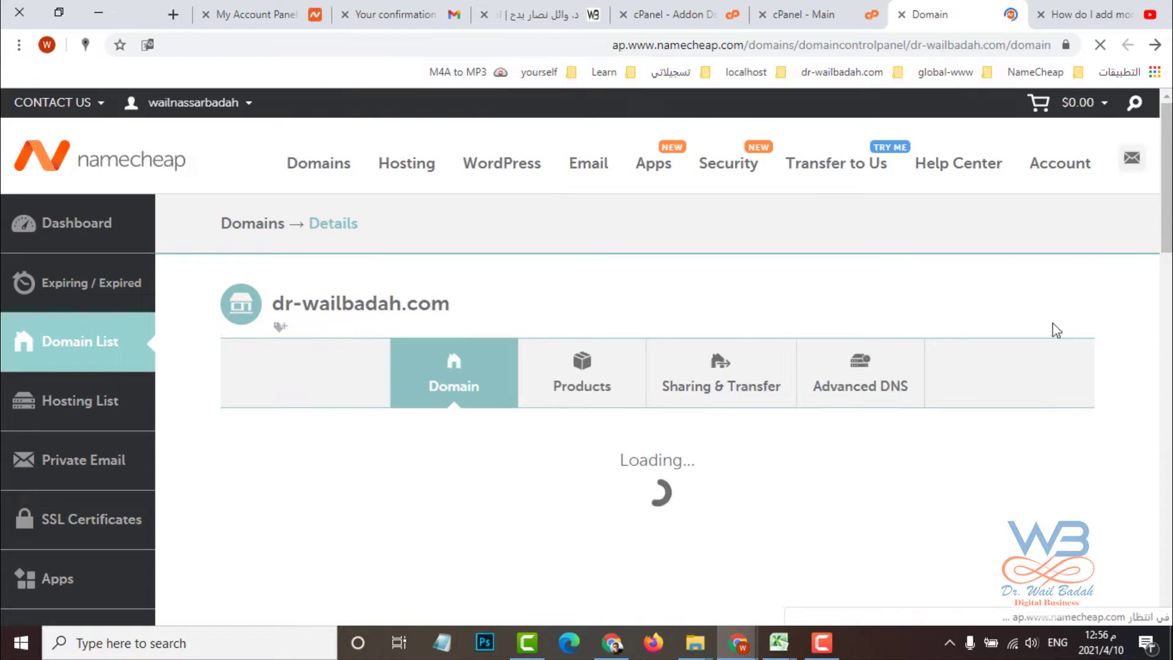
scroll(360, 429, "down", 1)
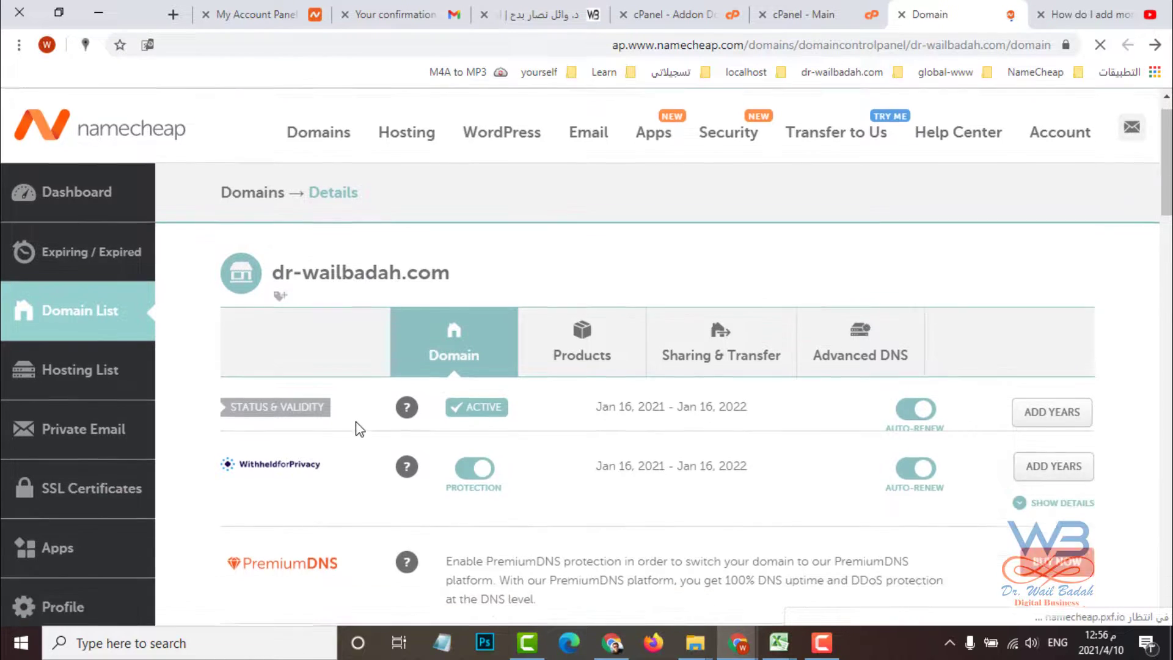
scroll(359, 429, "down", 2)
scroll(306, 452, "down", 3)
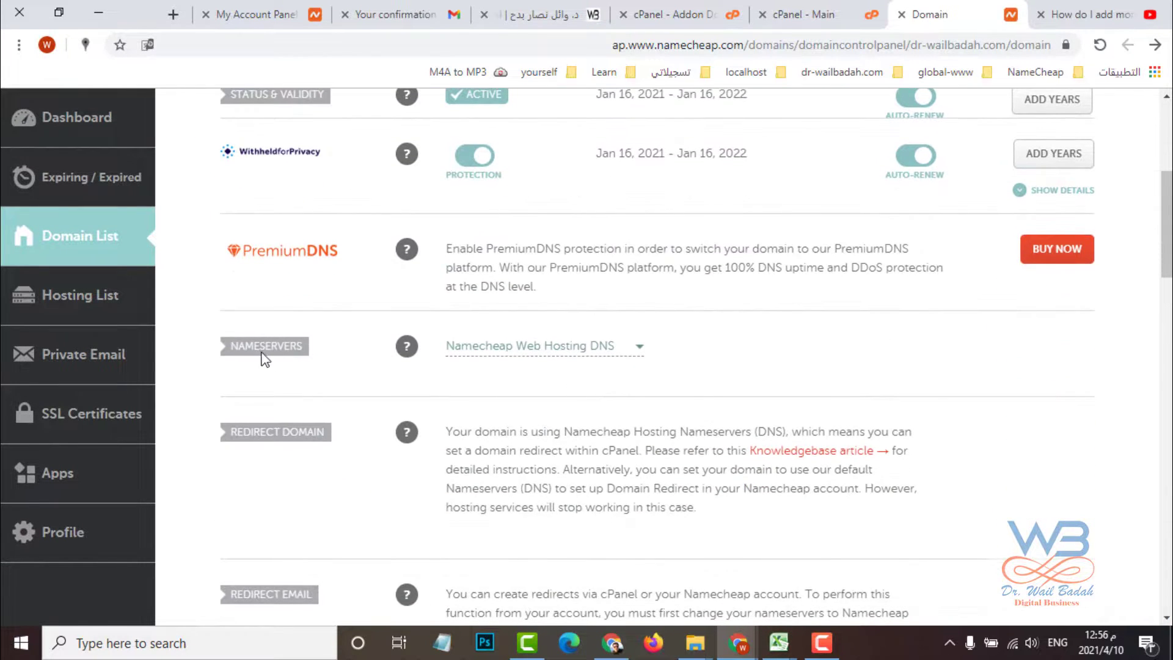
Step: Keep Namecheap Web Hosting DNS as the nameservers and return to the cPanel tab
mouse_move(407, 346)
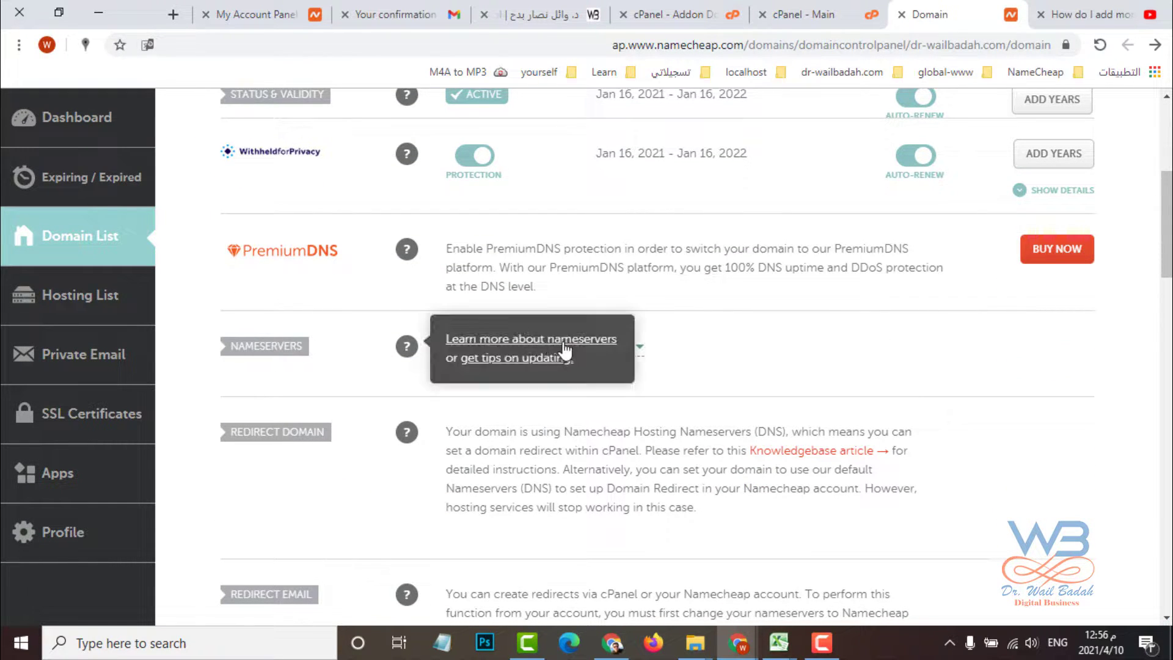
left_click(639, 347)
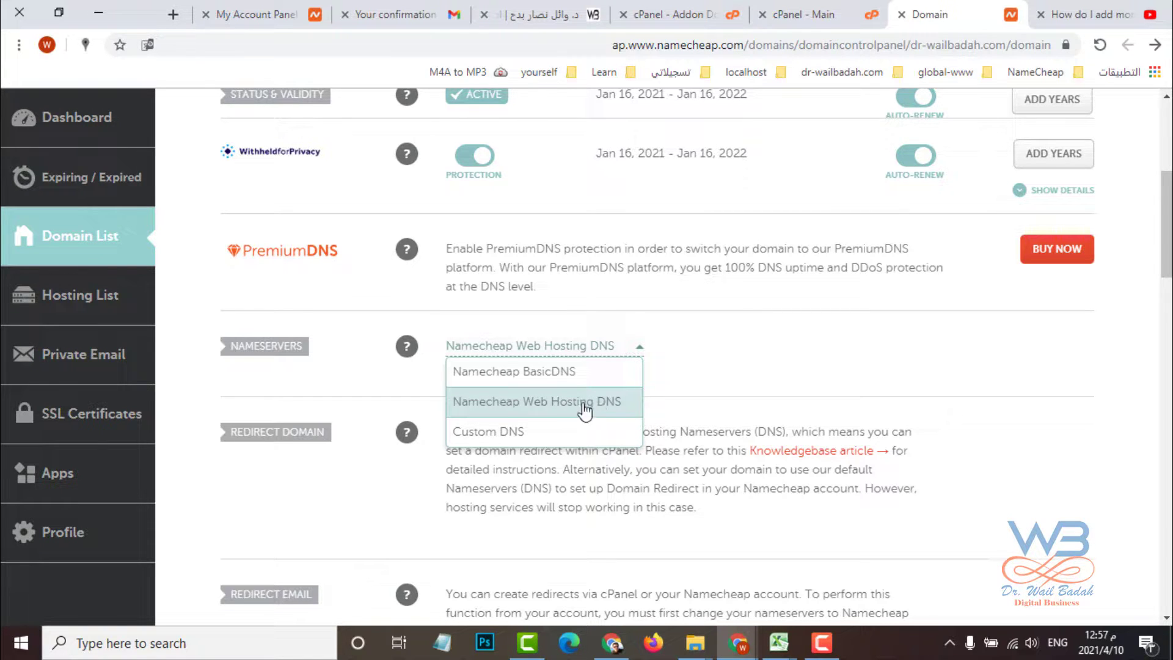
left_click(737, 389)
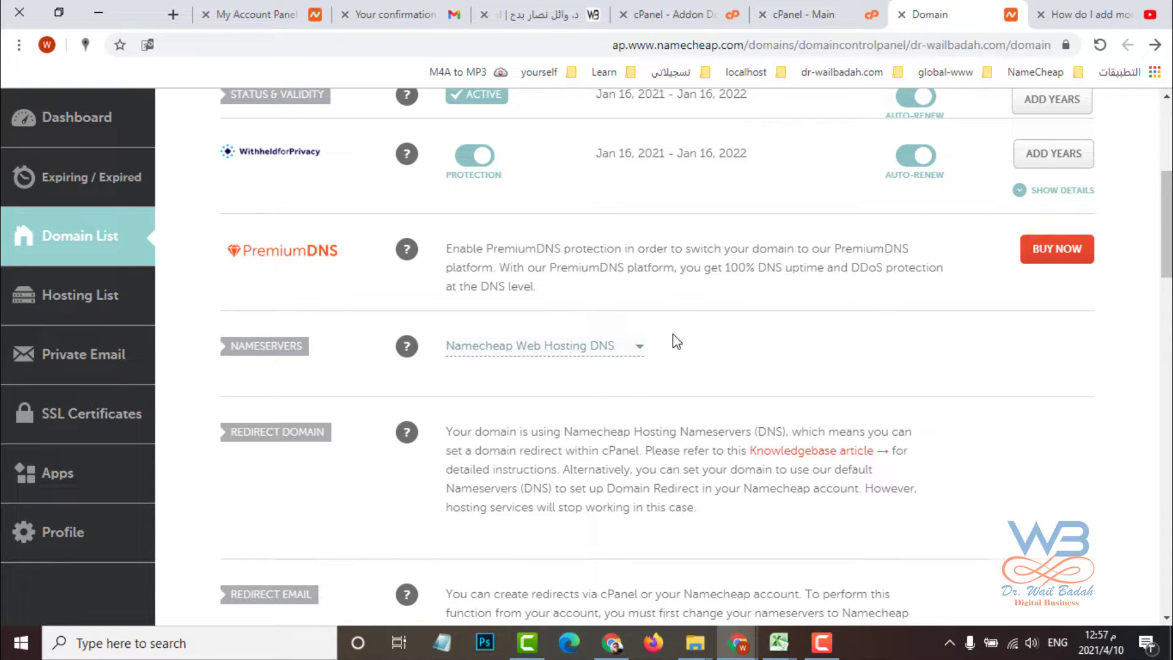
left_click(794, 15)
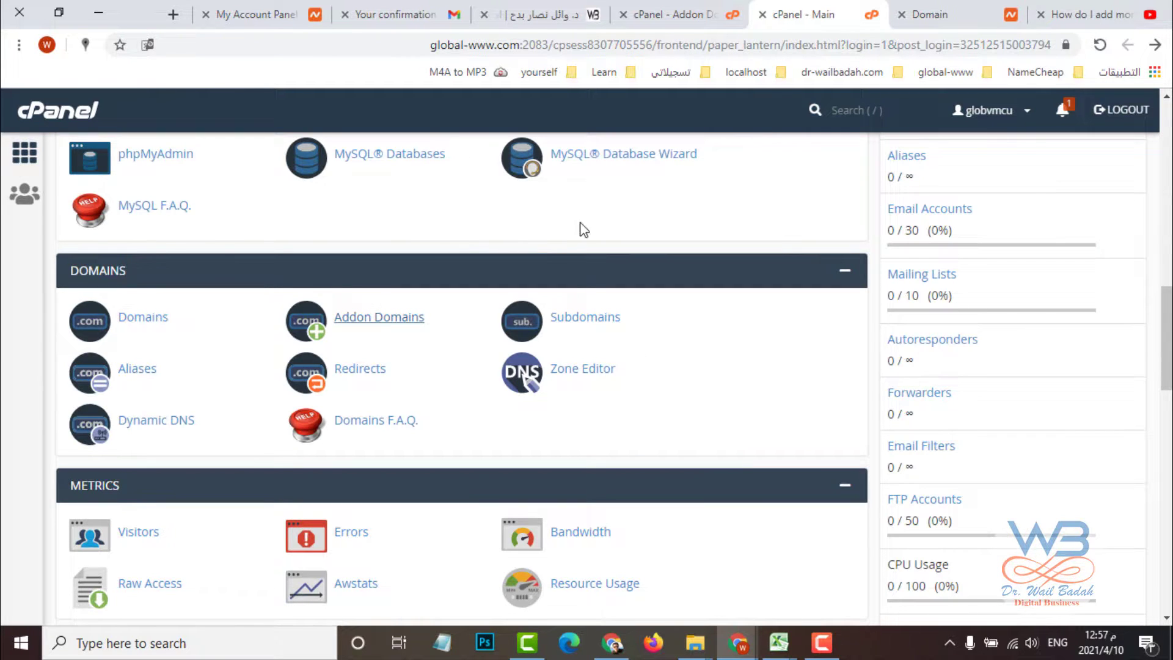
Step: Open cPanel's Addon Domains page in a new tab
scroll(538, 251, "up", 1)
scroll(378, 342, "down", 1)
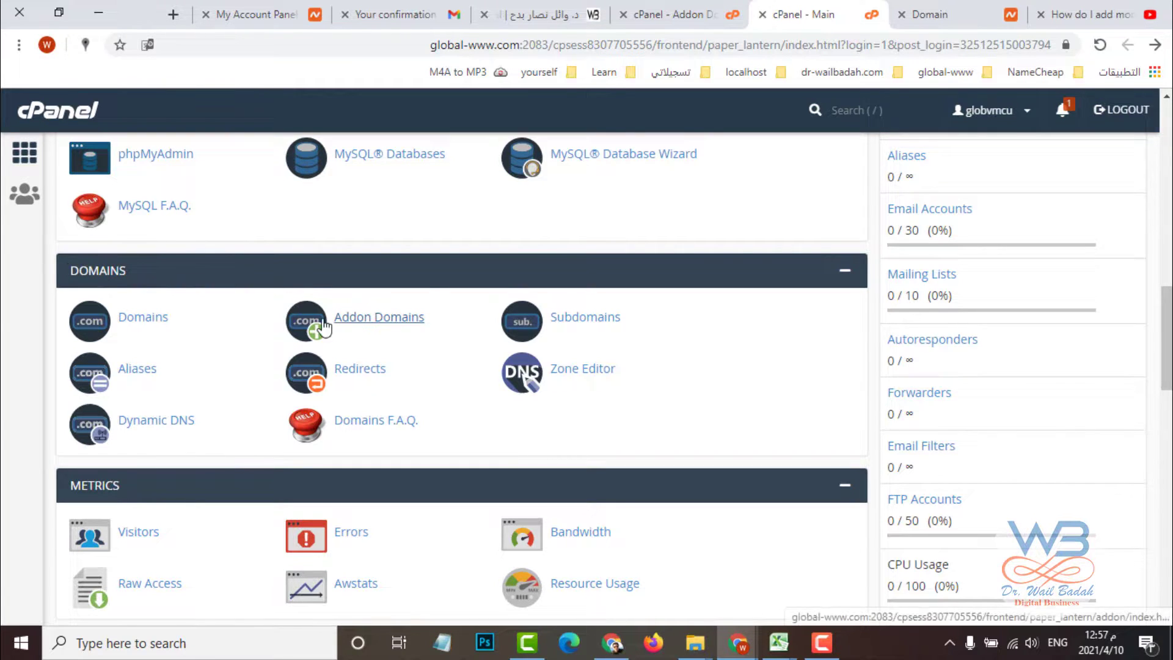
right_click(373, 323)
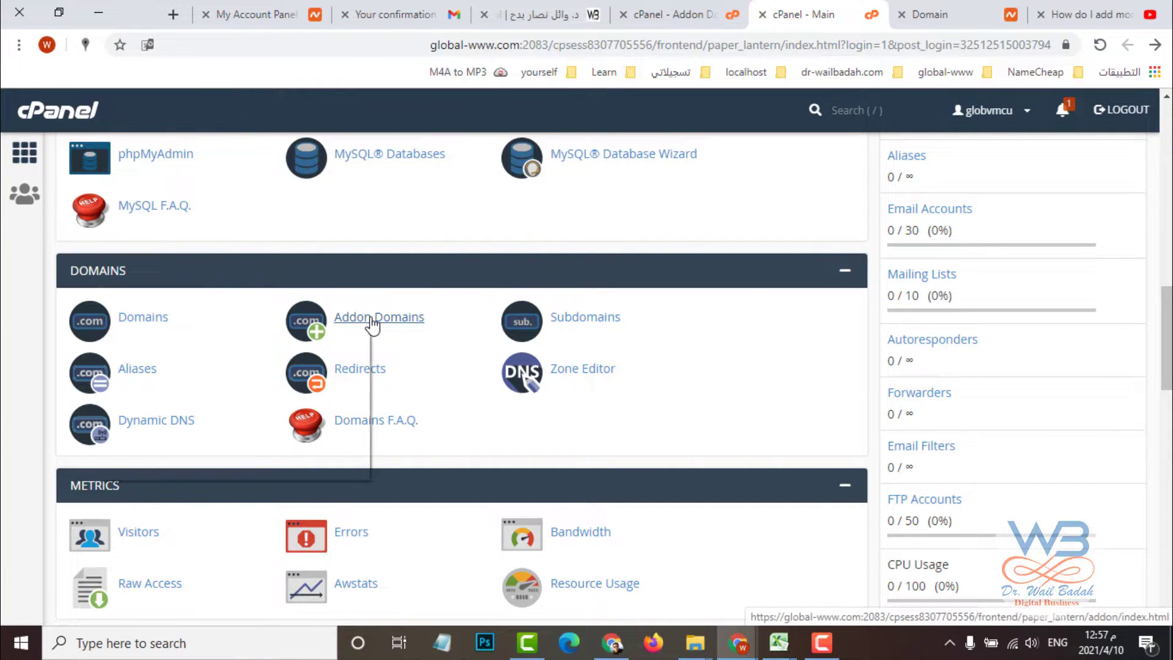
left_click(324, 333)
left_click(756, 9)
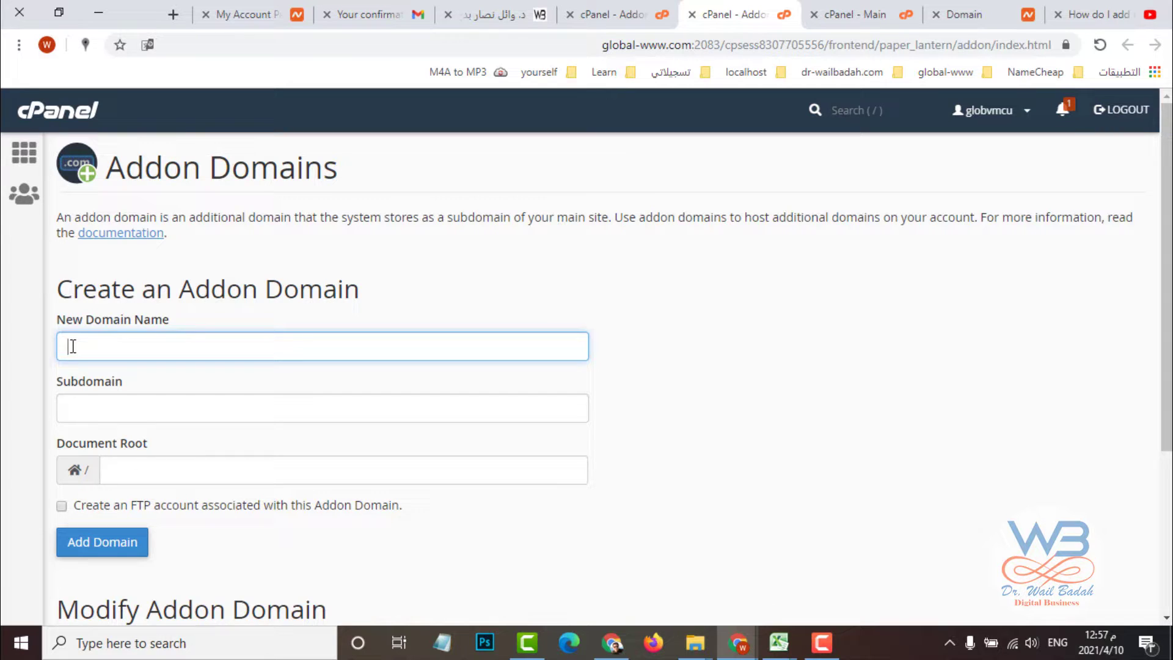
key("ctrl+v")
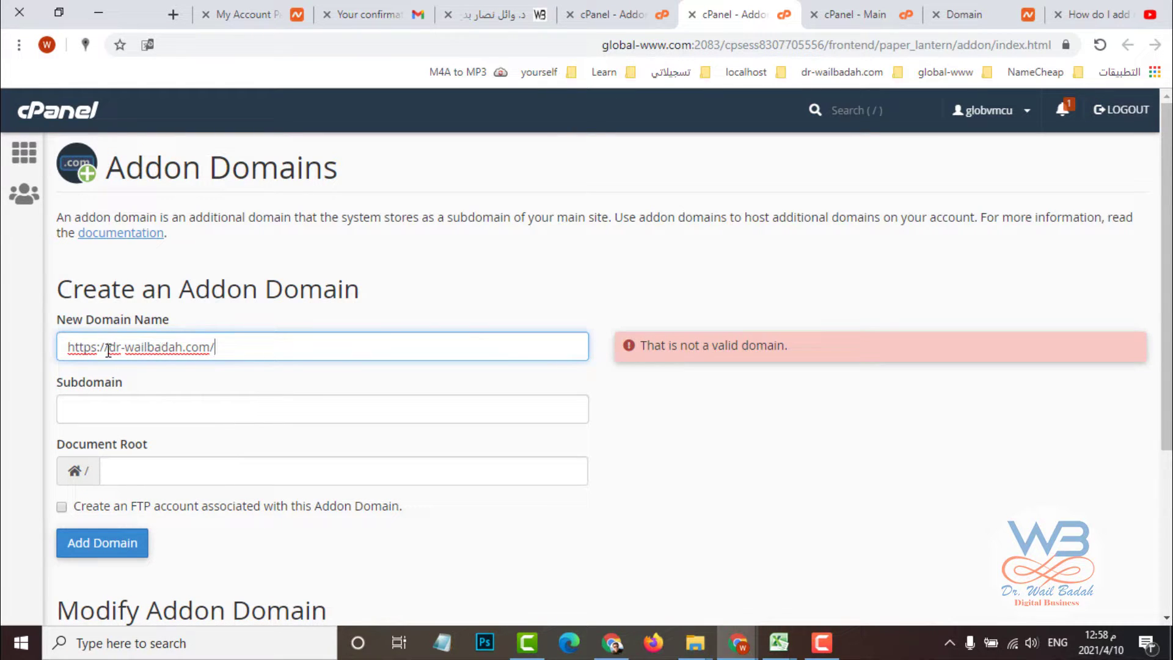
left_click_drag(109, 348, 58, 349)
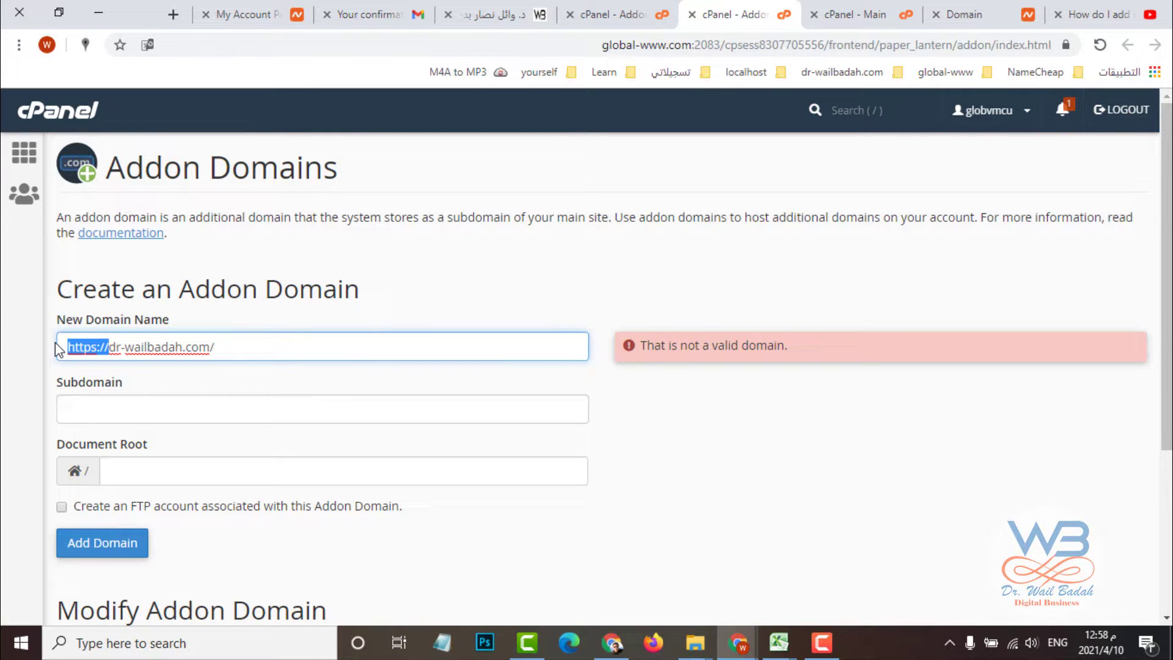
key("BackSpace")
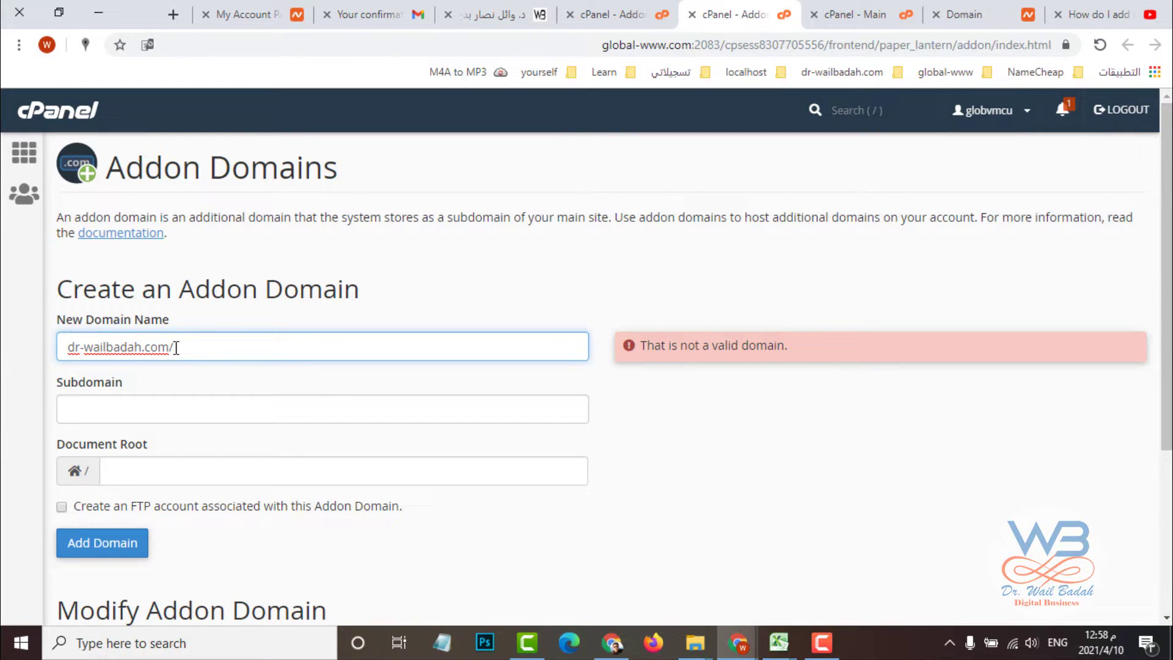
key("BackSpace")
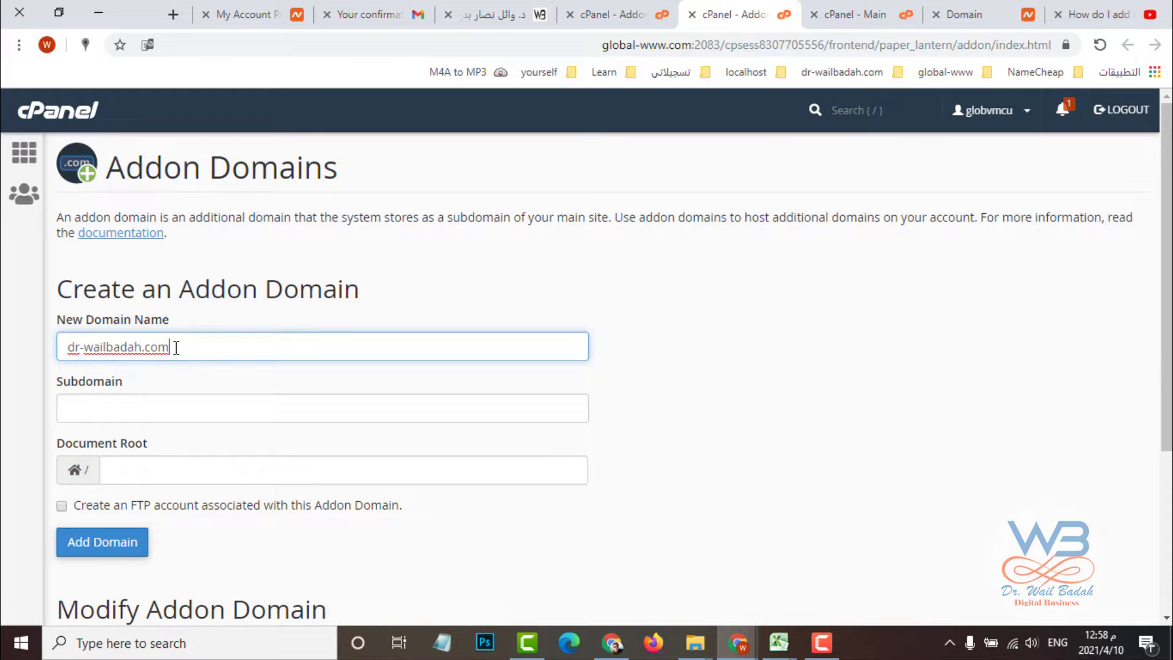
left_click(402, 301)
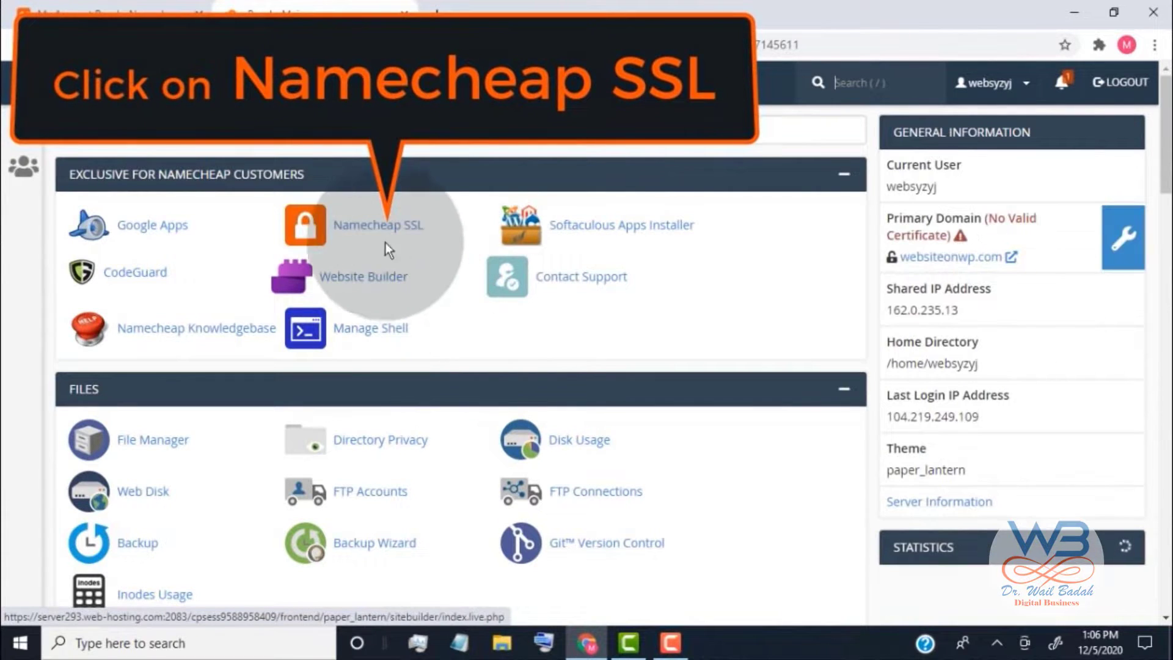
Step: Reconnect Namecheap SSL to the Namecheap account and begin installing the second PositiveSSL certificate
left_click(386, 227)
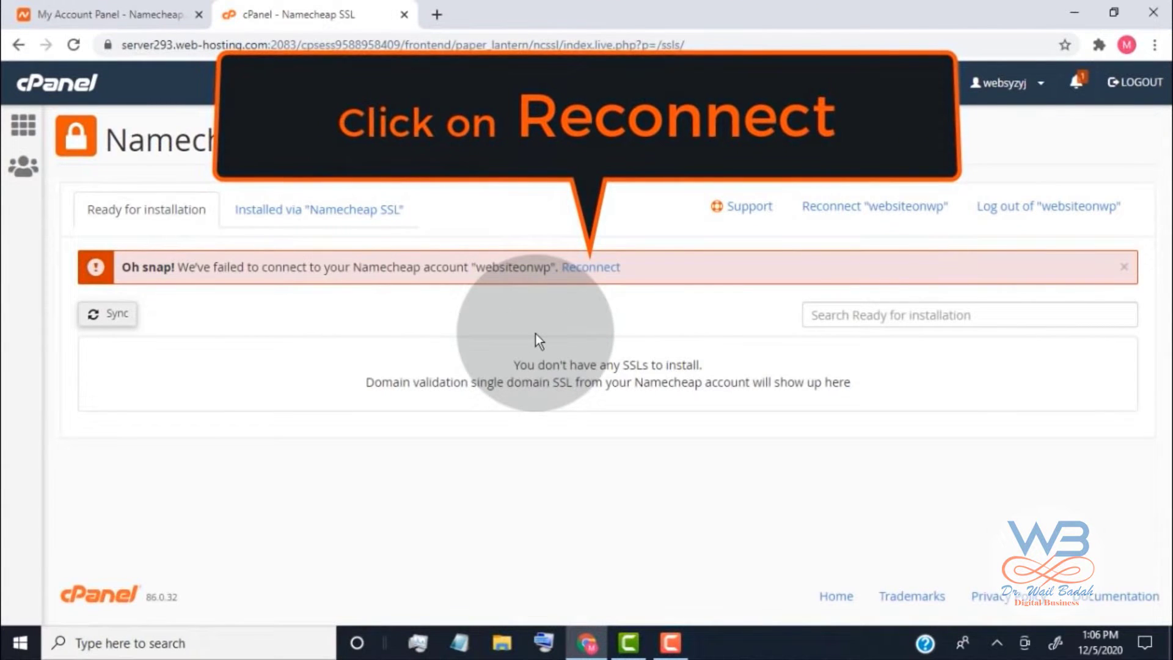
left_click(593, 274)
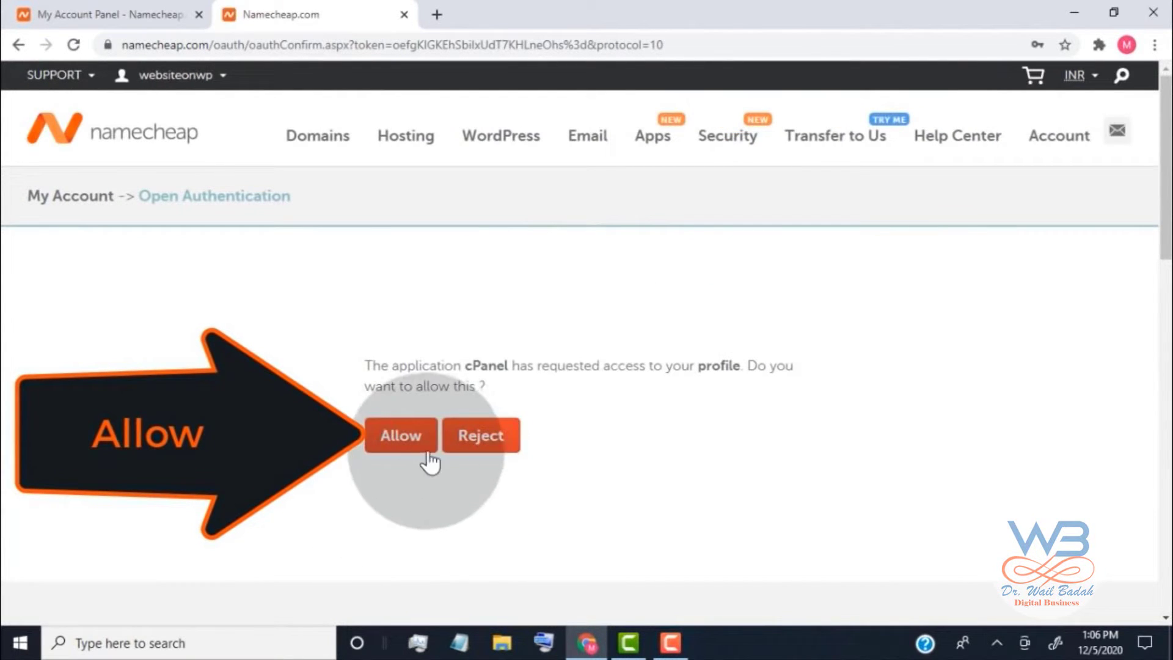
left_click(404, 443)
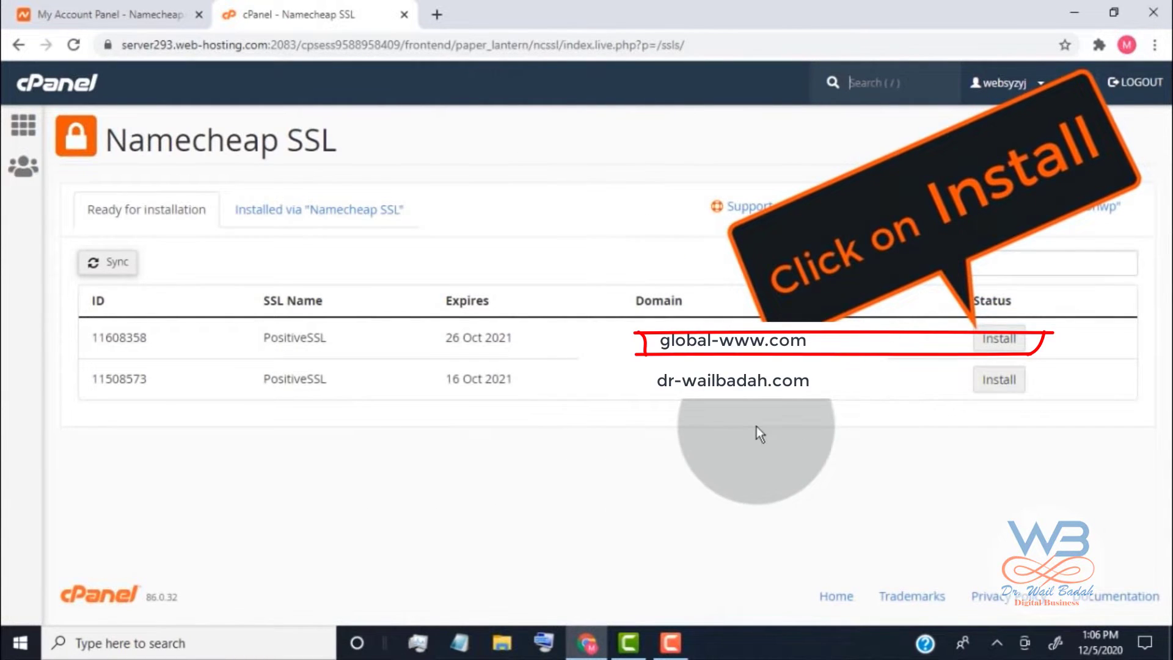
left_click(996, 391)
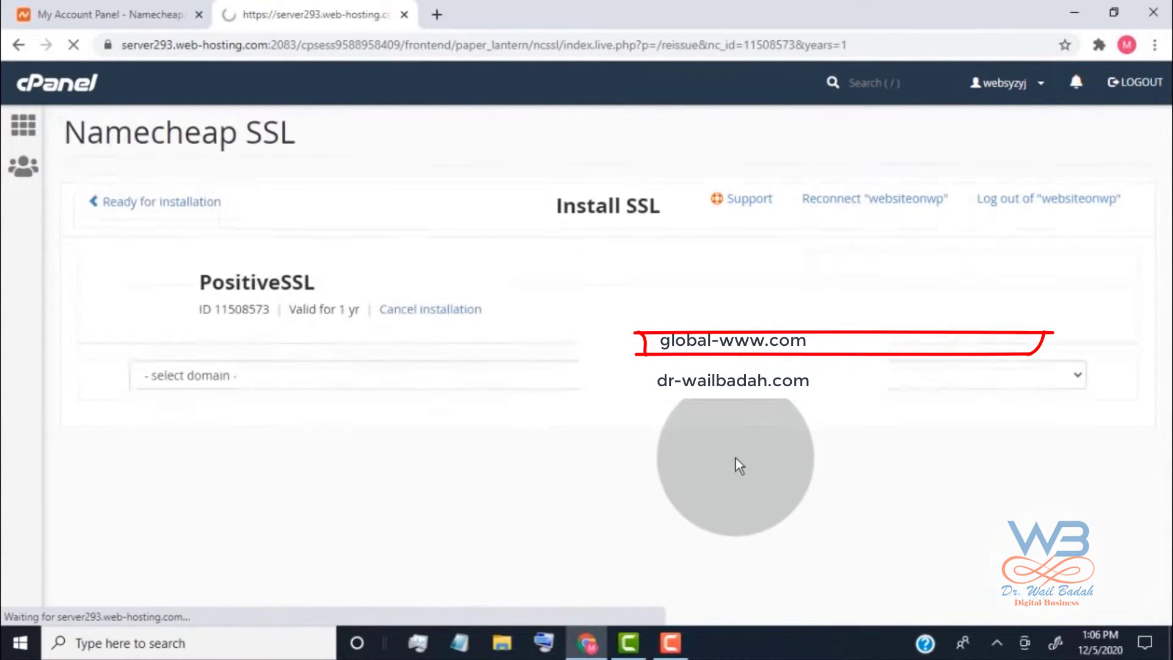
left_click(832, 388)
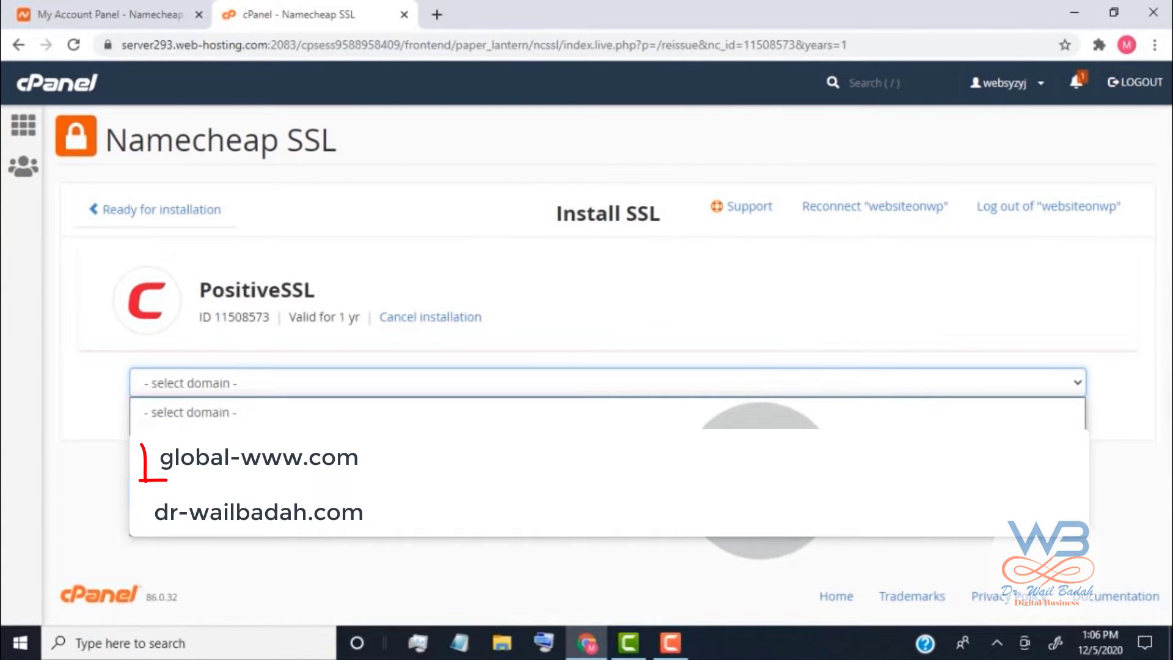
left_click(767, 471)
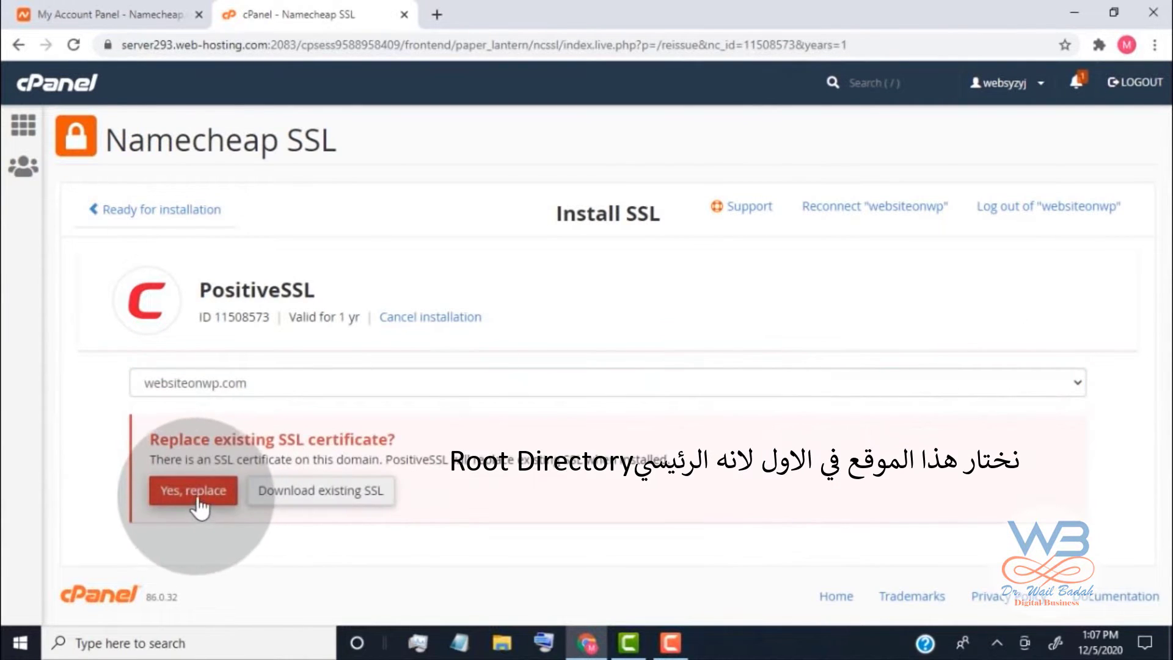
left_click(200, 498)
scroll(549, 464, "down", 1)
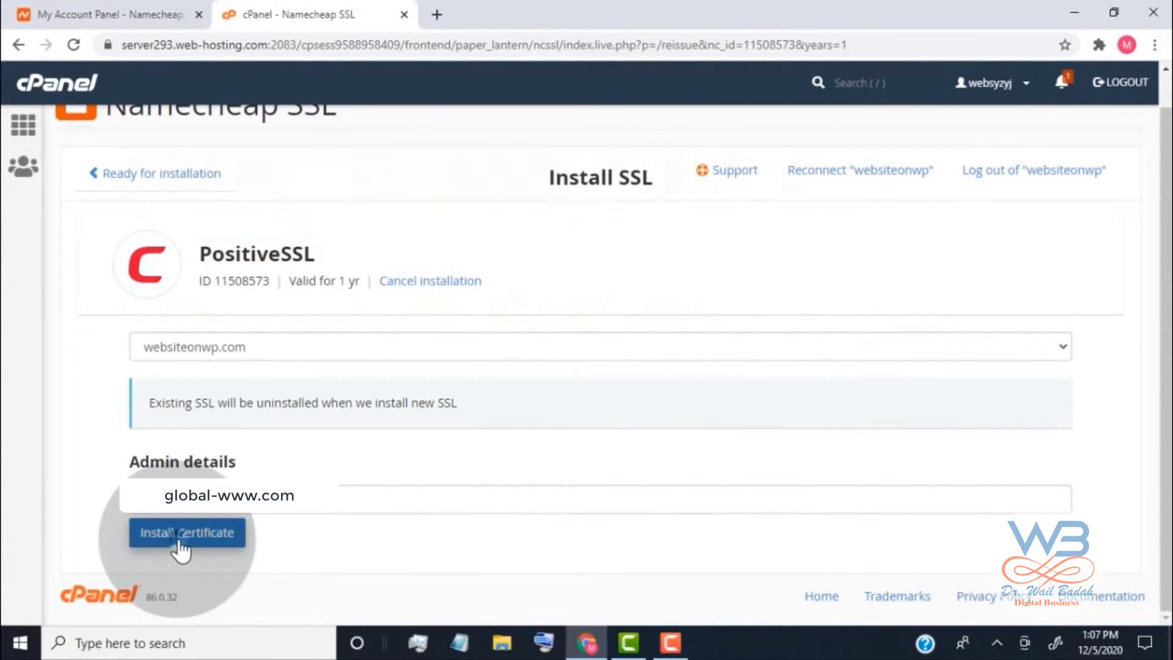
left_click(181, 544)
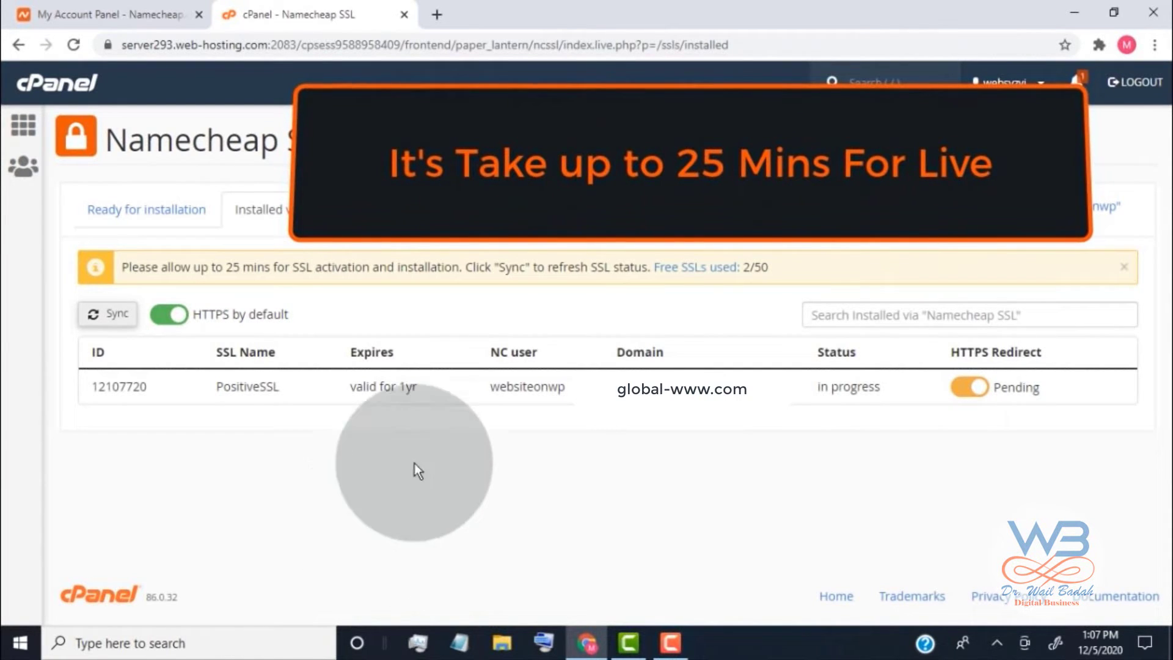
Step: Reload the installed SSL list, try the pending HTTPS redirect toggle, and sync the certificate status
left_click(73, 48)
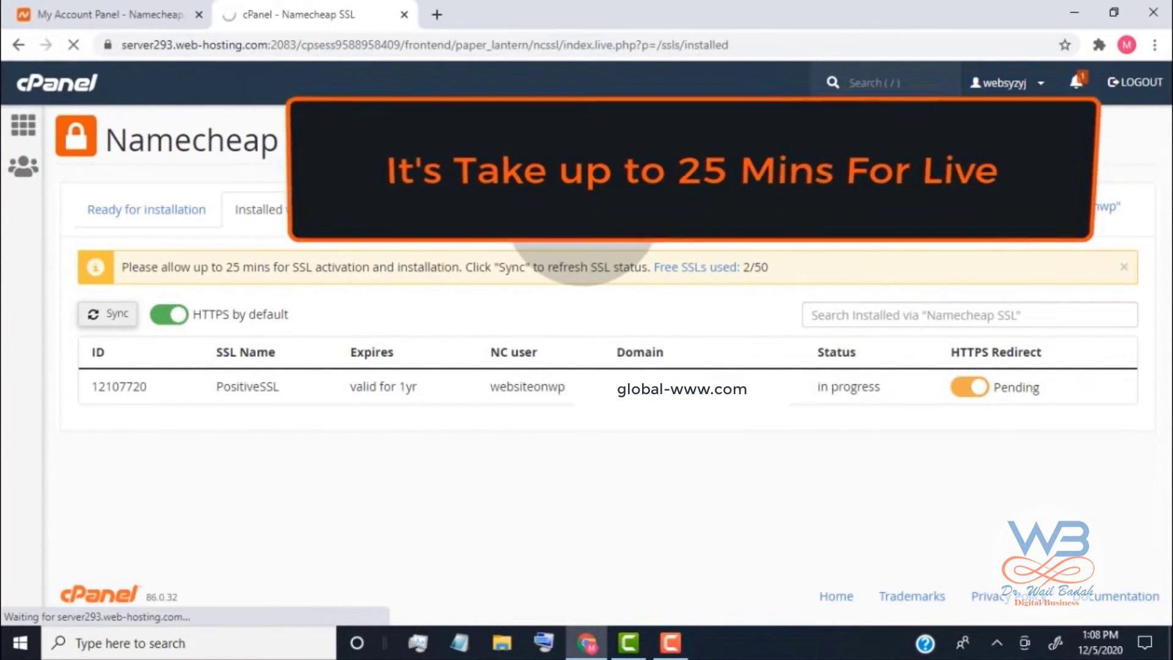
left_click(976, 387)
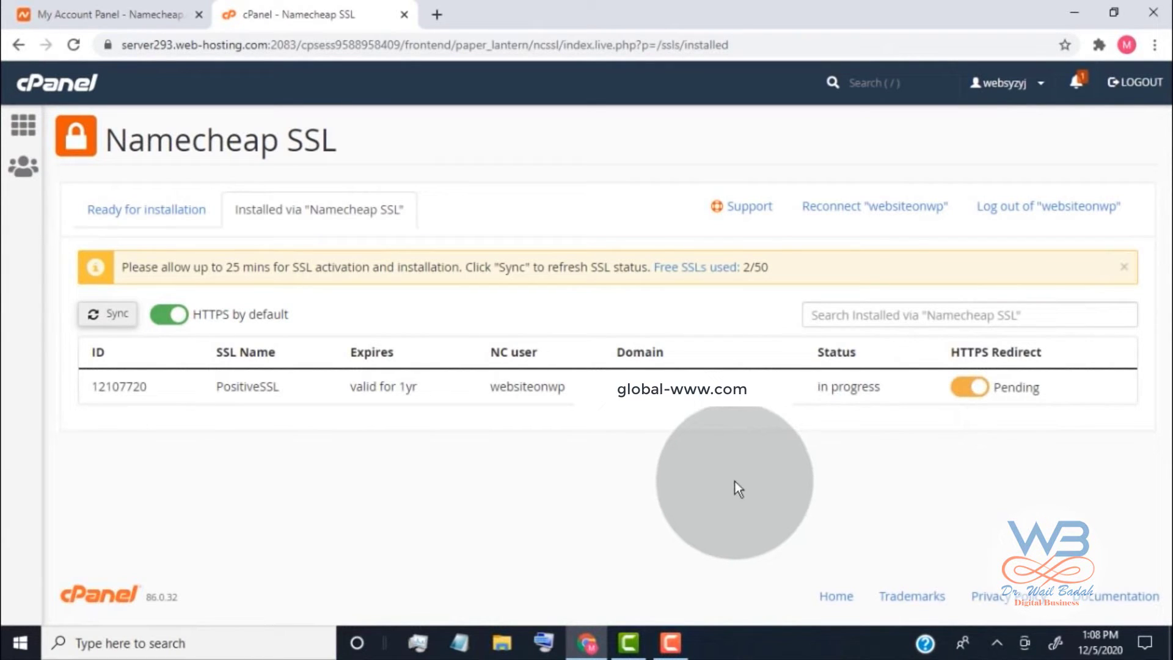
left_click(107, 313)
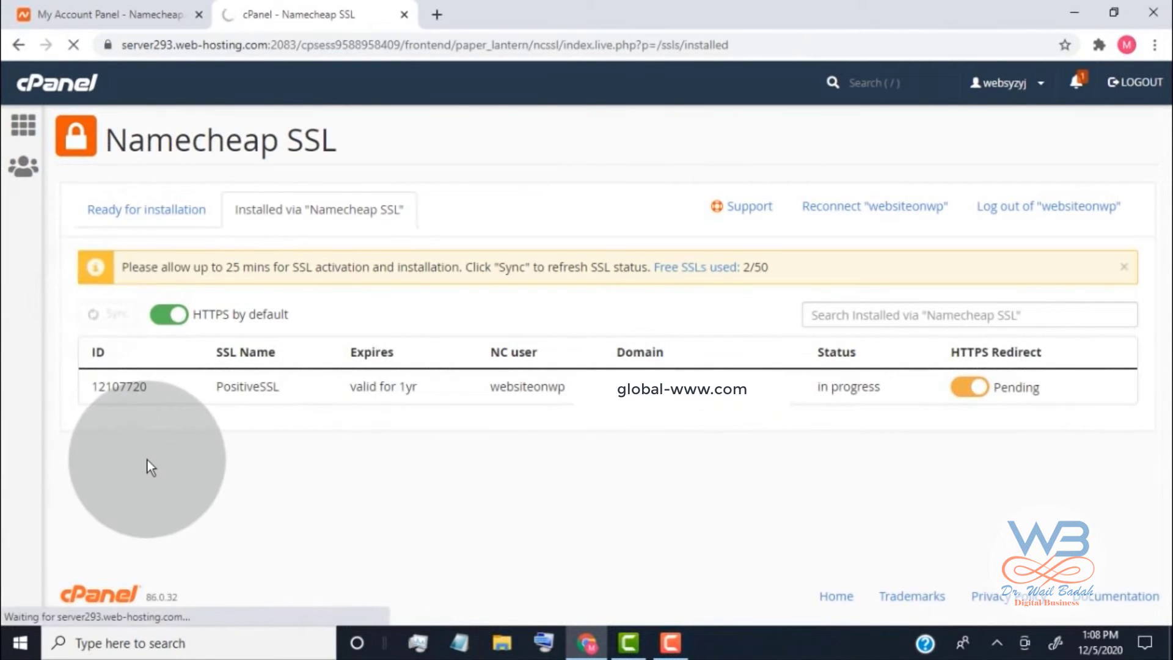